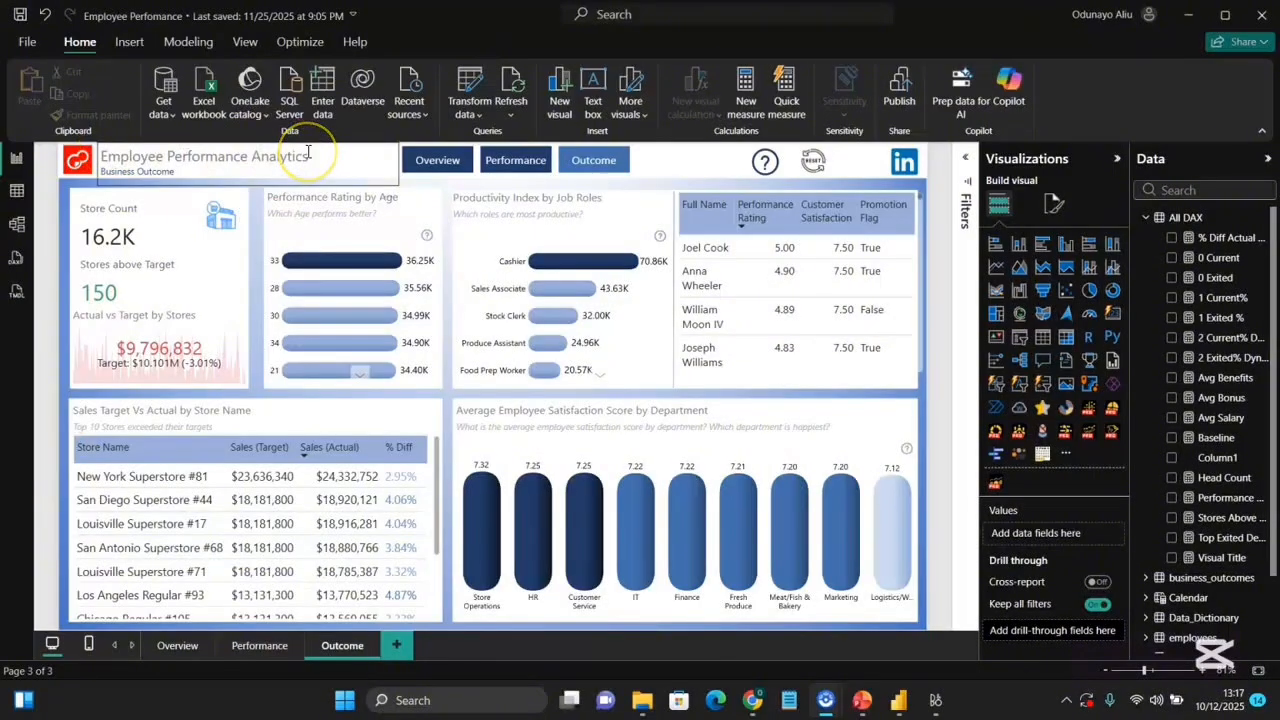
Navigate the Power BI report to its Overview page.
left_click(431, 168)
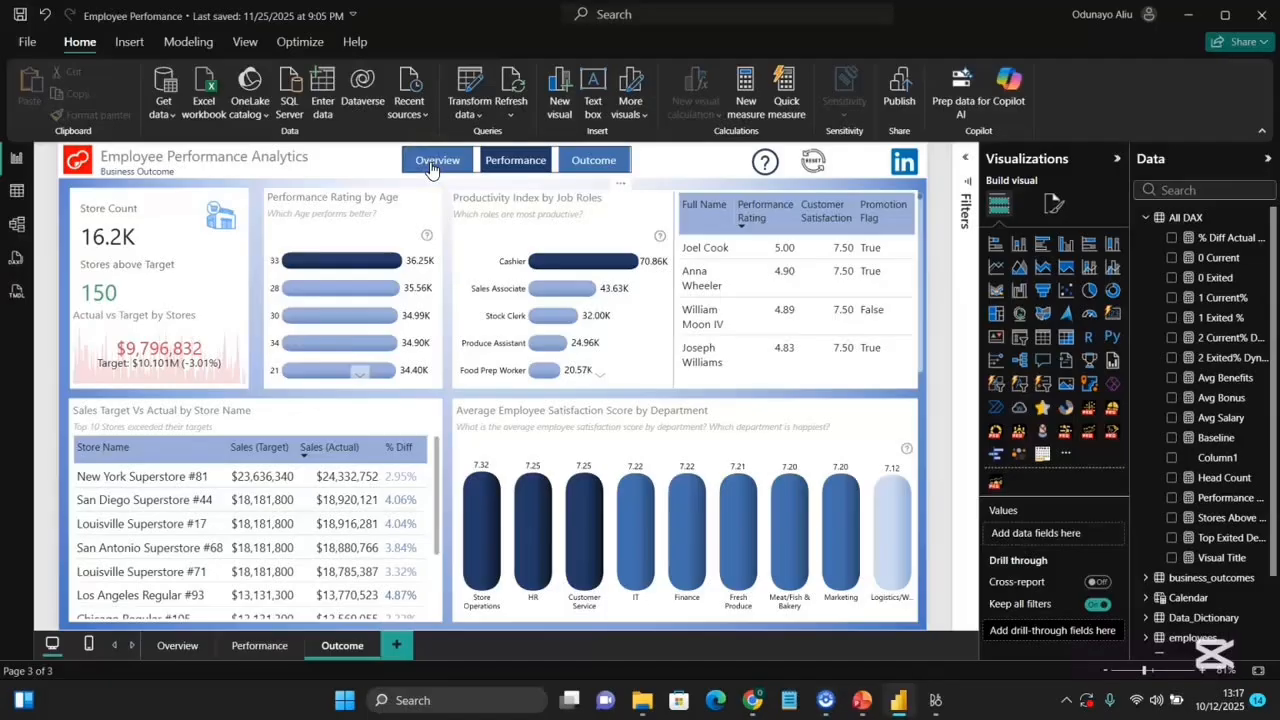
left_click(431, 168, "ctrl")
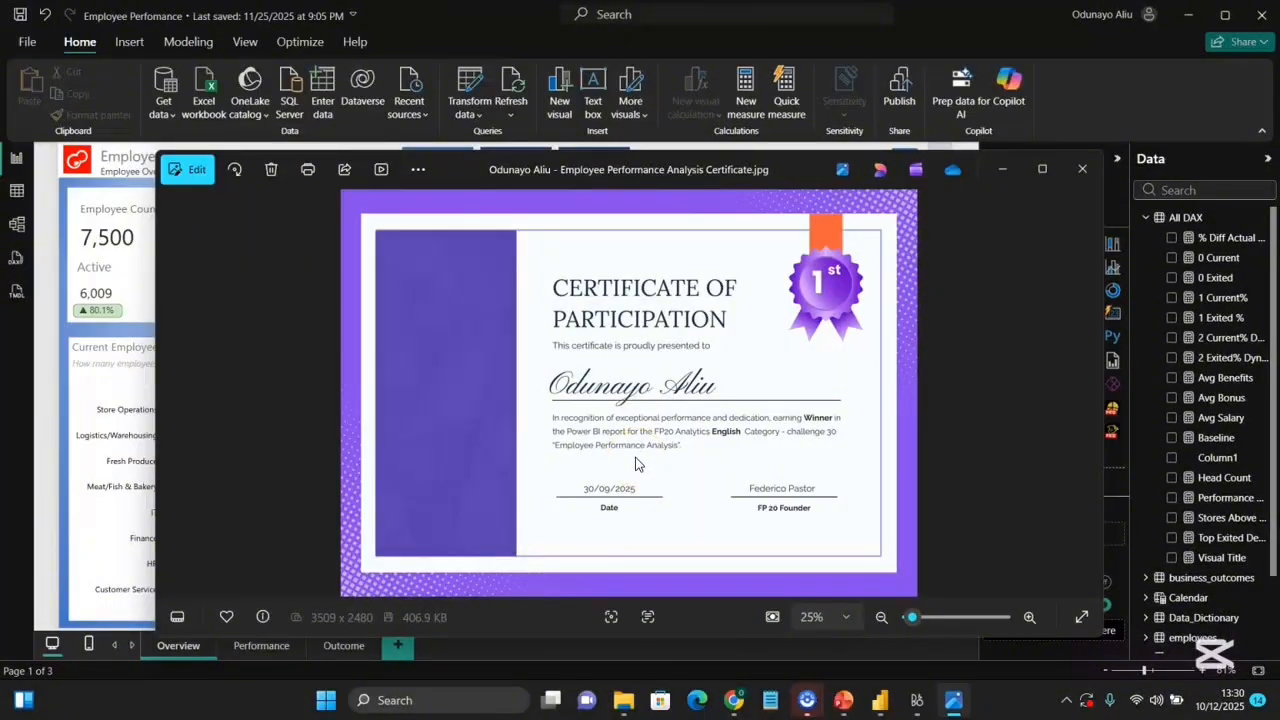
left_click(58, 447)
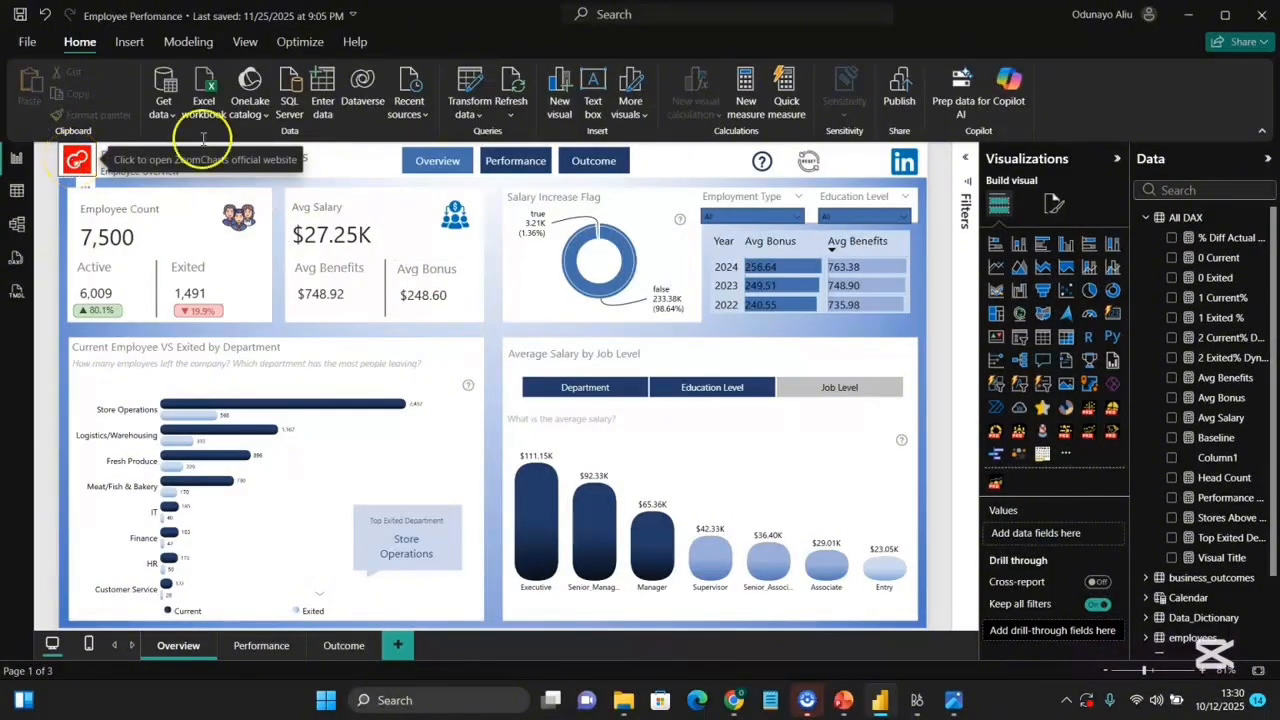
Open and then close the information guide overlay on the Overview page.
left_click(762, 165)
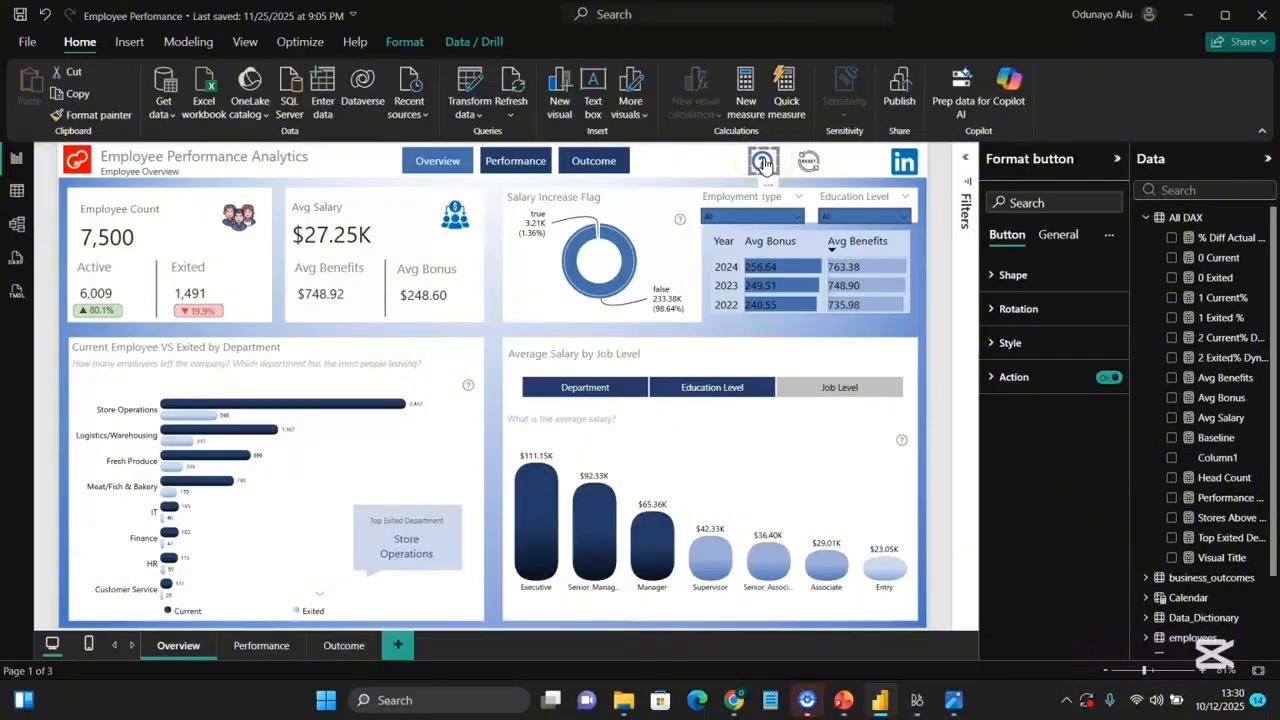
left_click(762, 162, "ctrl")
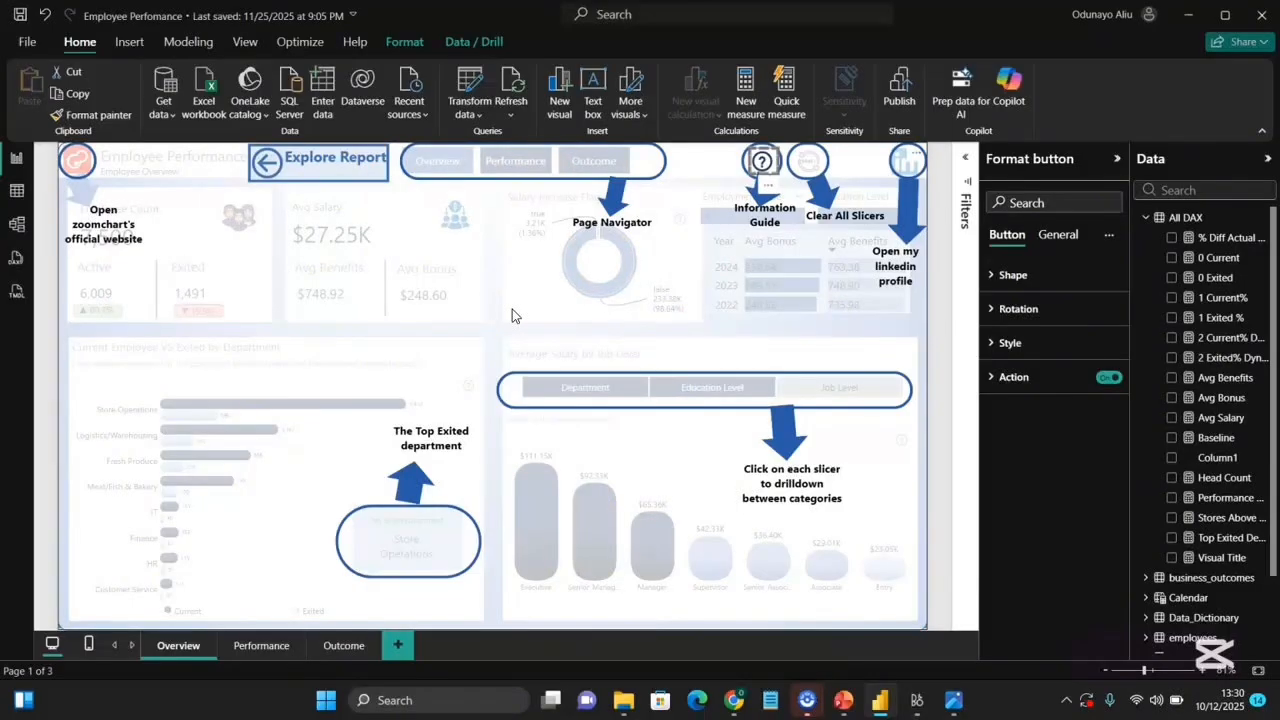
left_click(300, 157, "ctrl")
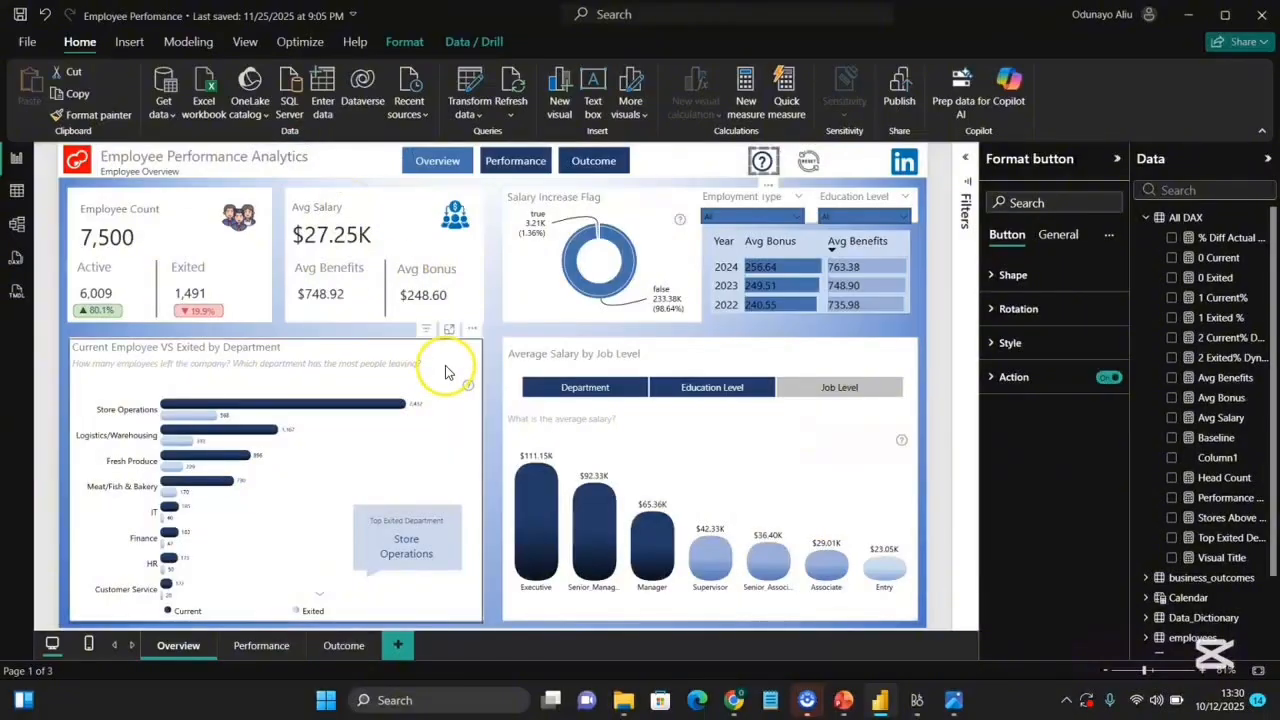
left_click(790, 217)
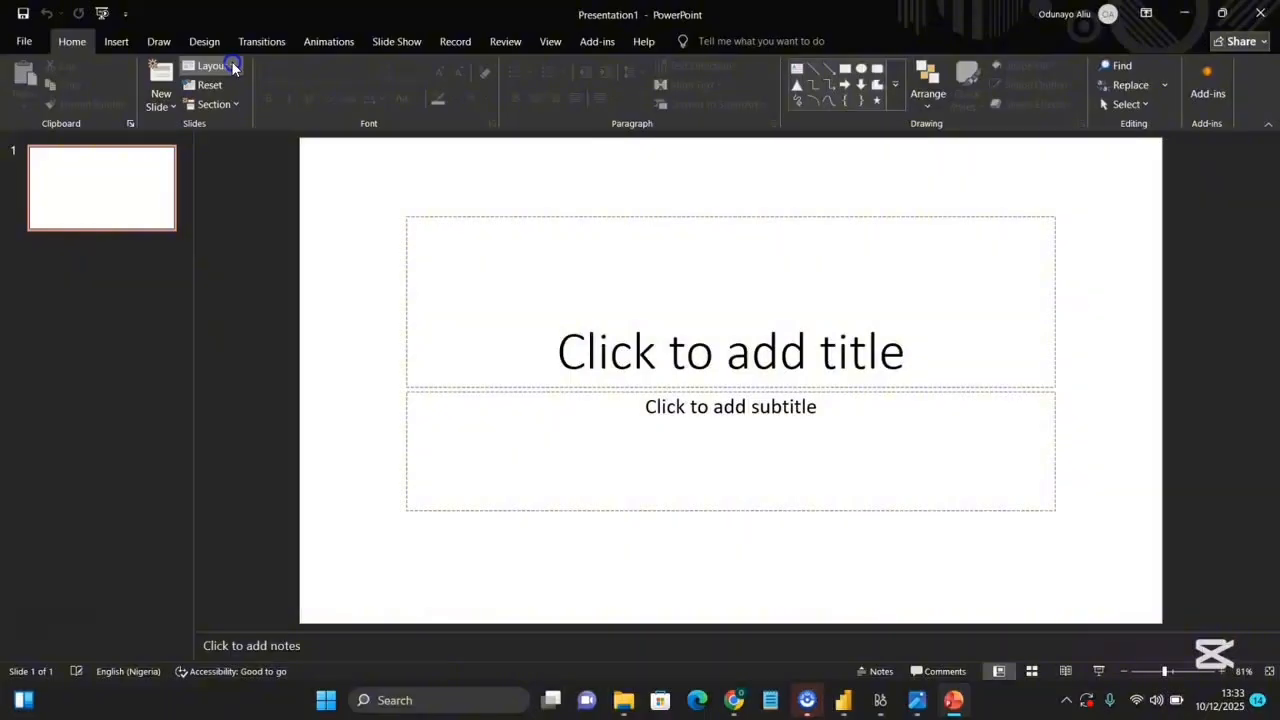
Switch to PowerPoint and change the slide layout to Blank.
left_click(232, 66)
left_click(232, 66)
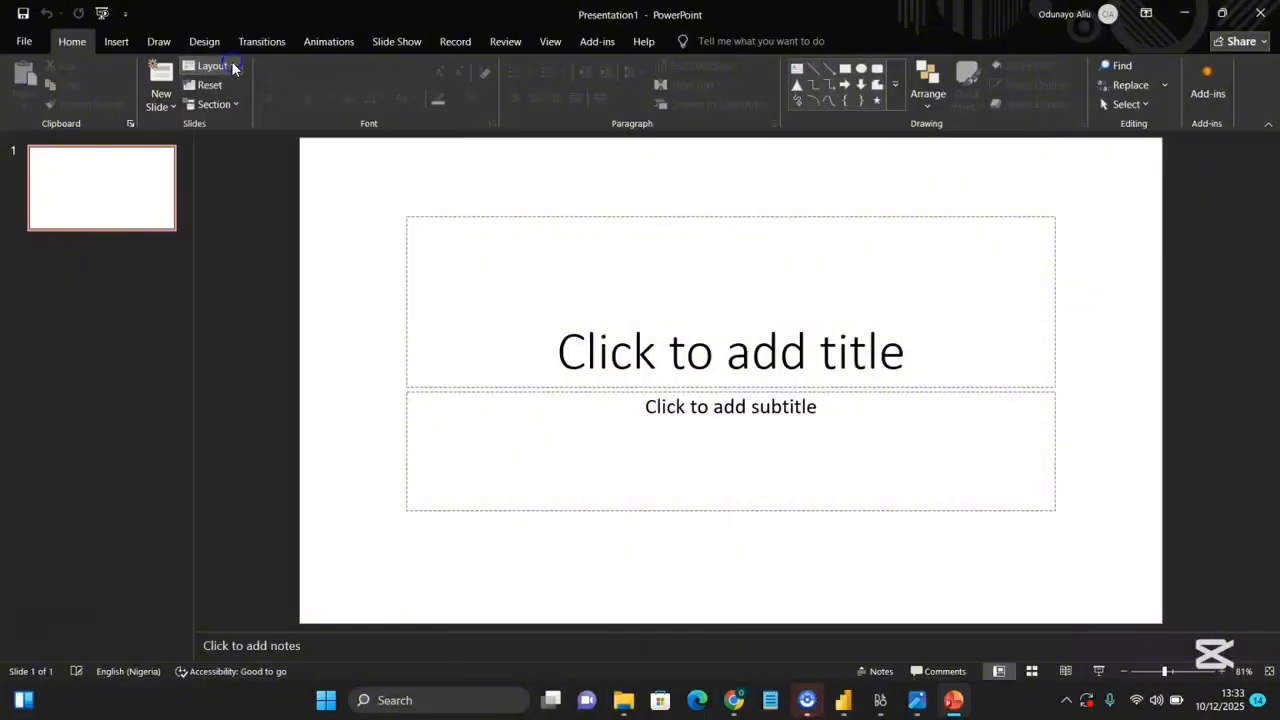
left_click(232, 66)
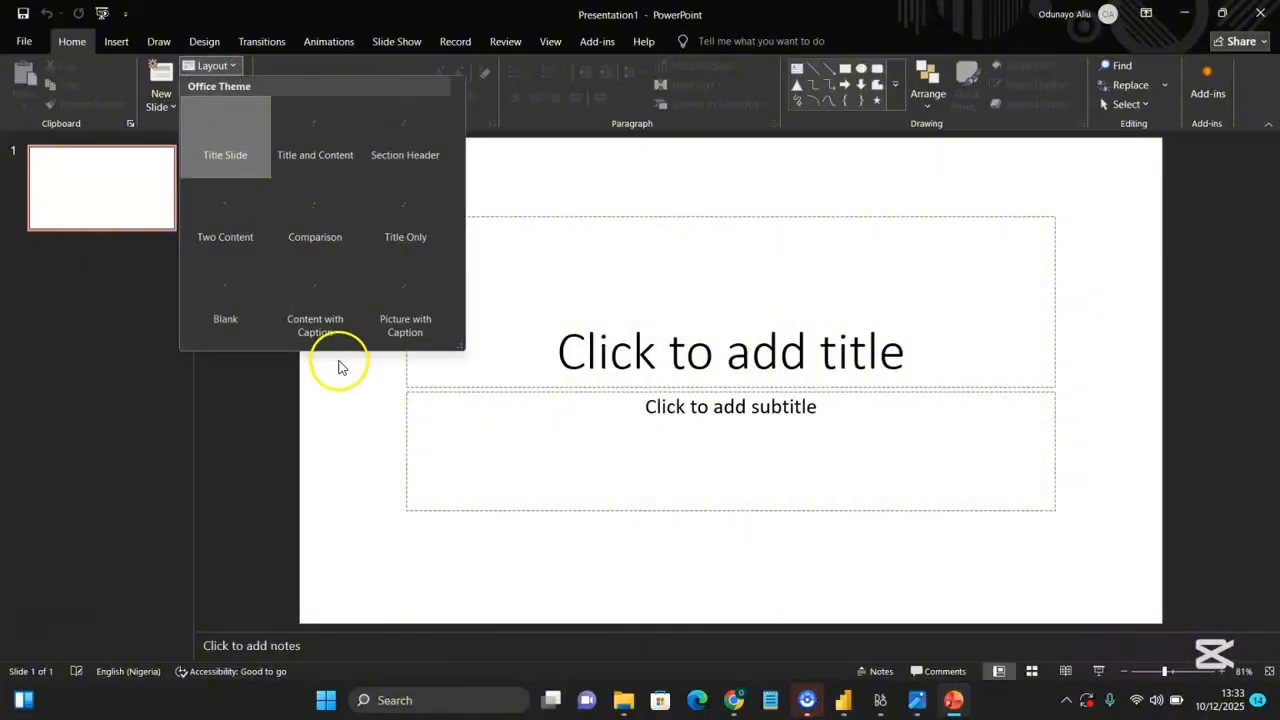
left_click(215, 290)
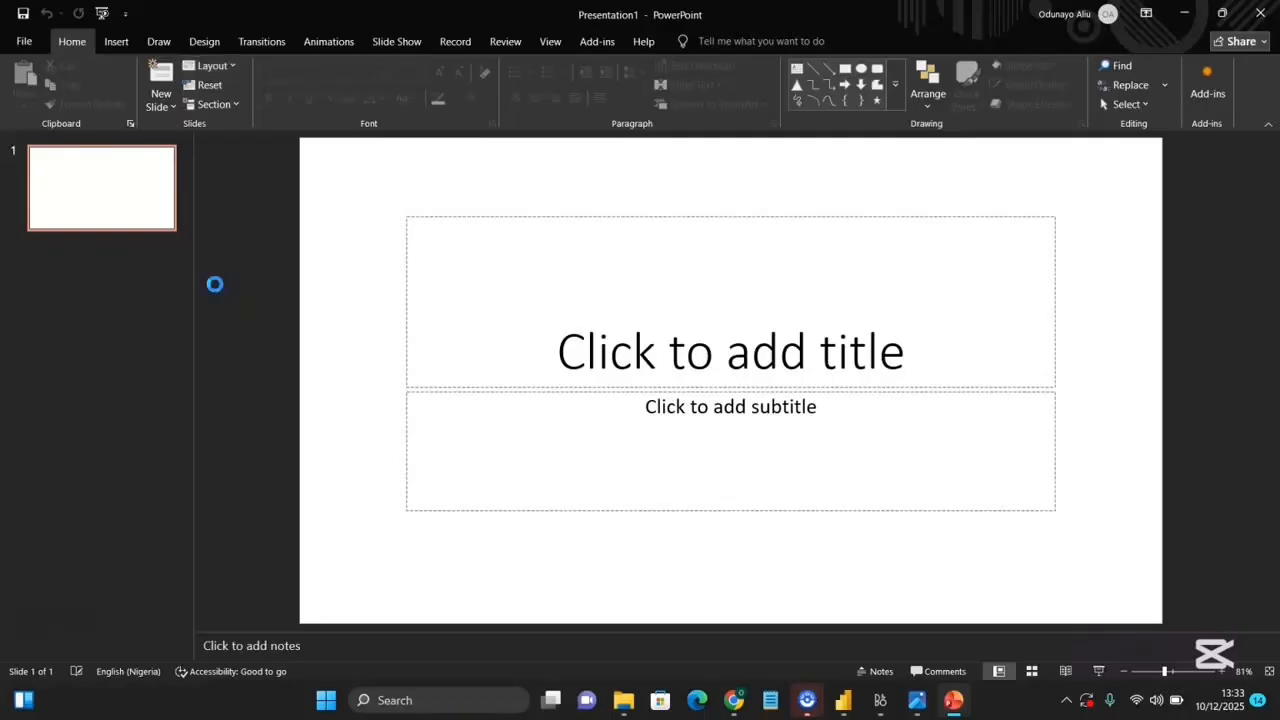
left_click(485, 342)
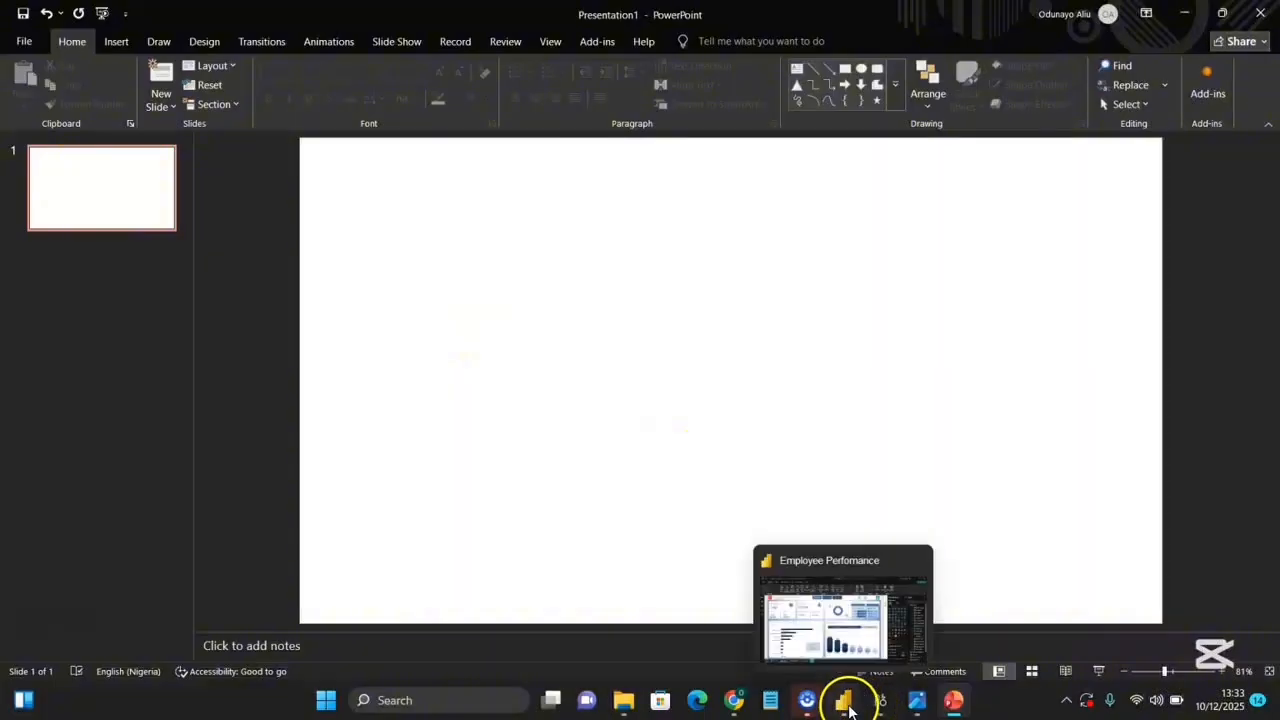
Switch to Power BI and open the report page's canvas settings to check its size.
left_click(846, 704)
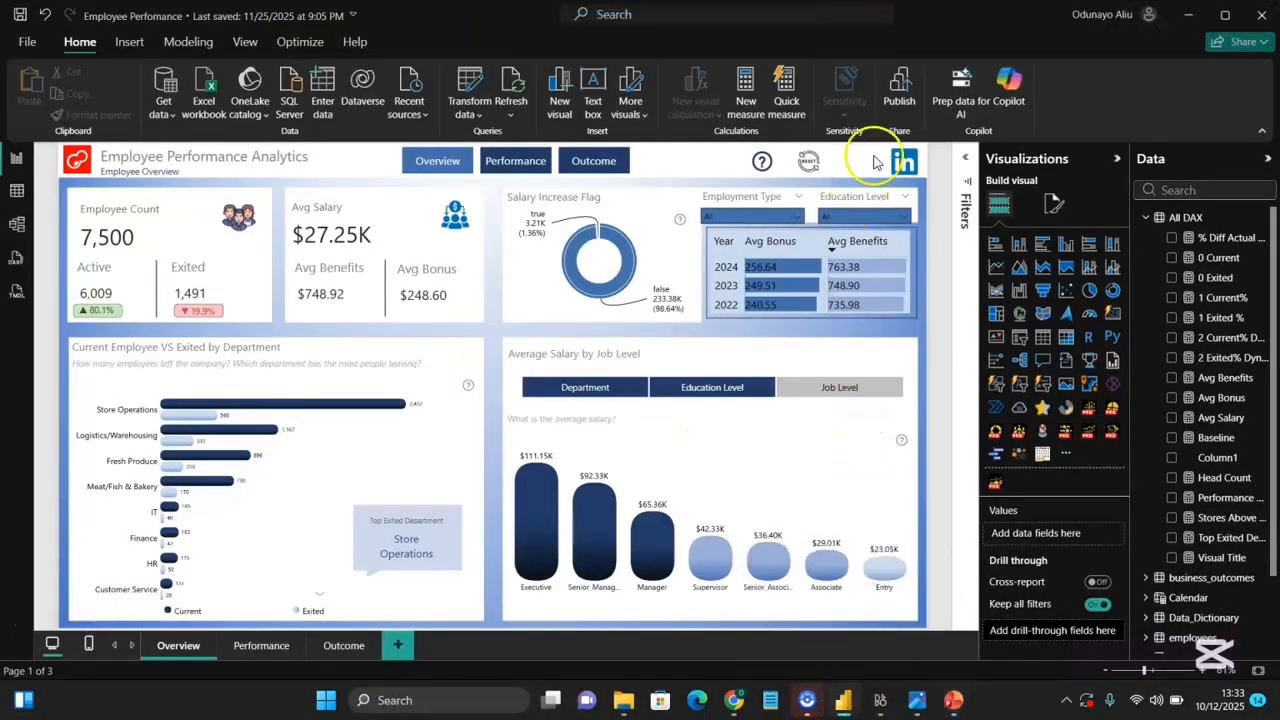
left_click(1053, 205)
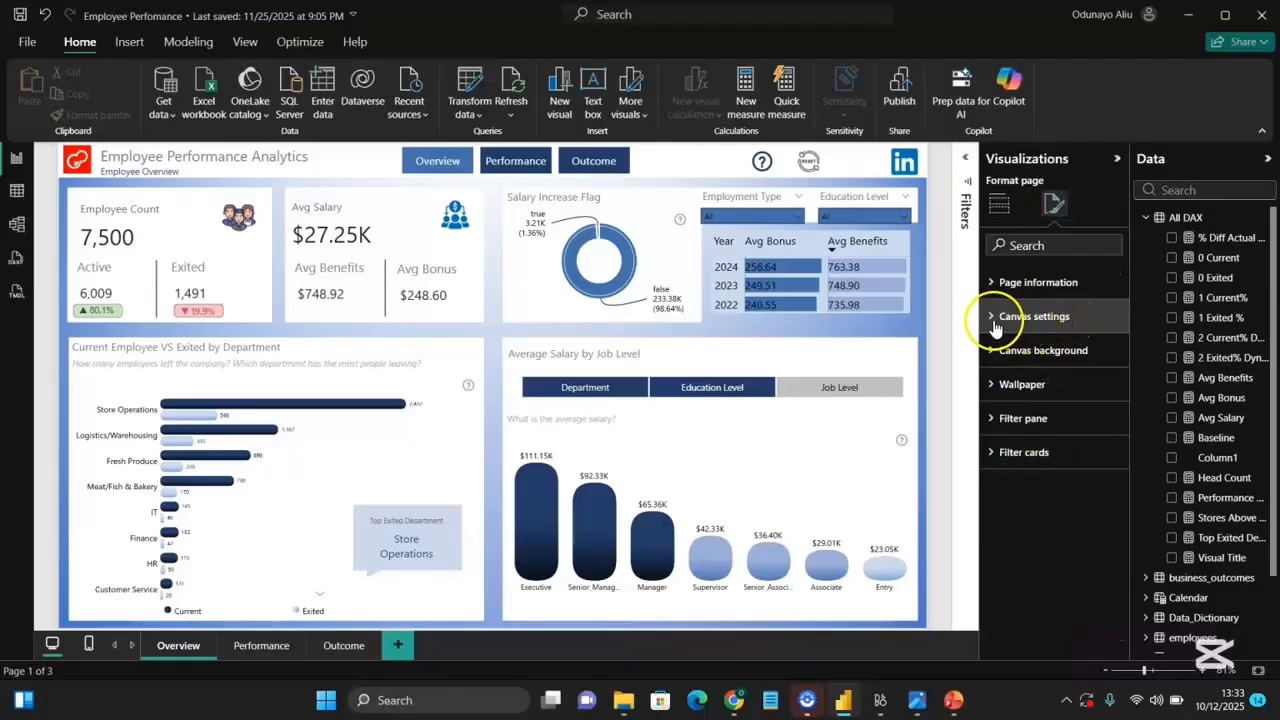
left_click(994, 320)
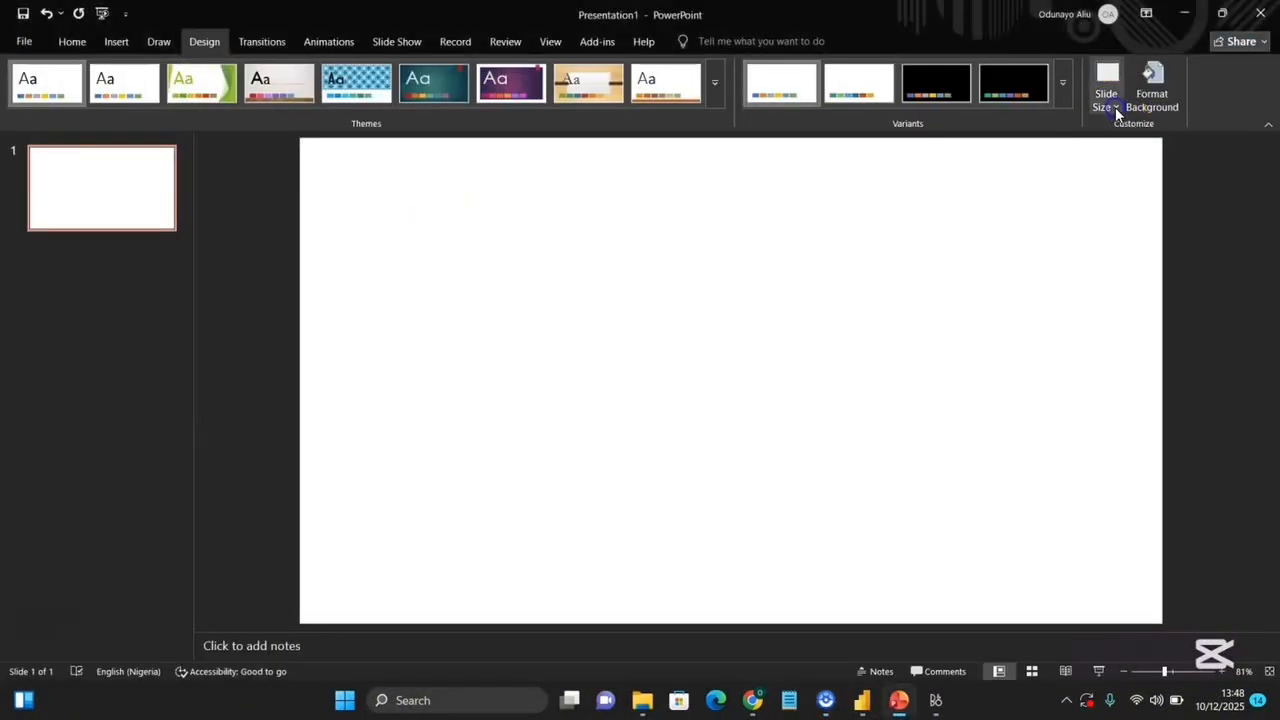
Open a custom slide size in PowerPoint and set the slide width to 12.8 cm.
left_click(1116, 107)
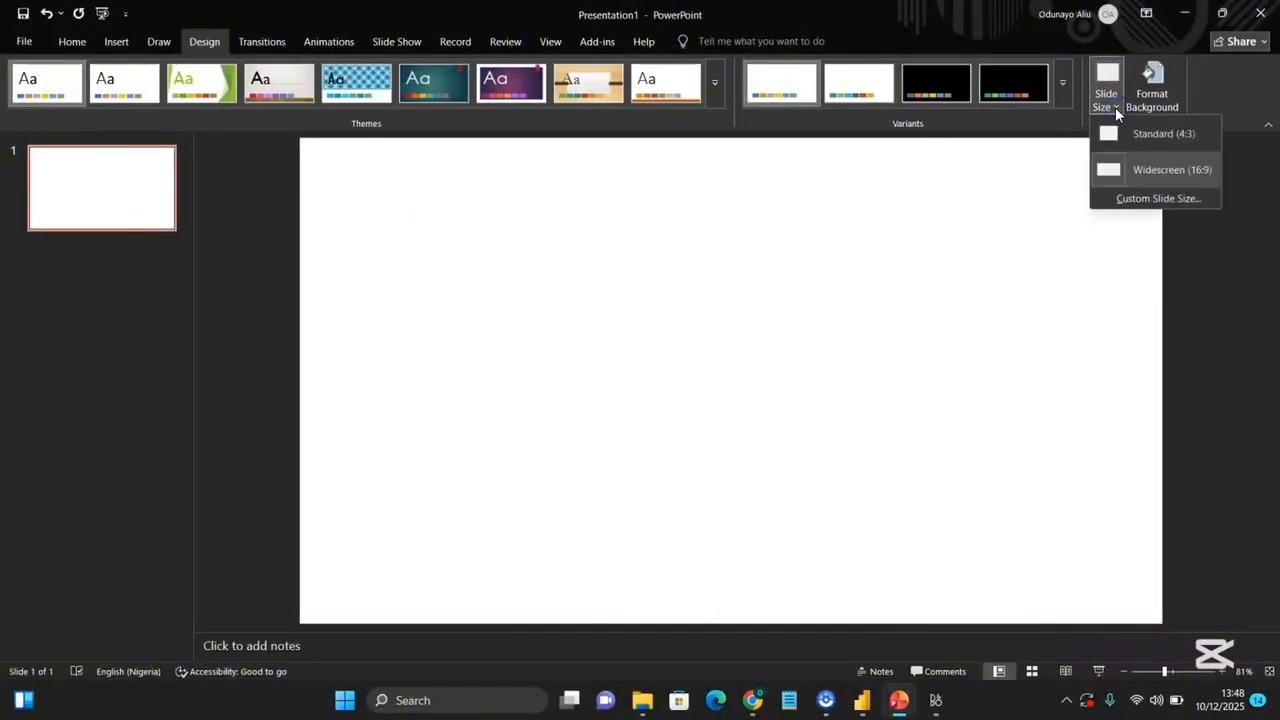
left_click(1134, 200)
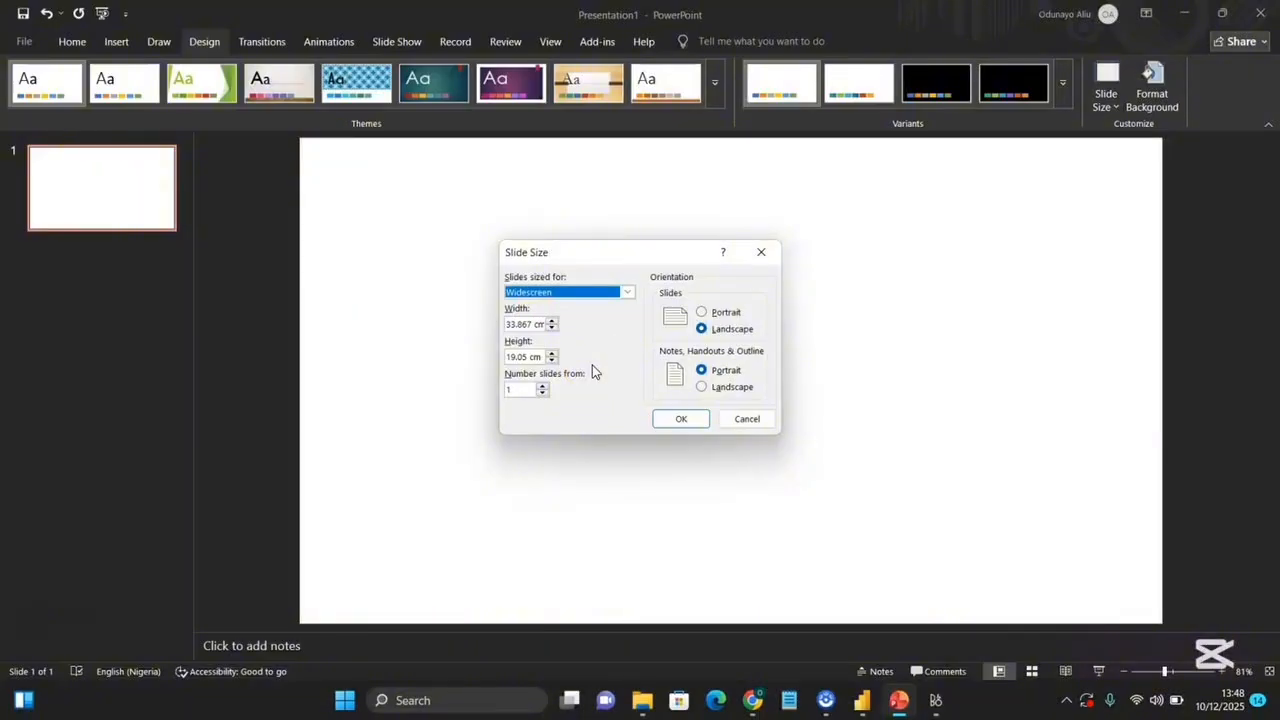
mouse_move(860, 690)
left_click(900, 598)
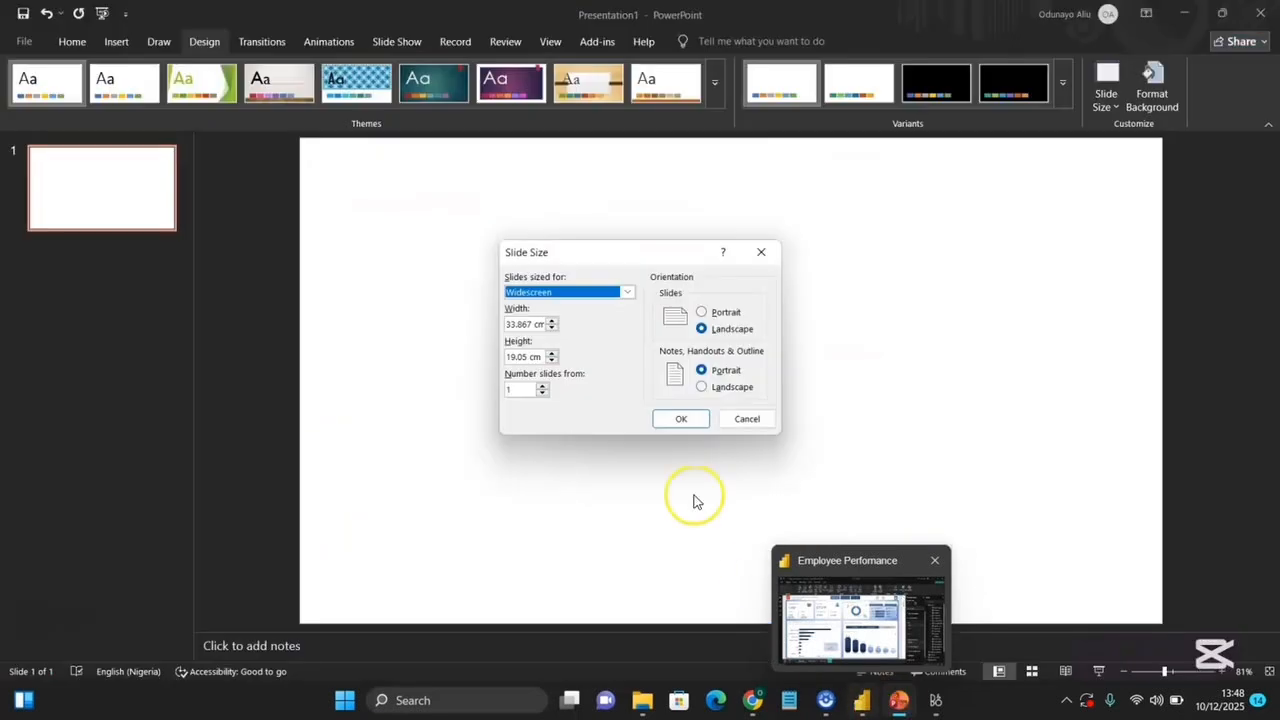
left_click(523, 325)
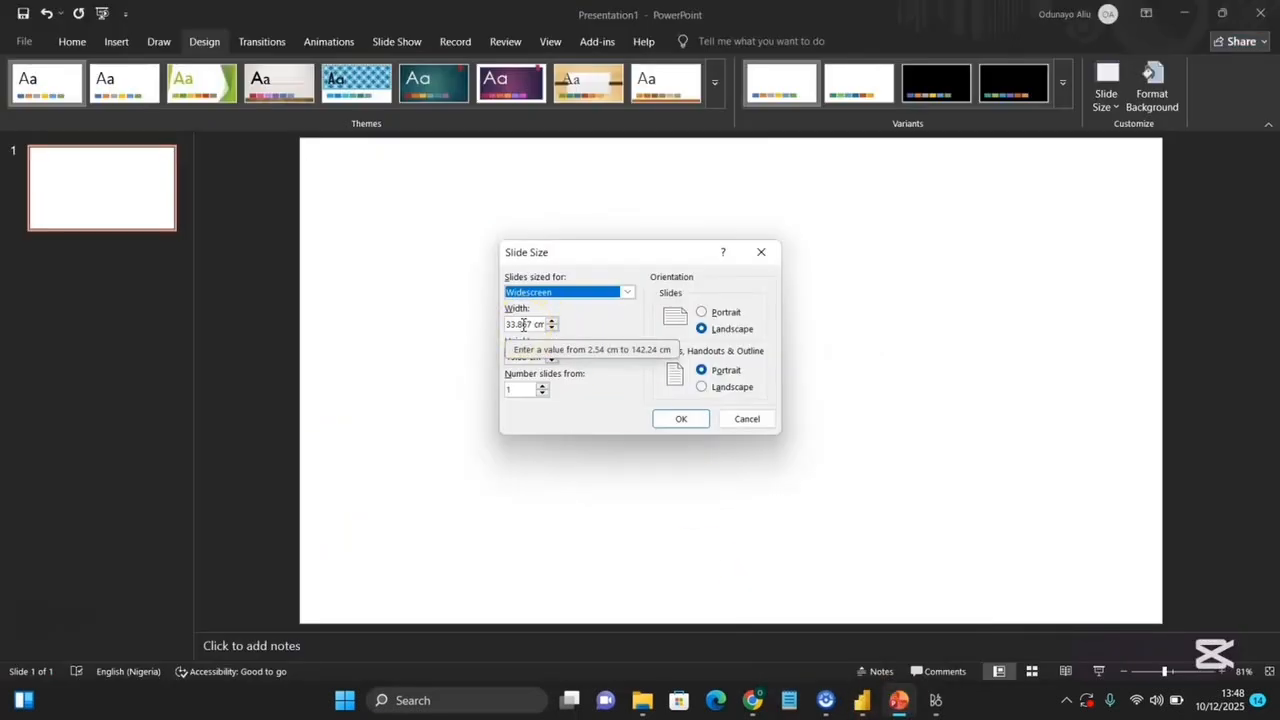
double_click(523, 325)
type("7")
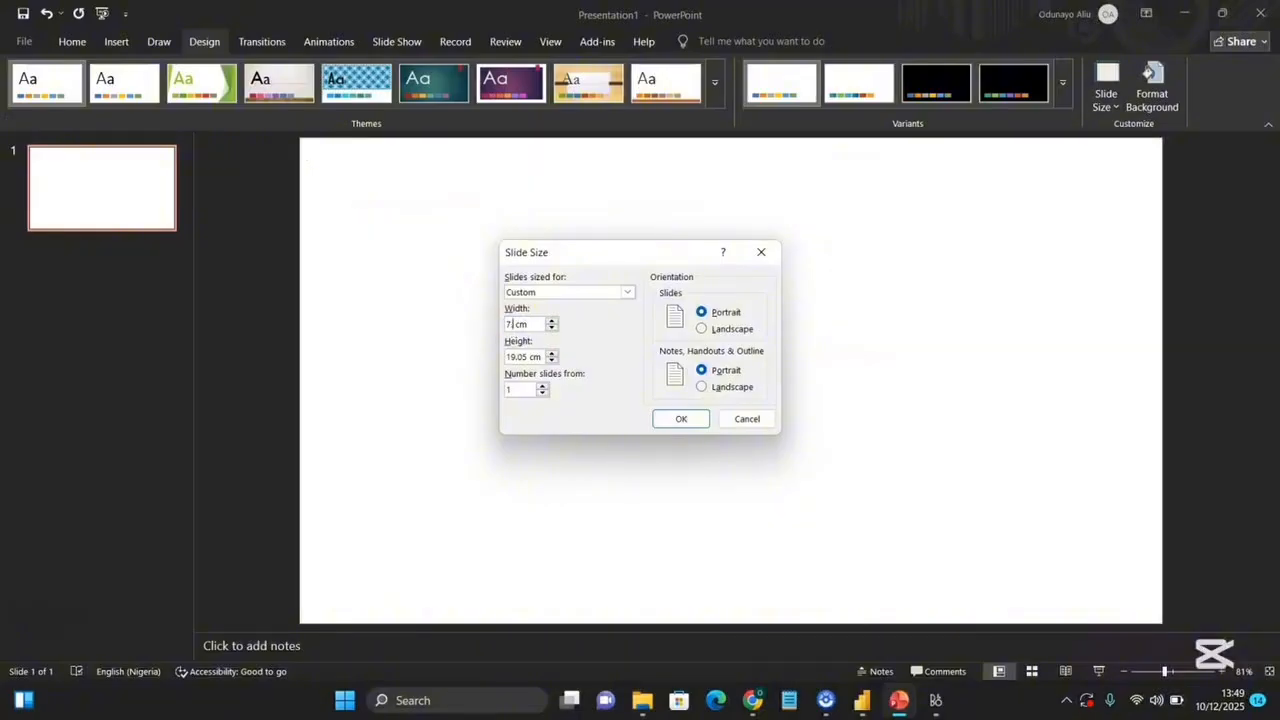
left_click(515, 358)
key("Right")
key("Right")
key("BackSpace")
key("BackSpace")
type("0")
left_click(672, 418)
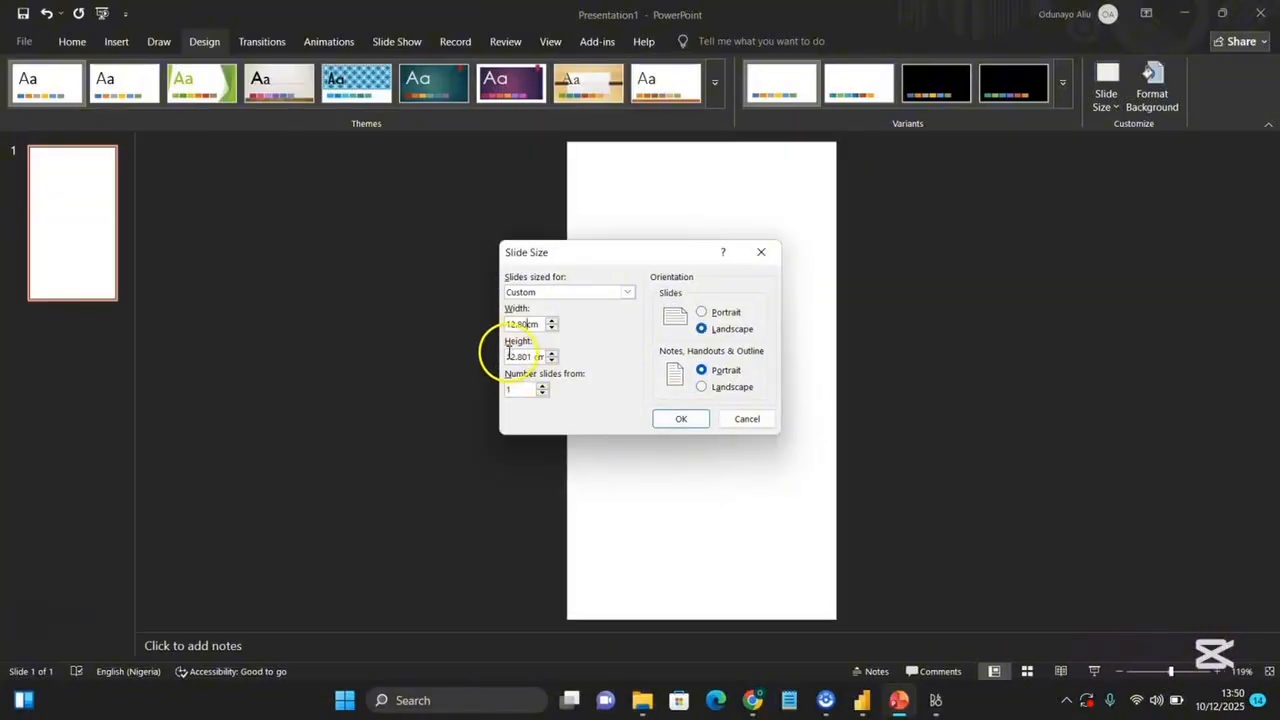
Set the slide height to 7.20 cm and apply the new size with Ensure Fit.
left_click(514, 357)
double_click(514, 357)
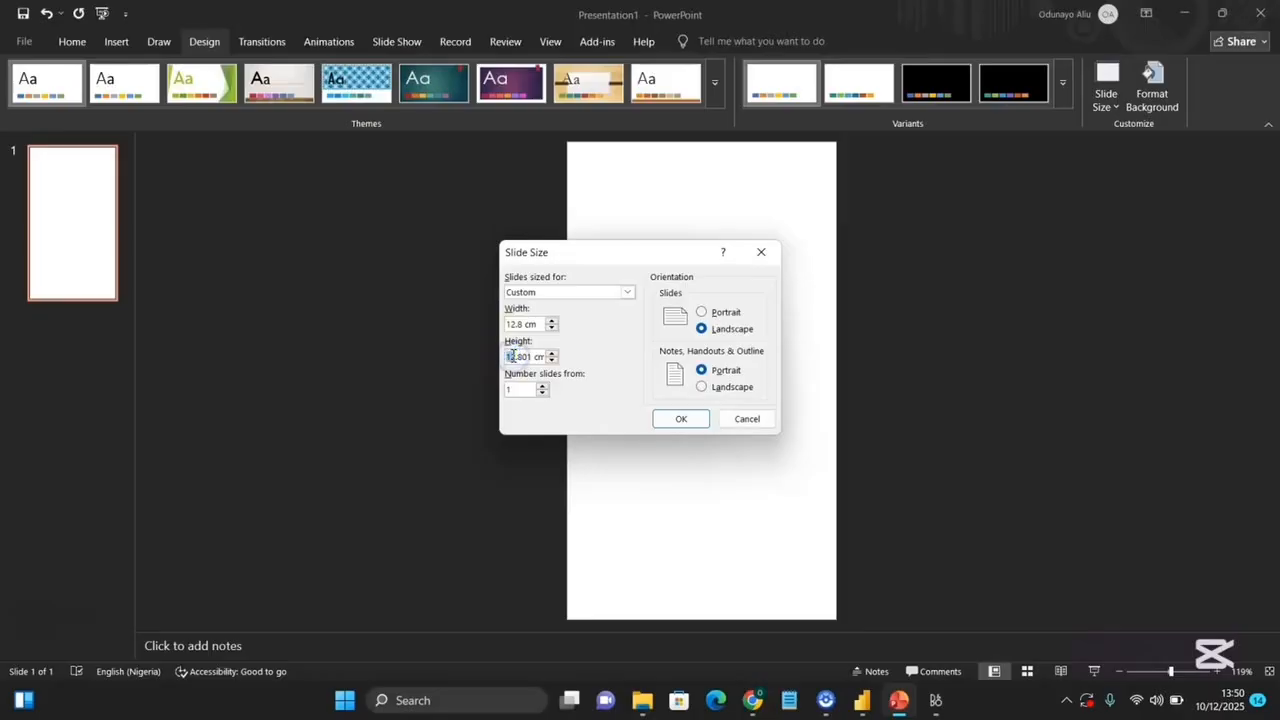
key("BackSpace")
left_click(516, 357)
key("BackSpace")
type("20")
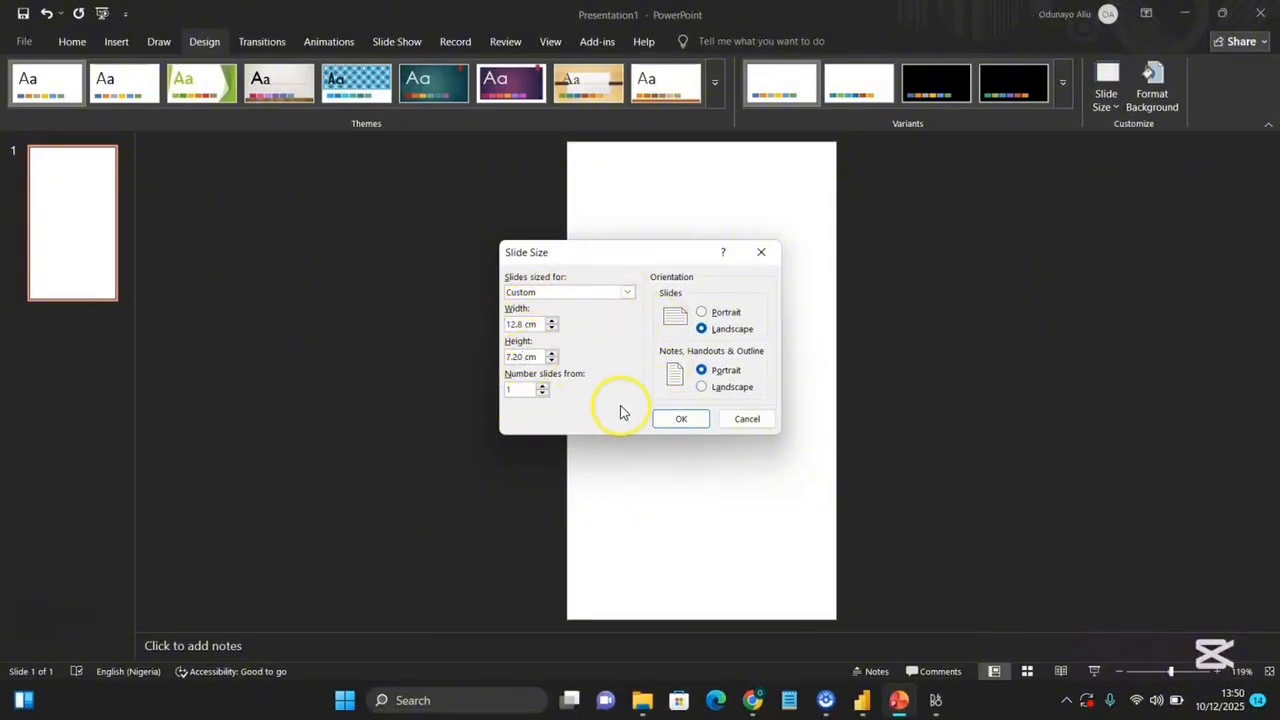
mouse_move(862, 698)
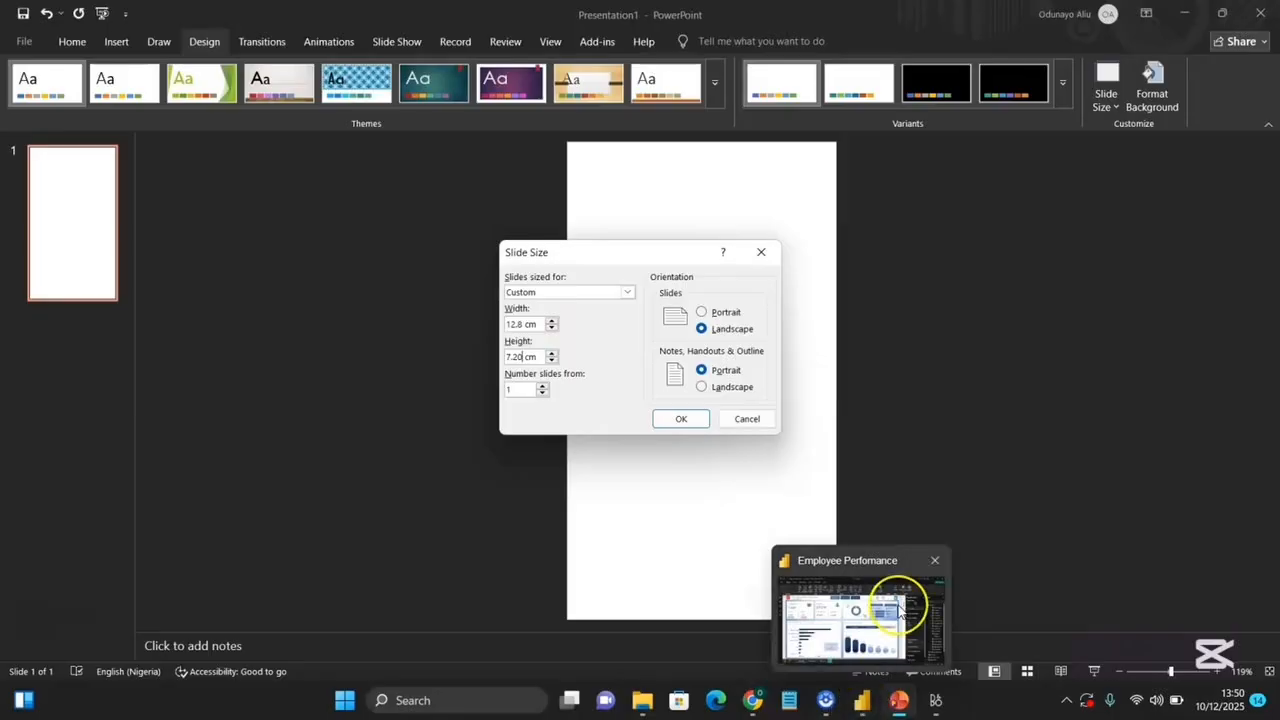
mouse_move(899, 611)
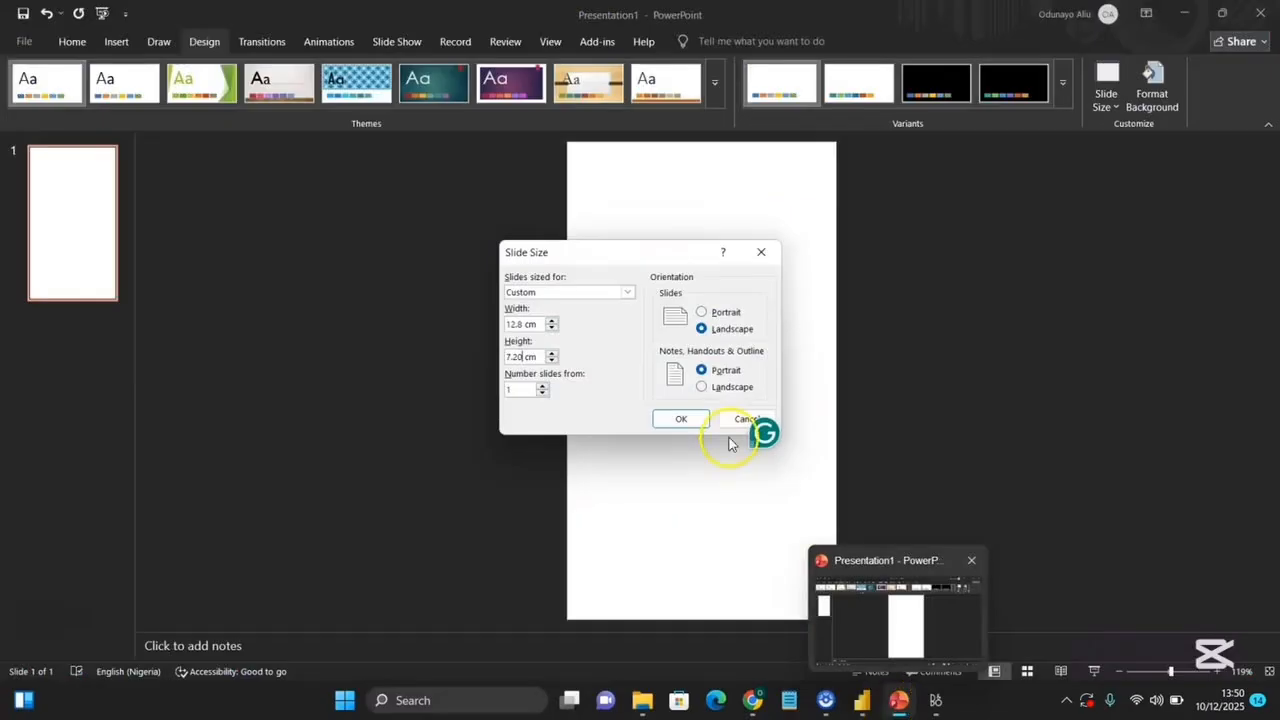
left_click(683, 419)
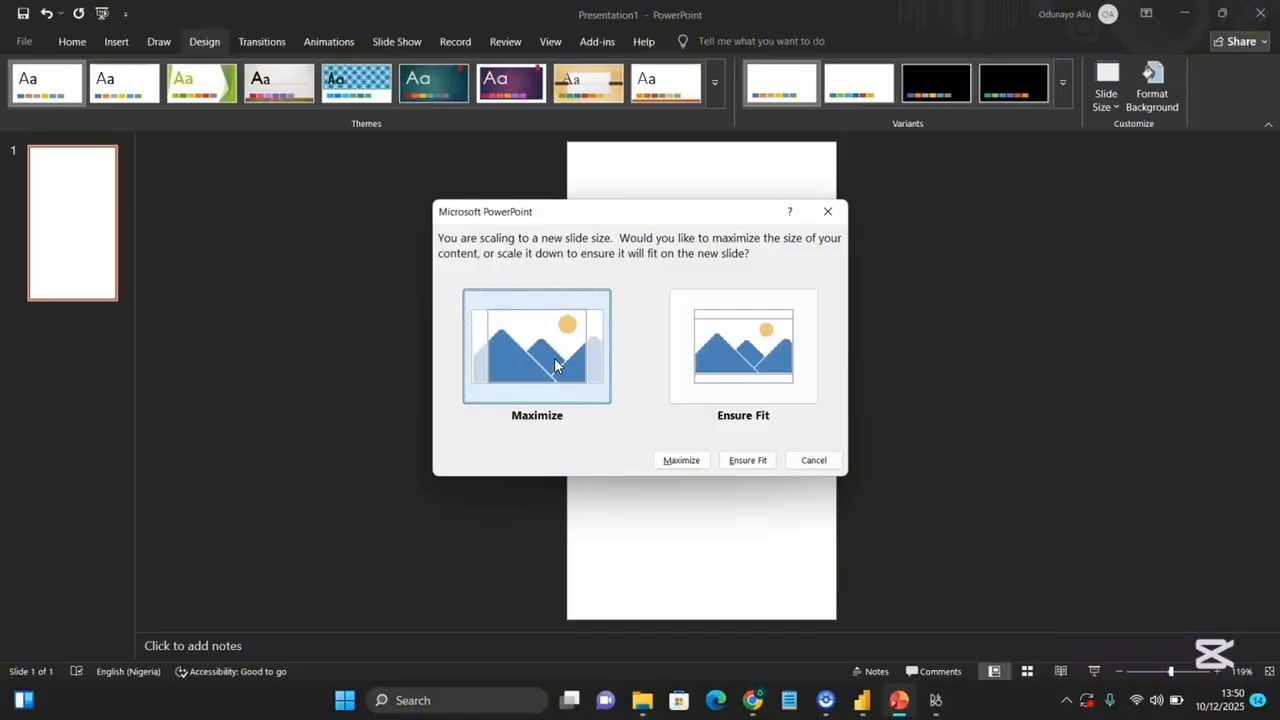
left_click(715, 386)
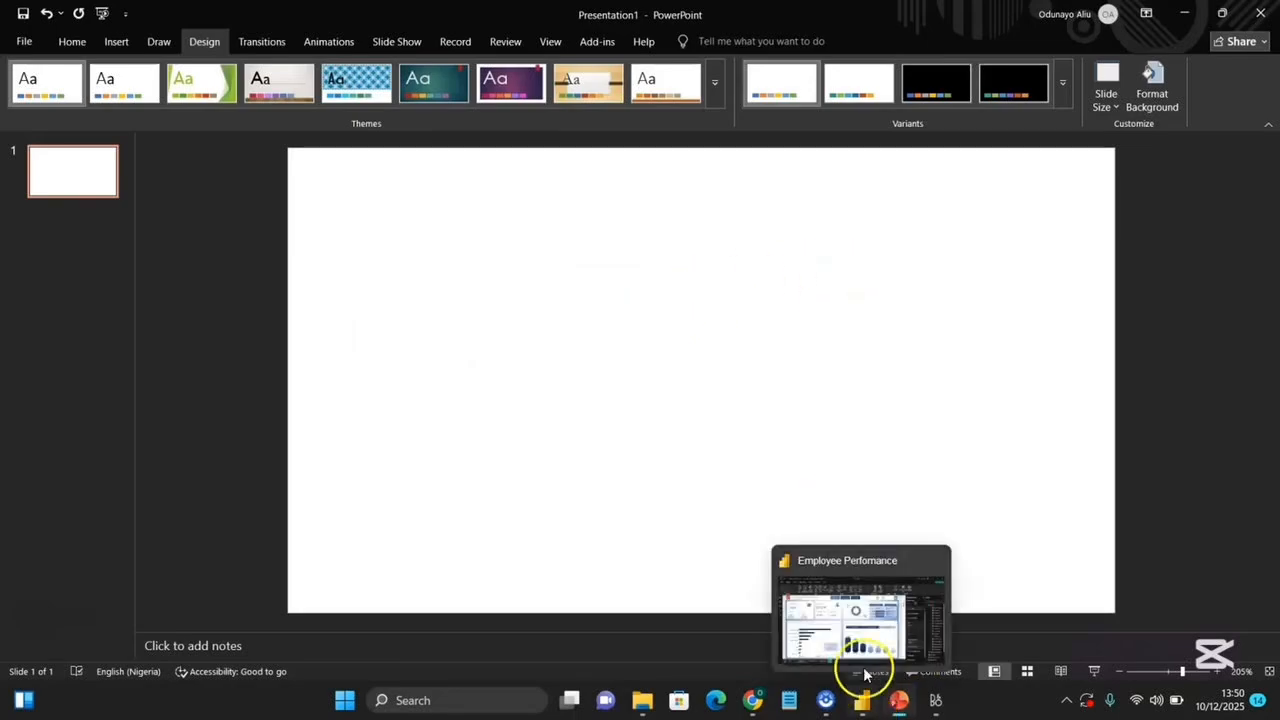
Fill the slide background with a linear gradient, first stop blue, direction Linear Diagonal – Top Right to Bottom Left.
left_click(857, 612)
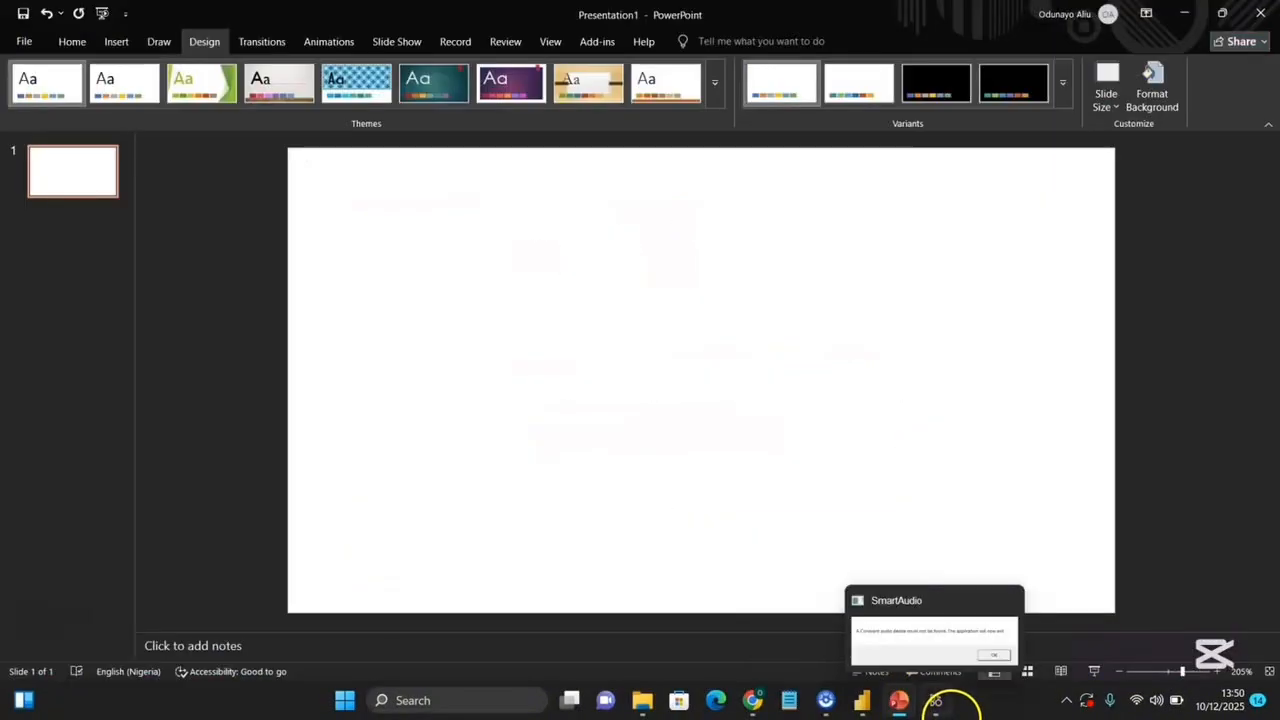
left_click(770, 298)
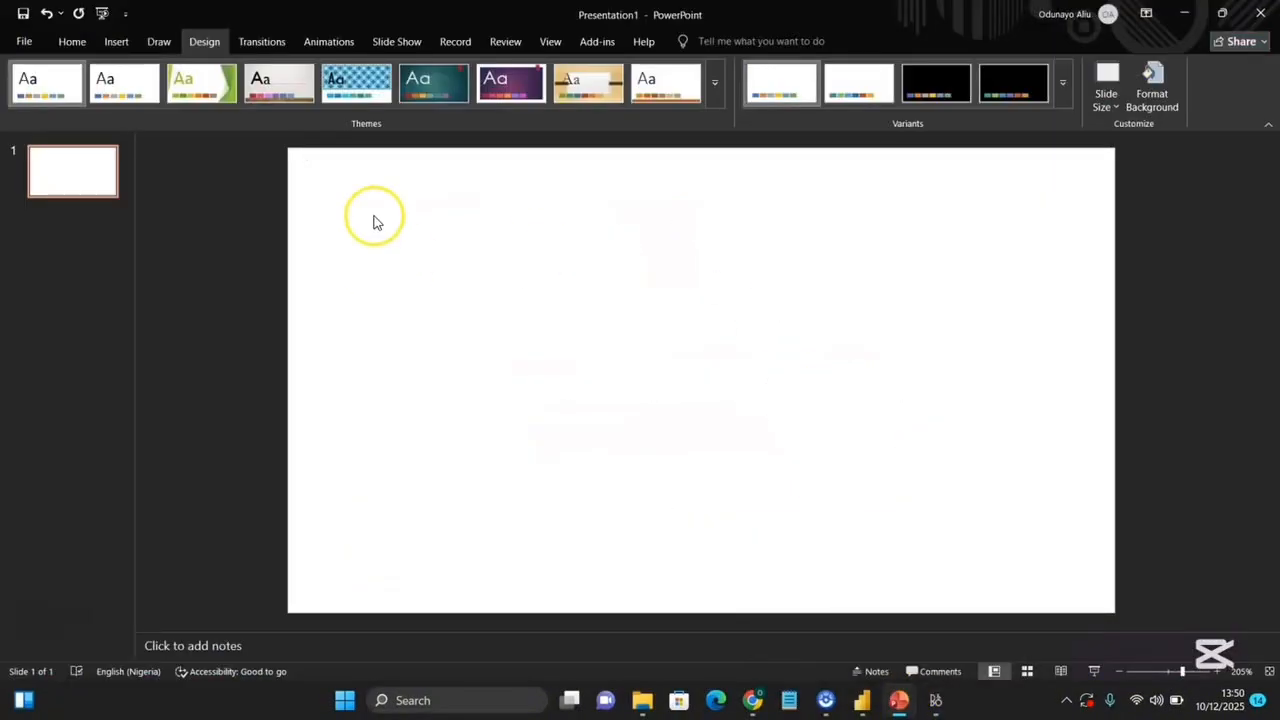
left_click(1152, 82)
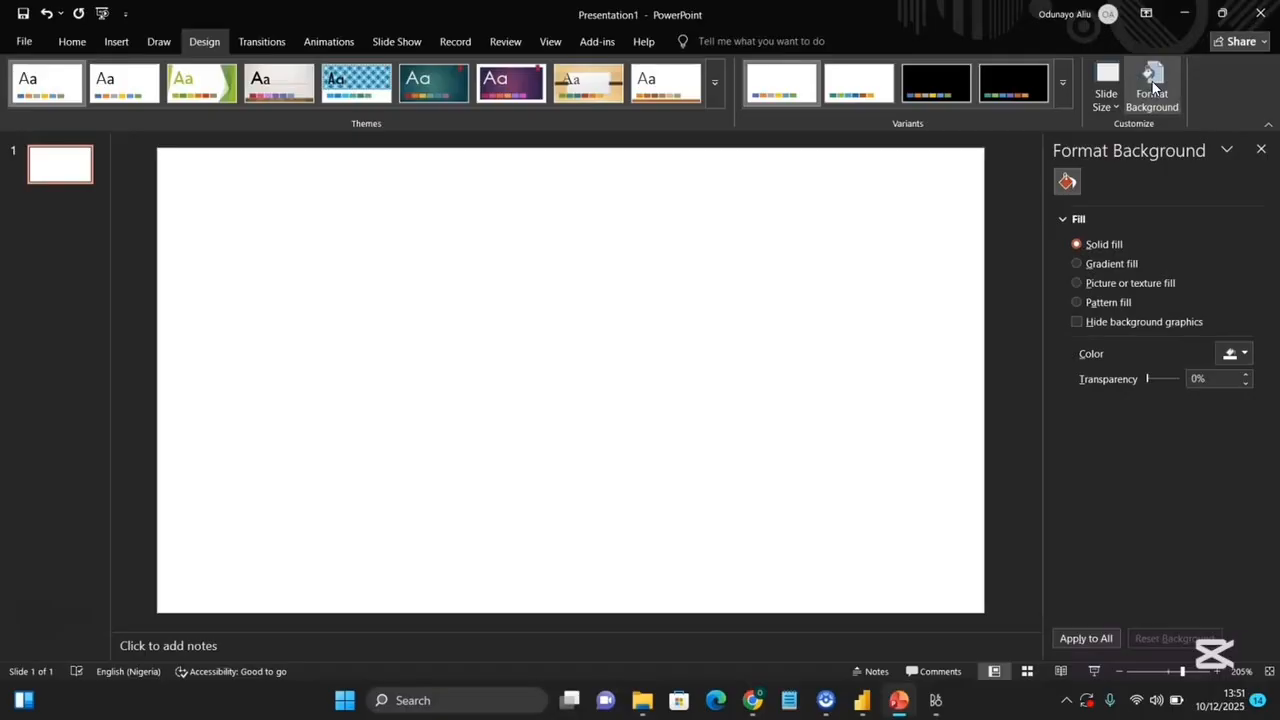
left_click(1078, 263)
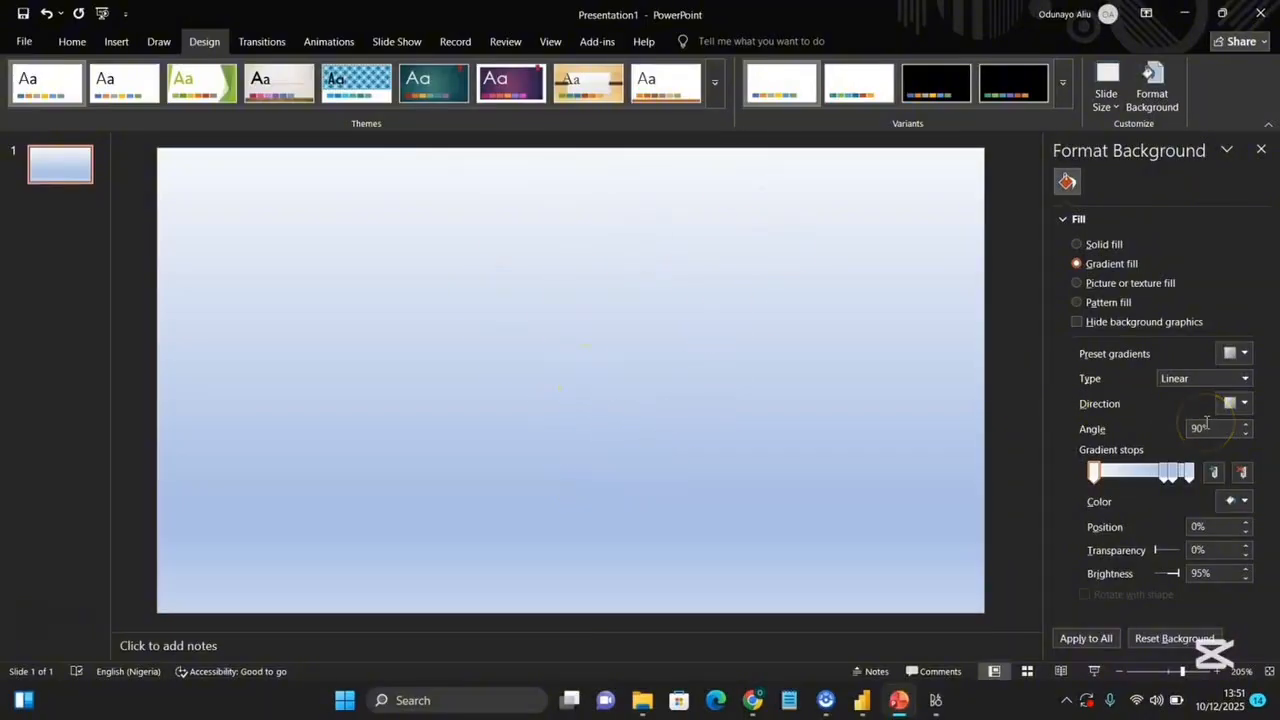
left_click(1244, 502)
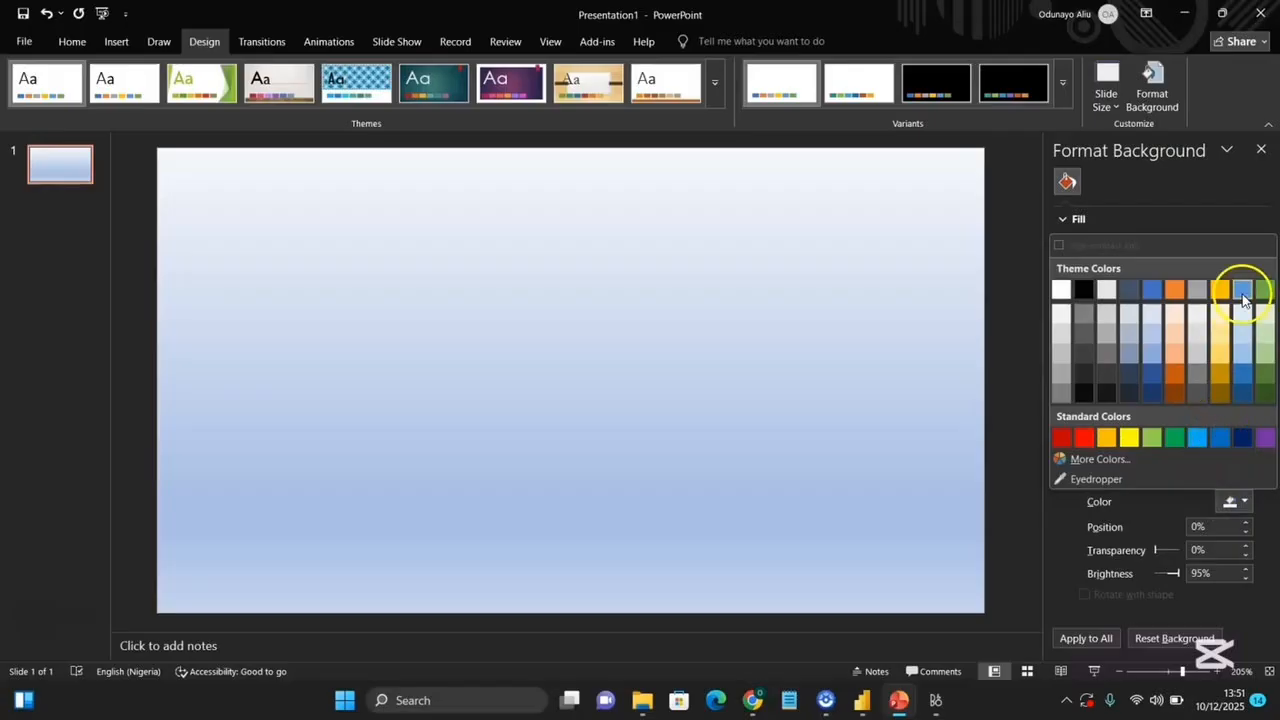
left_click(1152, 290)
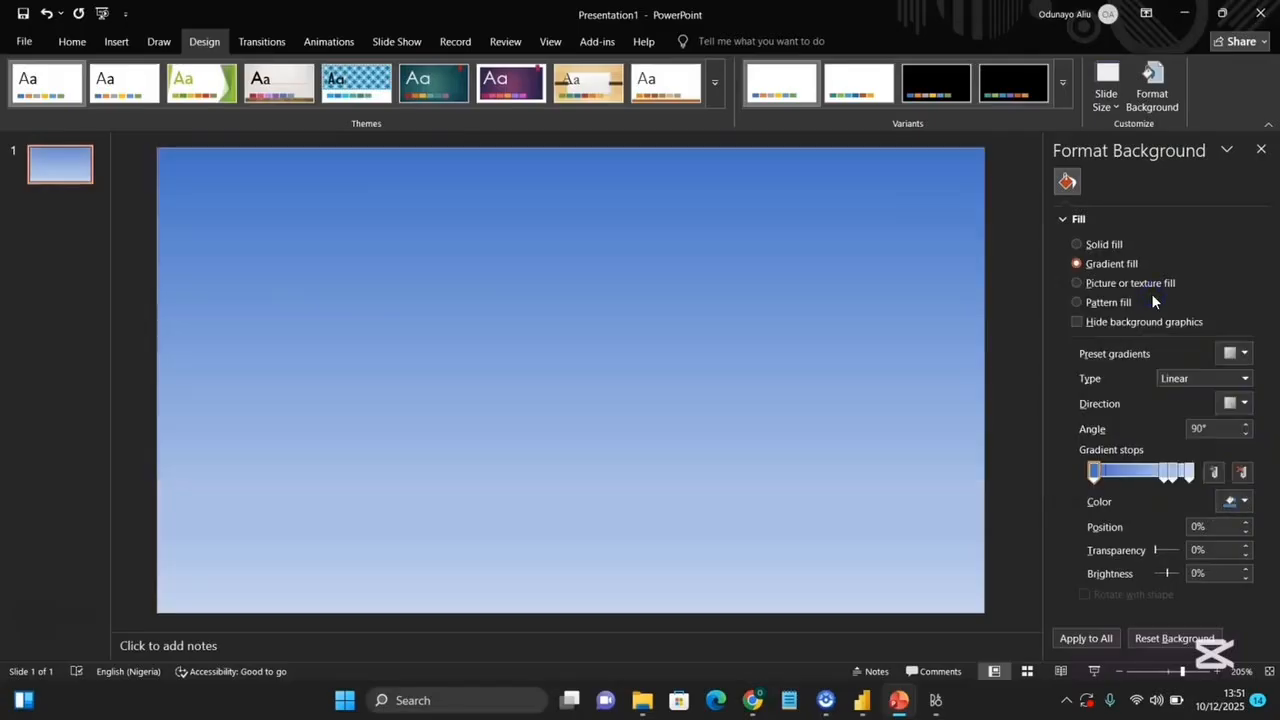
left_click(1238, 403)
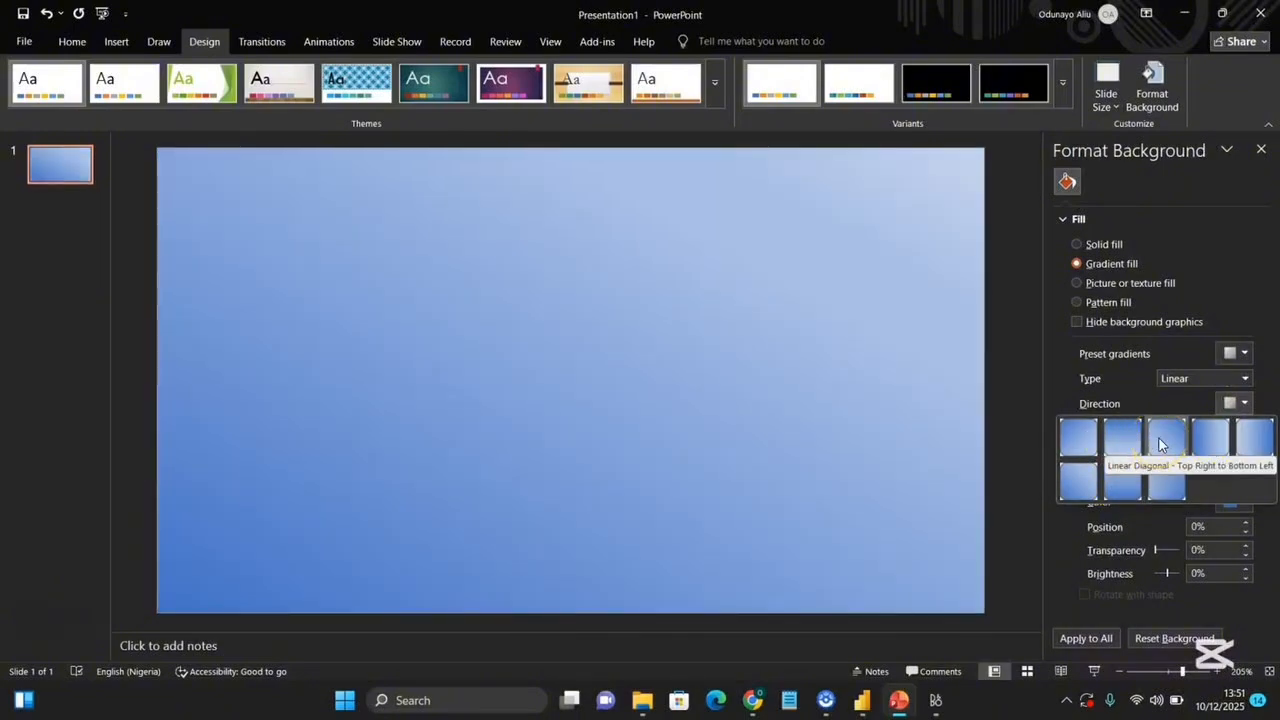
left_click(1160, 444)
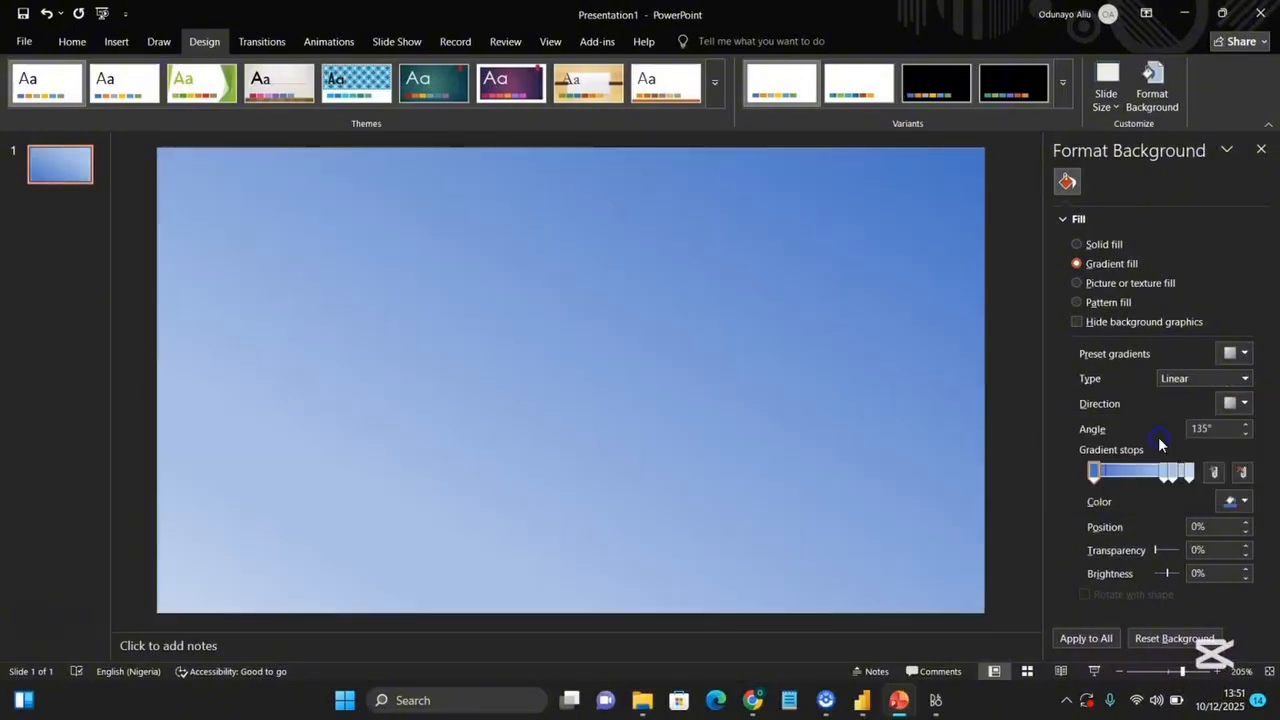
left_click(1259, 150)
Draw a rectangle across the top edge of the slide, about 12.8 cm wide and 0.69 cm tall, as a header bar.
left_click(116, 42)
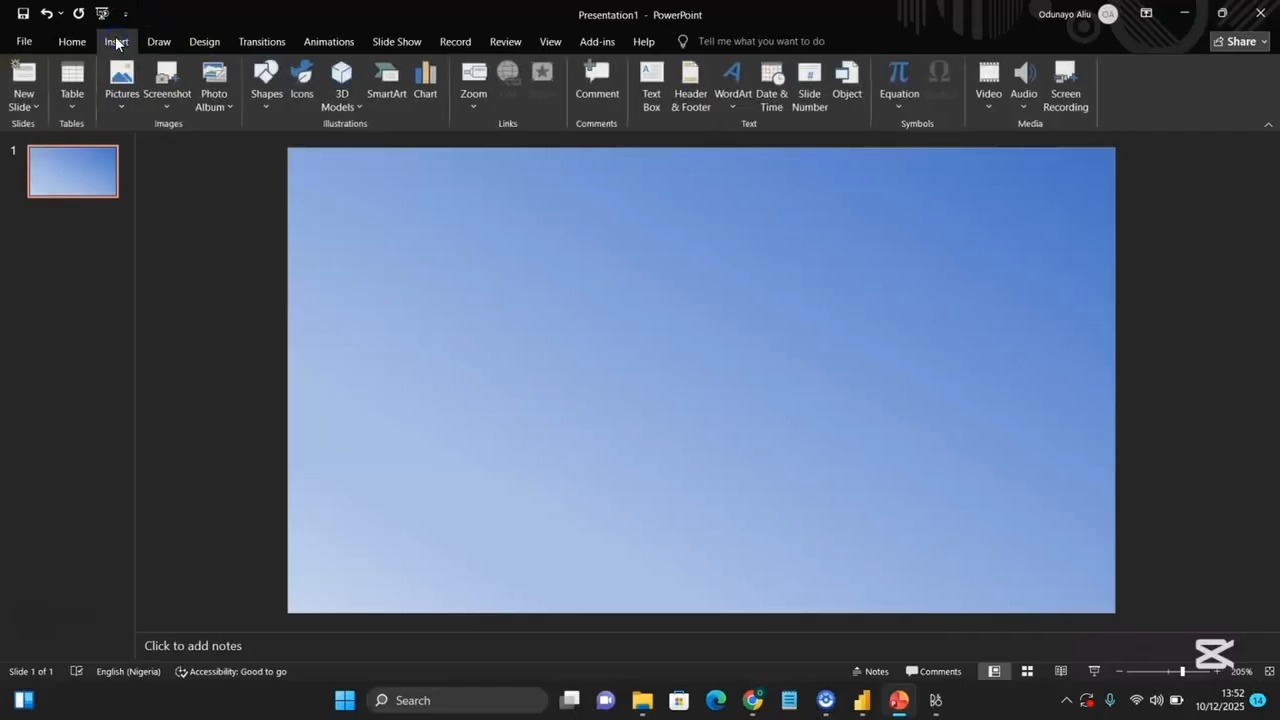
left_click(265, 88)
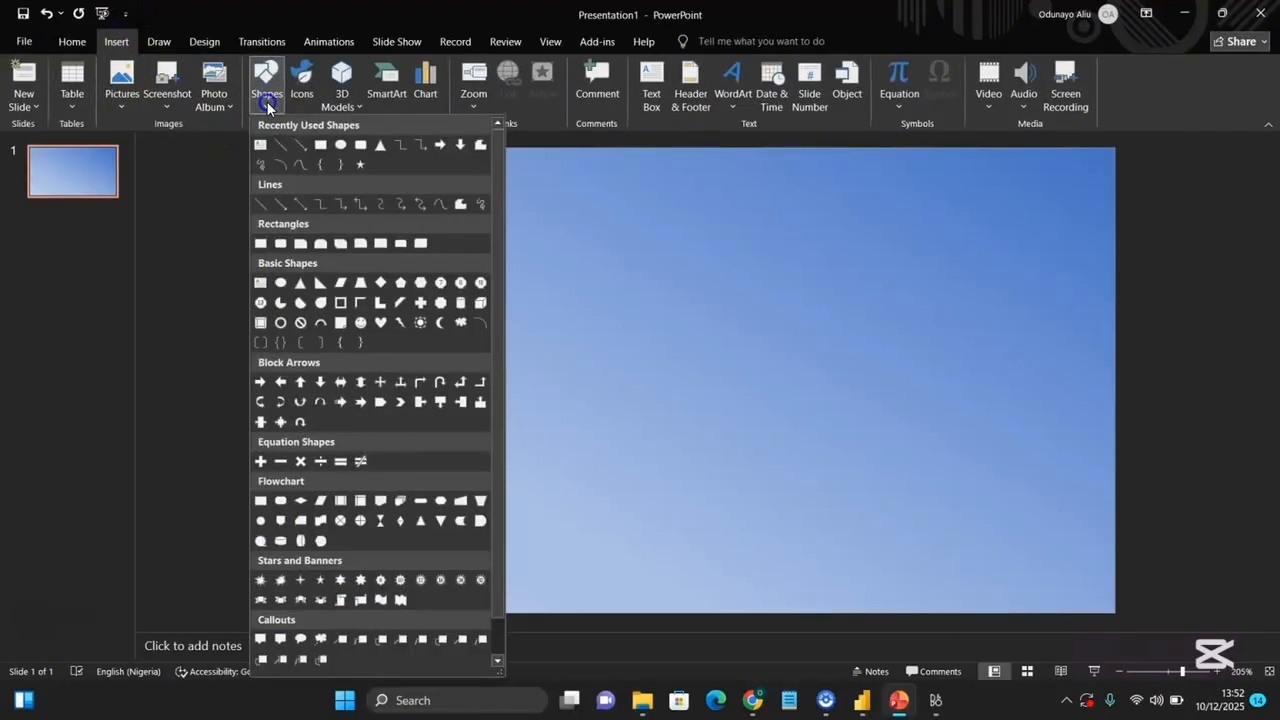
left_click(319, 146)
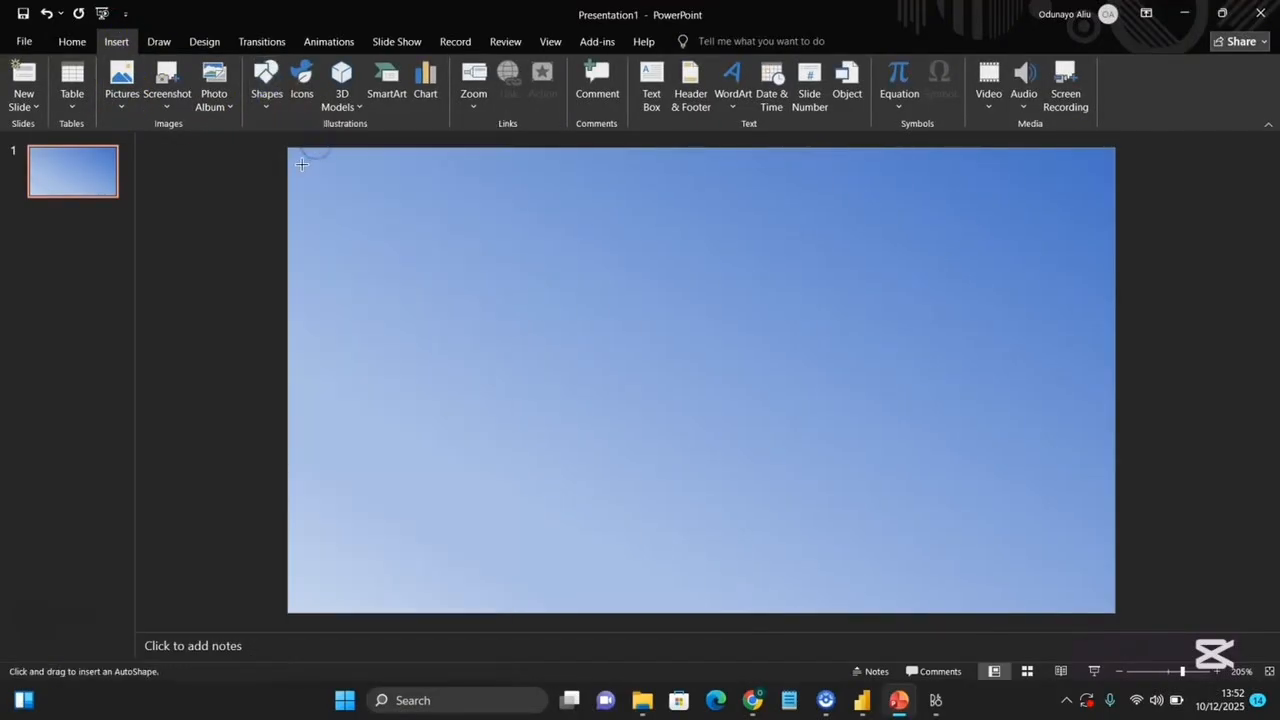
left_click_drag(290, 150, 1115, 193)
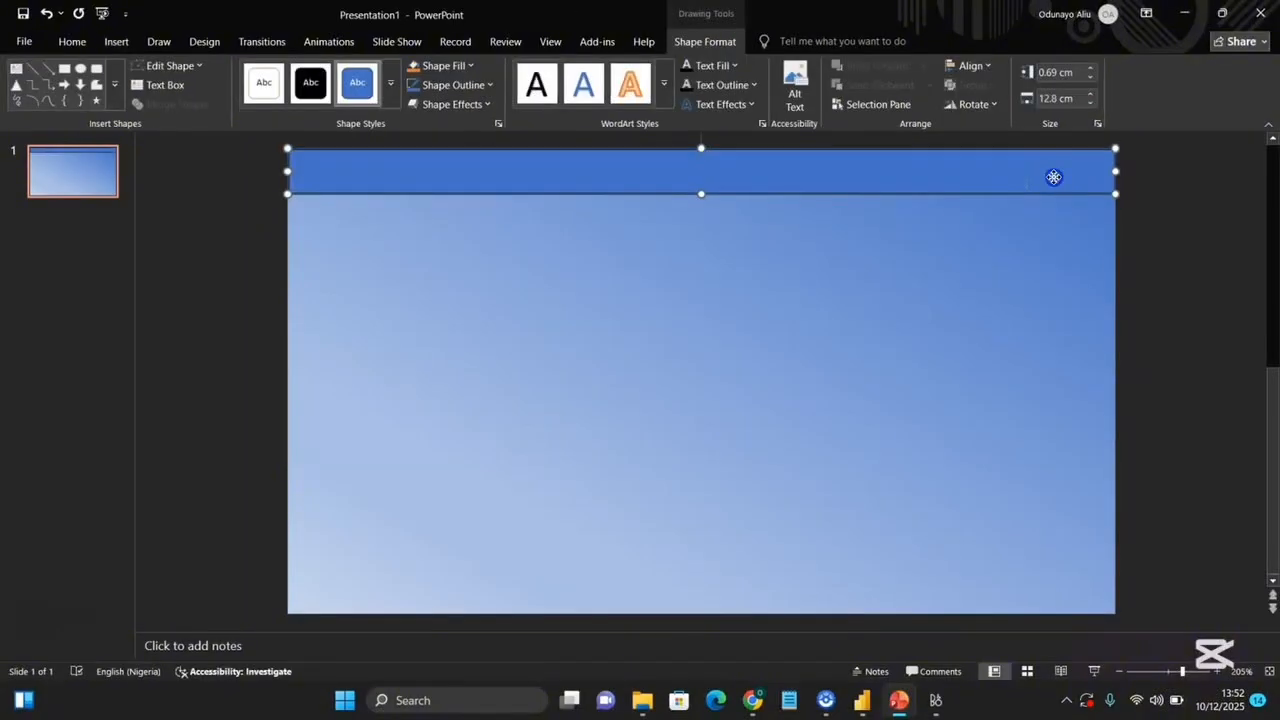
Remove the header bar's outline and fill it white.
left_click(490, 86)
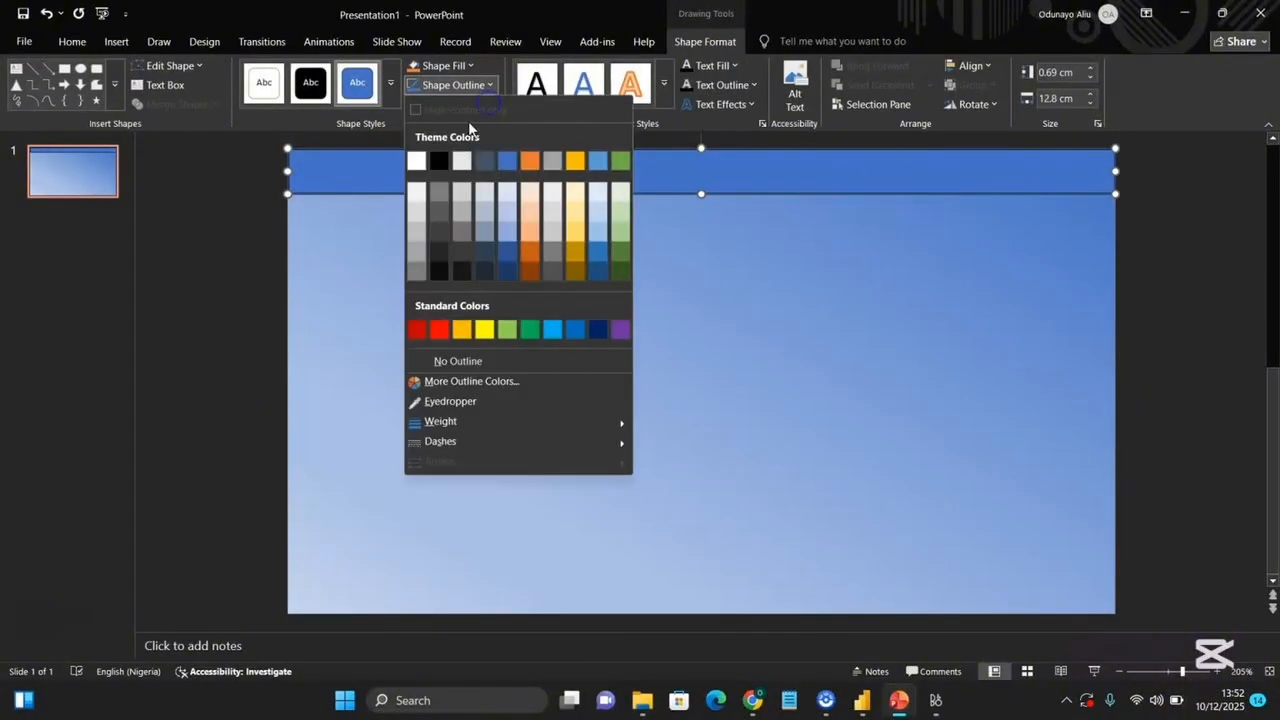
left_click(434, 362)
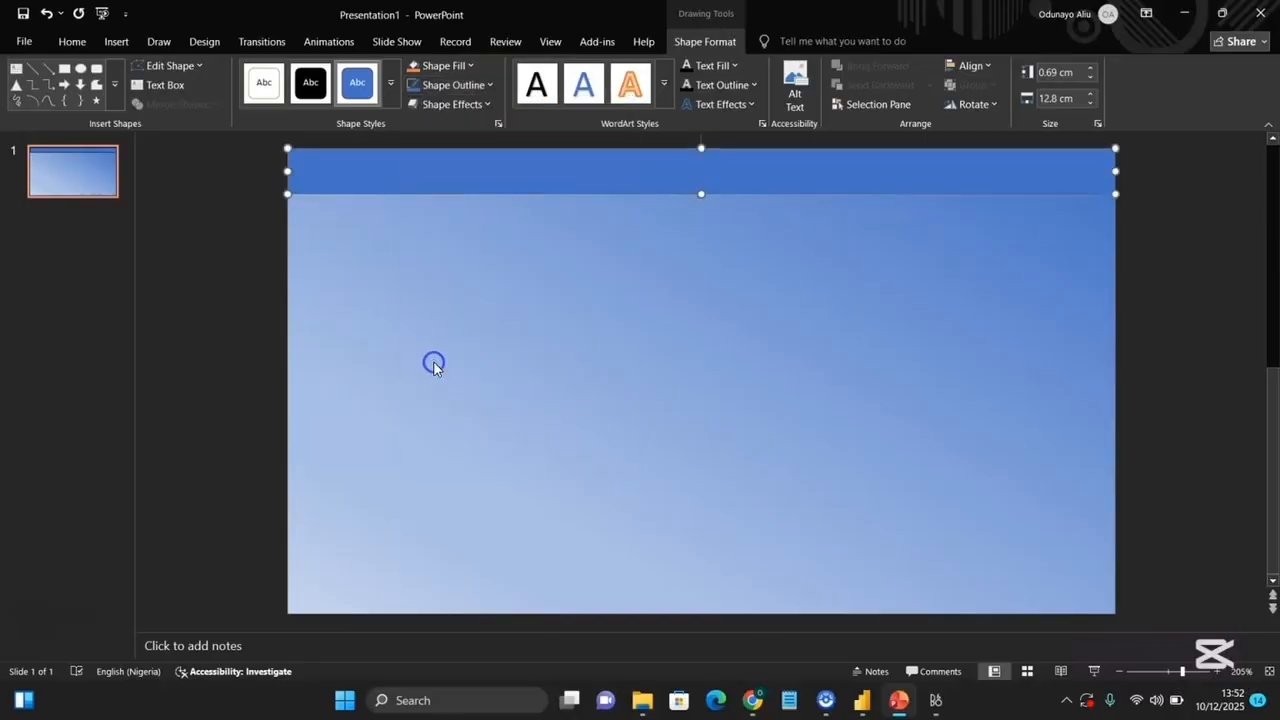
left_click(467, 66)
left_click(418, 137)
left_click(562, 381)
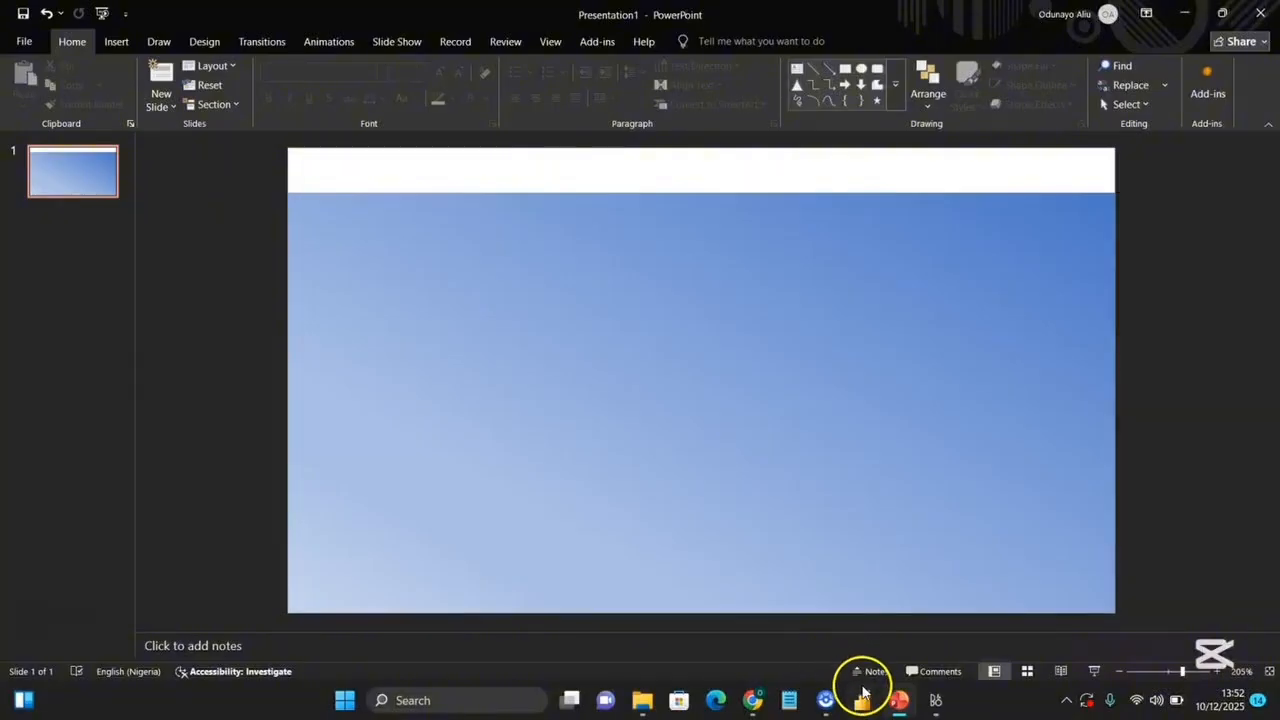
Draw a card rectangle below the header and set its size to 1.84 cm high by 3 cm wide.
mouse_move(863, 690)
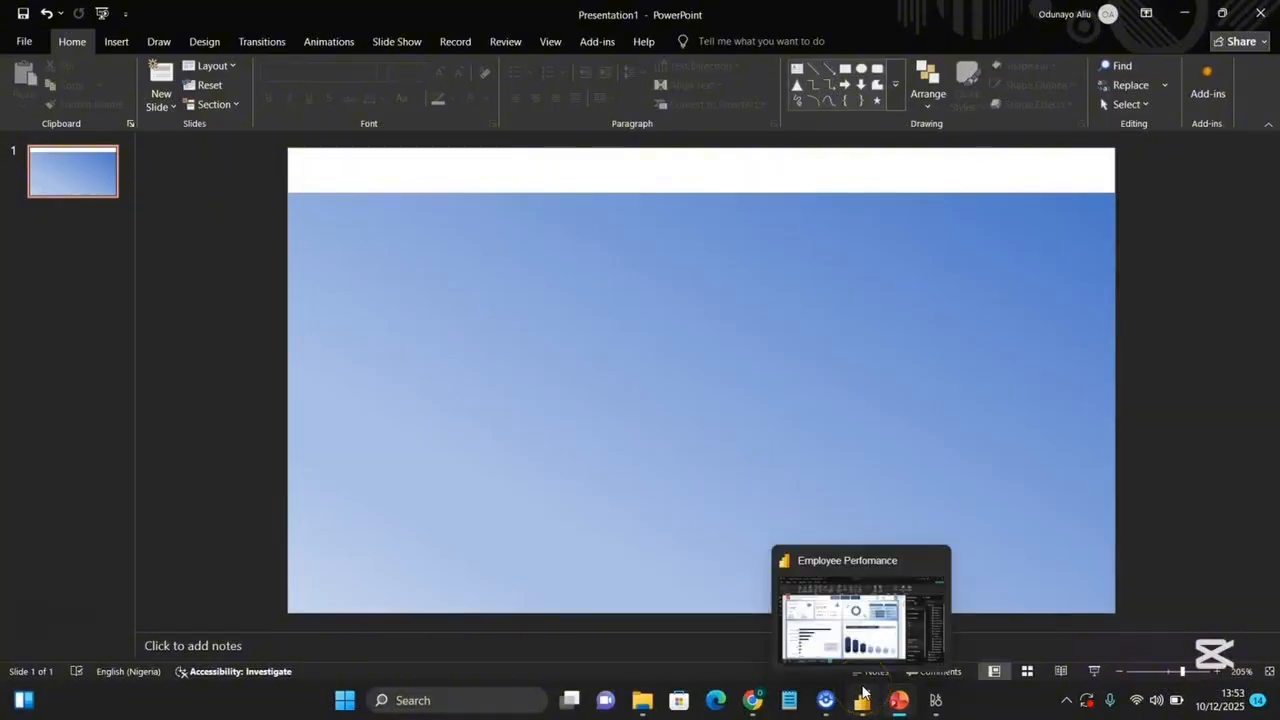
left_click(116, 41)
left_click(266, 80)
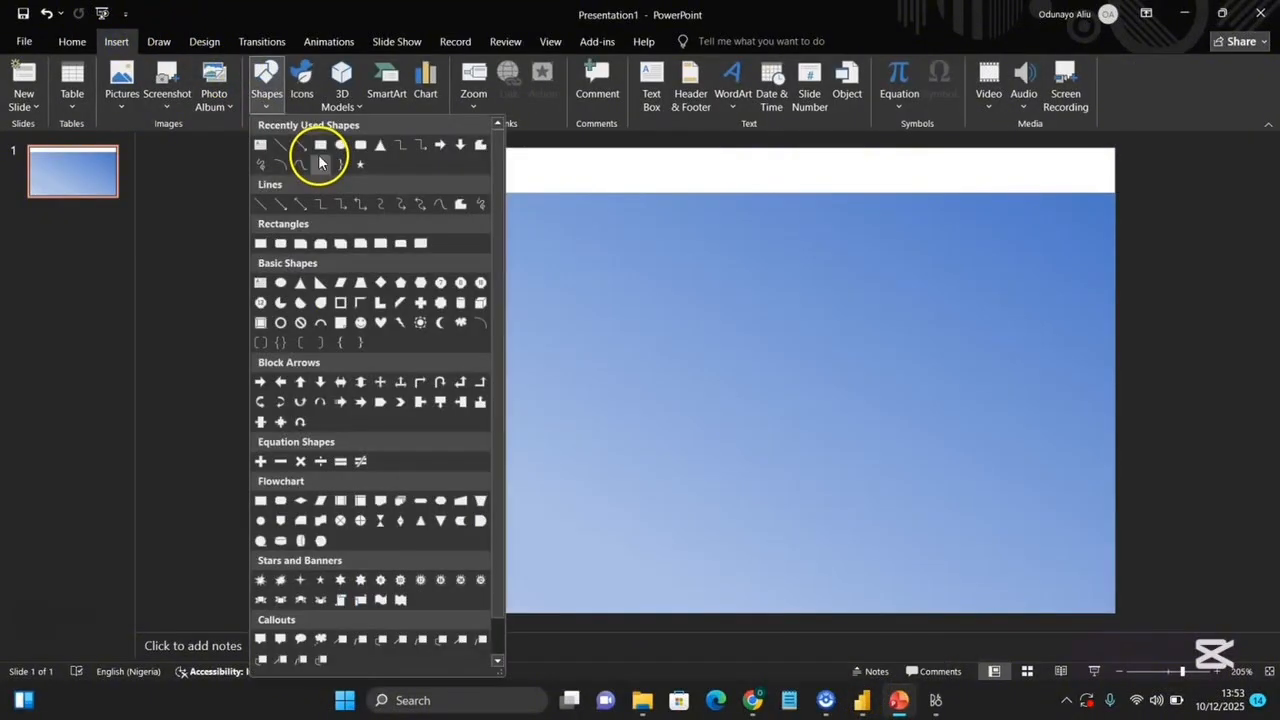
left_click(322, 143)
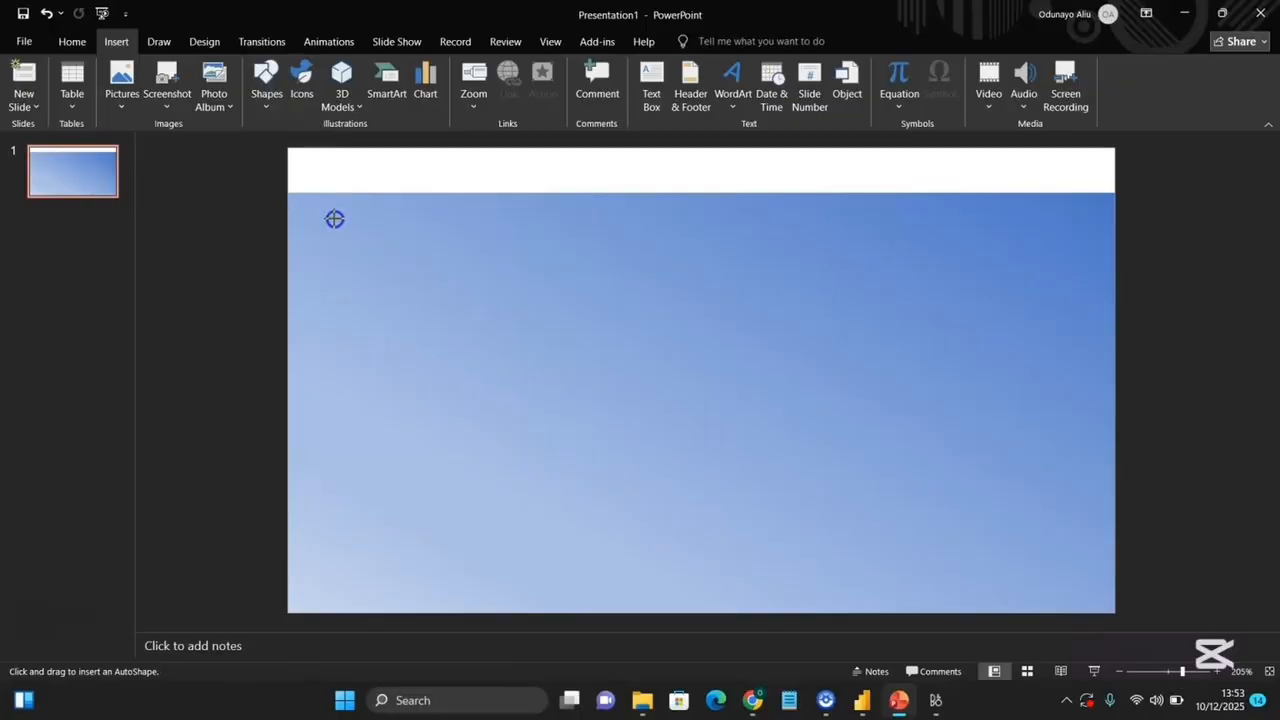
left_click_drag(318, 211, 540, 330)
left_click_drag(451, 277, 440, 269)
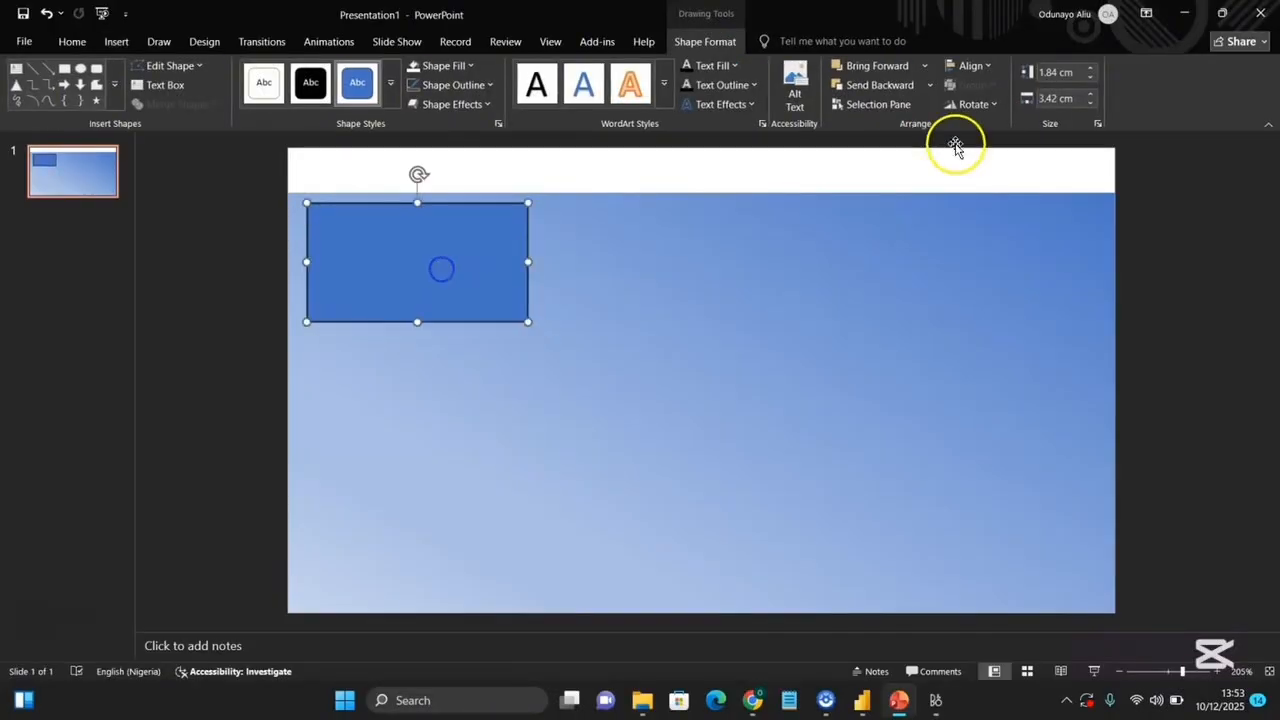
left_click(1048, 98)
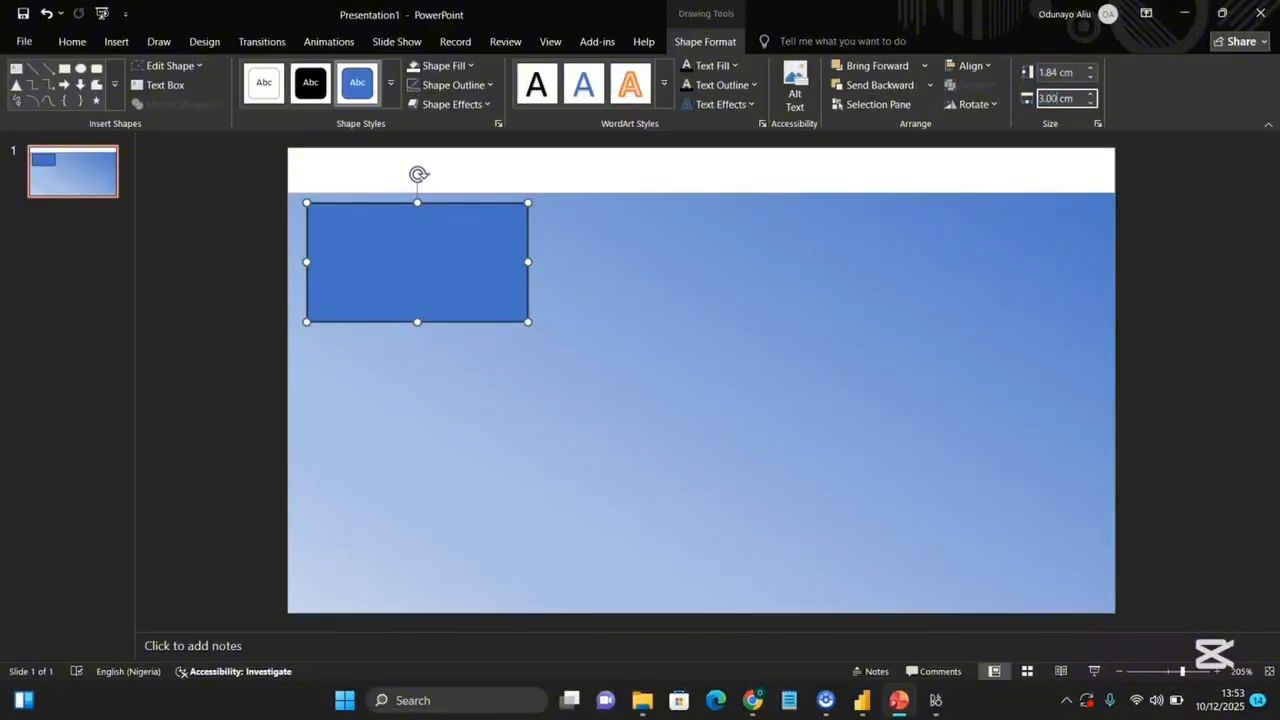
key("Return")
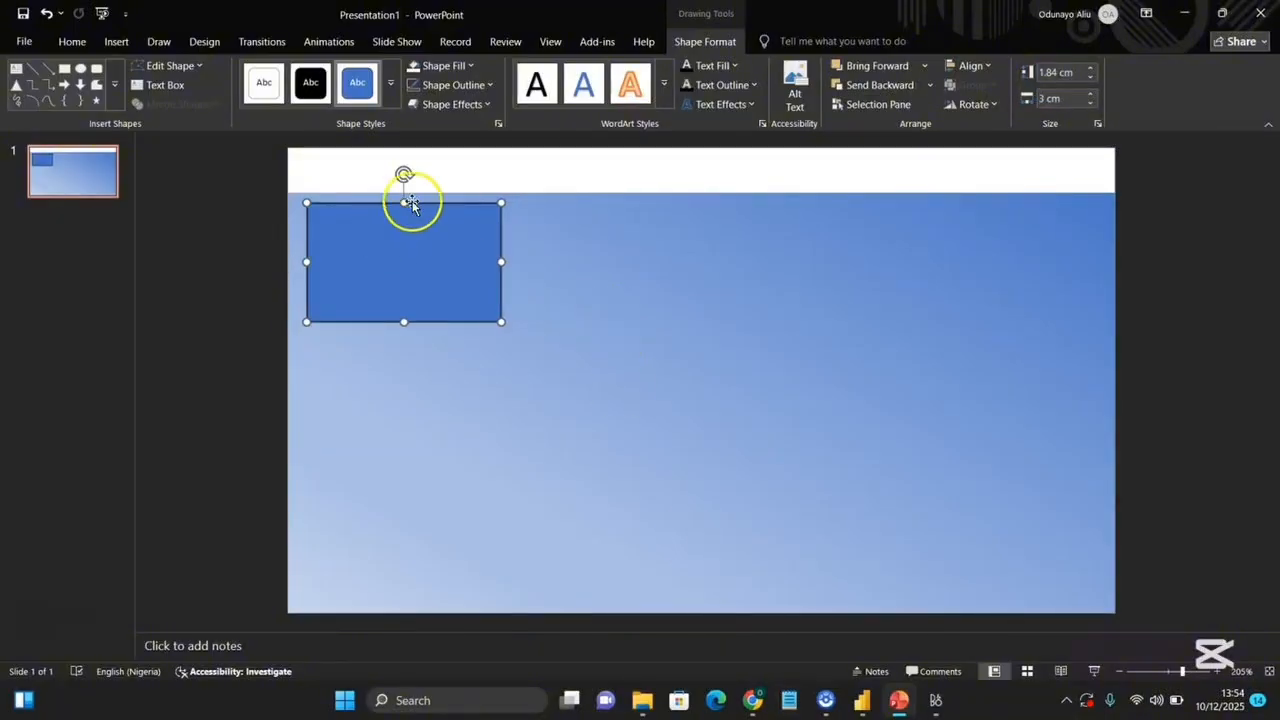
Fill the card white and remove its outline.
left_click(466, 65)
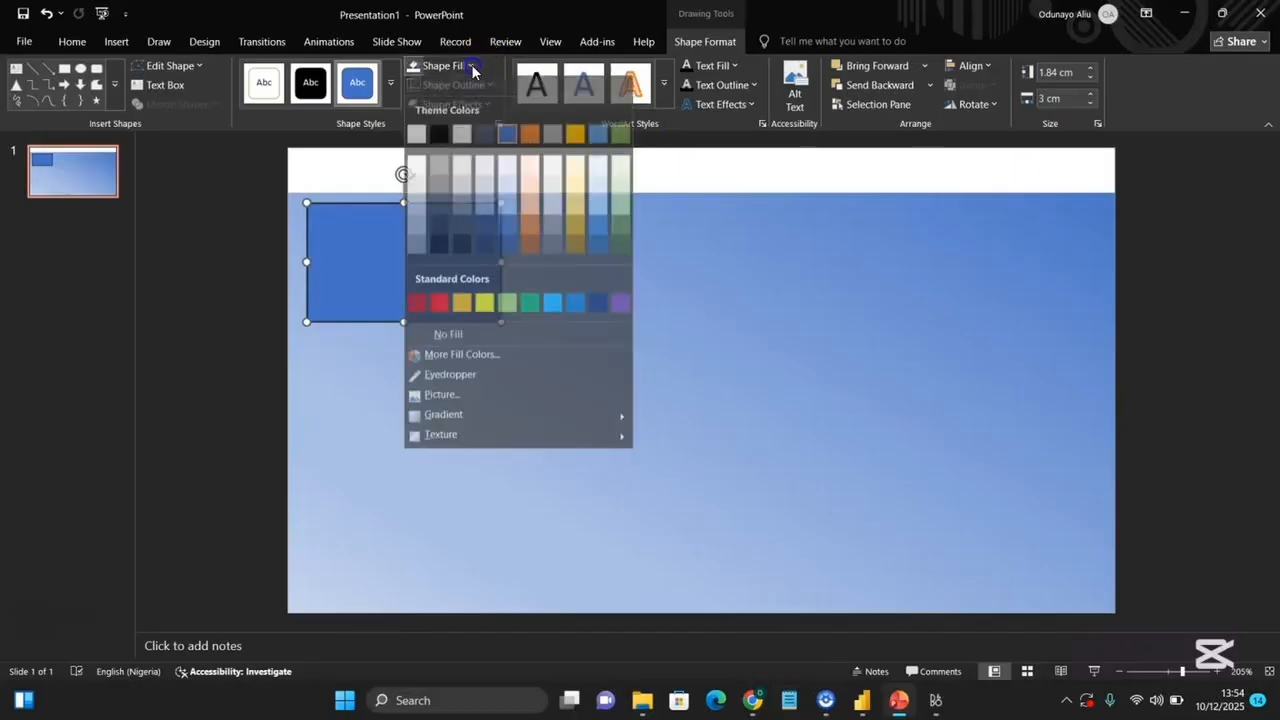
left_click(416, 141)
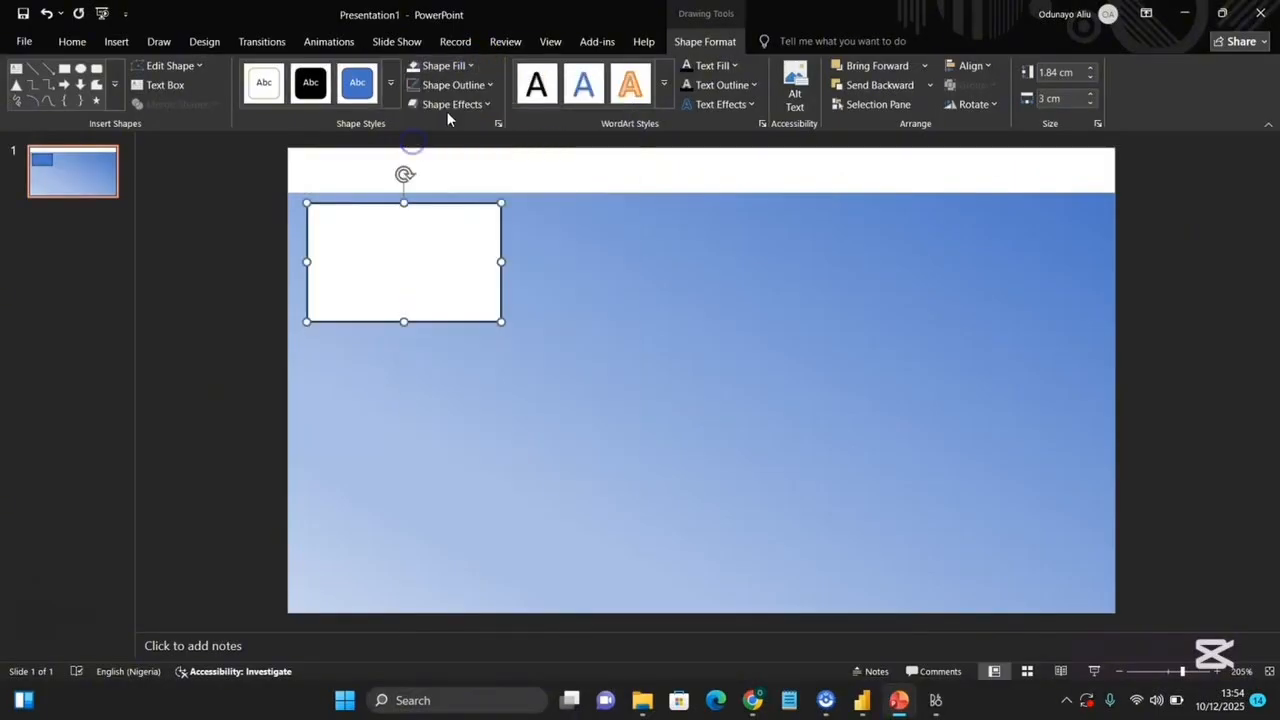
left_click(489, 86)
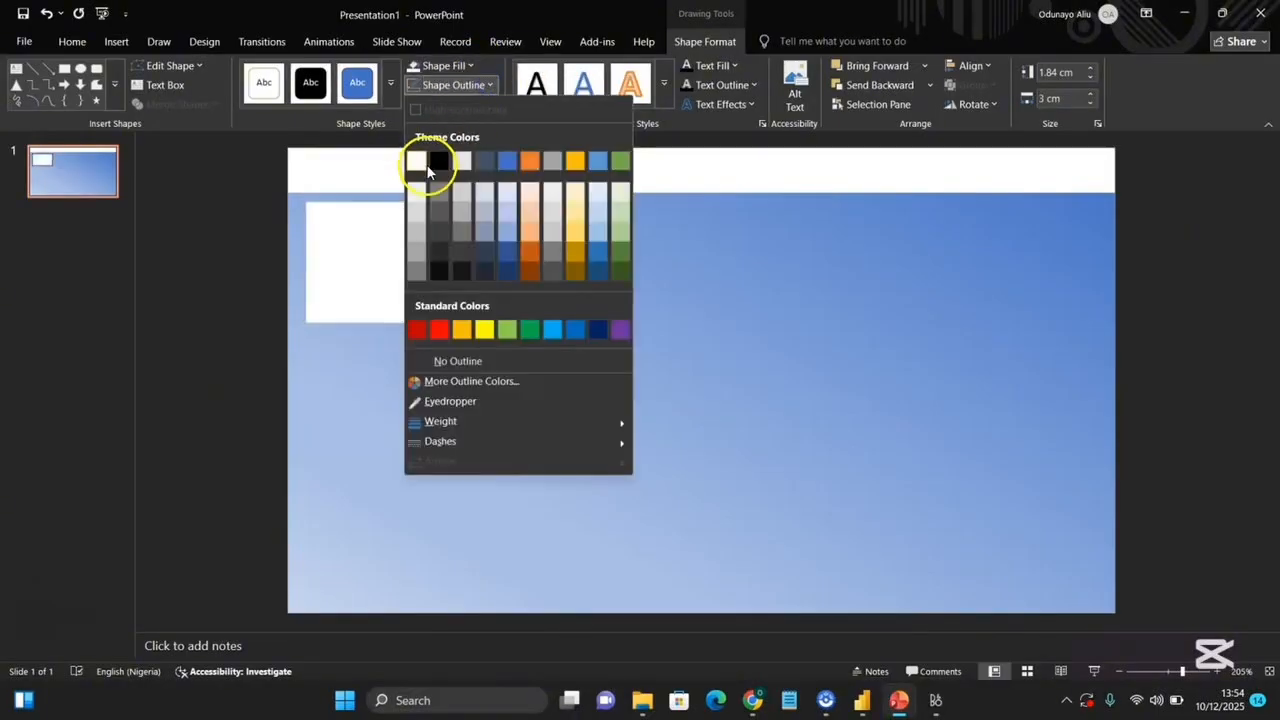
left_click(425, 361)
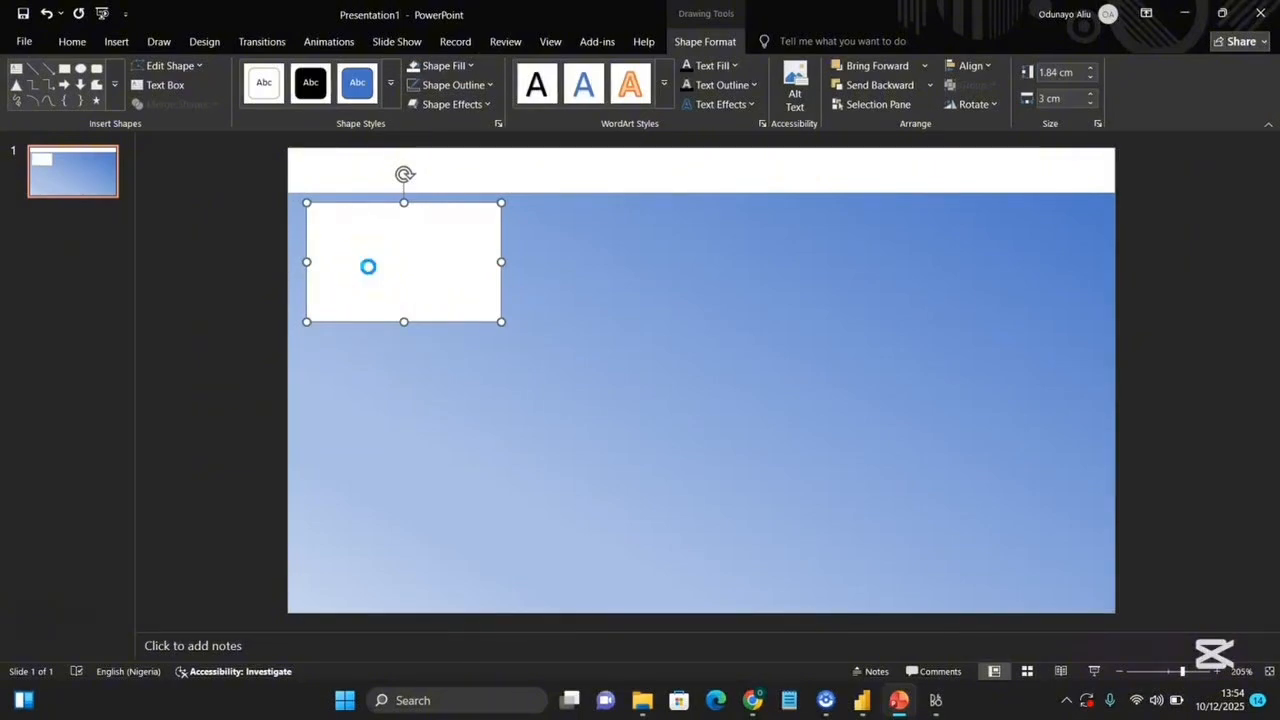
Paste two copies of the card and arrange the three cards in a row under the header.
key("ctrl+v")
key("ctrl+v")
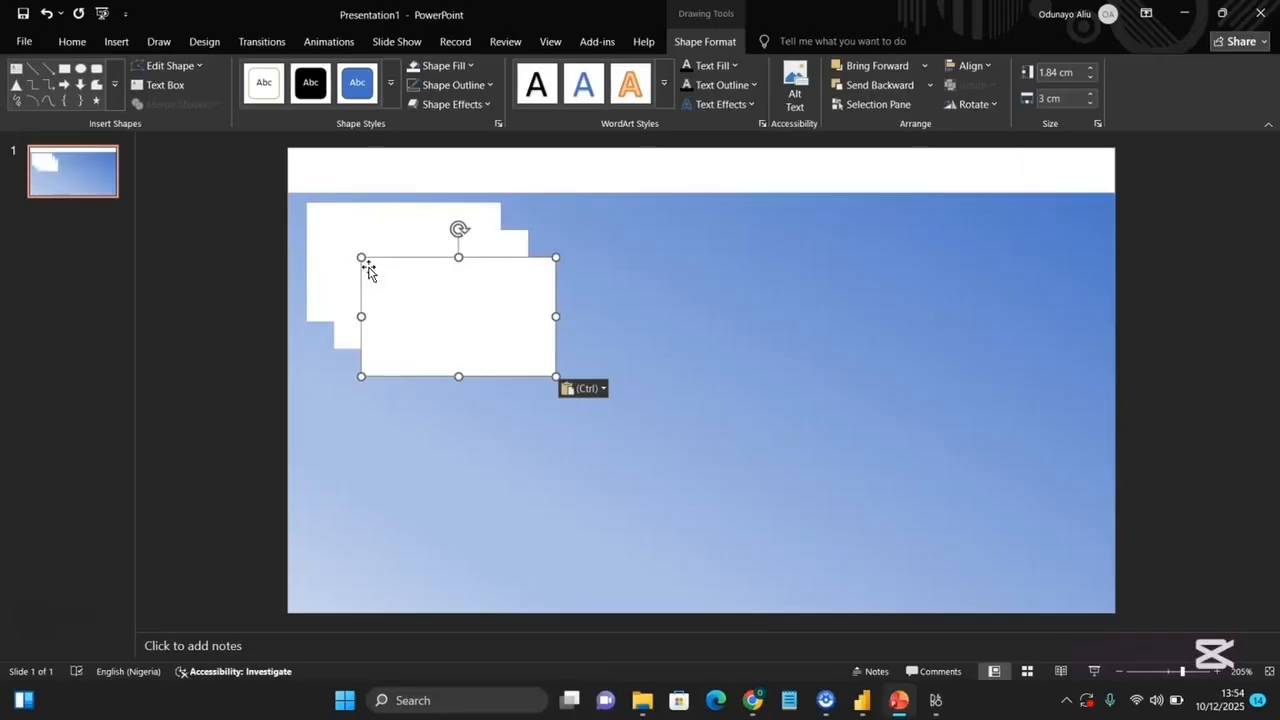
left_click_drag(368, 270, 685, 232)
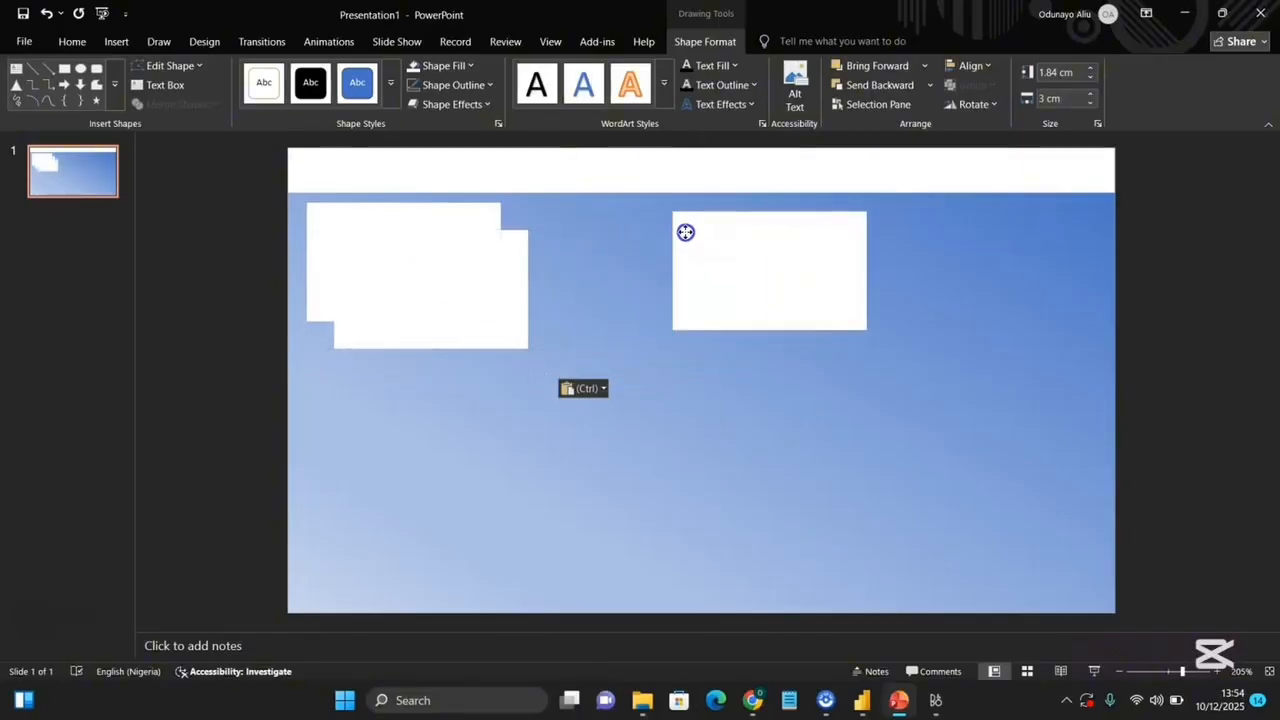
left_click_drag(474, 271, 665, 254)
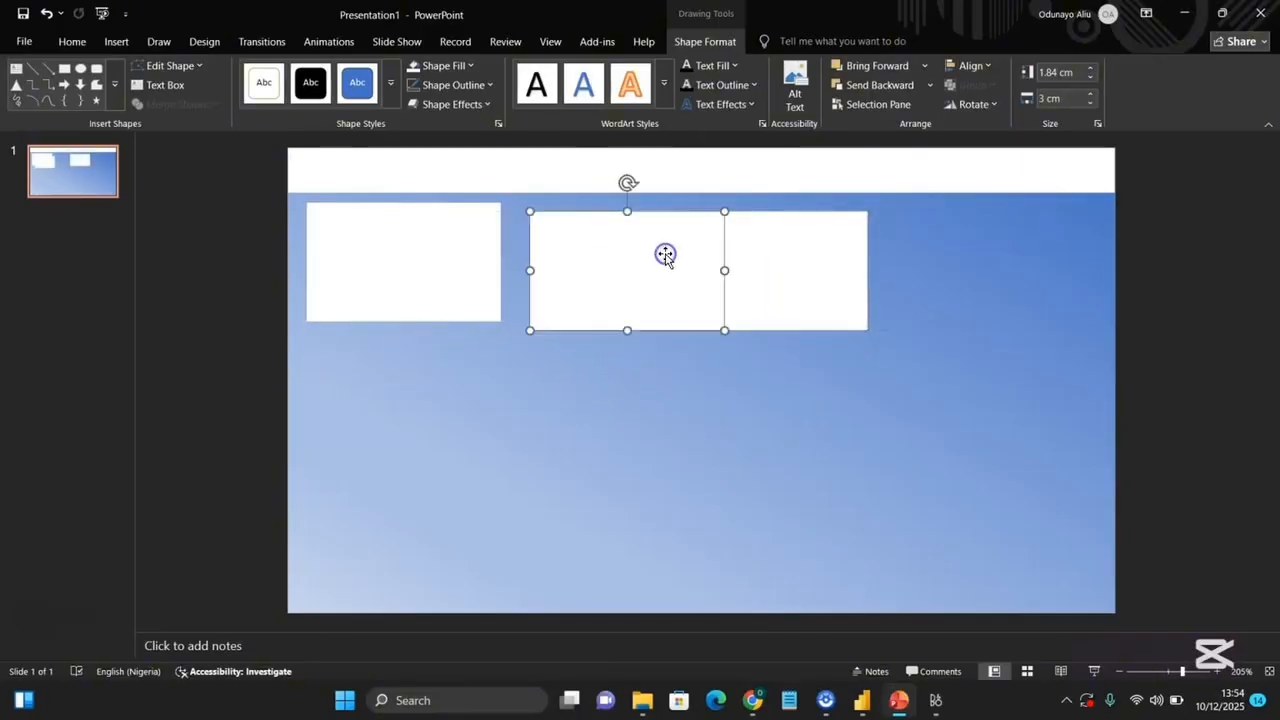
left_click_drag(809, 263, 931, 254)
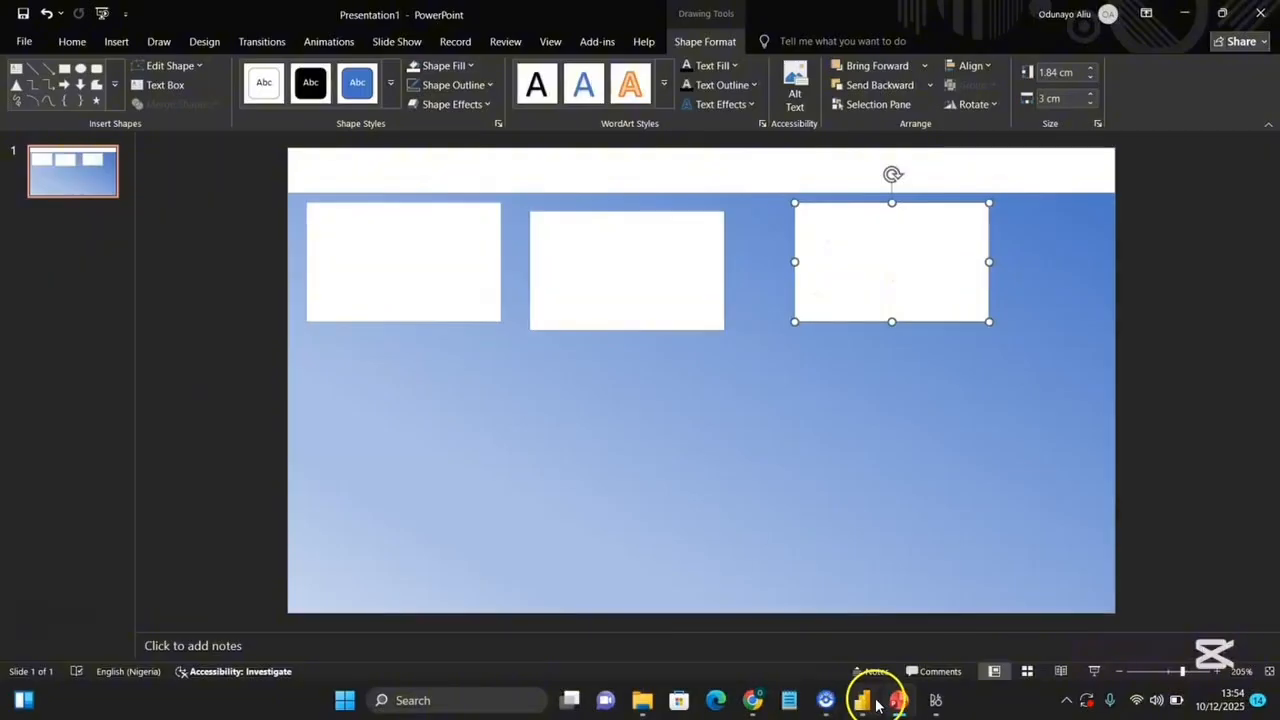
Switch to Power BI to compare the report's visual layout and return to PowerPoint.
mouse_move(876, 706)
left_click(876, 610)
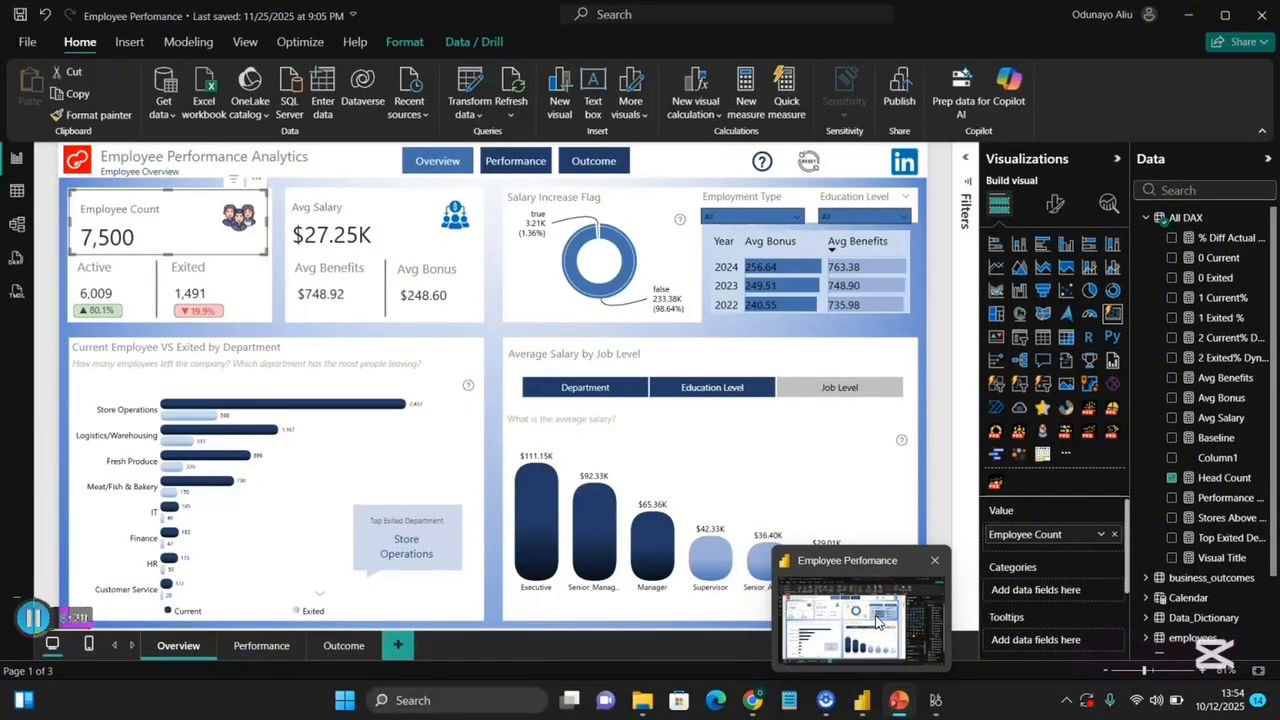
left_click(833, 597)
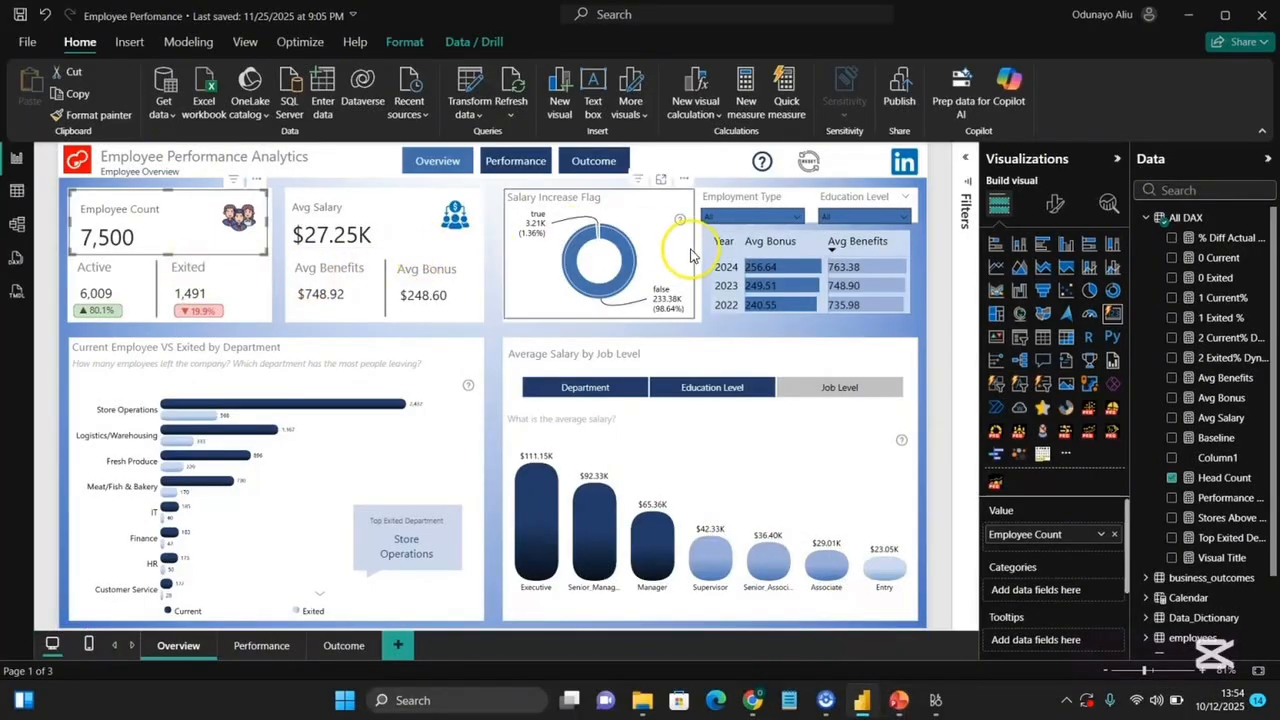
left_click(900, 702)
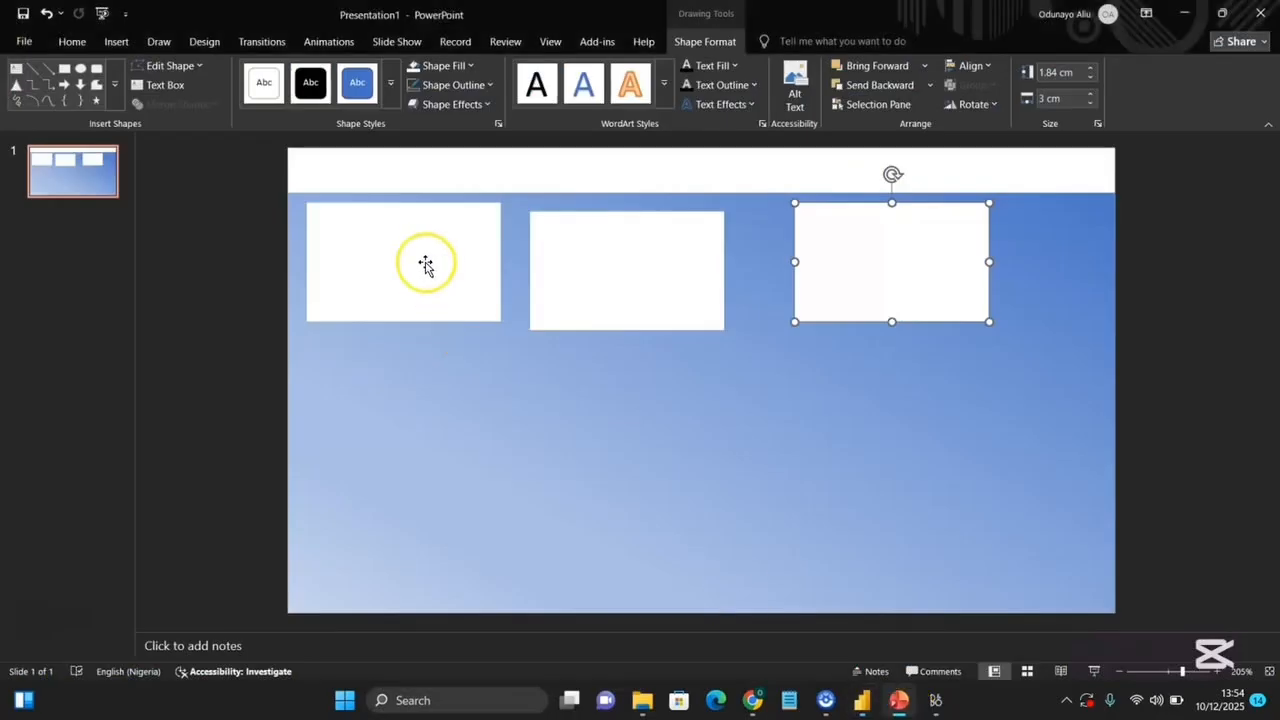
Reposition the second and third cards so the row has even spacing.
left_click(534, 274)
left_click_drag(605, 278, 597, 269)
left_click(891, 330)
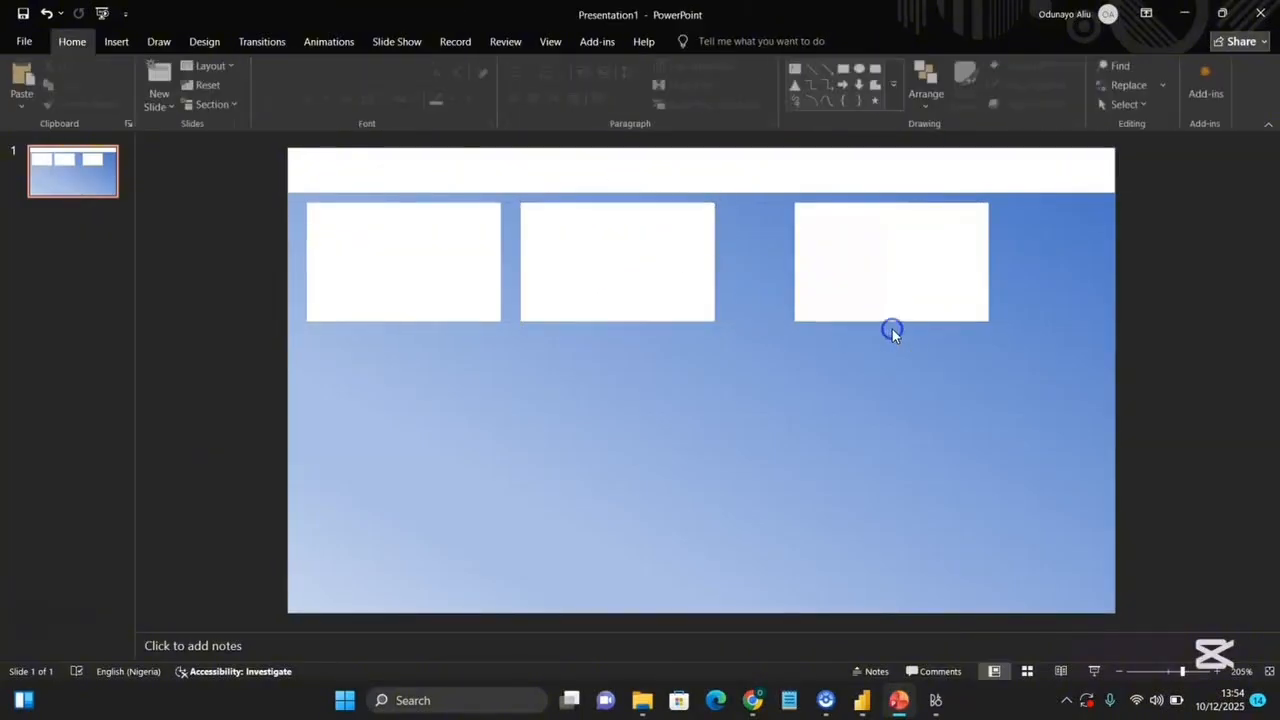
left_click(892, 275)
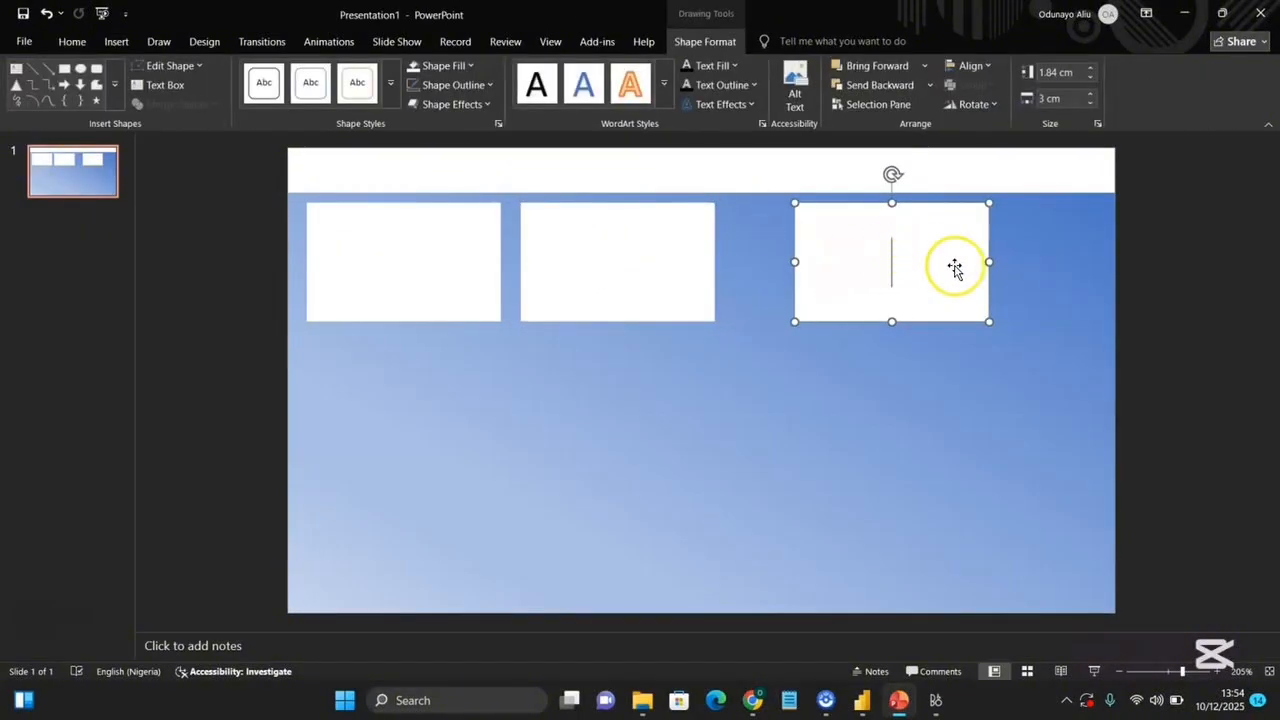
left_click(1022, 287)
left_click_drag(932, 254, 873, 246)
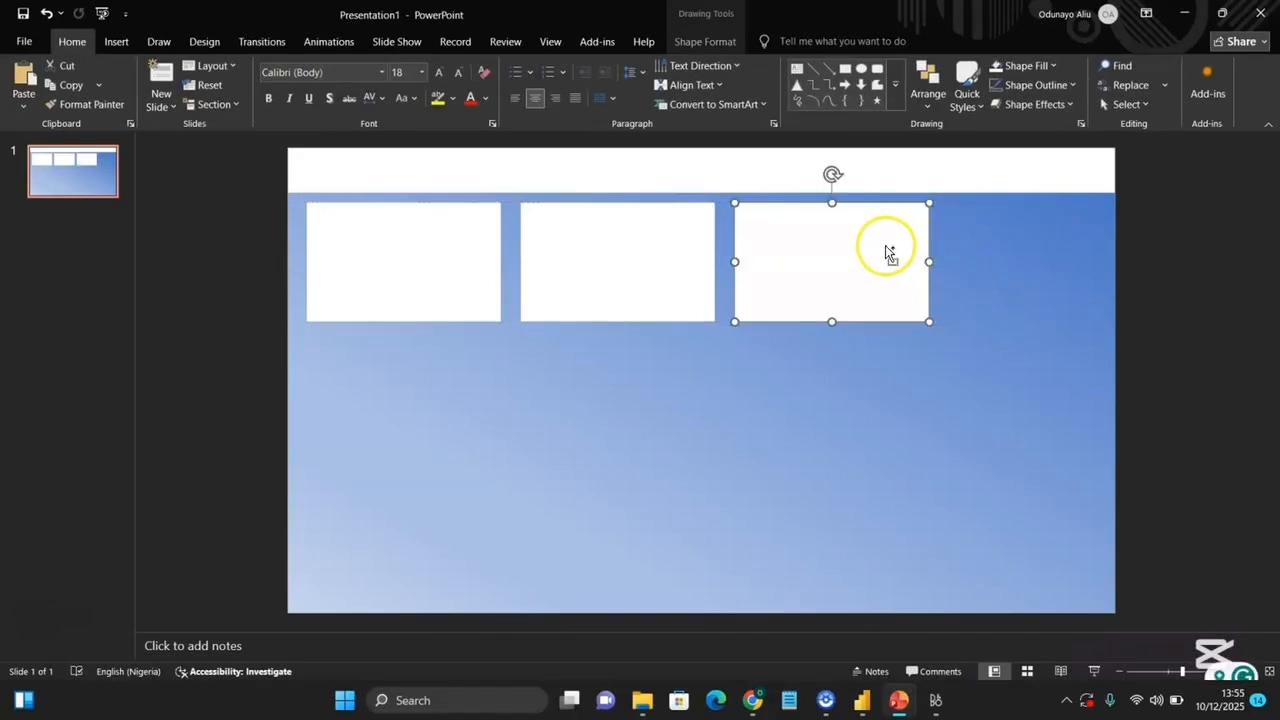
Paste a fourth card at the top right and resize it into a thin strip beside the third card.
key("ctrl+v")
left_click_drag(388, 328, 398, 328)
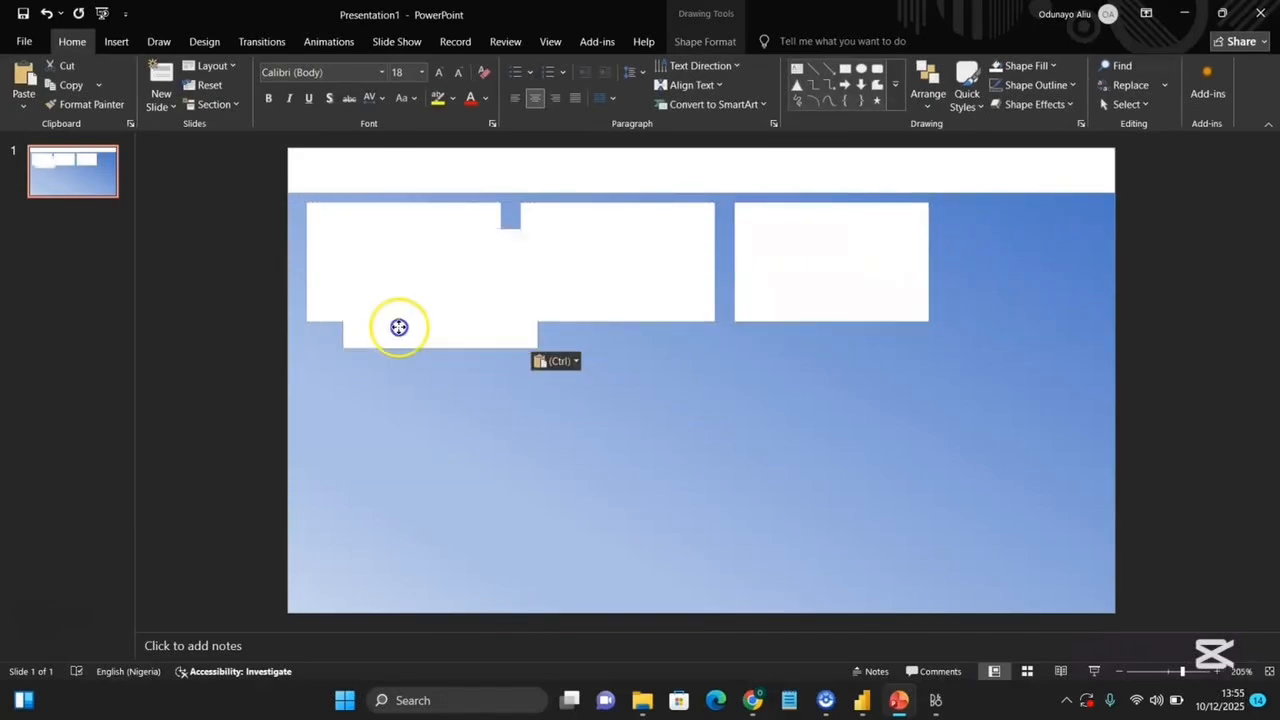
left_click_drag(1010, 268, 1011, 259)
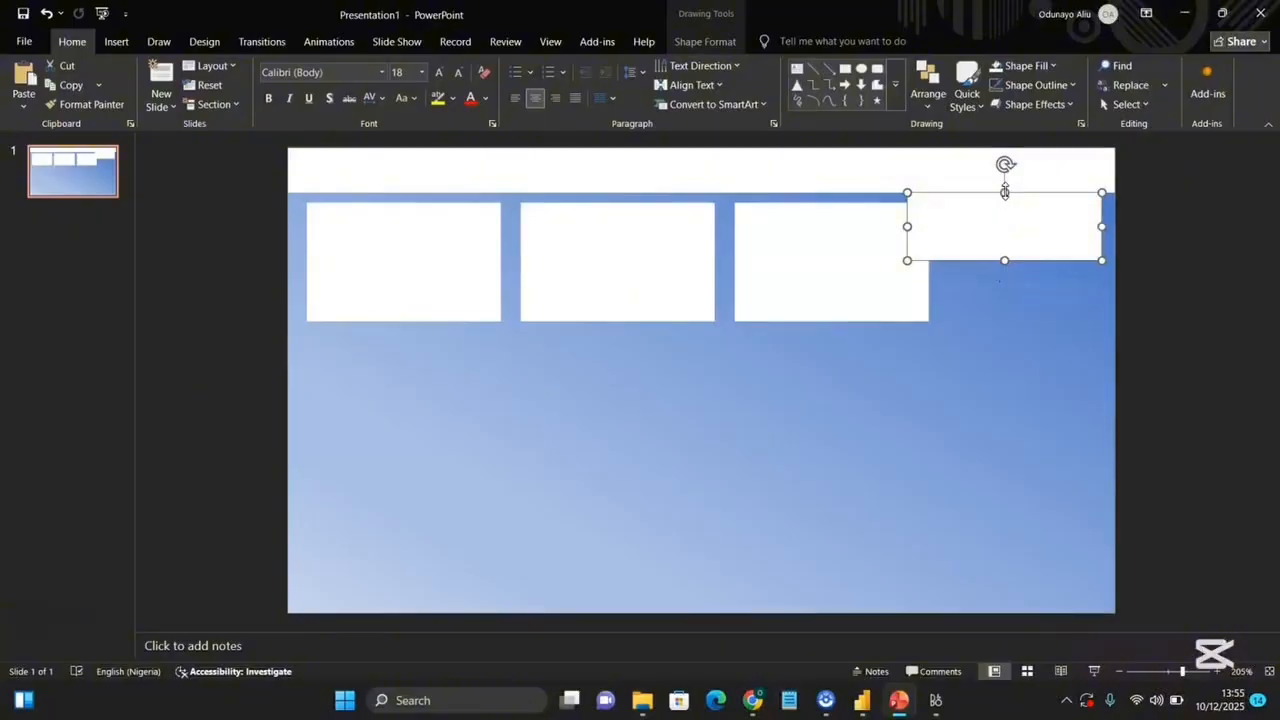
left_click_drag(1004, 193, 1007, 203)
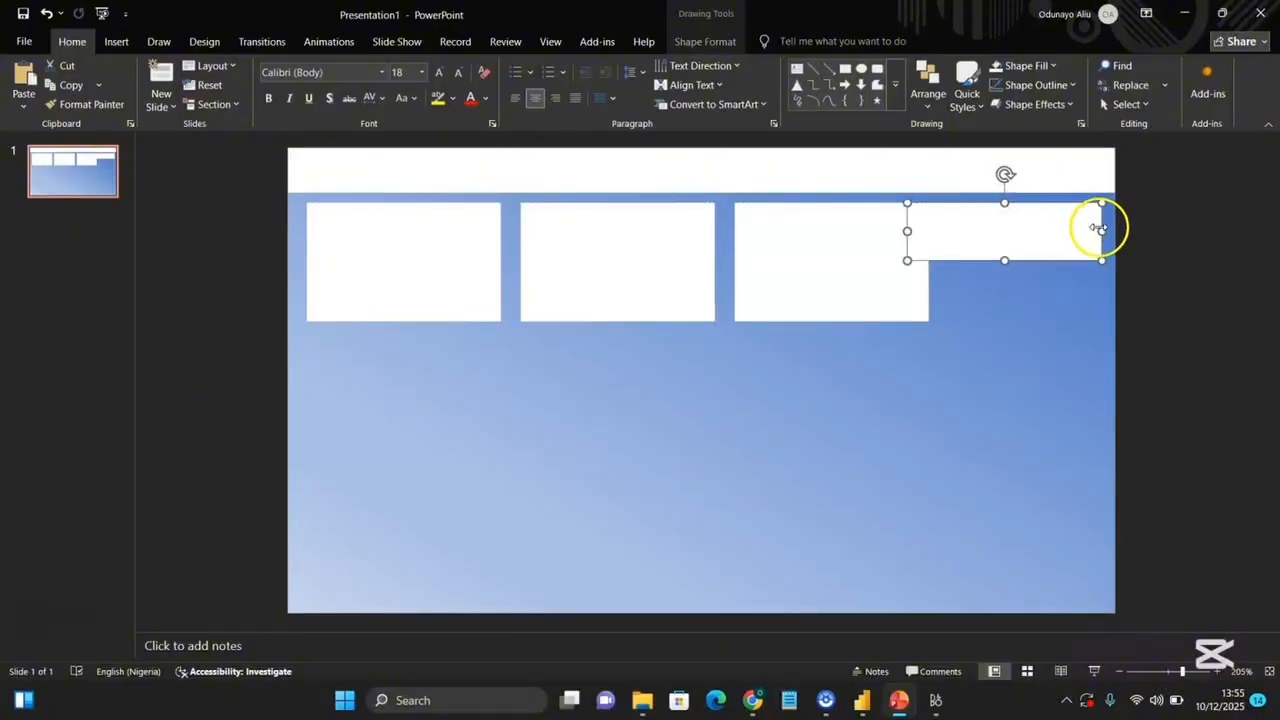
left_click_drag(1098, 227, 1108, 223)
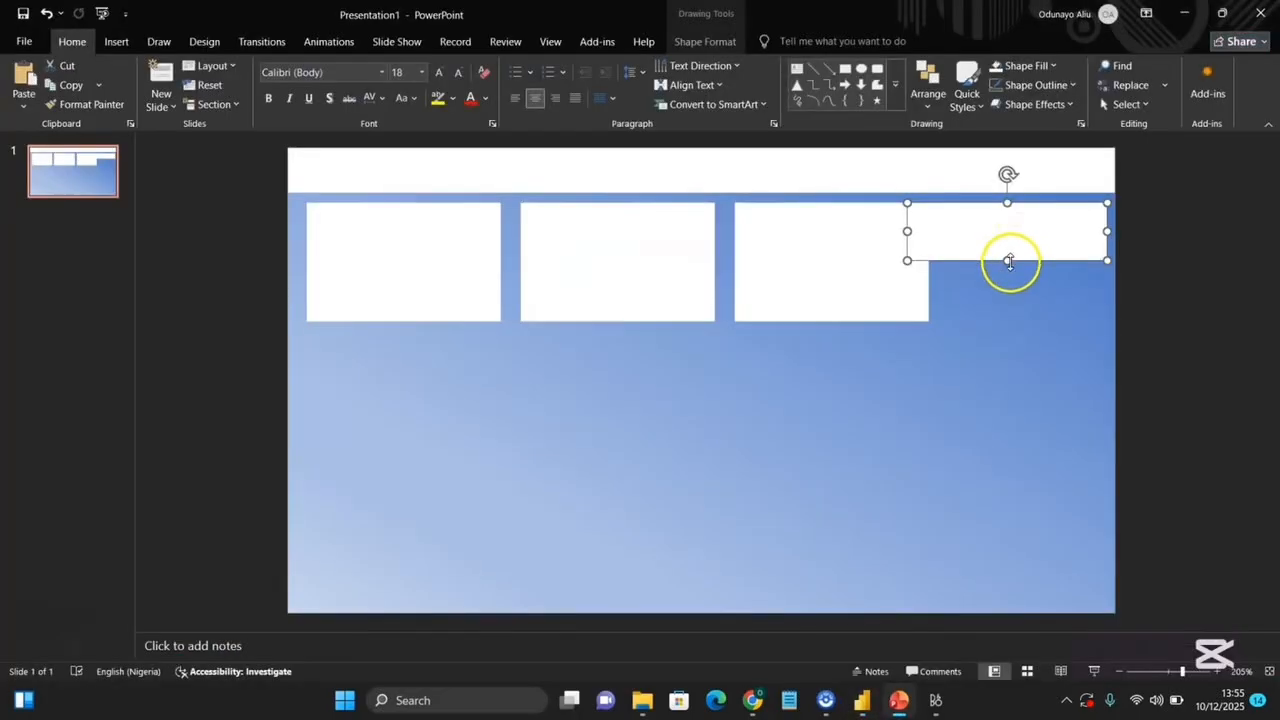
left_click_drag(1009, 262, 1012, 233)
Paste another card below the first and stretch it into a large panel under the first two cards.
key("ctrl+v")
left_click_drag(457, 289, 408, 383)
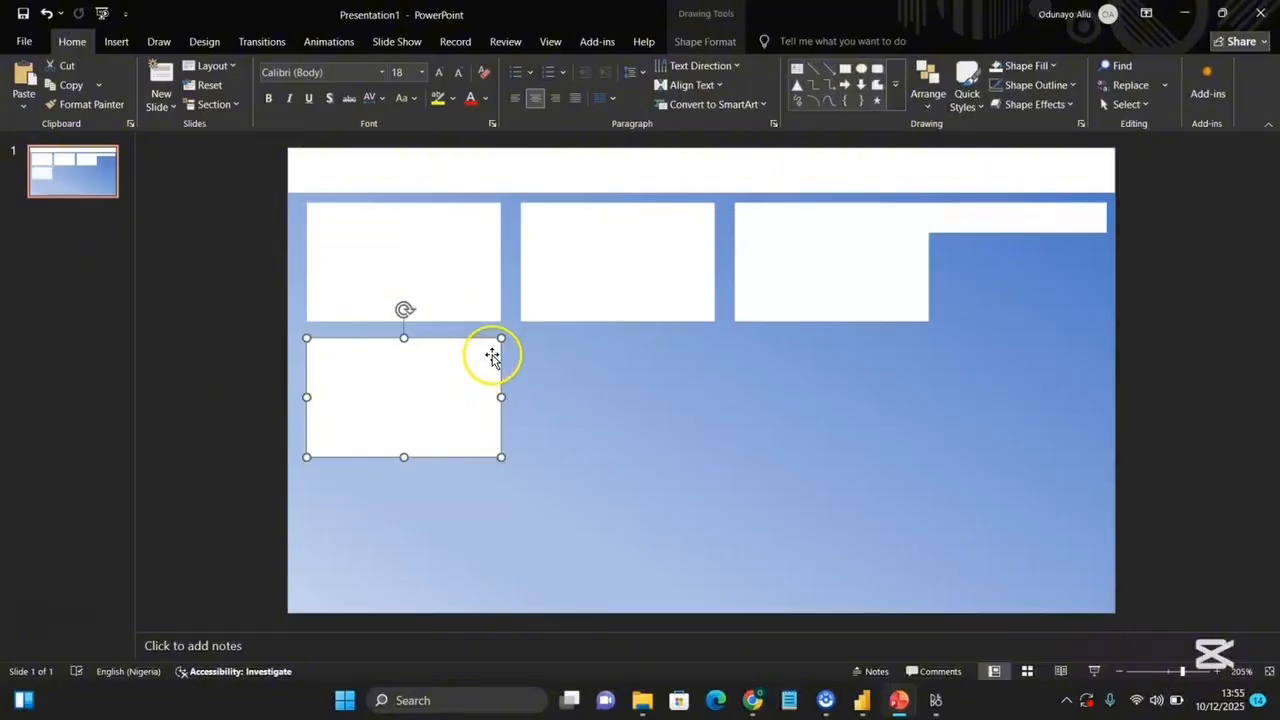
left_click_drag(501, 338, 716, 332)
left_click_drag(510, 457, 517, 601)
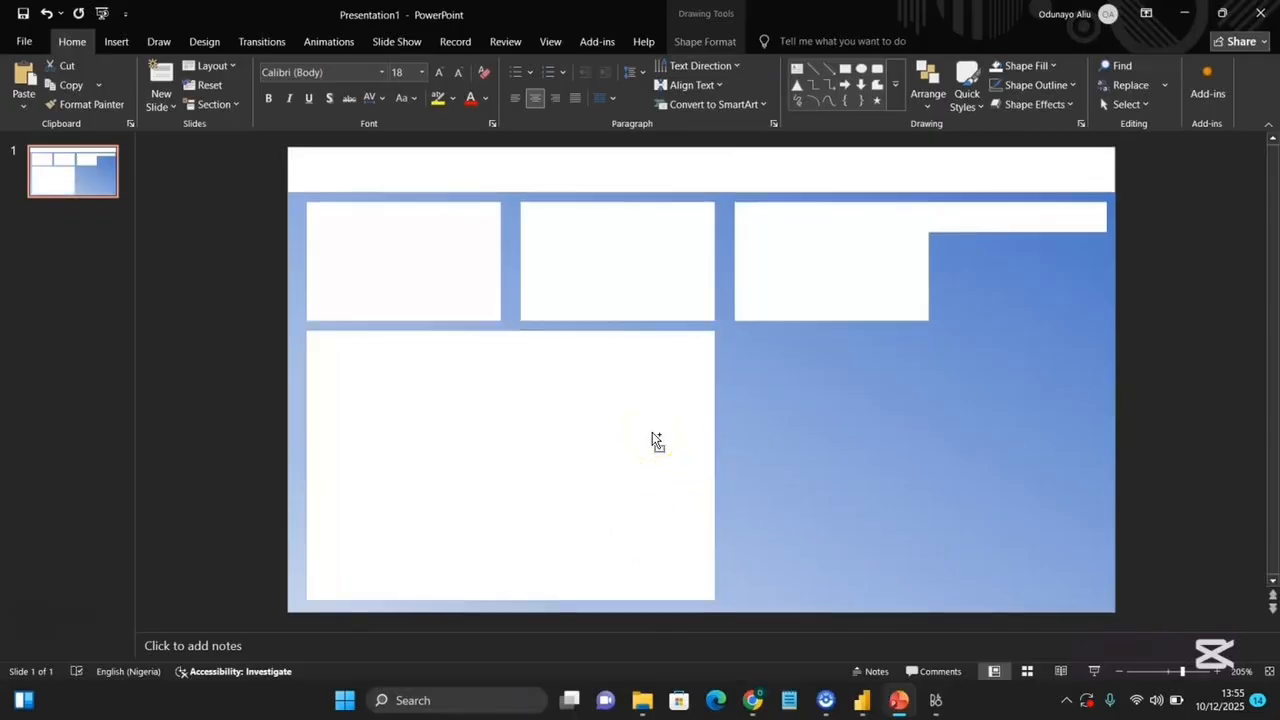
Paste a copy of the large panel and place it in the lower right of the slide.
key("ctrl+v")
left_click(789, 411)
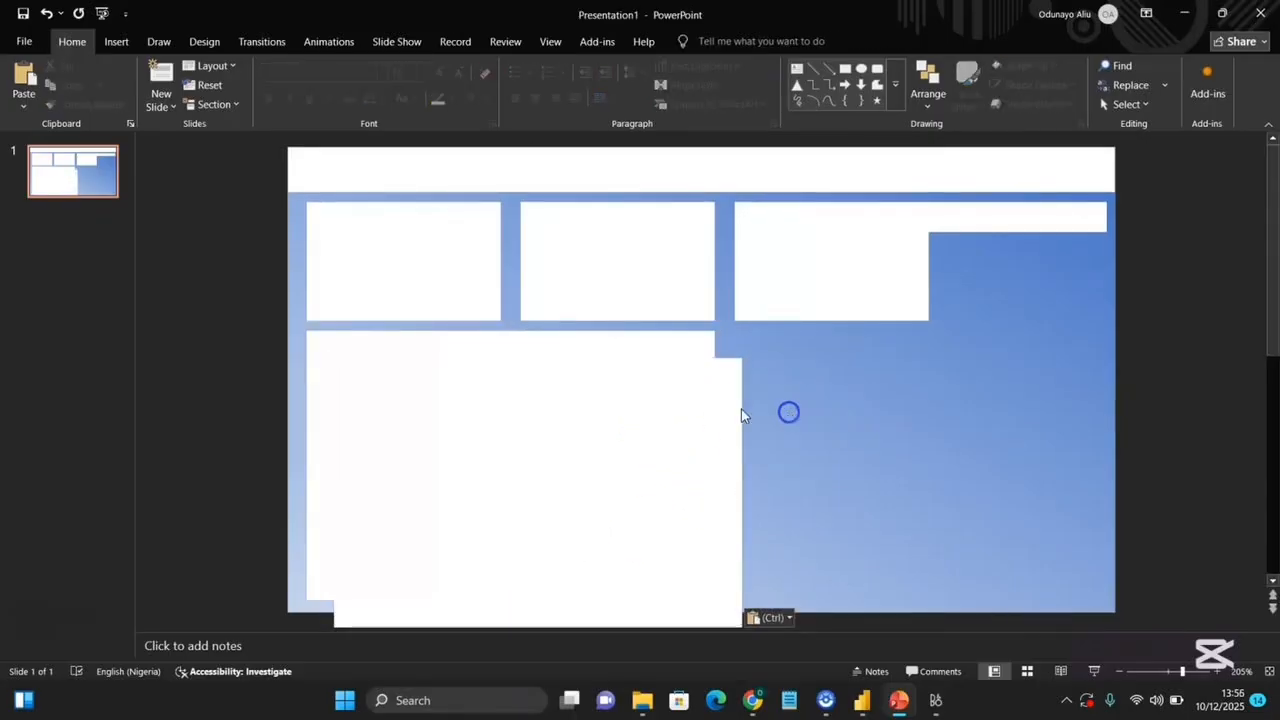
left_click_drag(734, 400, 1058, 396)
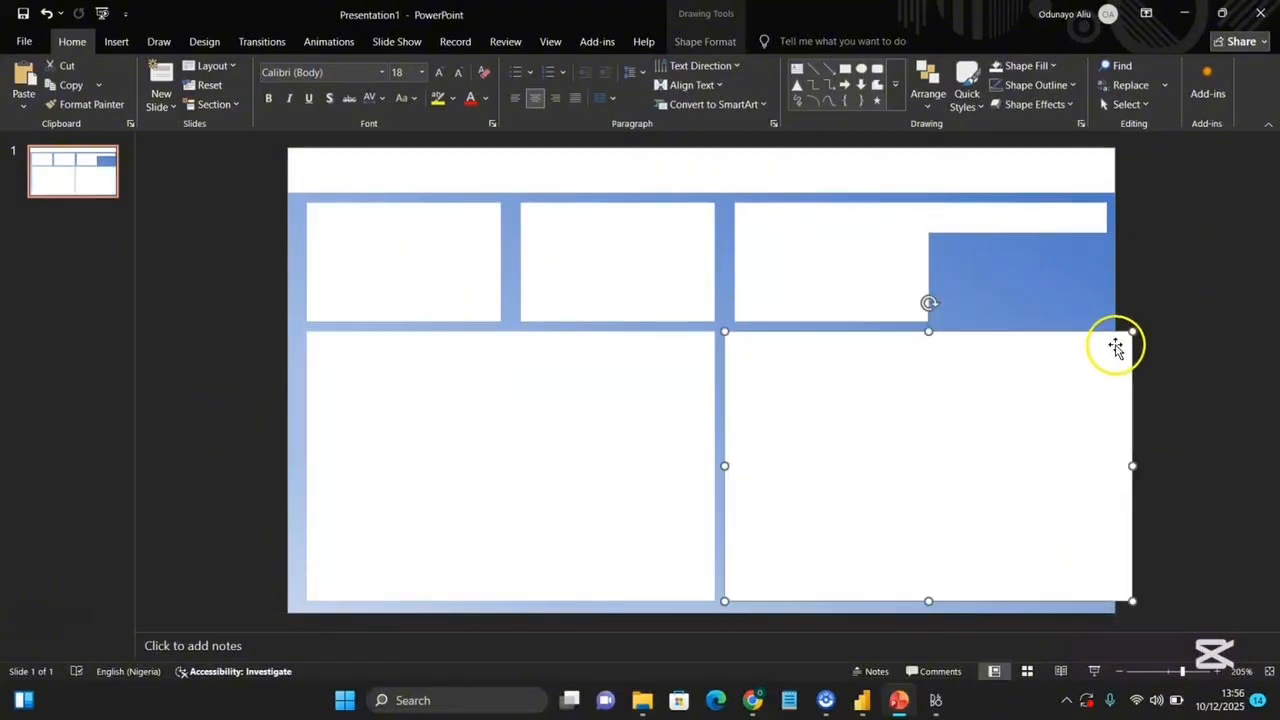
Narrow the lower right panel so its edges line up with the strip and cards above.
left_click_drag(1134, 334, 1108, 332)
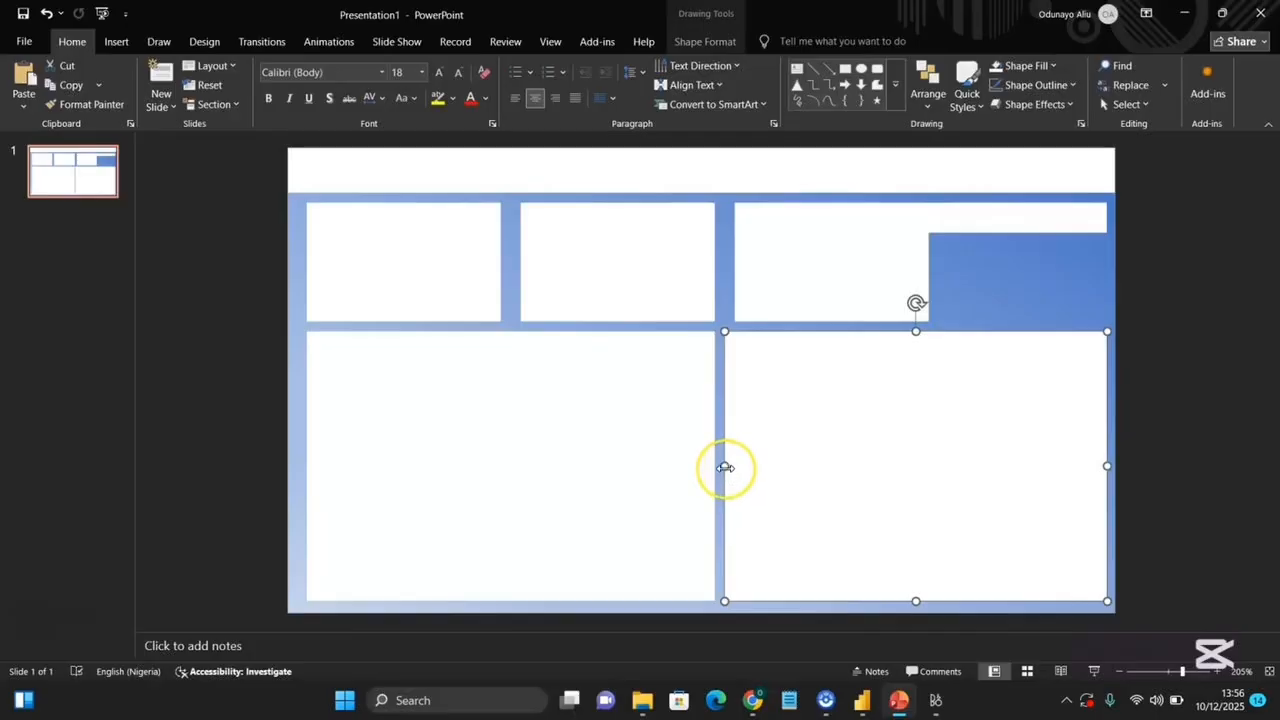
left_click_drag(725, 468, 731, 465)
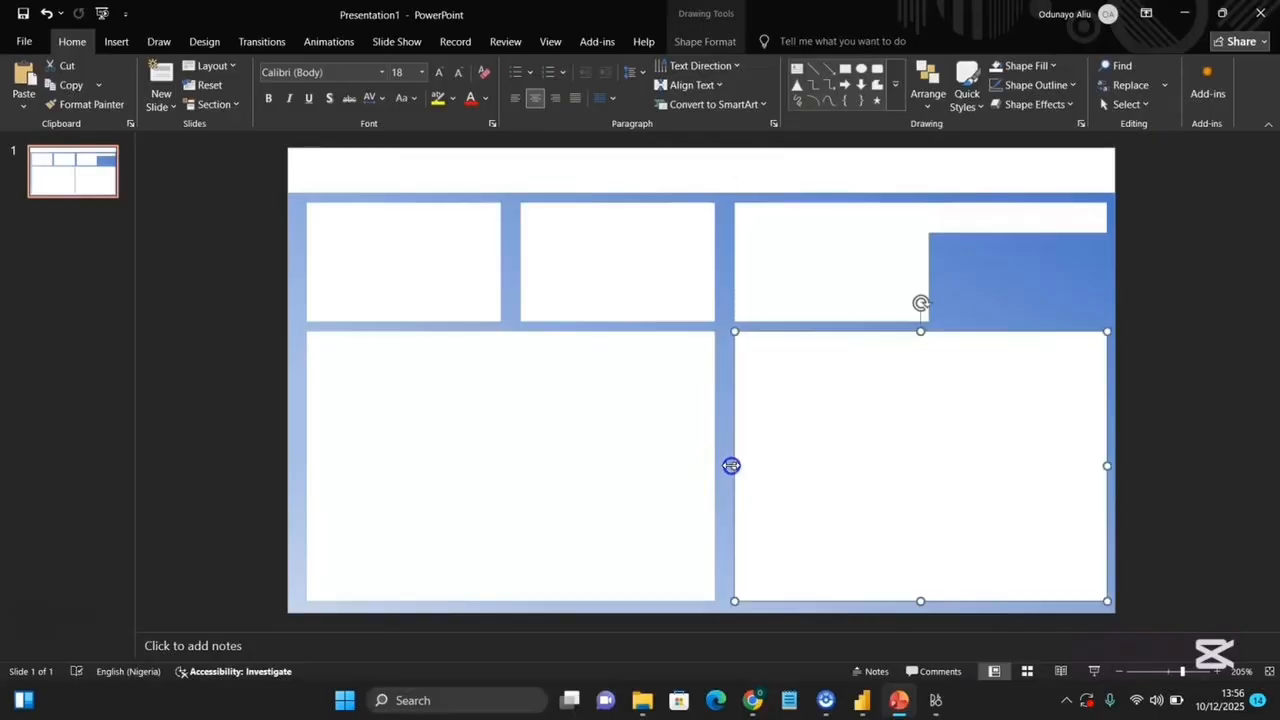
left_click(721, 317)
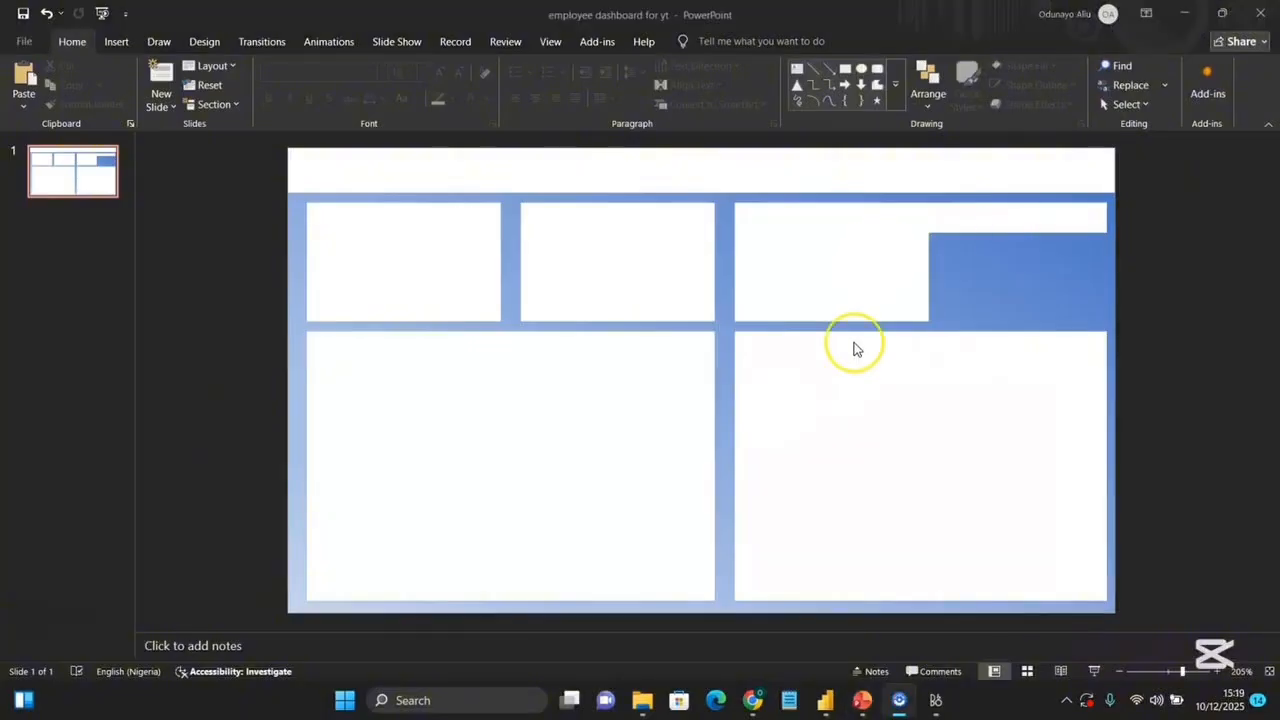
Export the slide through Change File Type and Save As.
left_click(17, 43)
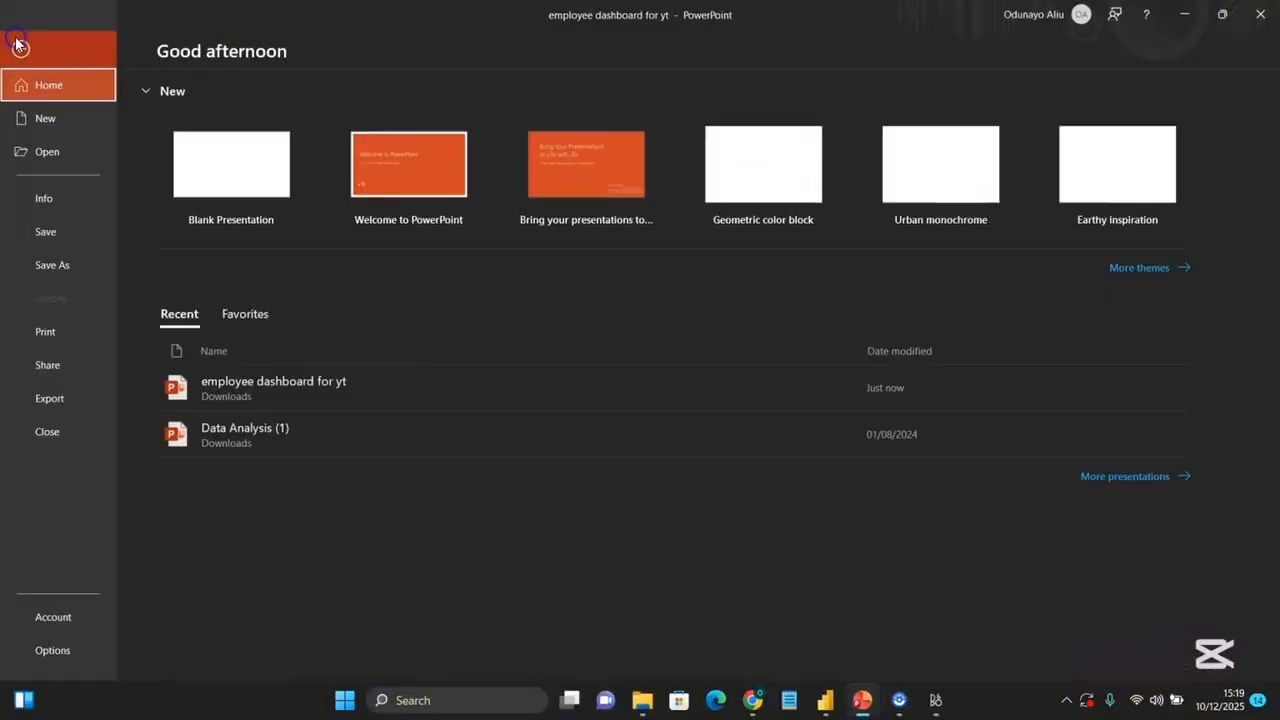
left_click(58, 405)
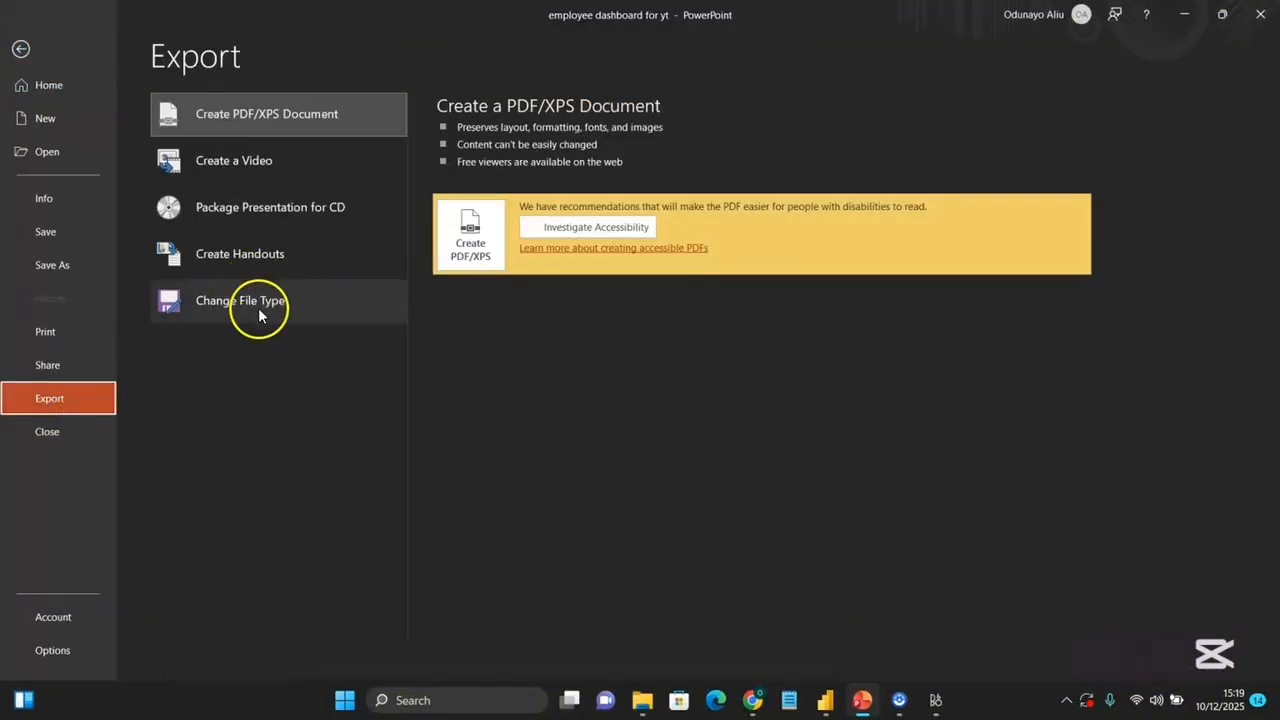
left_click(258, 307)
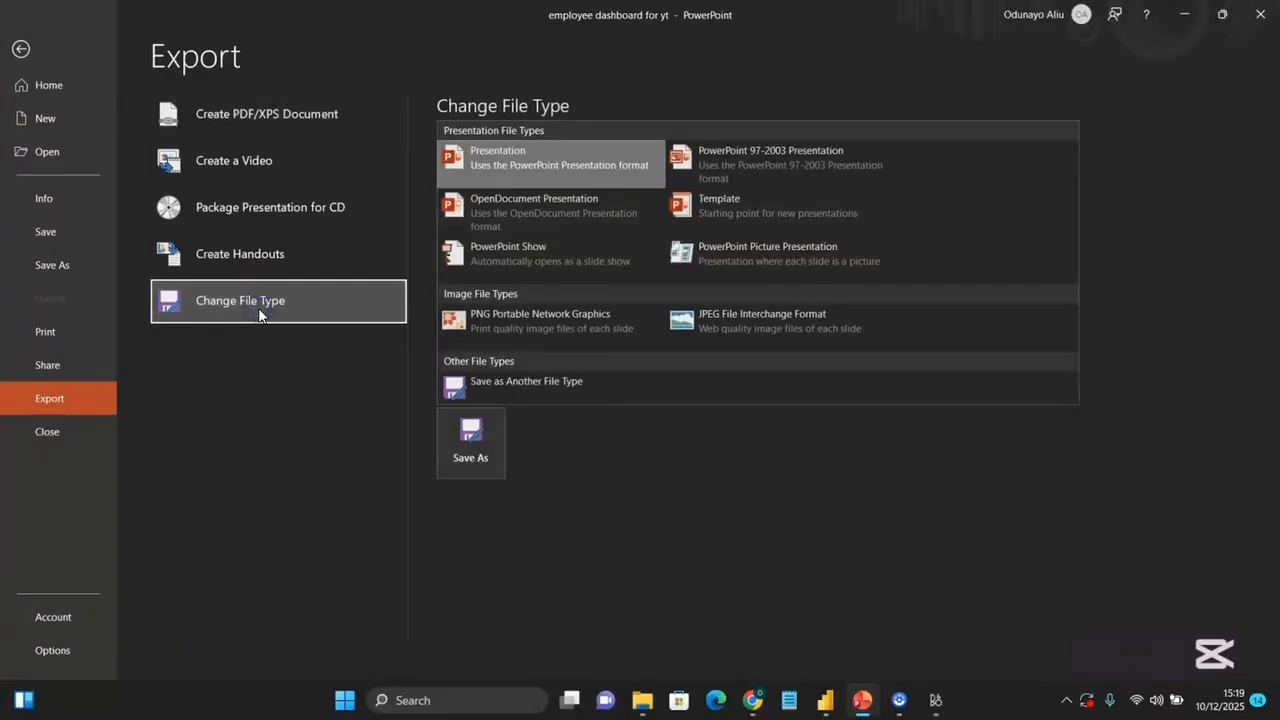
left_click(476, 457)
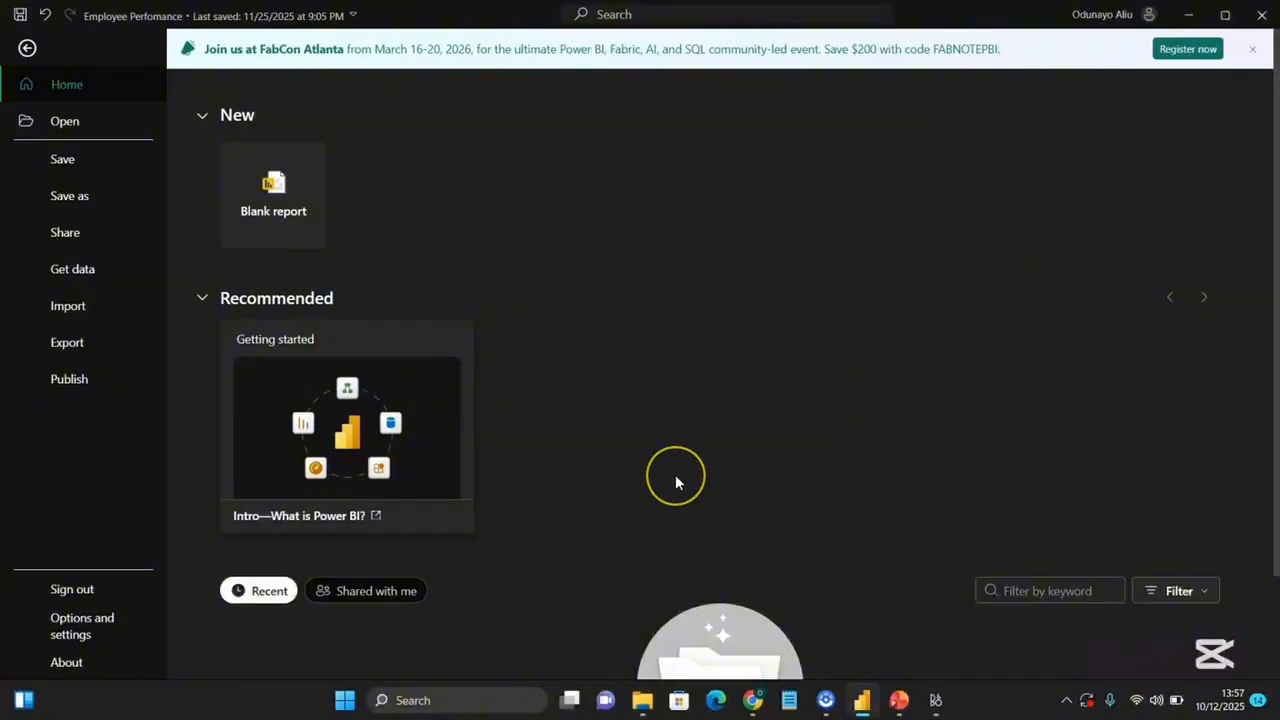
Switch to Power BI and open the Employee Performance Dataset Excel workbook as a data source.
scroll(675, 476, "down", 2)
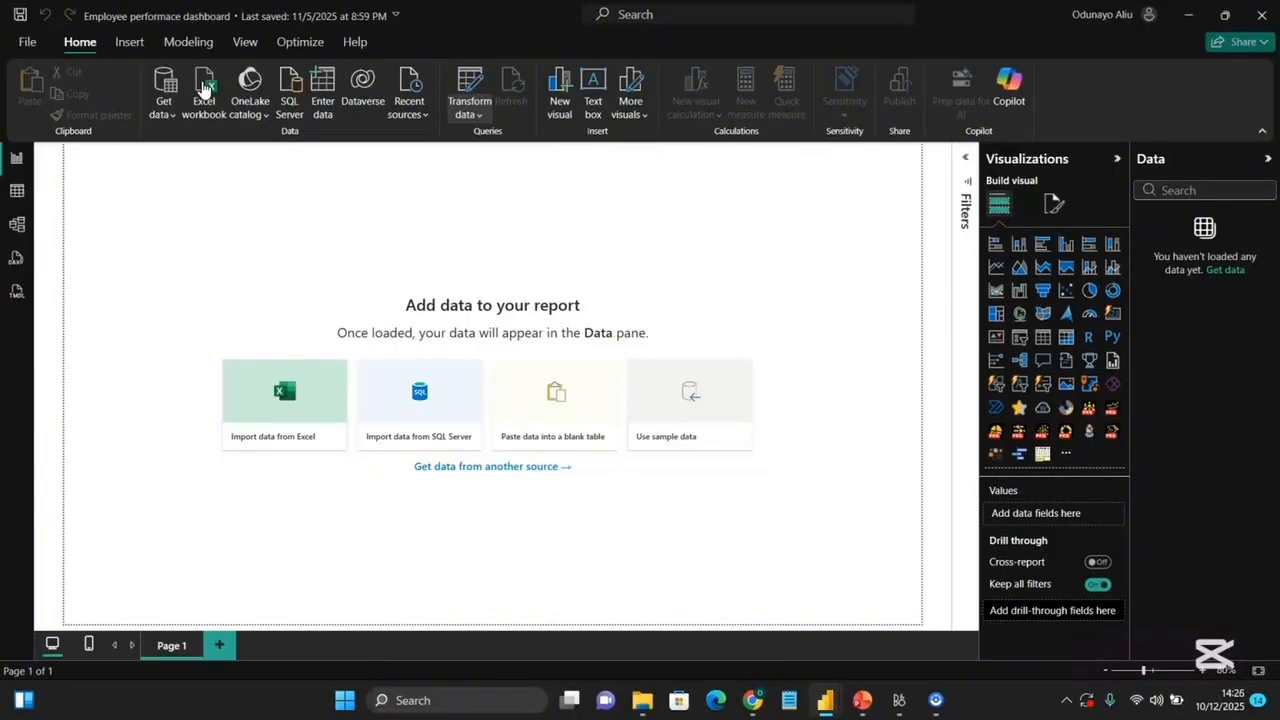
left_click(203, 88)
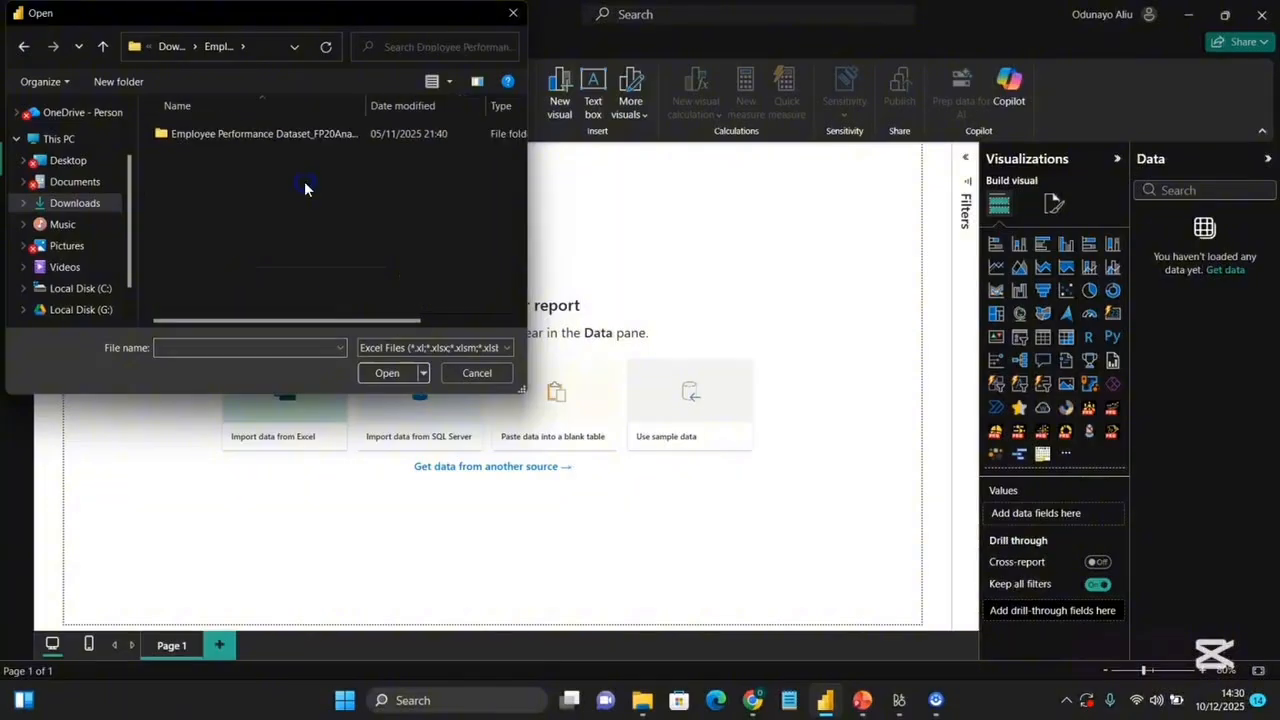
double_click(251, 134)
left_click(251, 134)
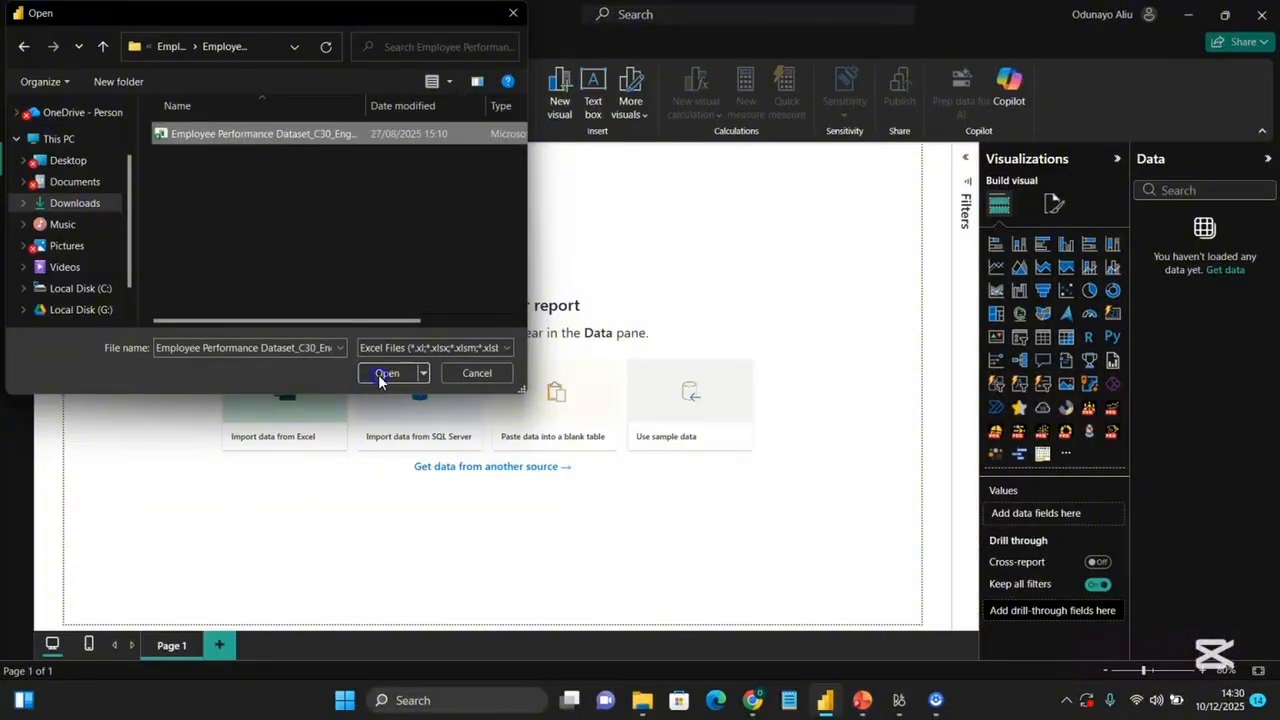
left_click(386, 373)
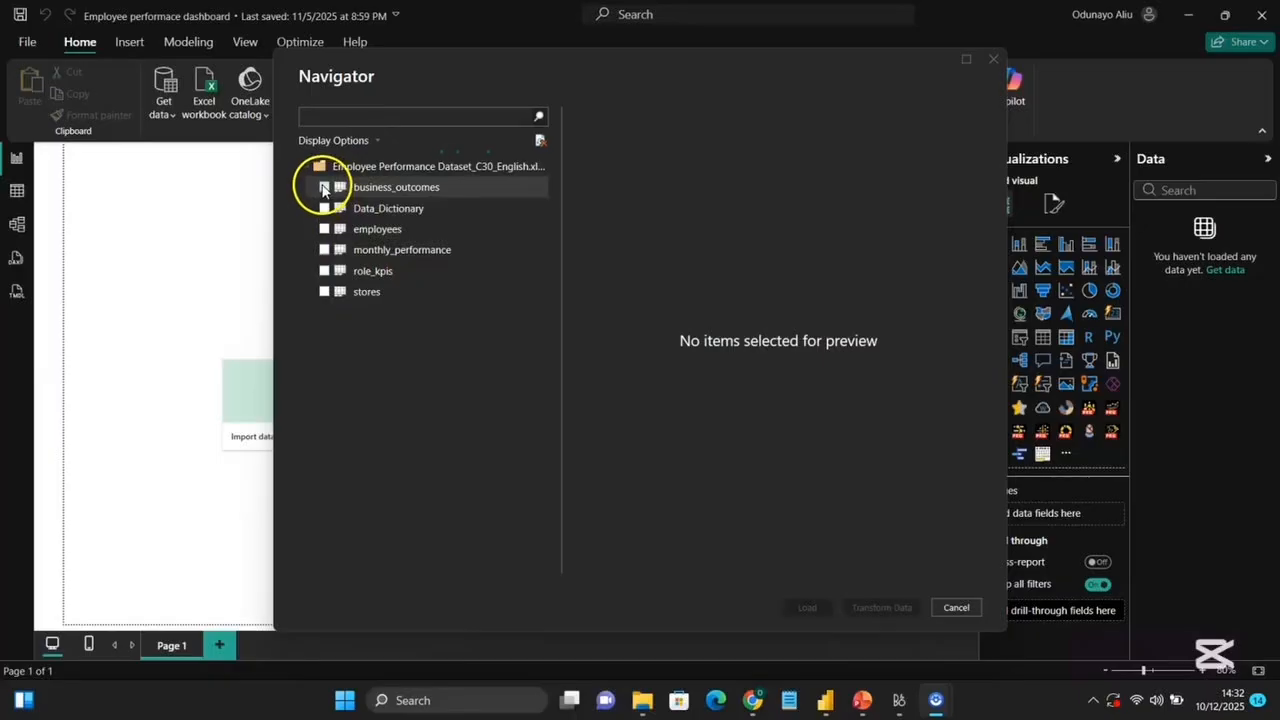
Select the business_outcomes, employees, monthly_performance, role_kpis and stores tables, preview them, and load them.
left_click(323, 188)
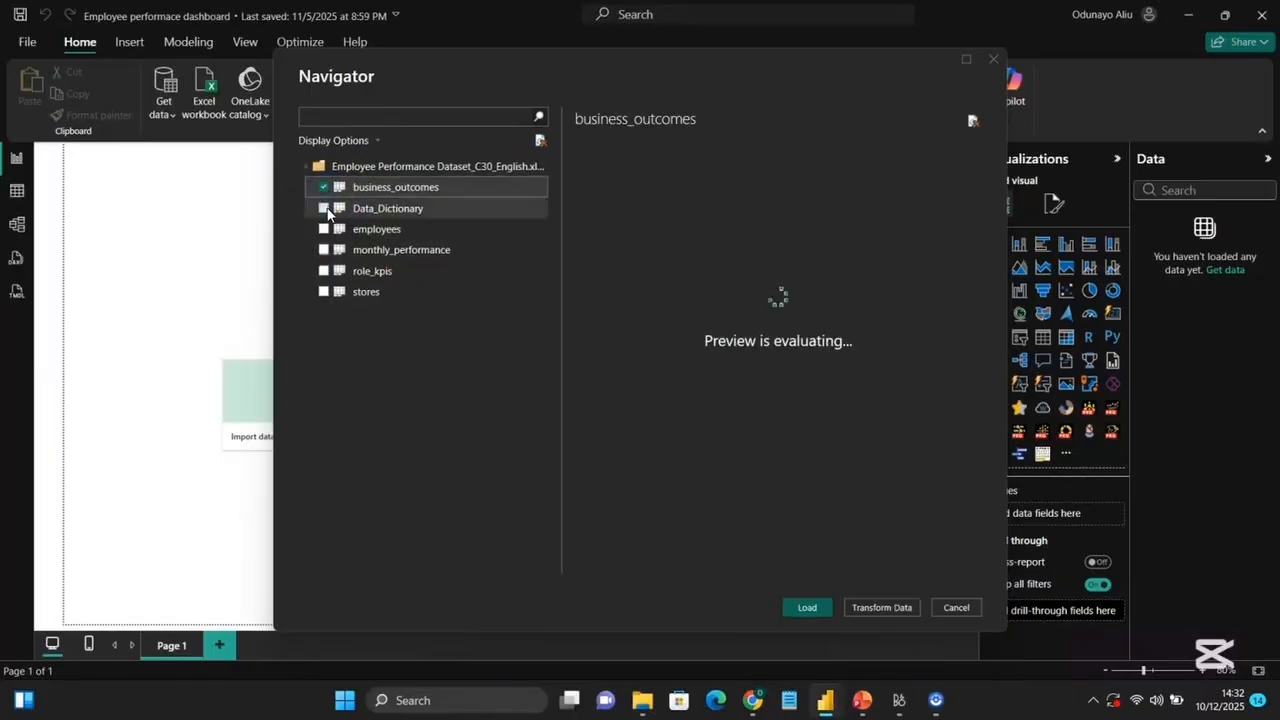
left_click(323, 229)
left_click(323, 250)
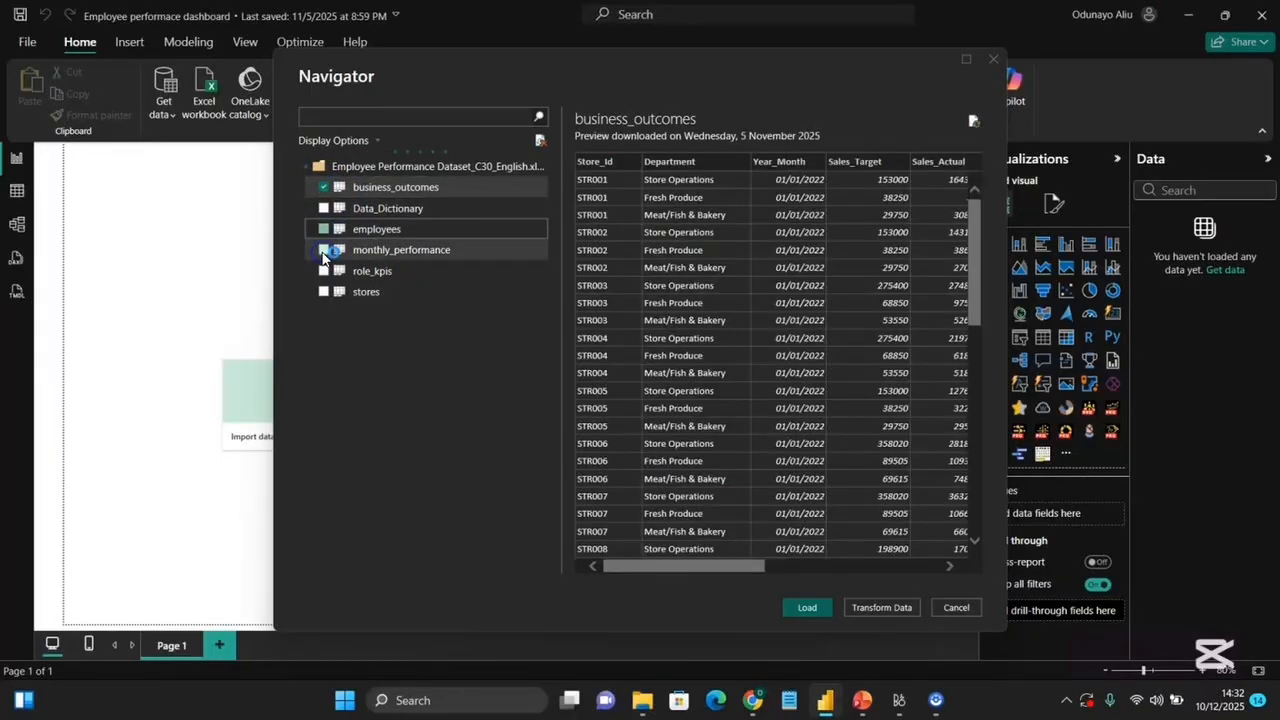
left_click(323, 271)
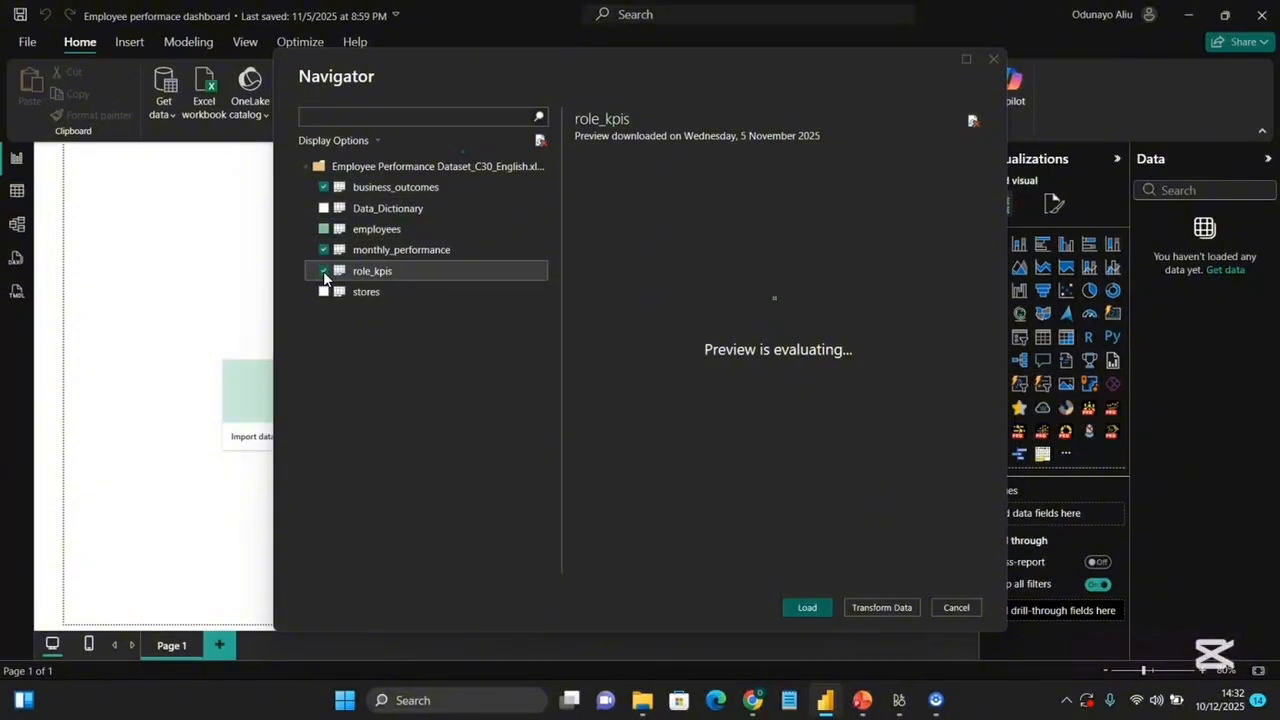
left_click(330, 224)
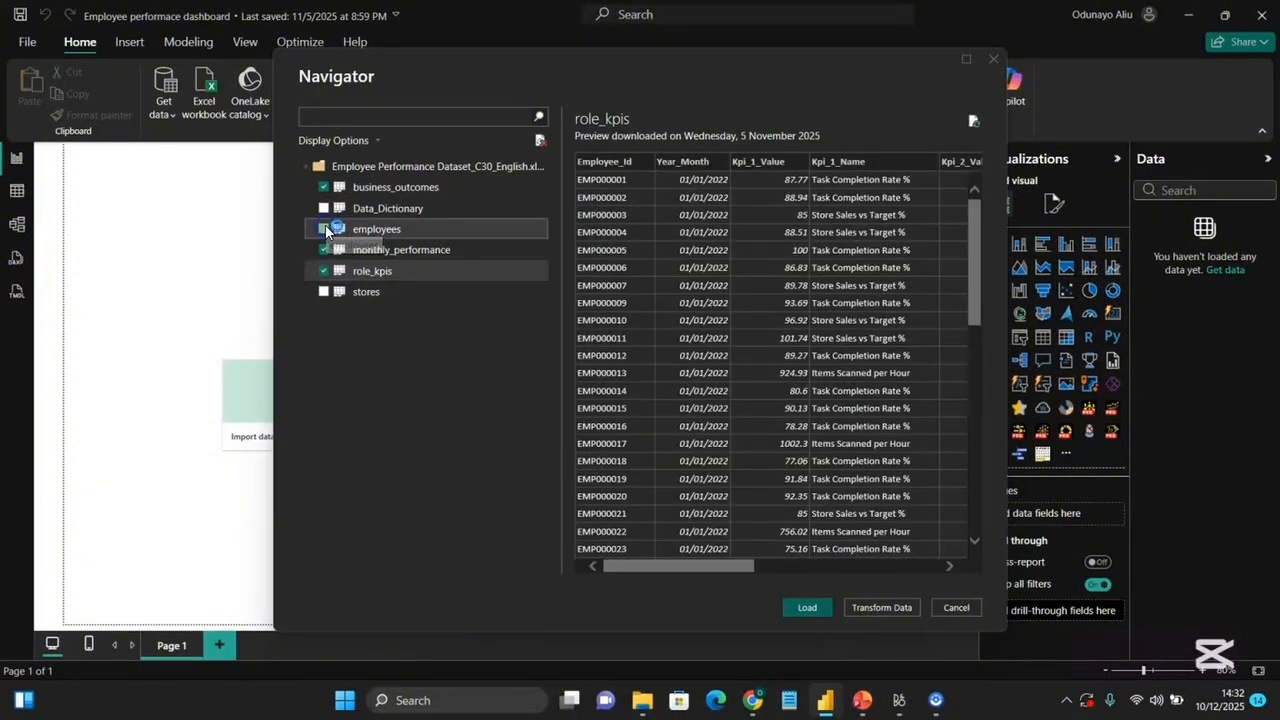
left_click(322, 290)
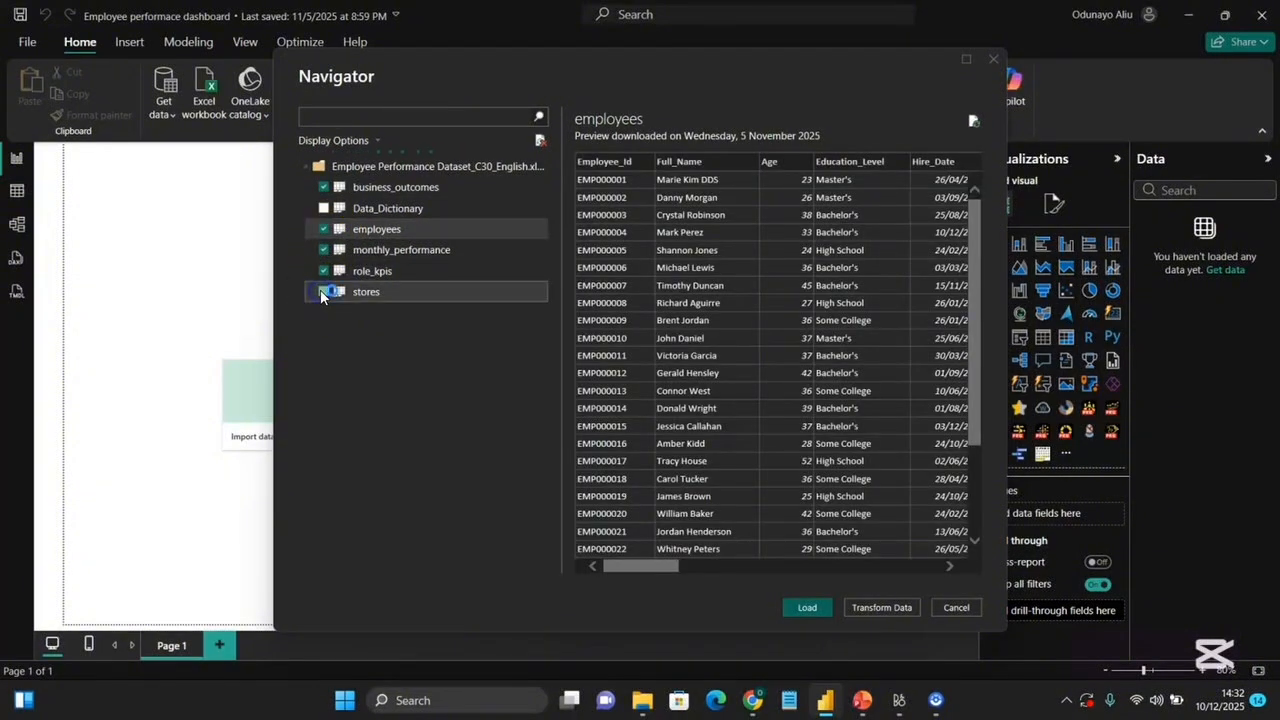
left_click(405, 210)
left_click(400, 190)
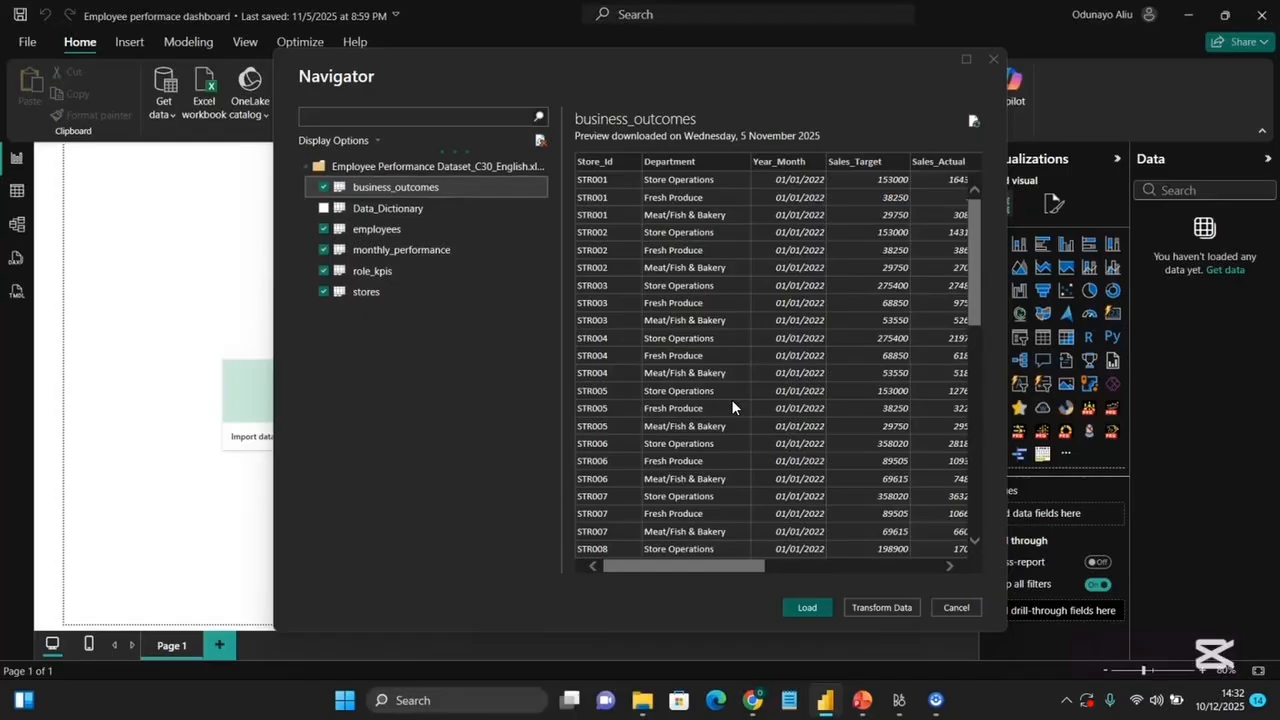
left_click(875, 426)
scroll(841, 554, "down", 4)
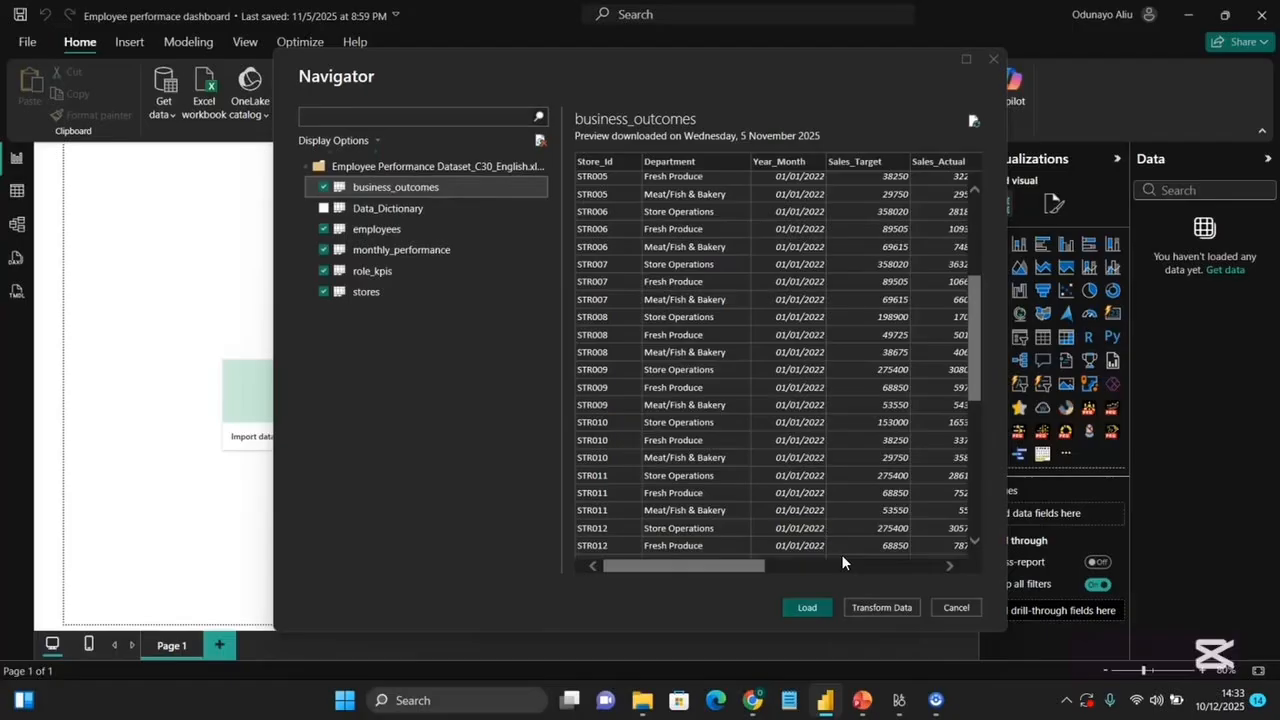
left_click(807, 607)
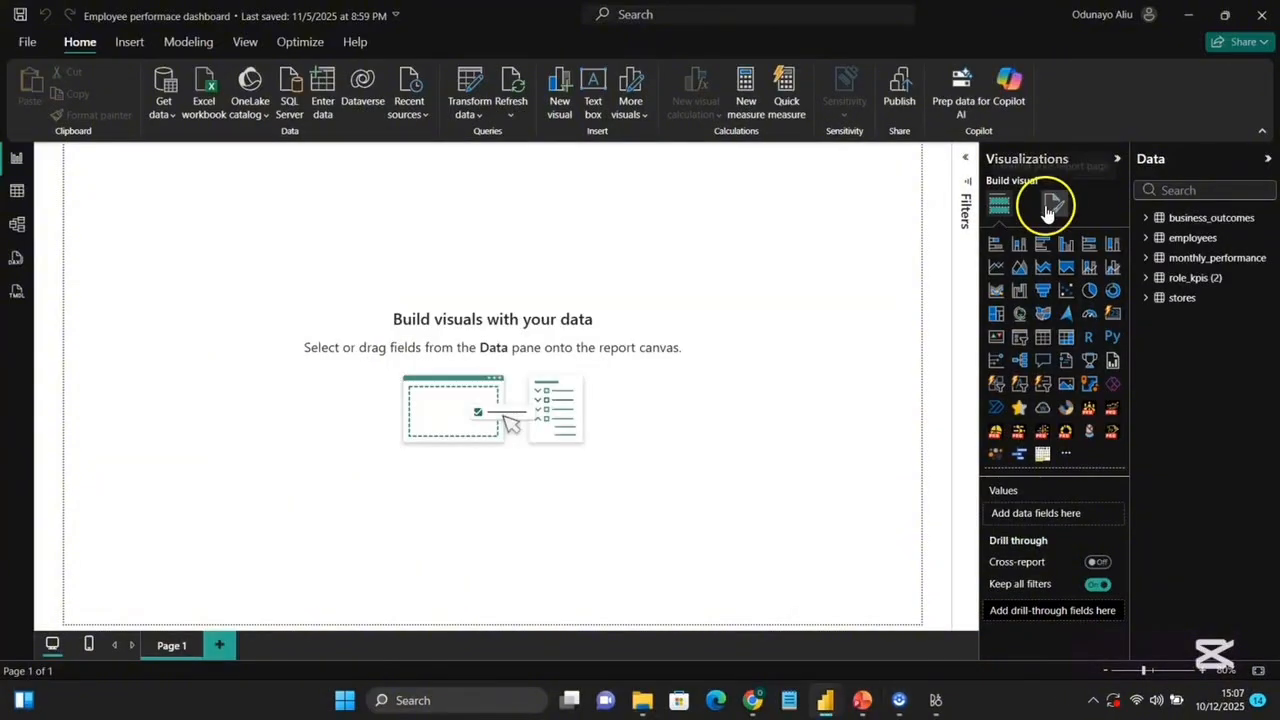
Set the page's canvas background image to Employee Performance bg1 with image fit Fill.
left_click(1053, 205)
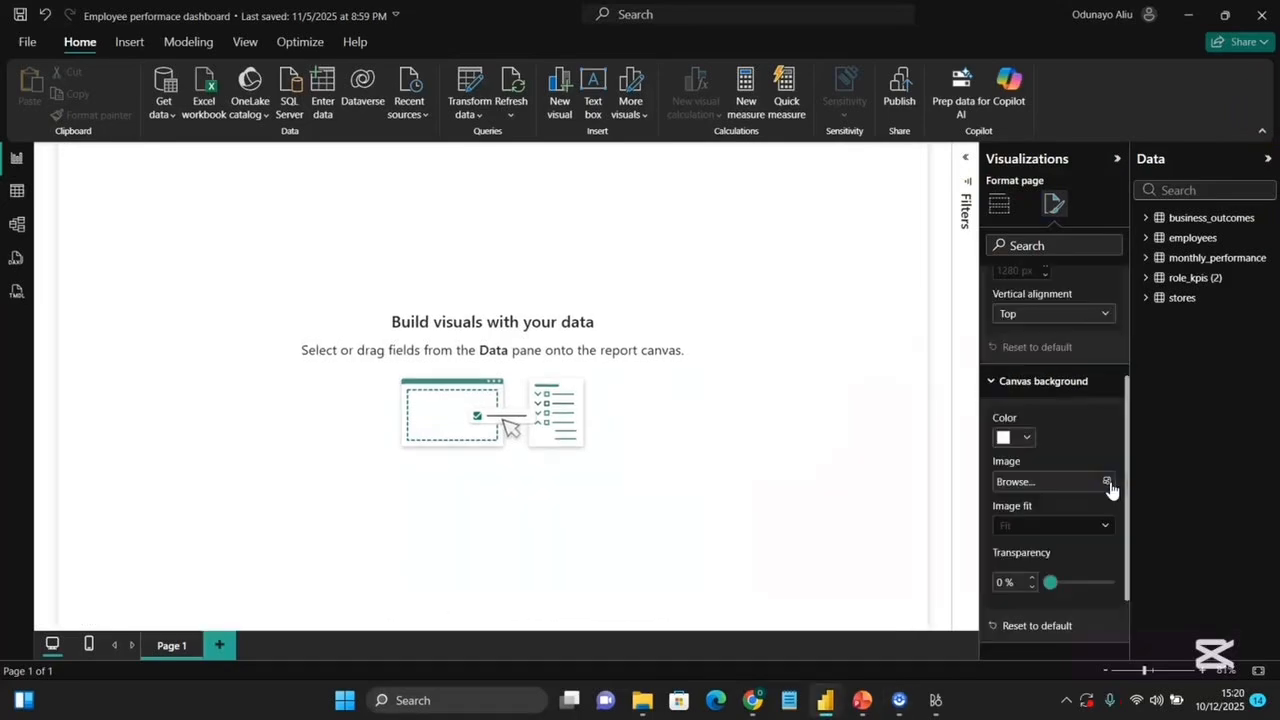
left_click(839, 497)
left_click(1110, 484)
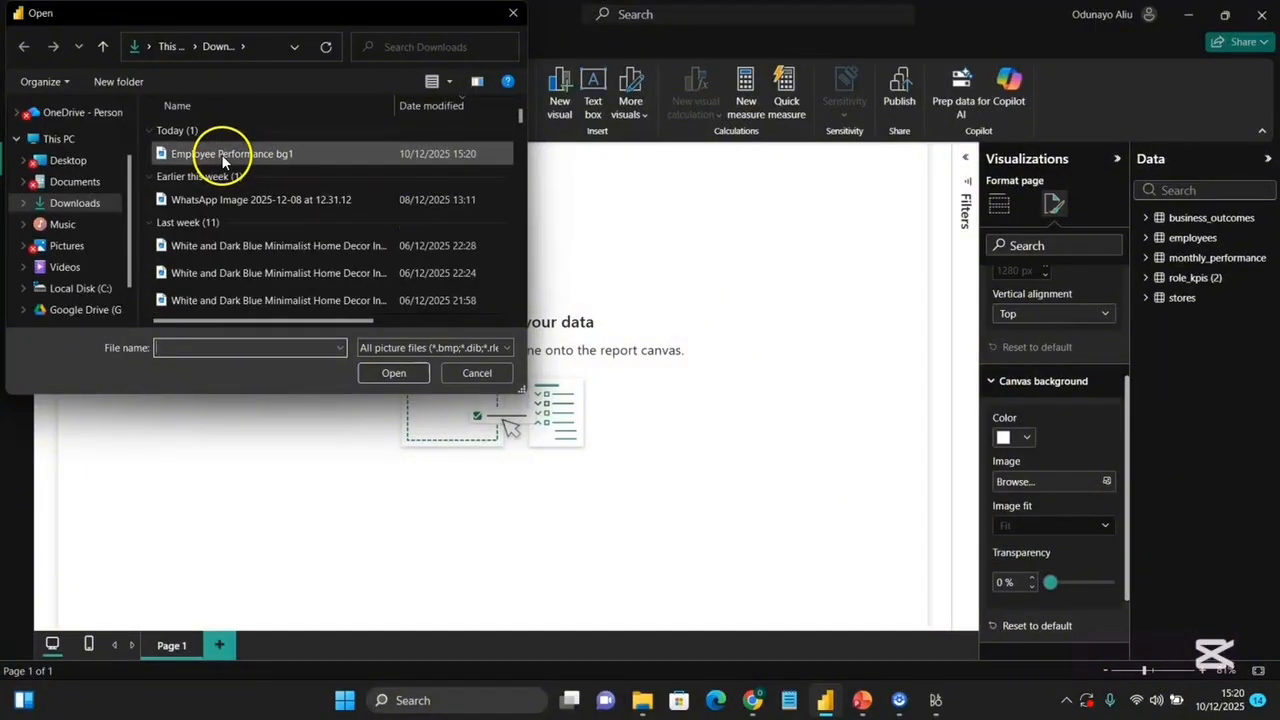
left_click(221, 154)
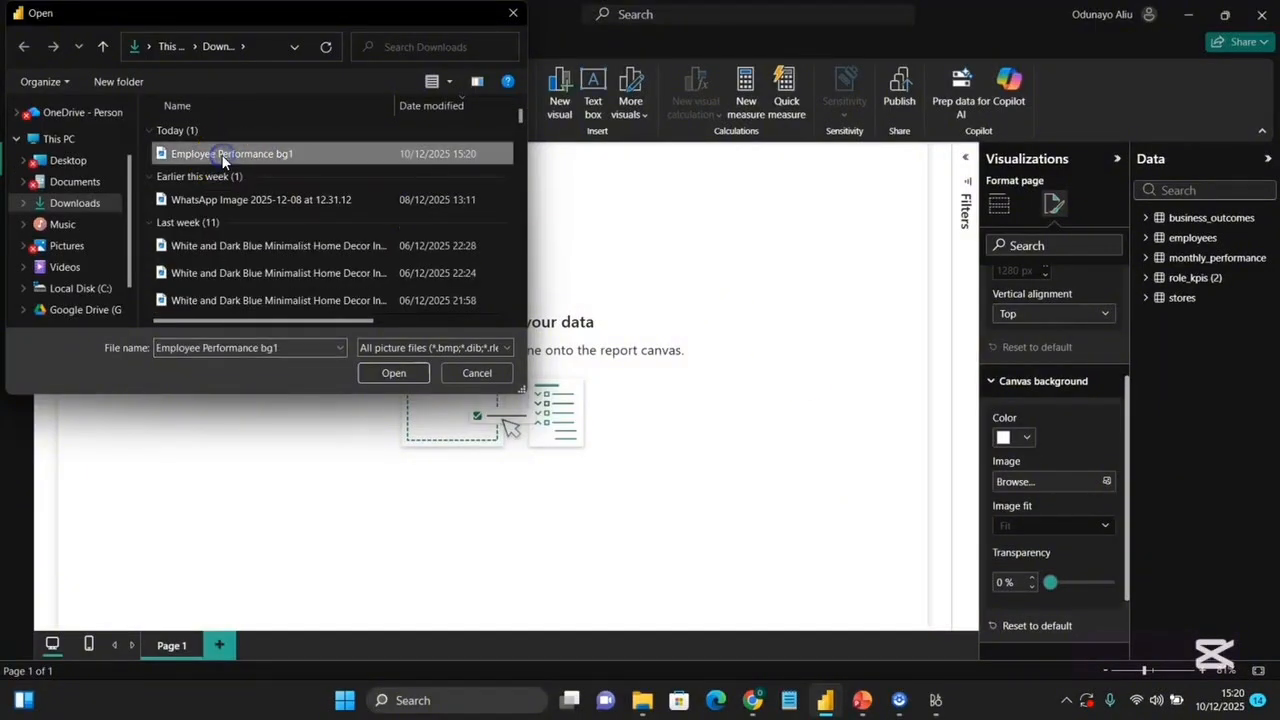
left_click(381, 371)
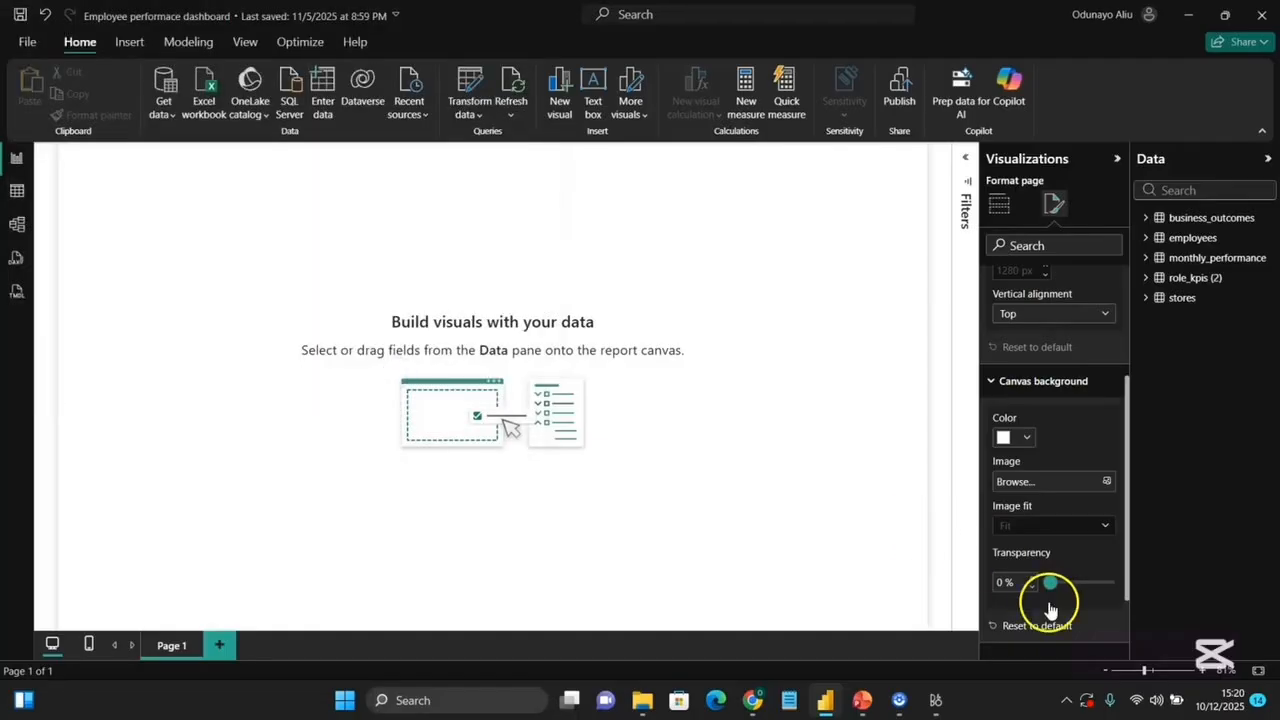
mouse_move(1050, 584)
left_mouse_down()
mouse_move(1122, 585)
mouse_move(1050, 586)
left_mouse_up()
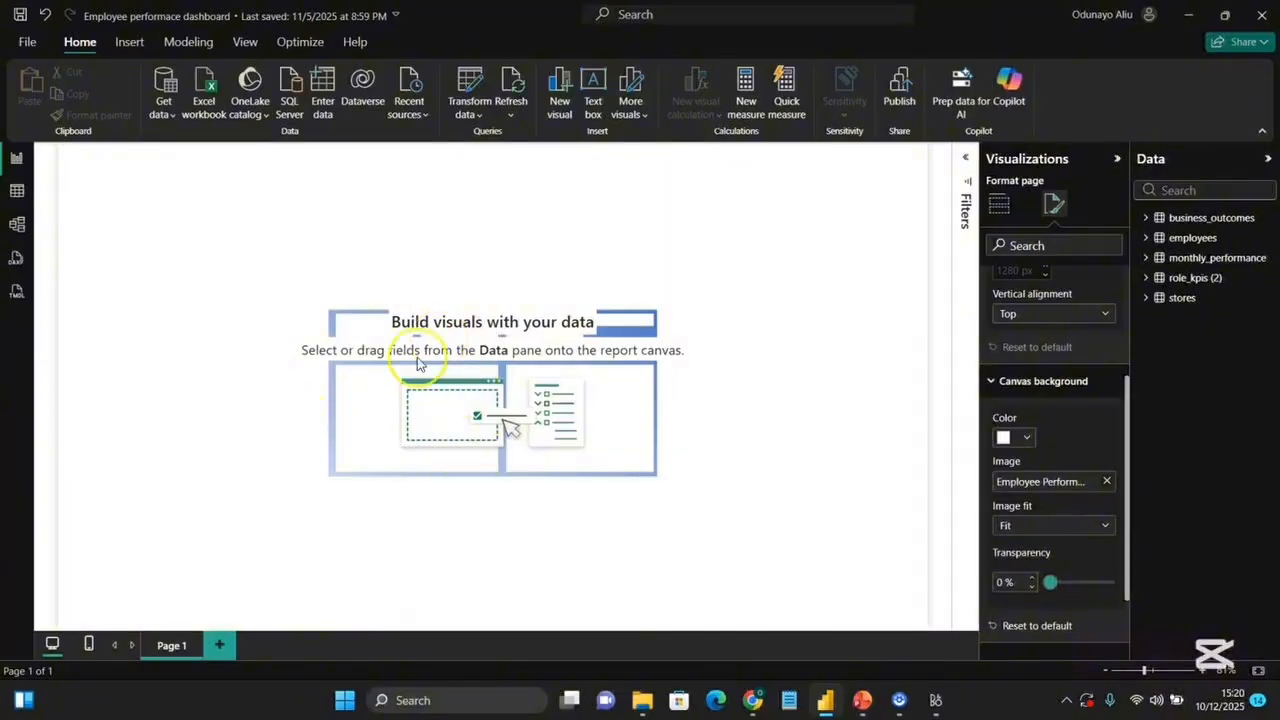
left_click(1097, 527)
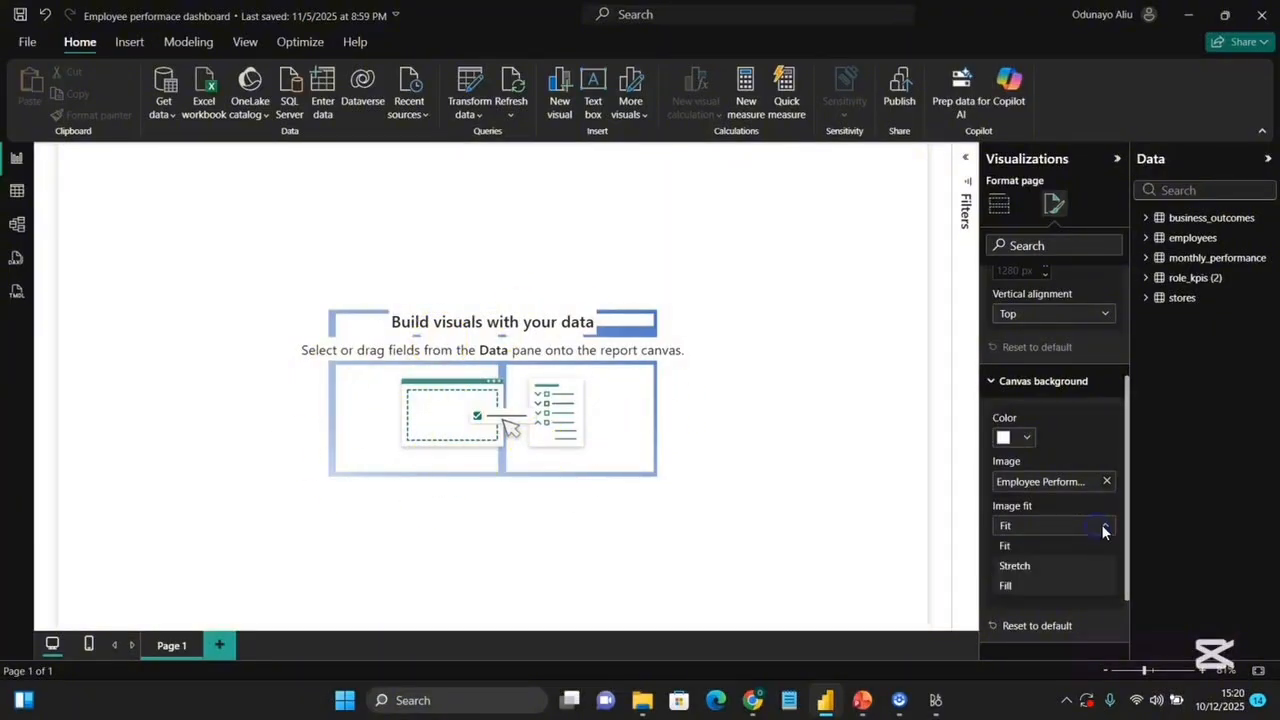
left_click(1030, 586)
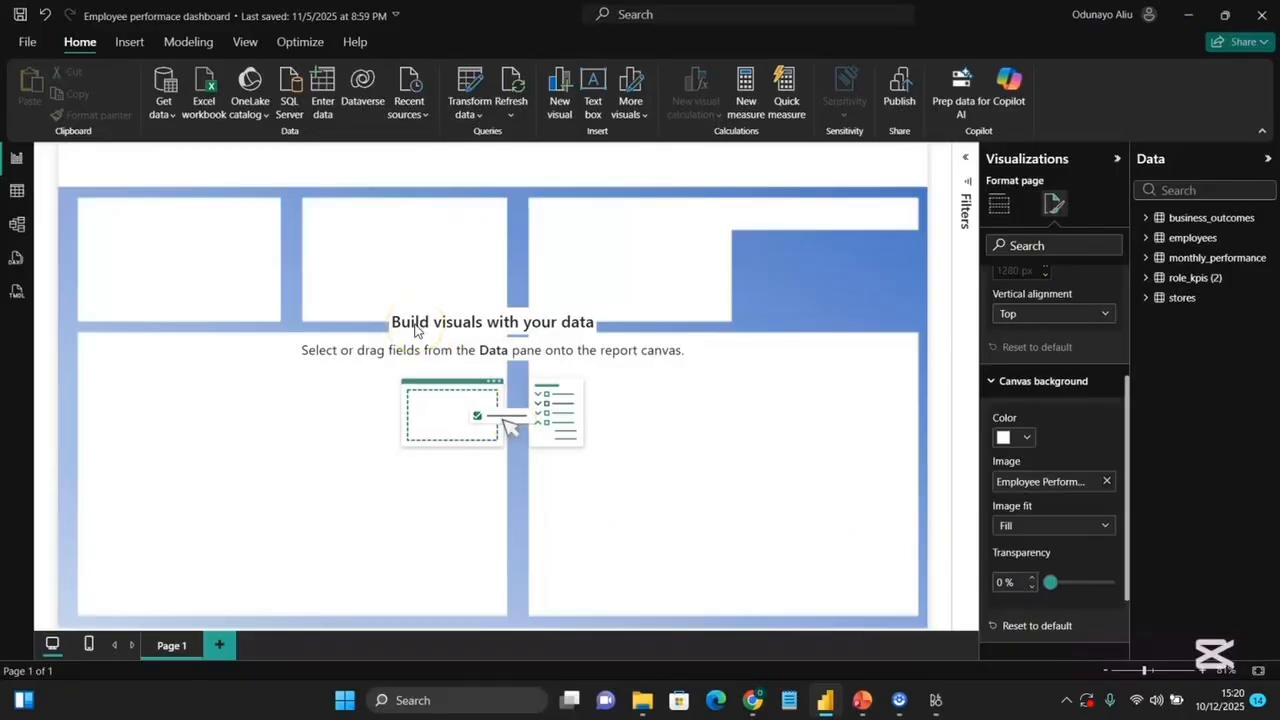
left_click(457, 308)
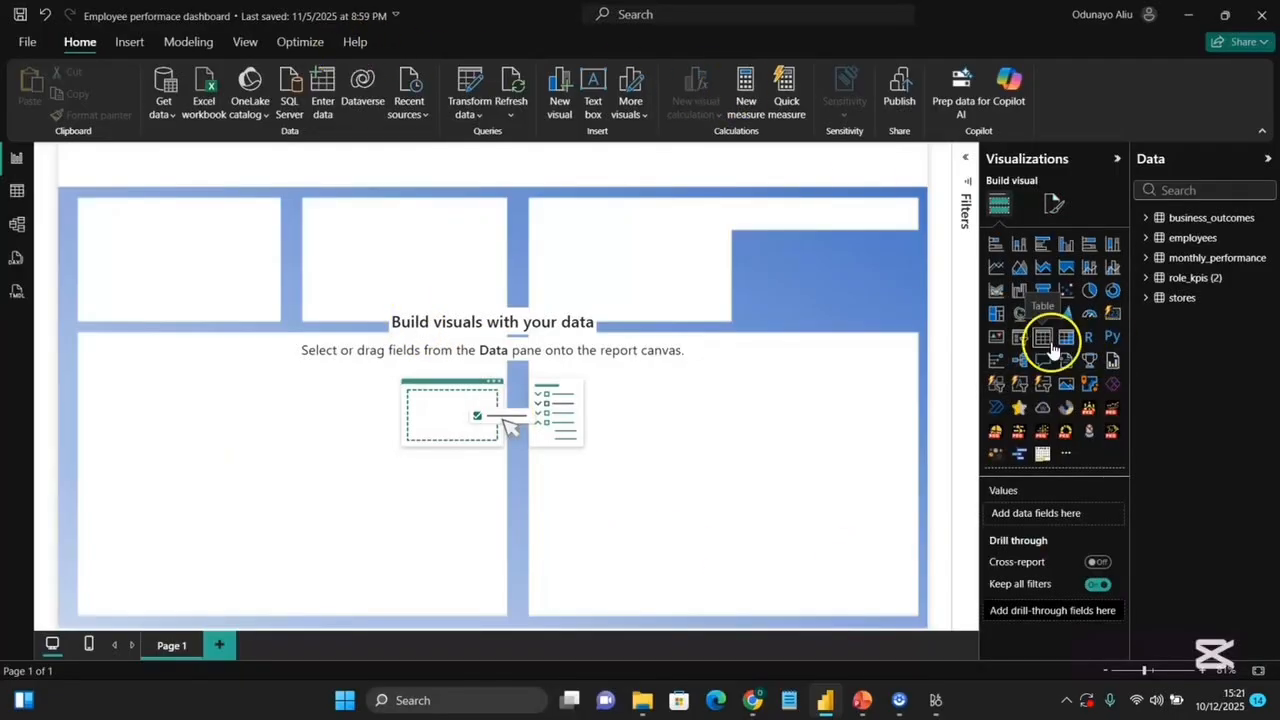
Insert a text box and move it into the header band at the top left of the canvas.
left_click(593, 90)
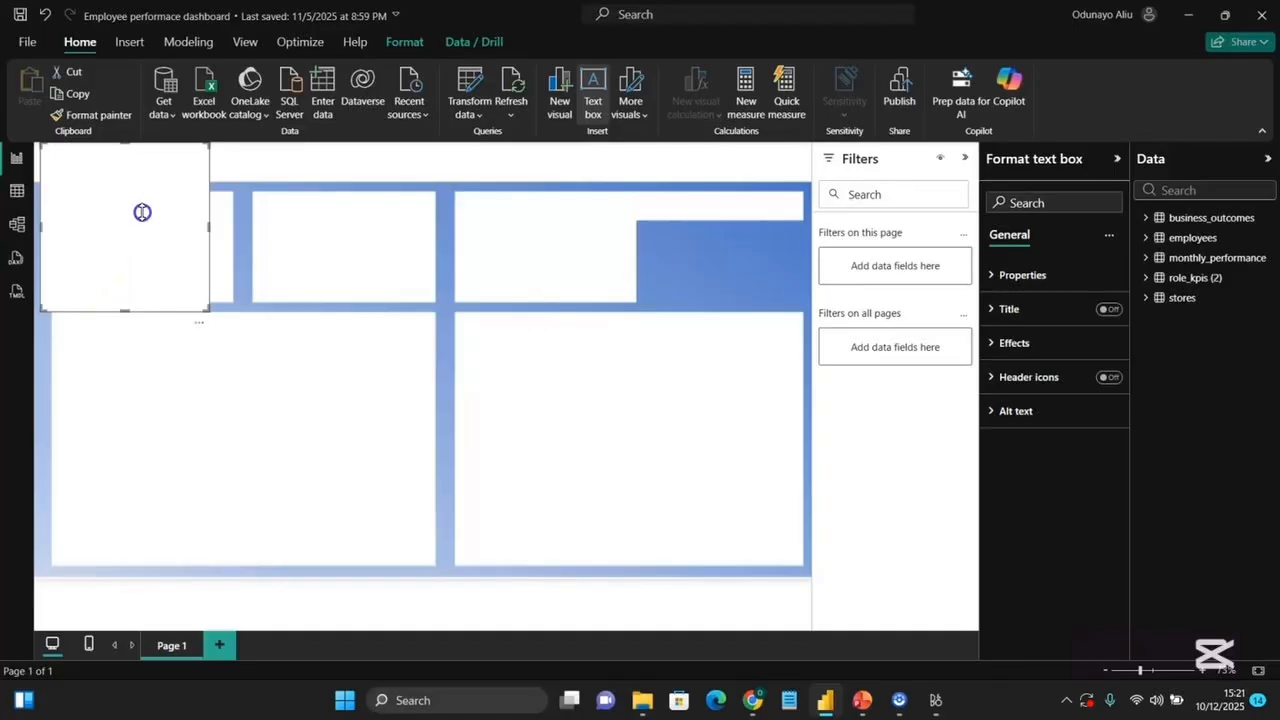
left_click_drag(132, 292, 126, 172)
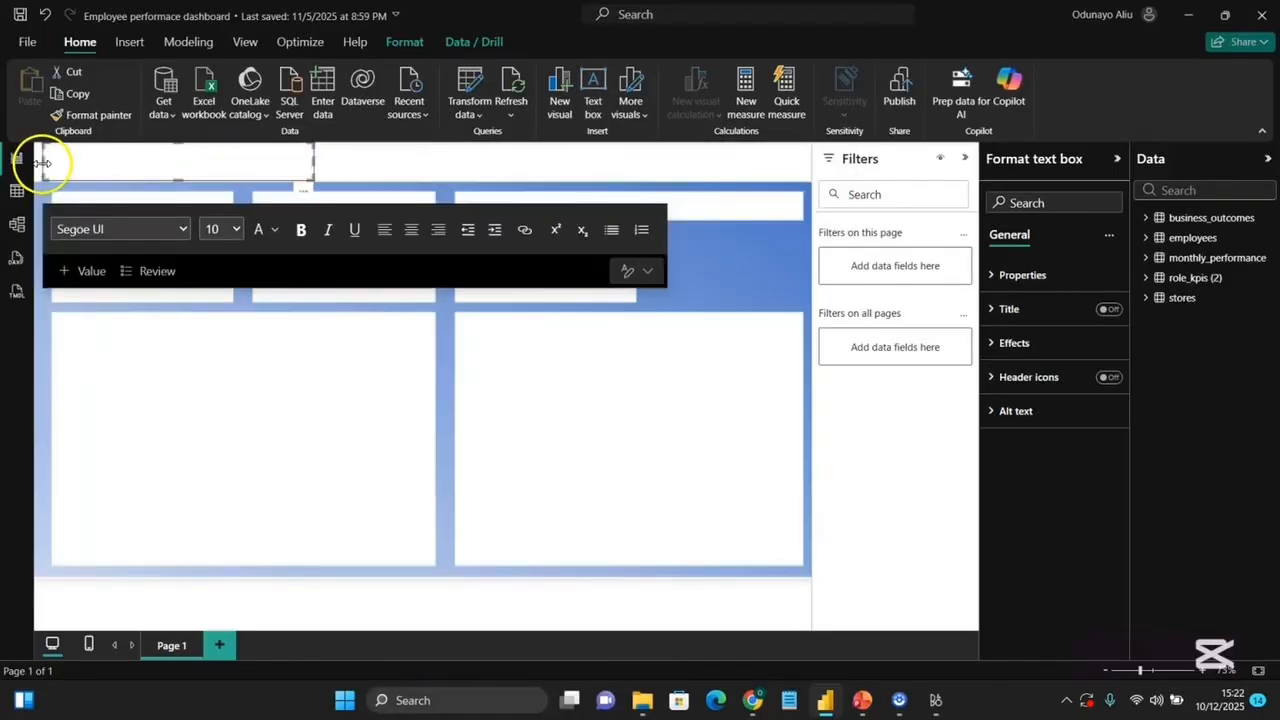
left_click_drag(43, 164, 54, 165)
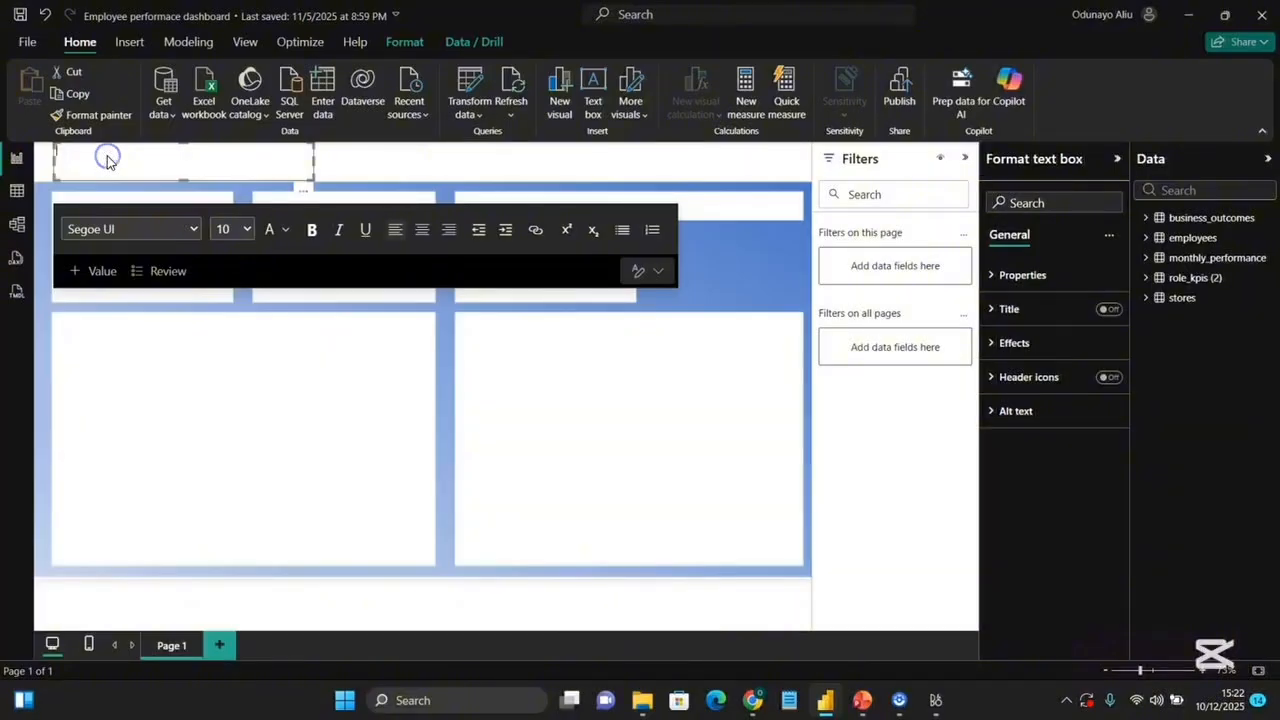
Turn on the text box title and set its text to Employee Performance Analysis.
left_click(1013, 318)
left_click(1019, 323)
left_click(1022, 393)
type("E")
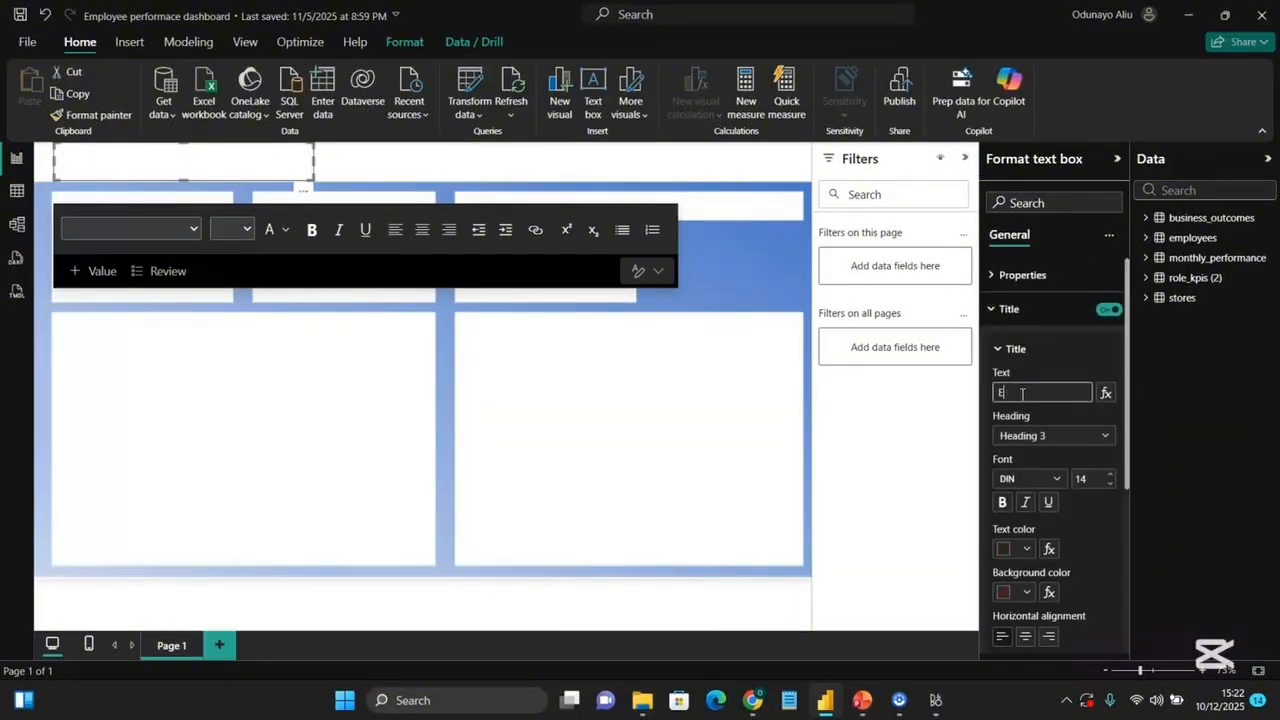
type("mployee Performance Analysis")
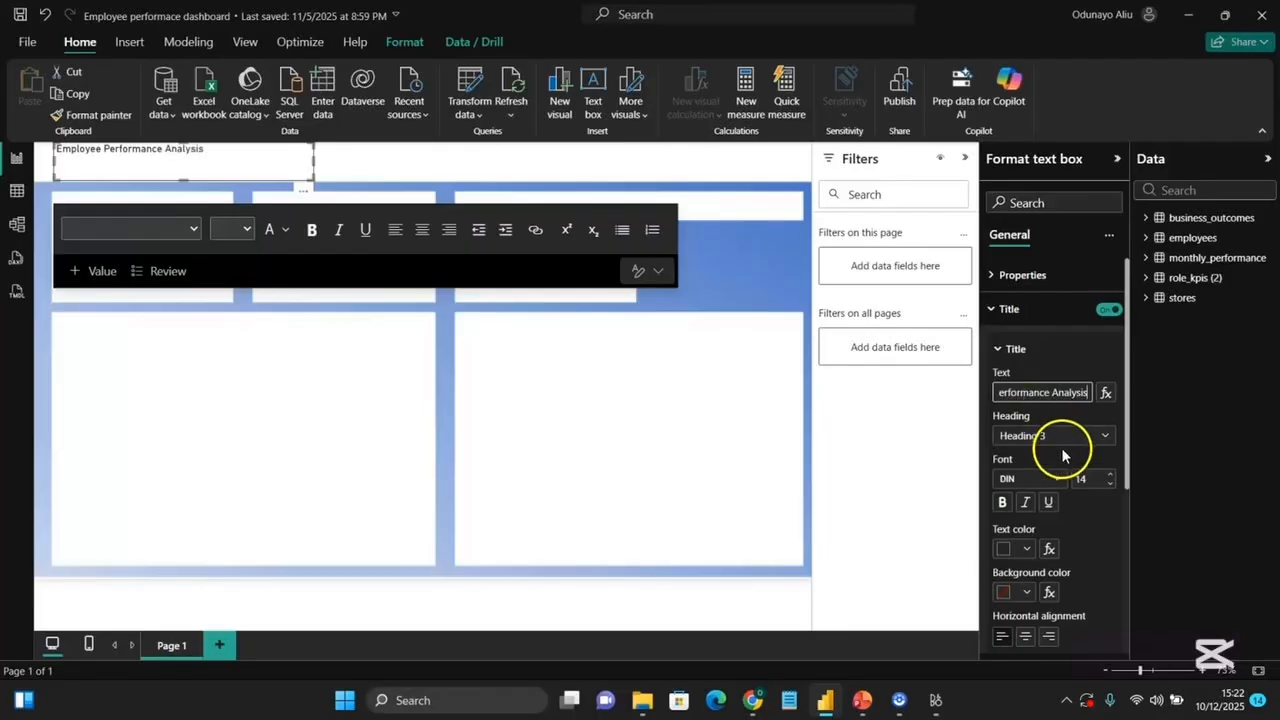
Set the title font to Segoe UI at size 20.
left_click(1057, 480)
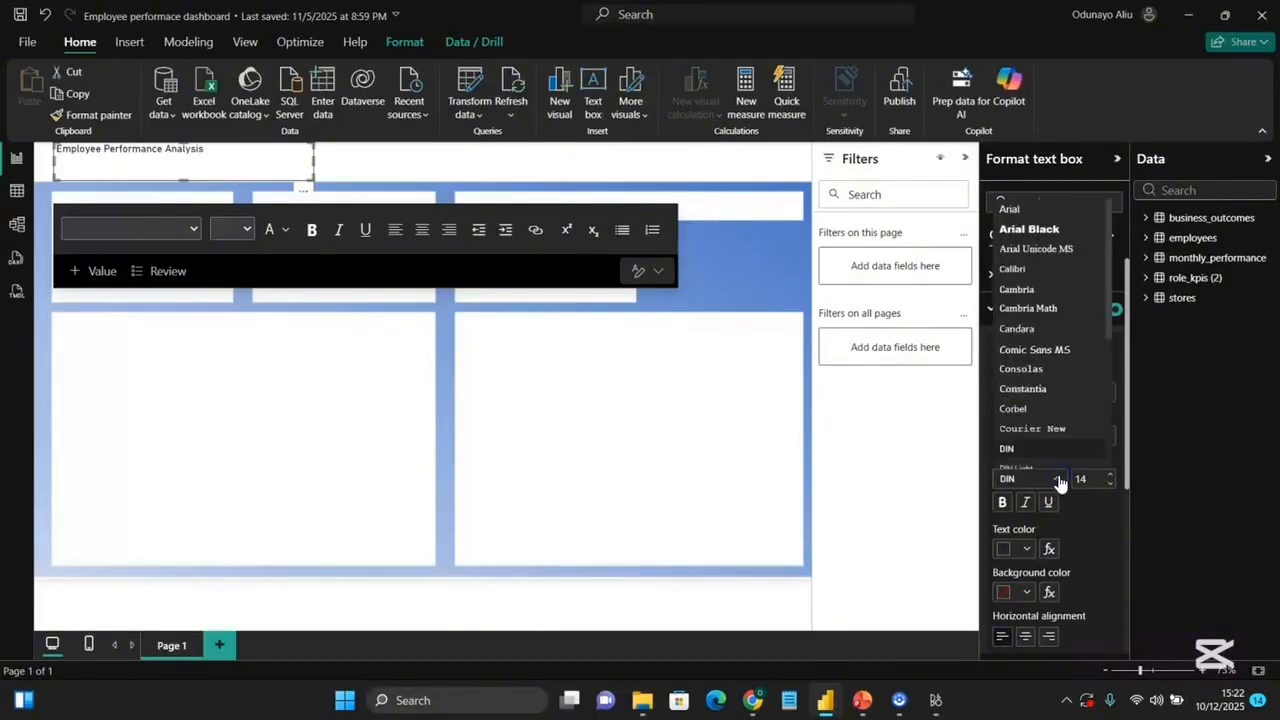
scroll(1043, 373, "down", 3)
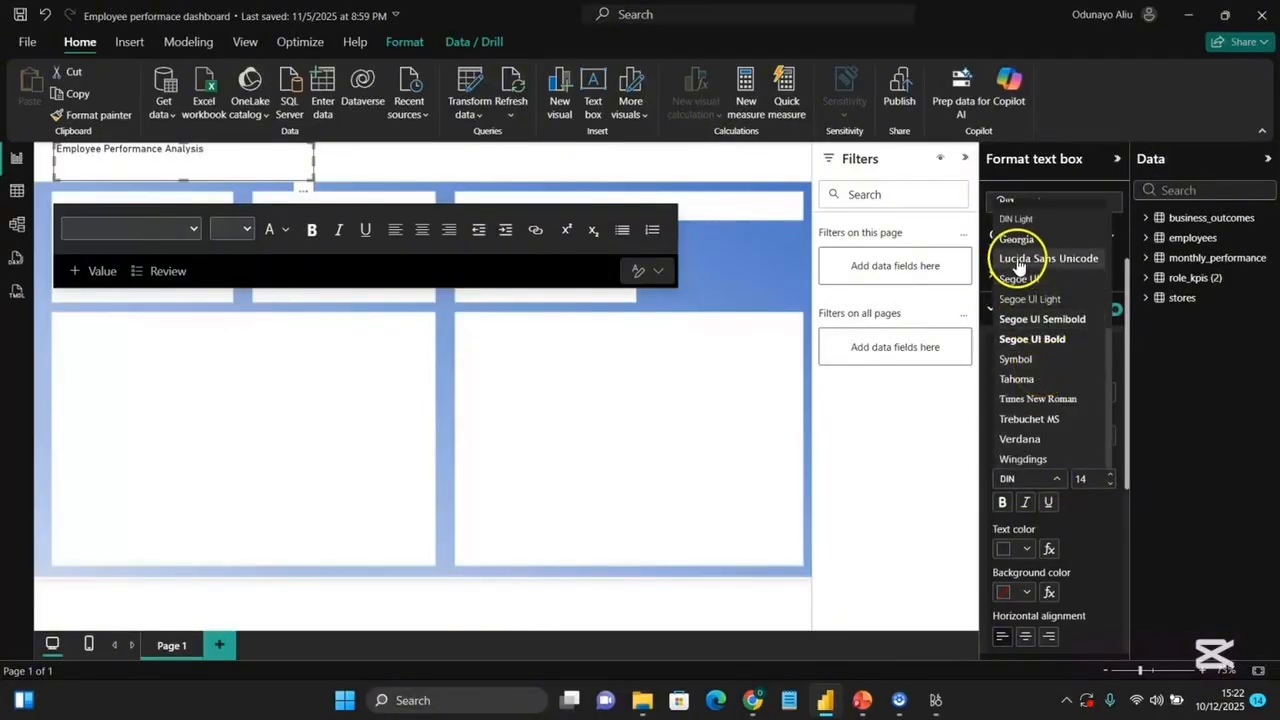
left_click(1029, 280)
left_click(1073, 479)
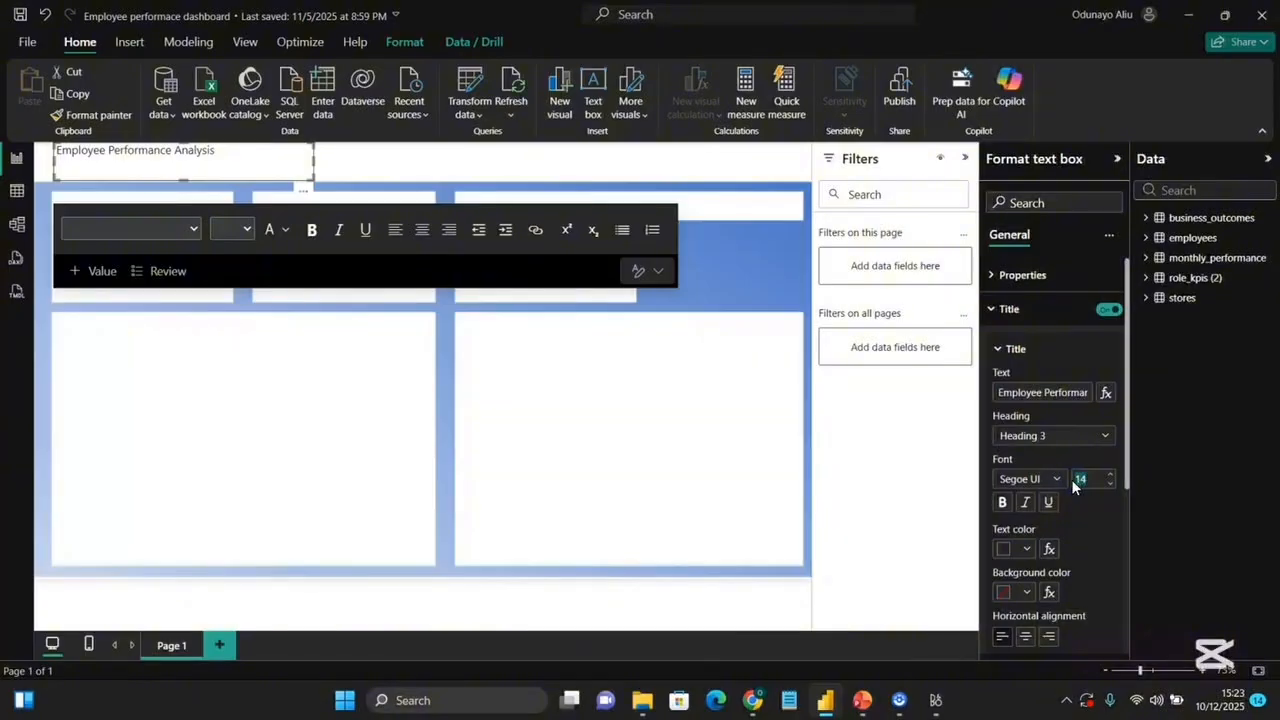
type("20")
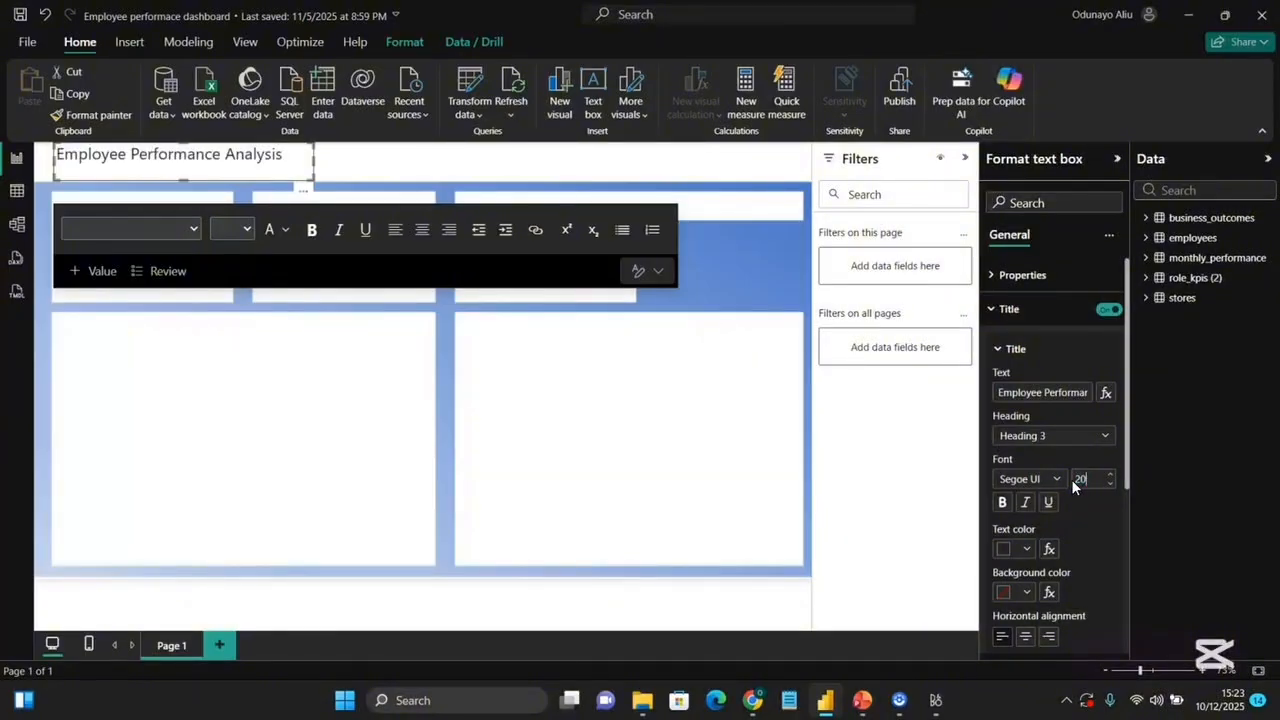
Turn on the text box subtitle and set its text to Employee Overview.
scroll(1097, 590, "down", 5)
left_click(1029, 500)
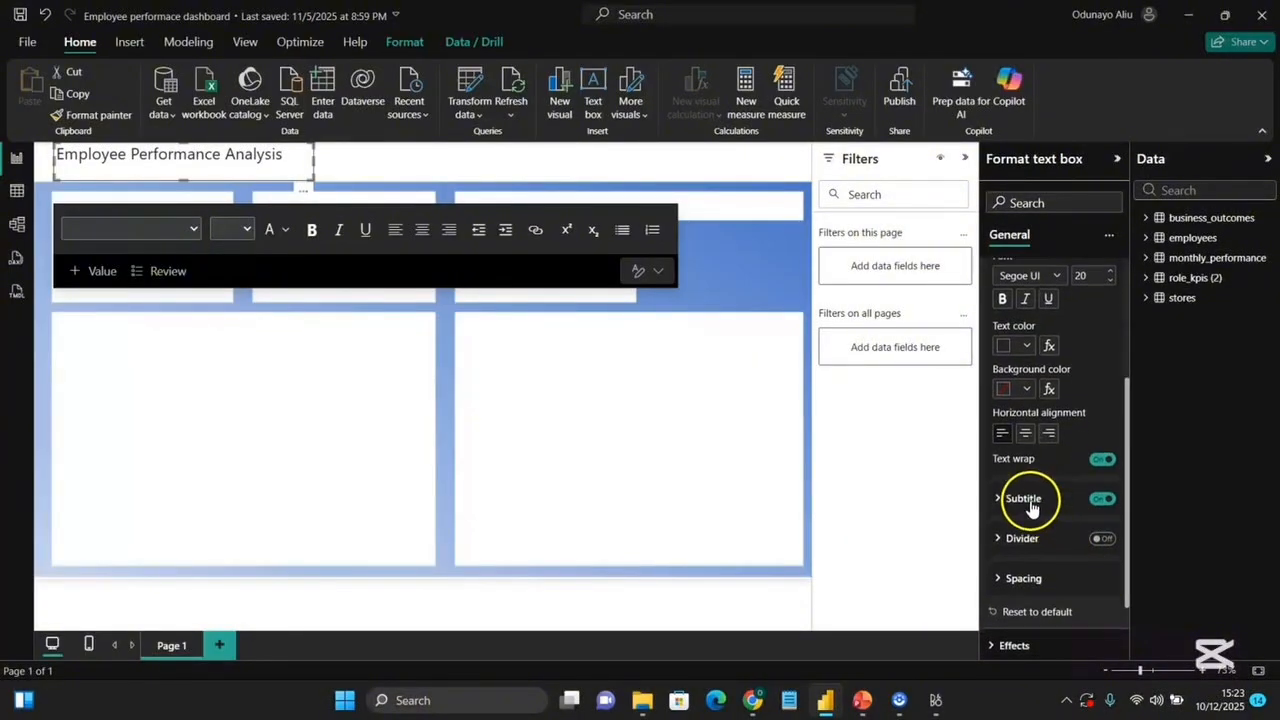
left_click(1031, 541)
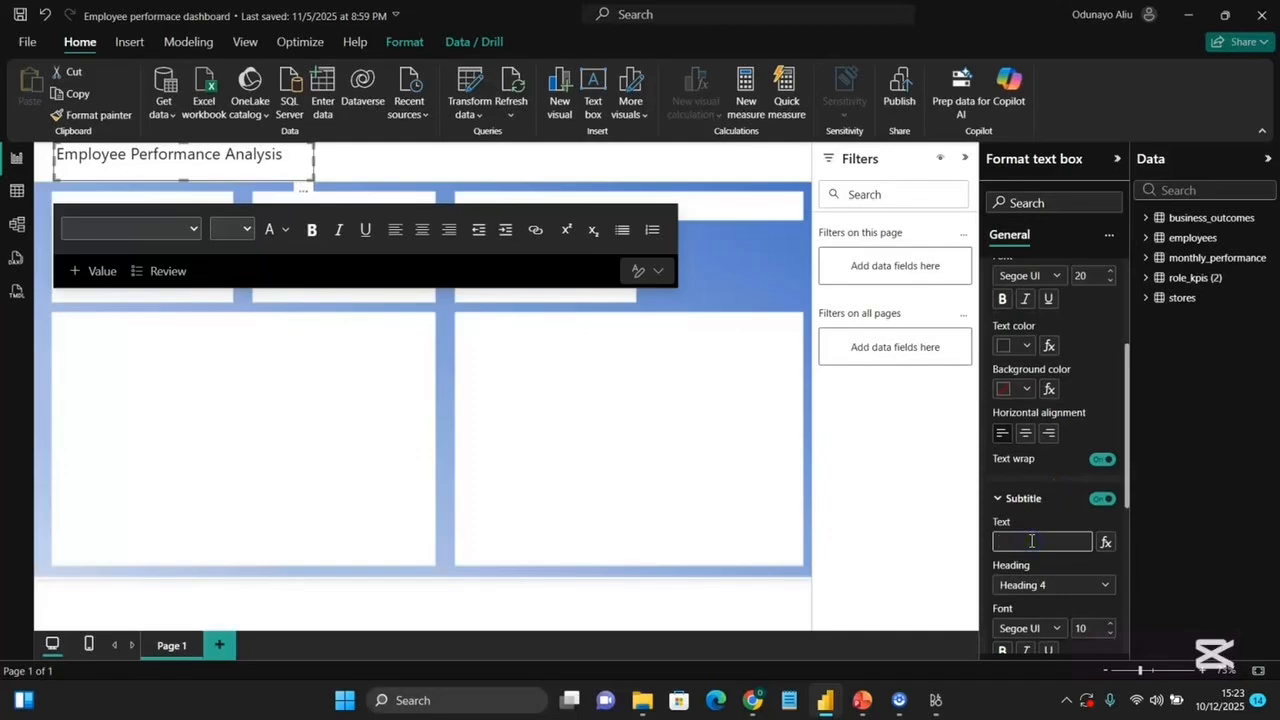
type("Employee Overview")
scroll(1058, 595, "down", 2)
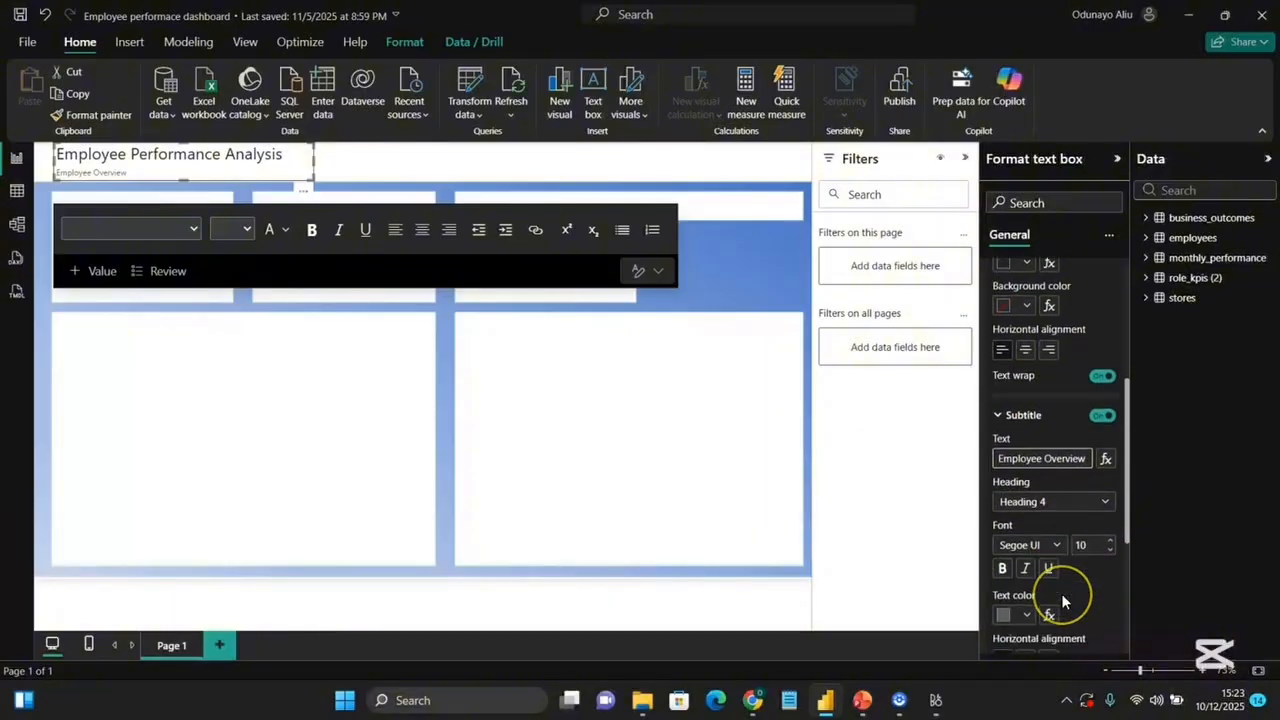
left_click(1024, 616)
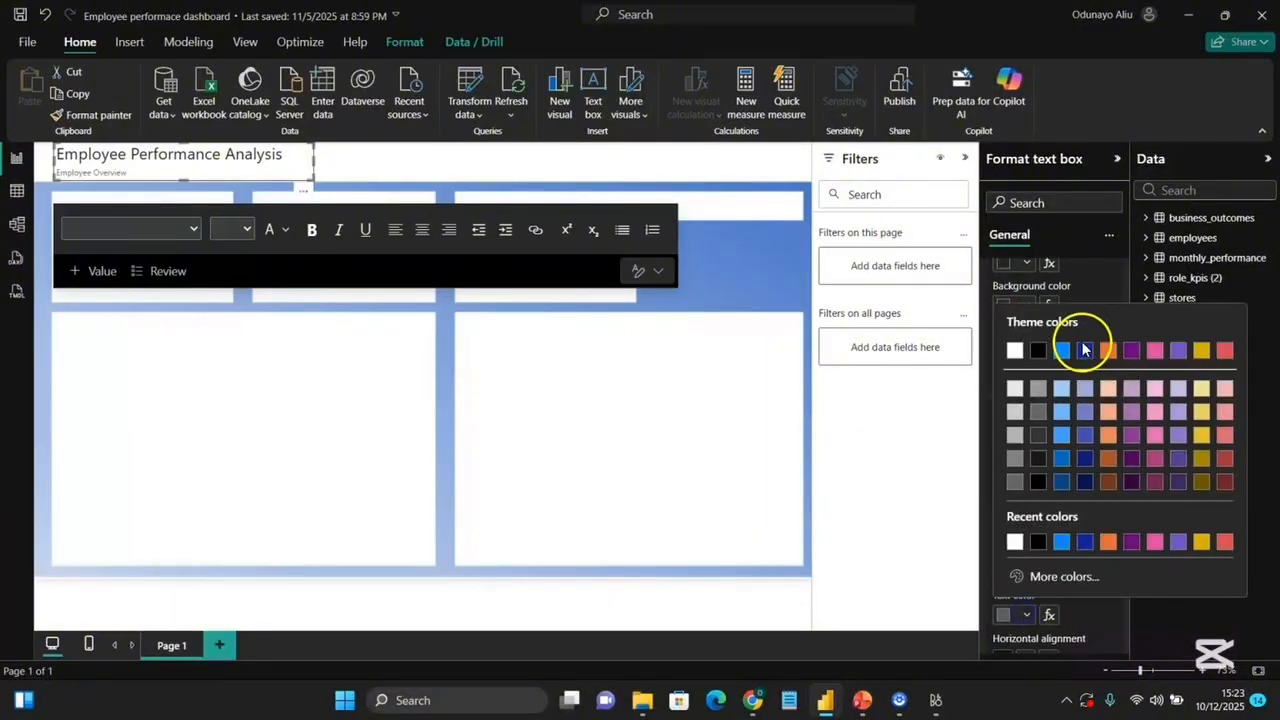
left_click(1084, 351)
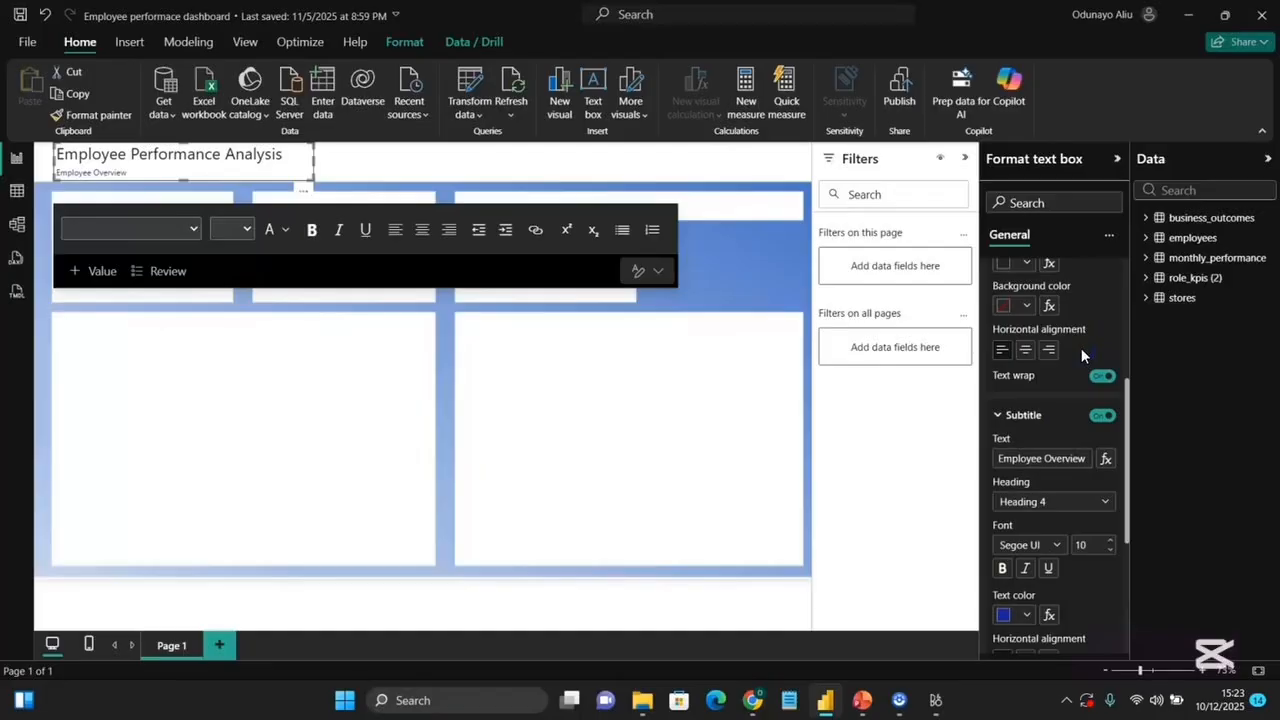
key("ctrl+z")
Set the title's text color to a dark gray.
scroll(1065, 490, "up", 1)
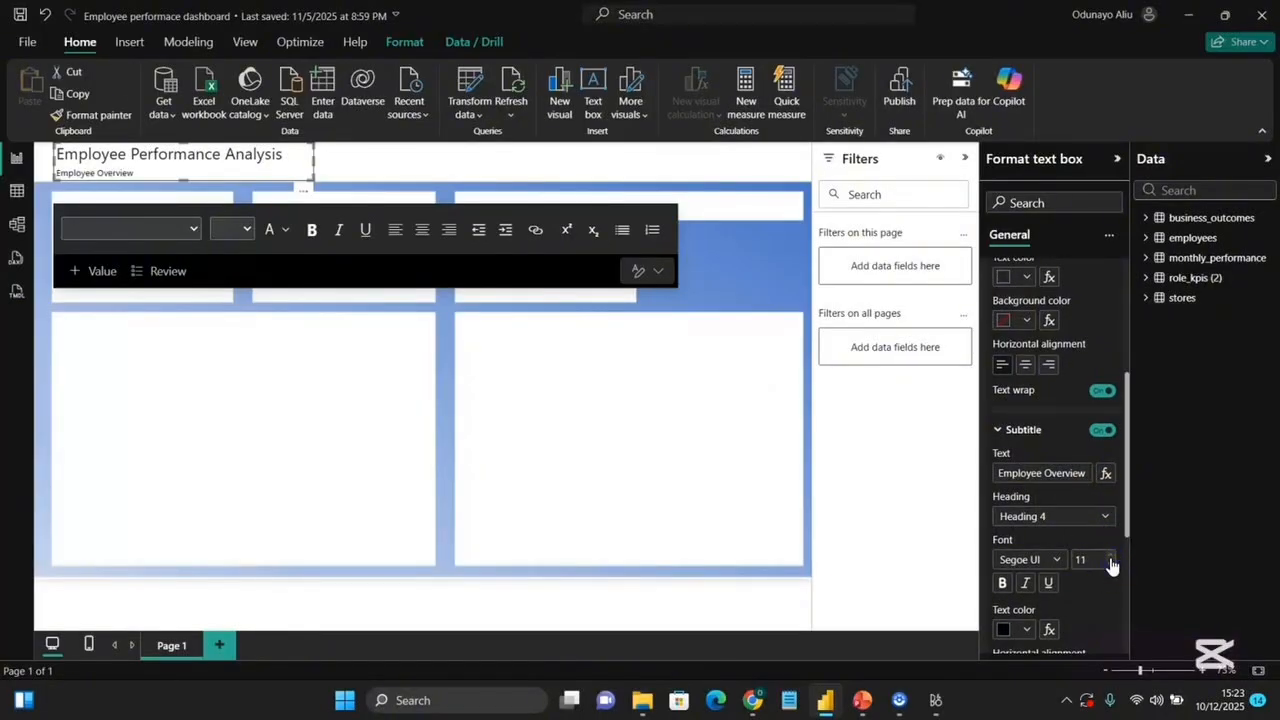
left_click(53, 185)
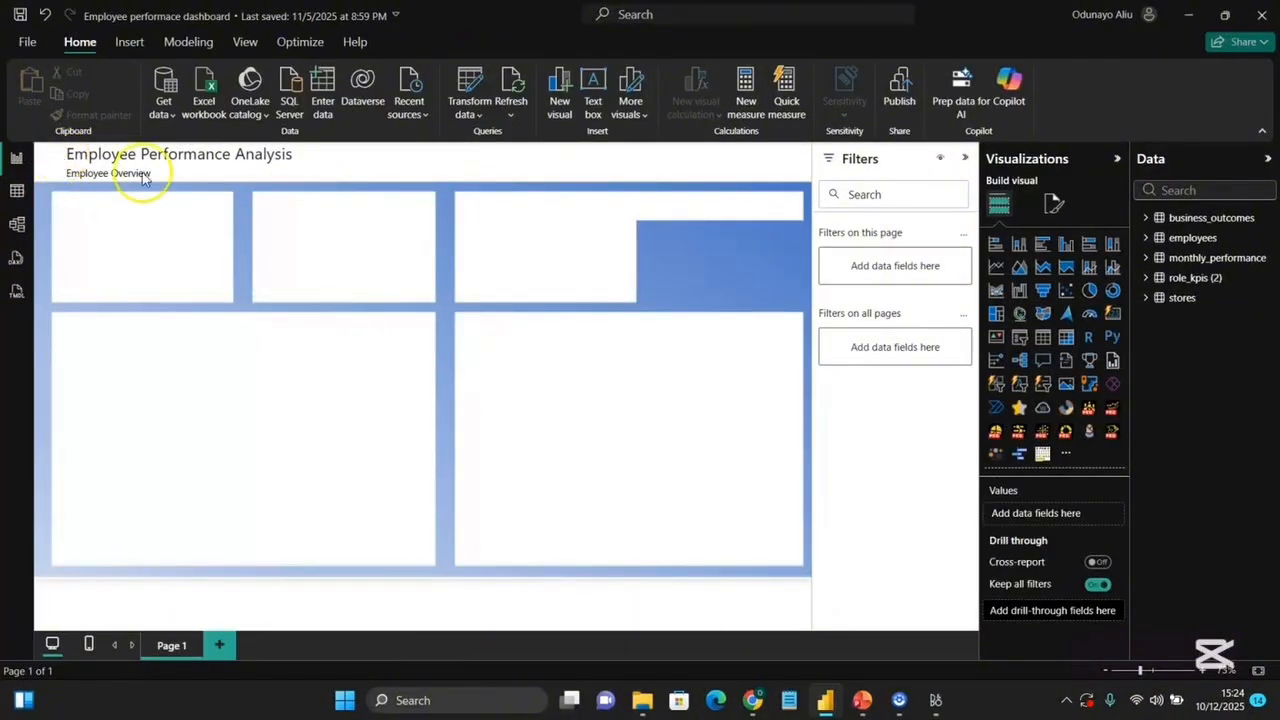
left_click(195, 183)
left_click(991, 308)
left_click(1027, 549)
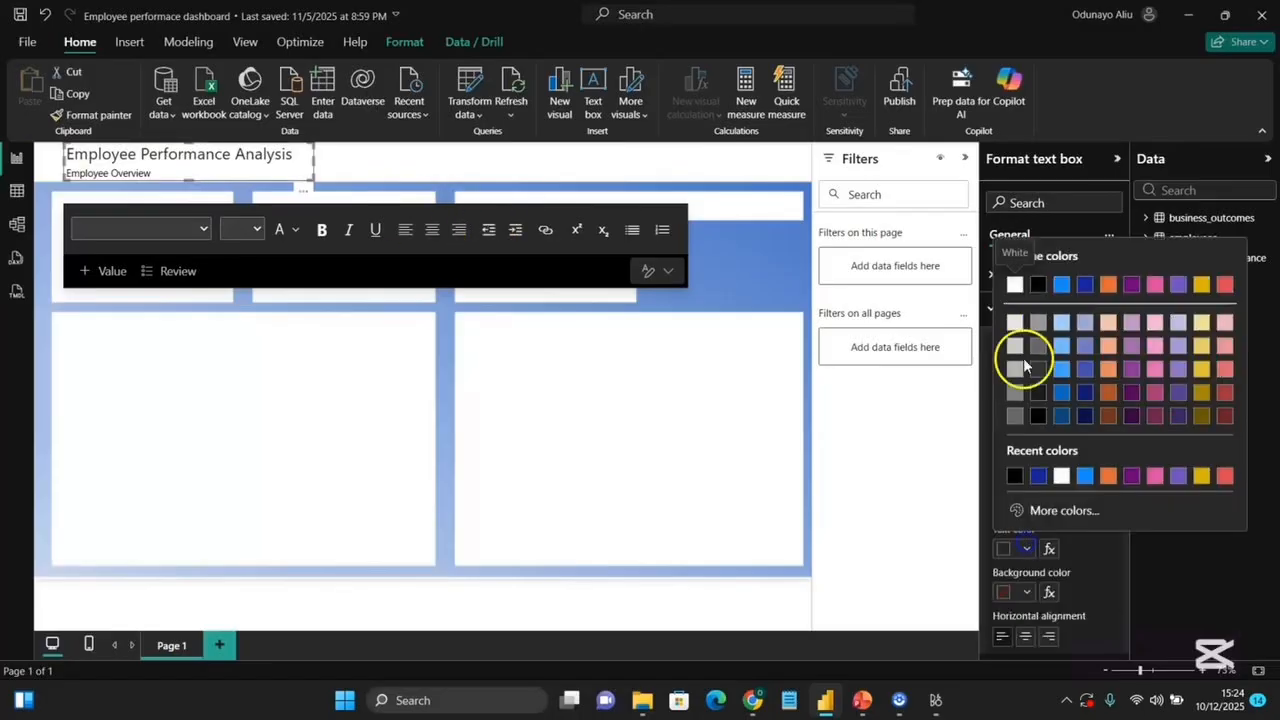
left_click(1015, 416)
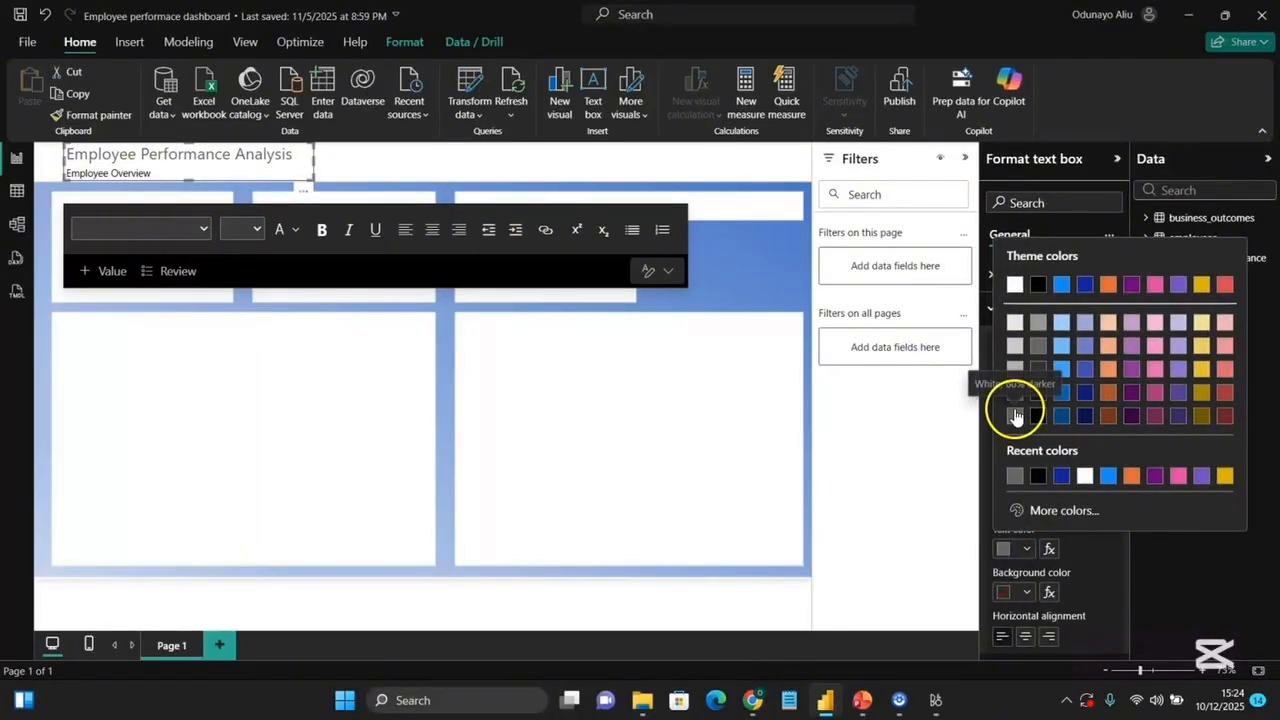
left_click(1040, 350)
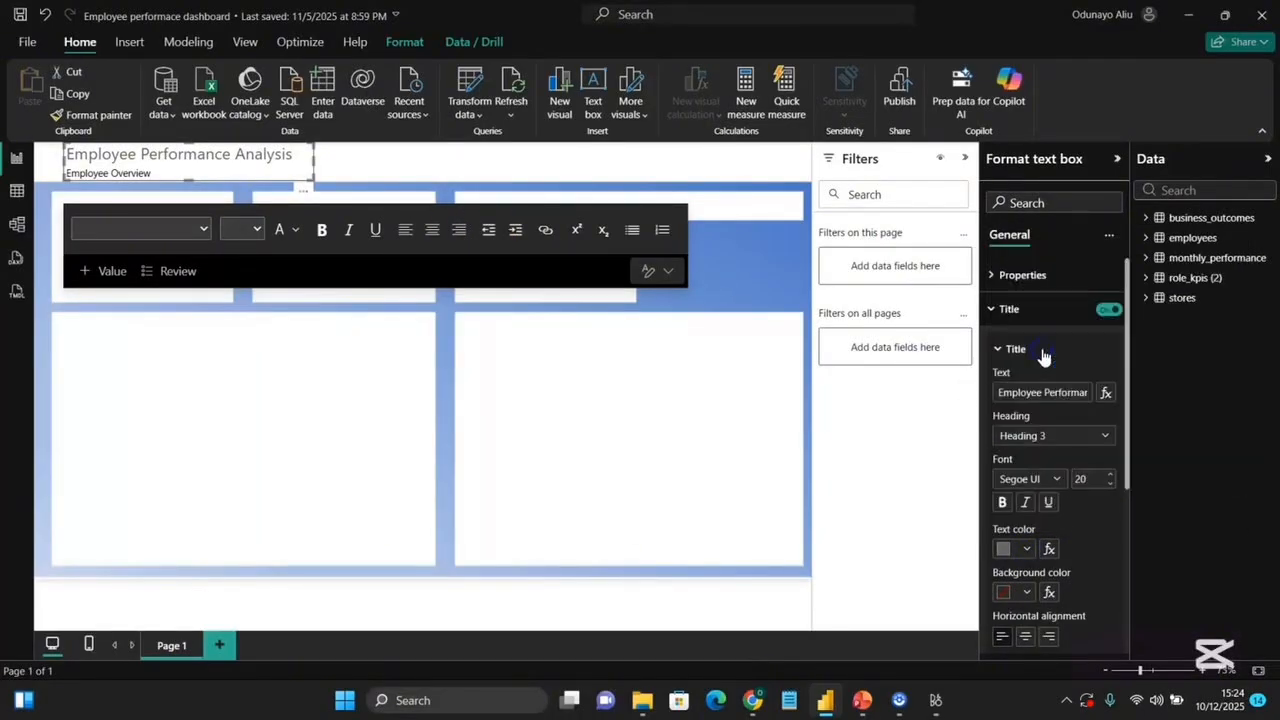
left_click(1027, 549)
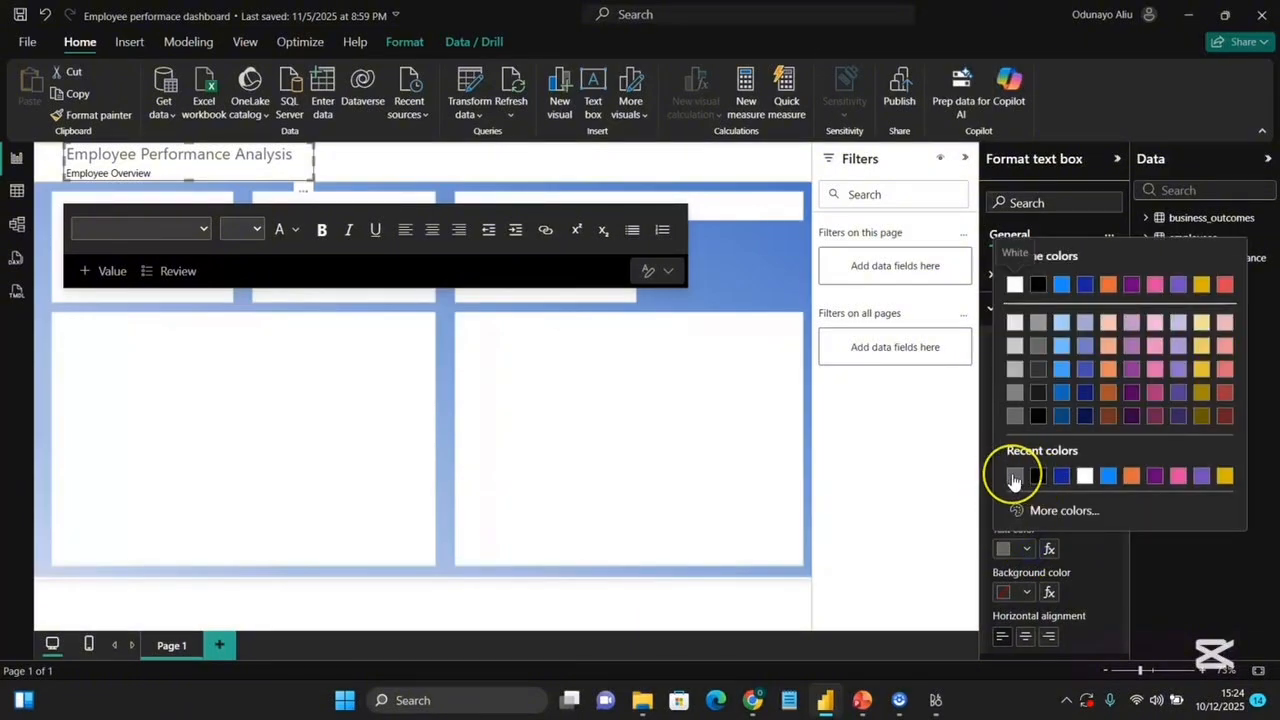
left_click(1014, 478)
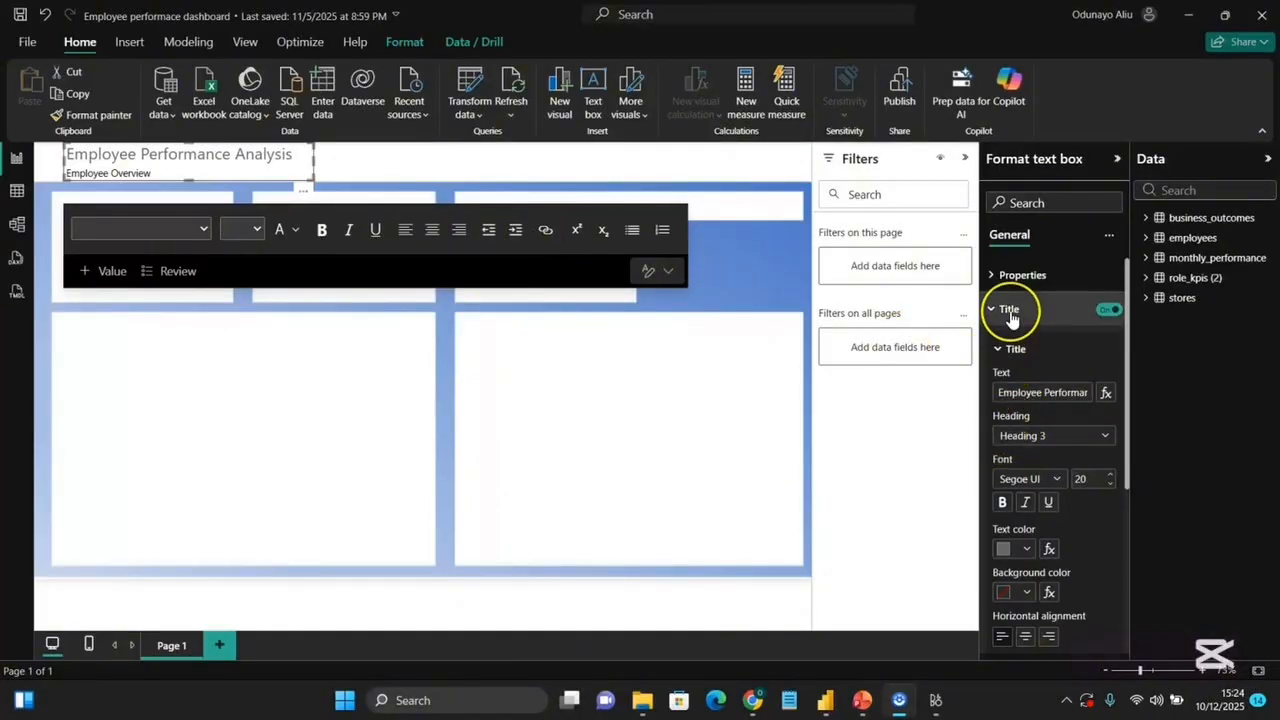
Insert the zoomcharts logo image from Downloads and set its image fit to Fill.
left_click(573, 151)
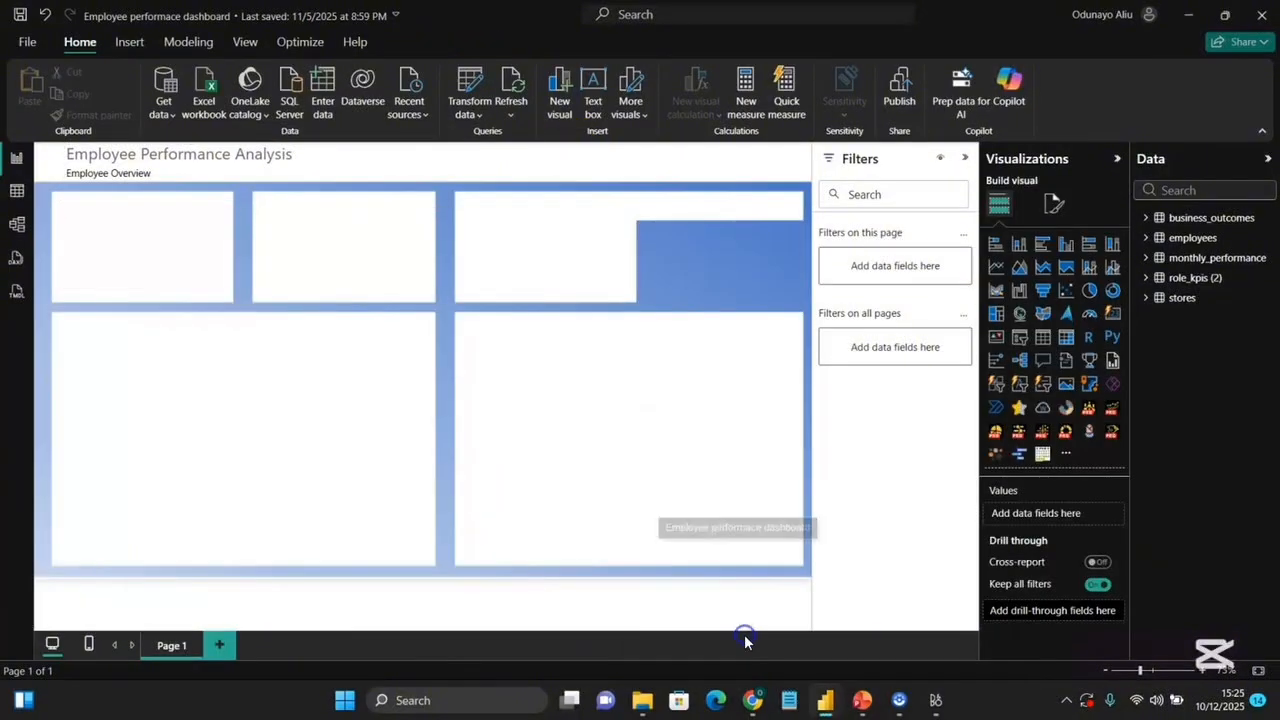
left_click(130, 44)
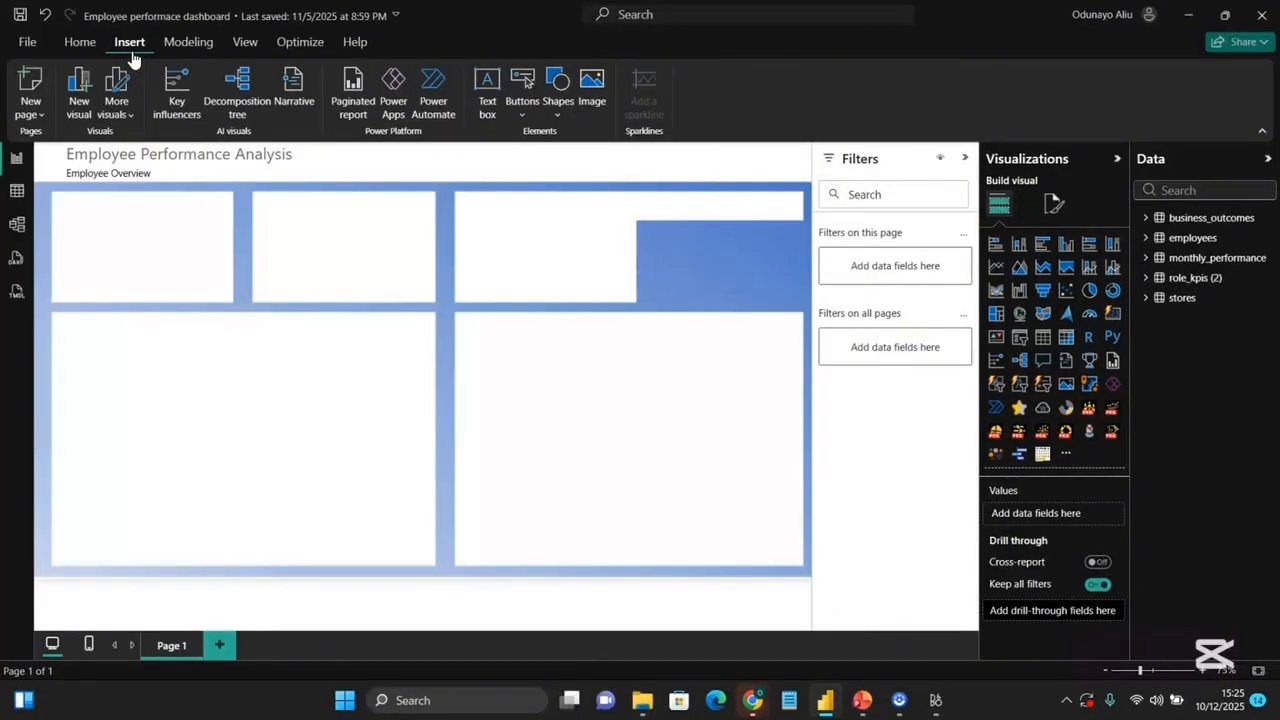
left_click(590, 90)
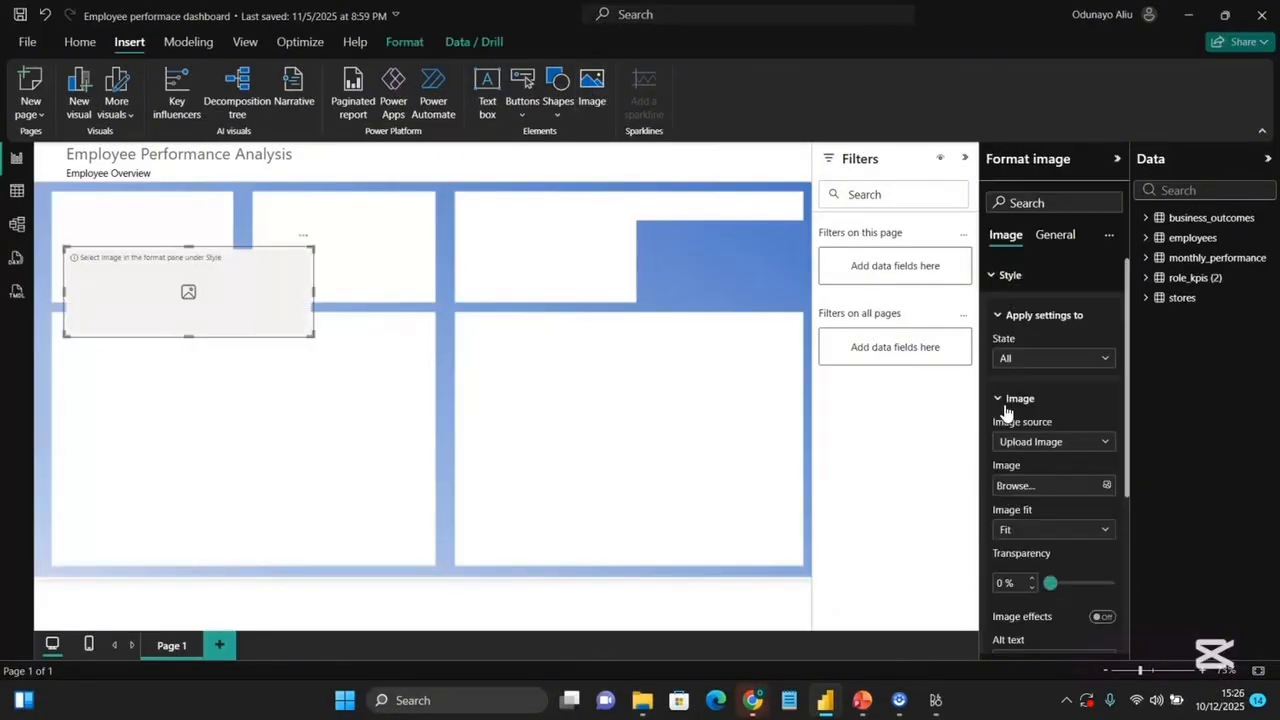
left_click(1051, 485)
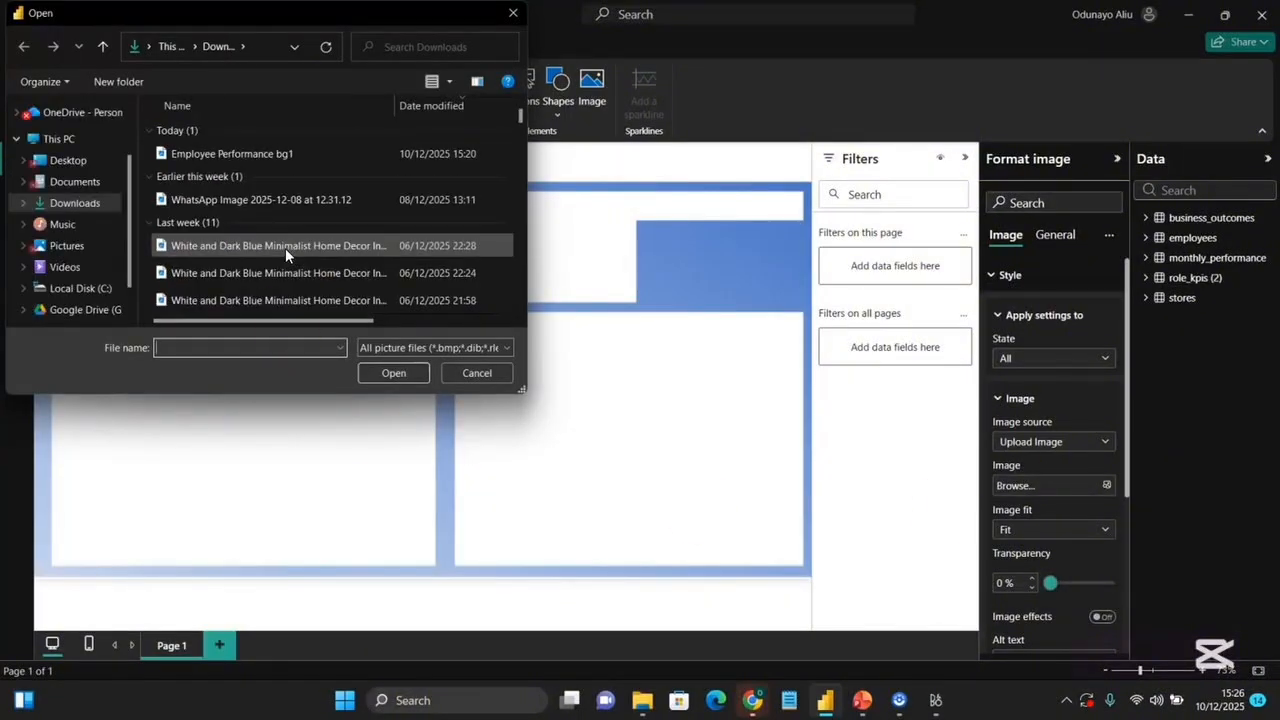
type("zoo")
left_click(235, 361)
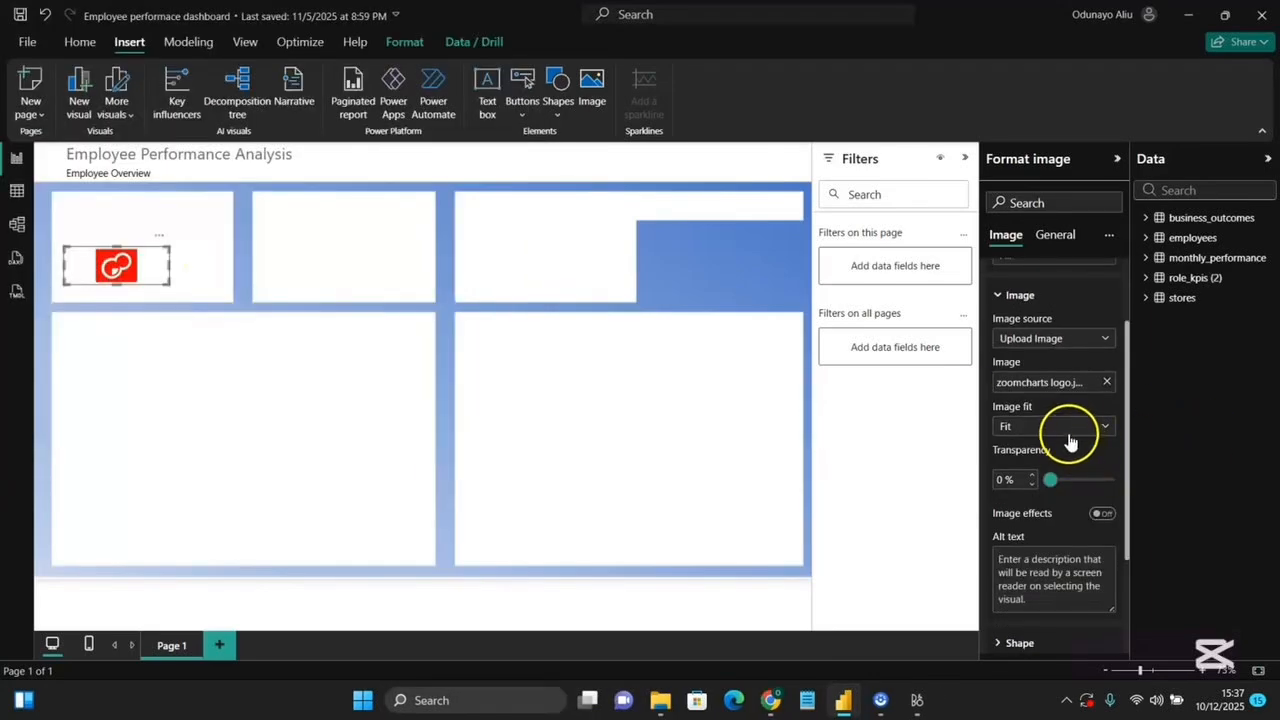
left_click(1067, 428)
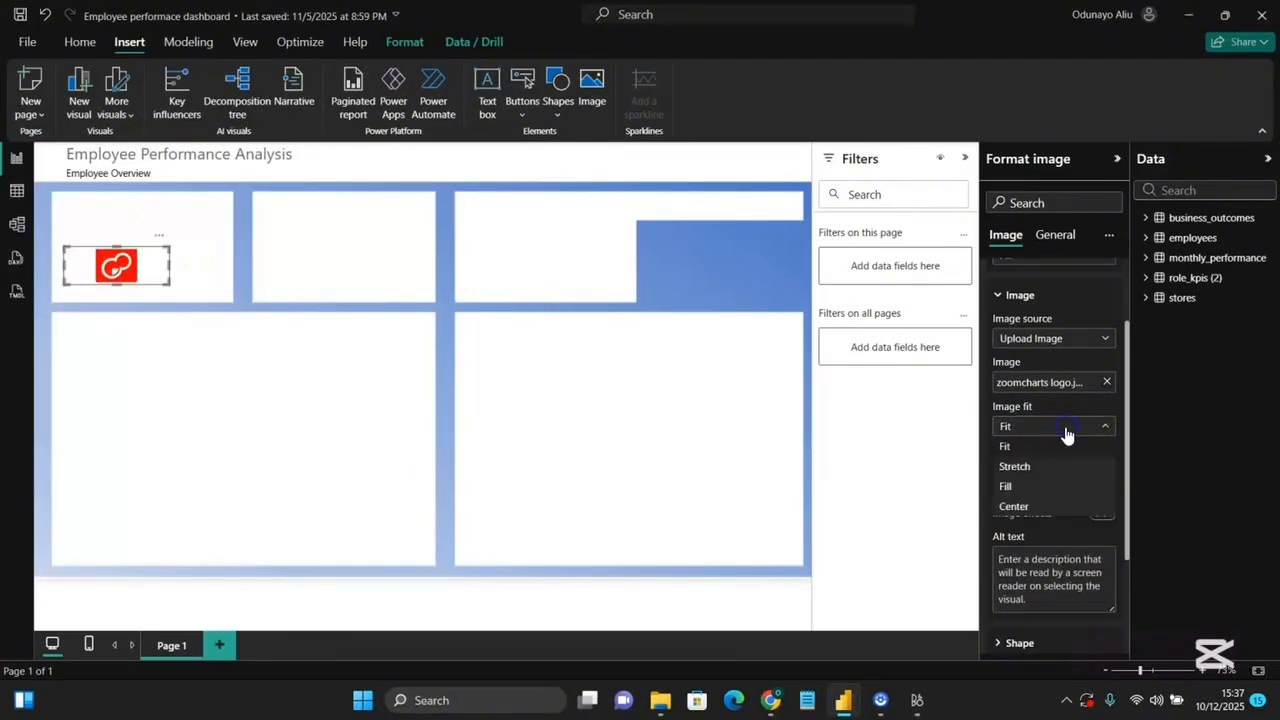
left_click(1006, 486)
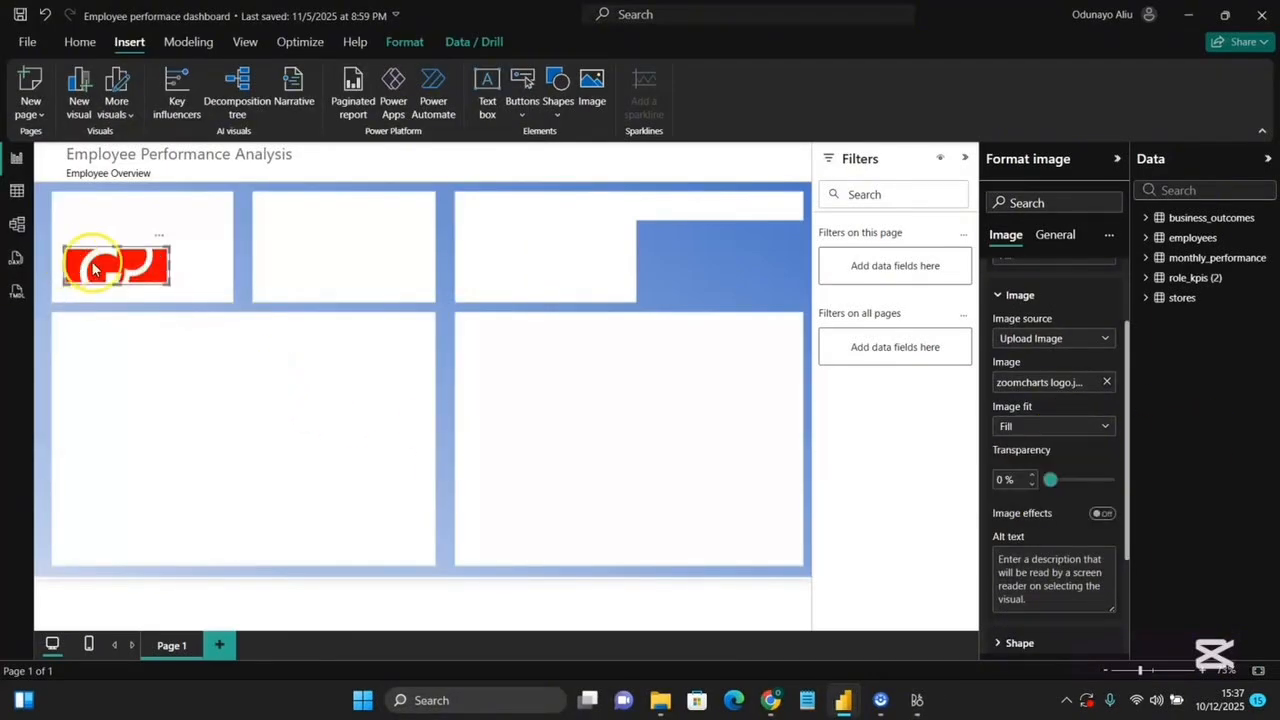
Move the logo into the header's top left corner and set its height to 49.
left_click_drag(115, 276, 45, 166)
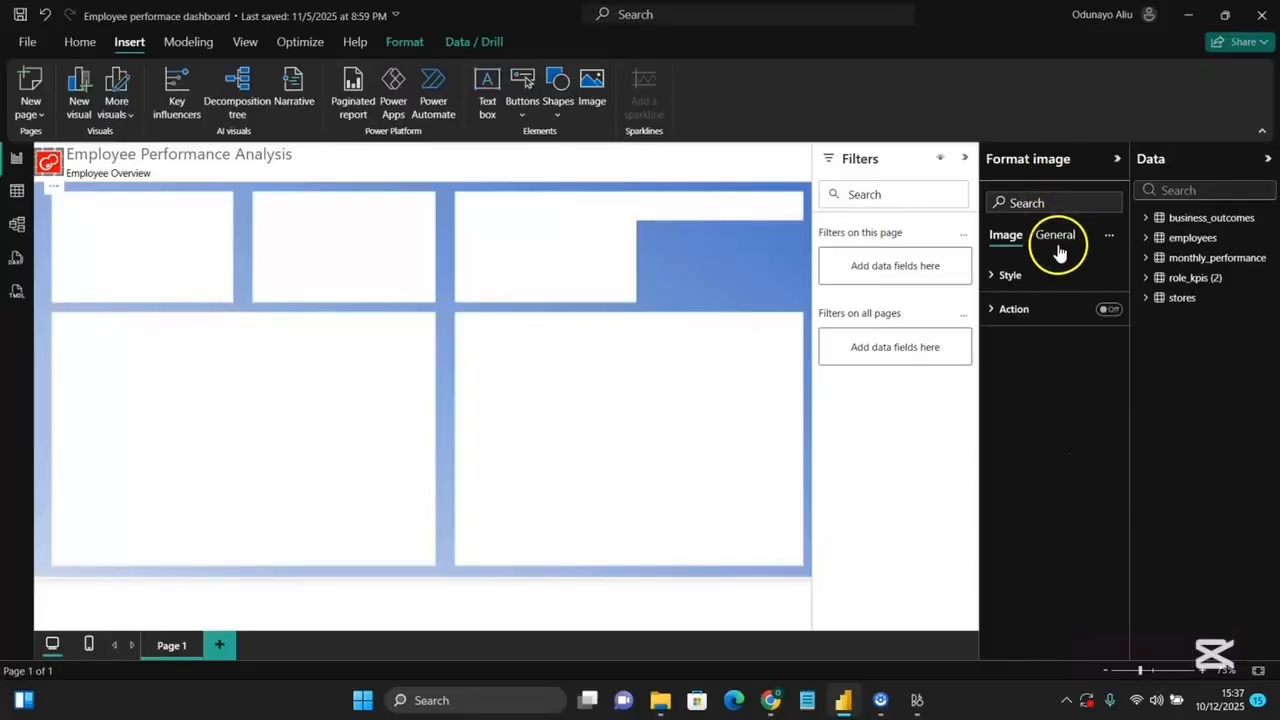
left_click(1057, 241)
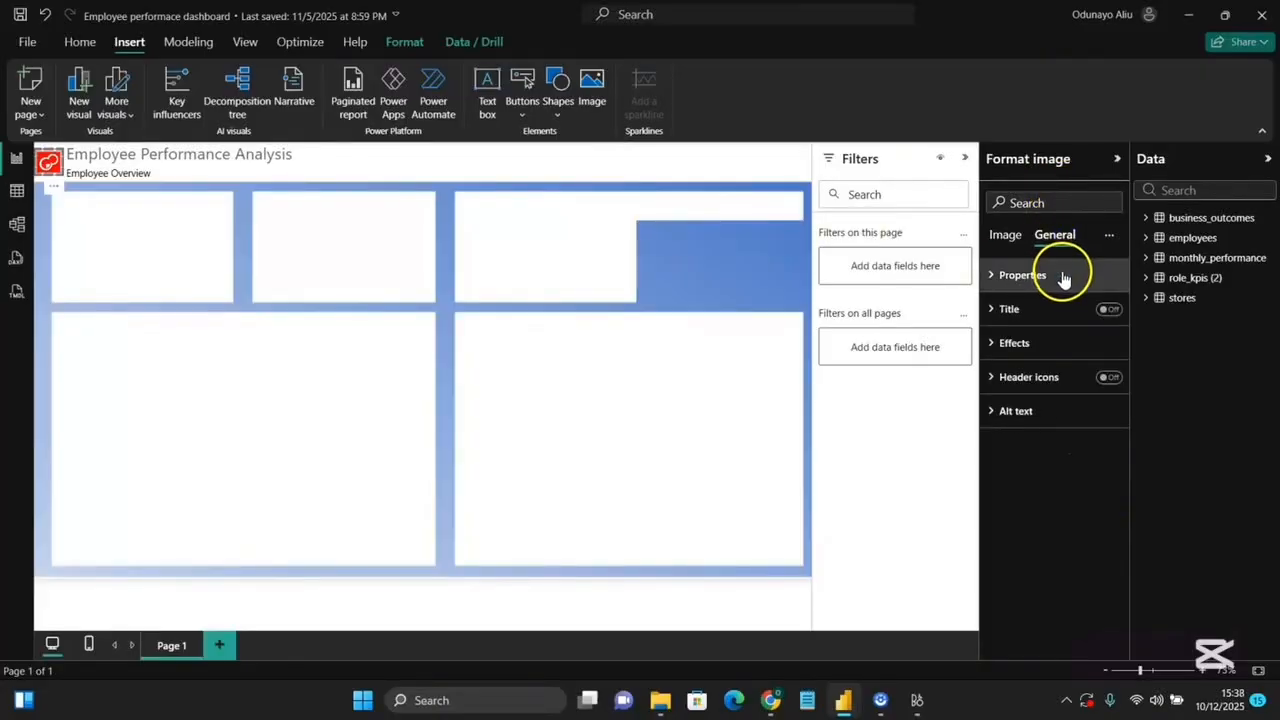
left_click(1063, 277)
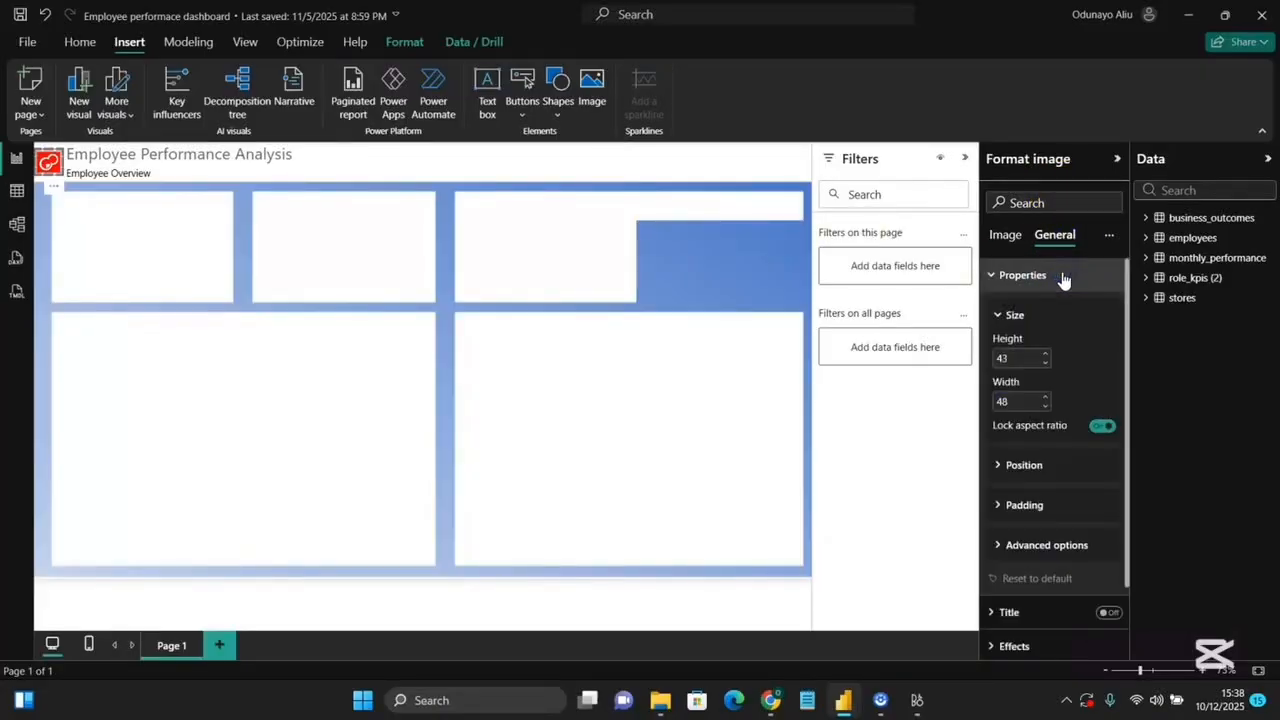
double_click(1016, 357)
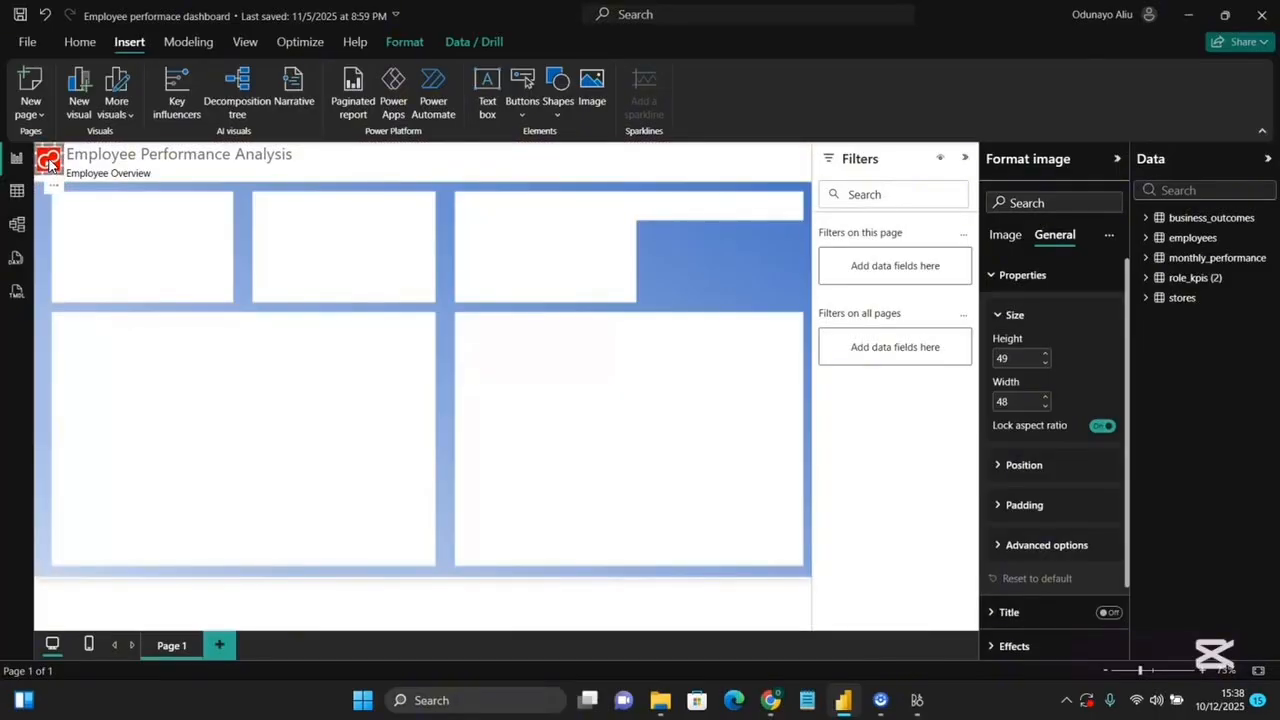
Turn on the logo's action and set its type to Web URL.
left_click(1006, 234)
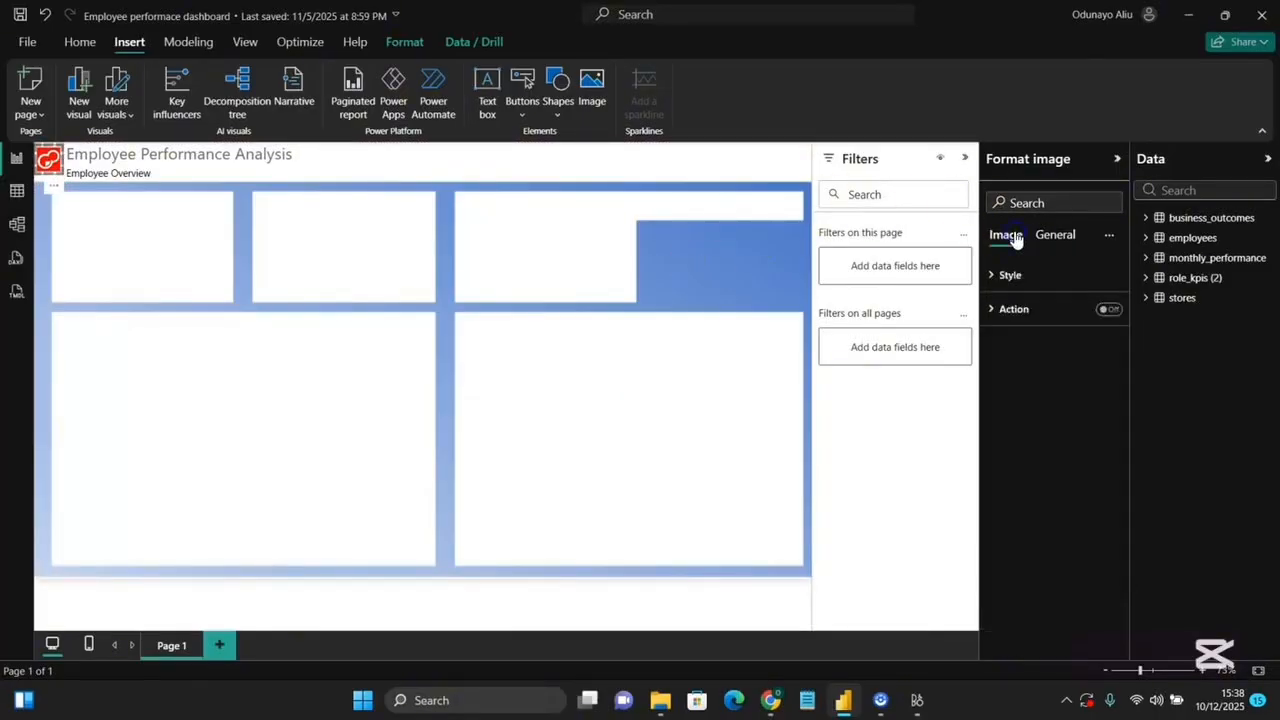
left_click(1108, 310)
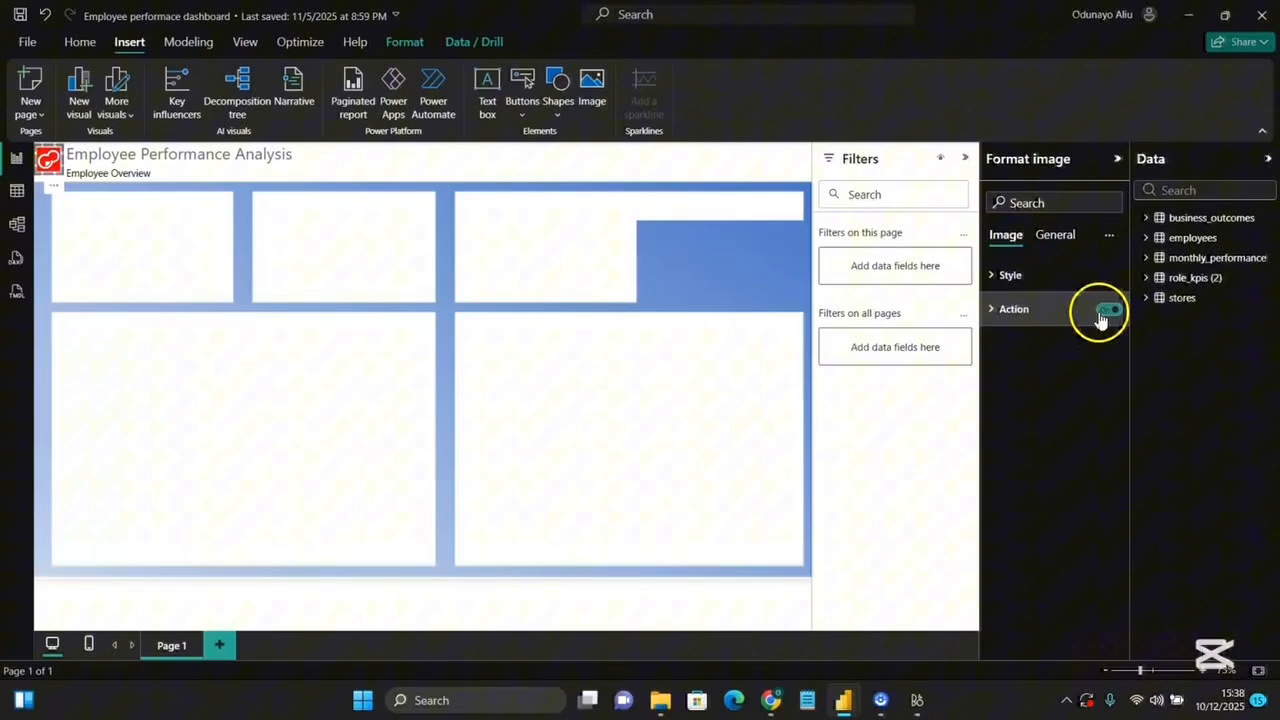
left_click(1015, 309)
left_click(1030, 352)
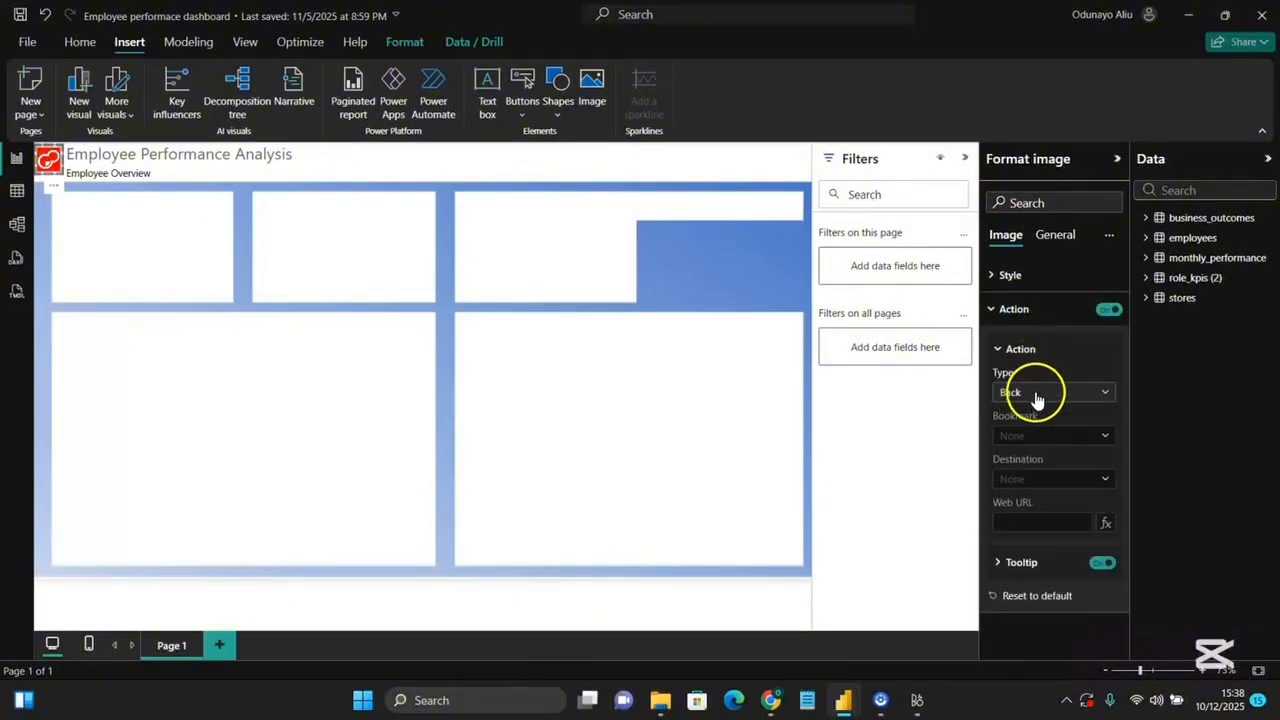
left_click(1037, 393)
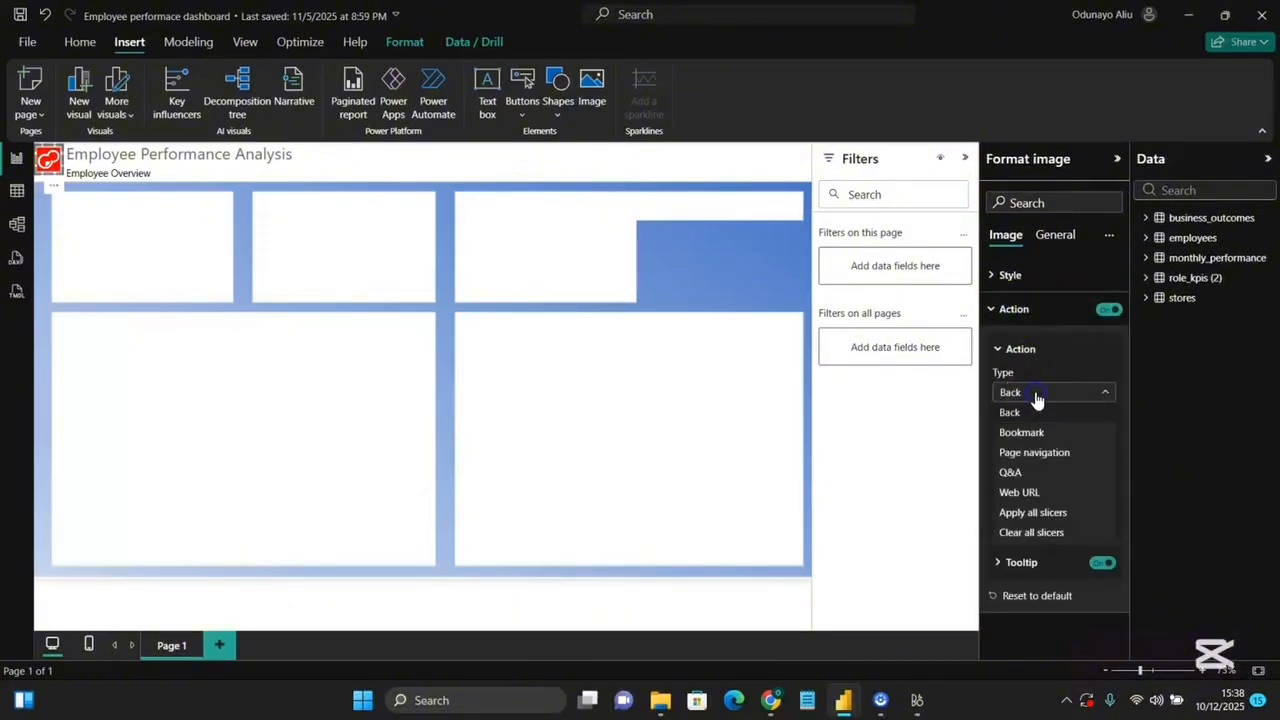
left_click(1038, 490)
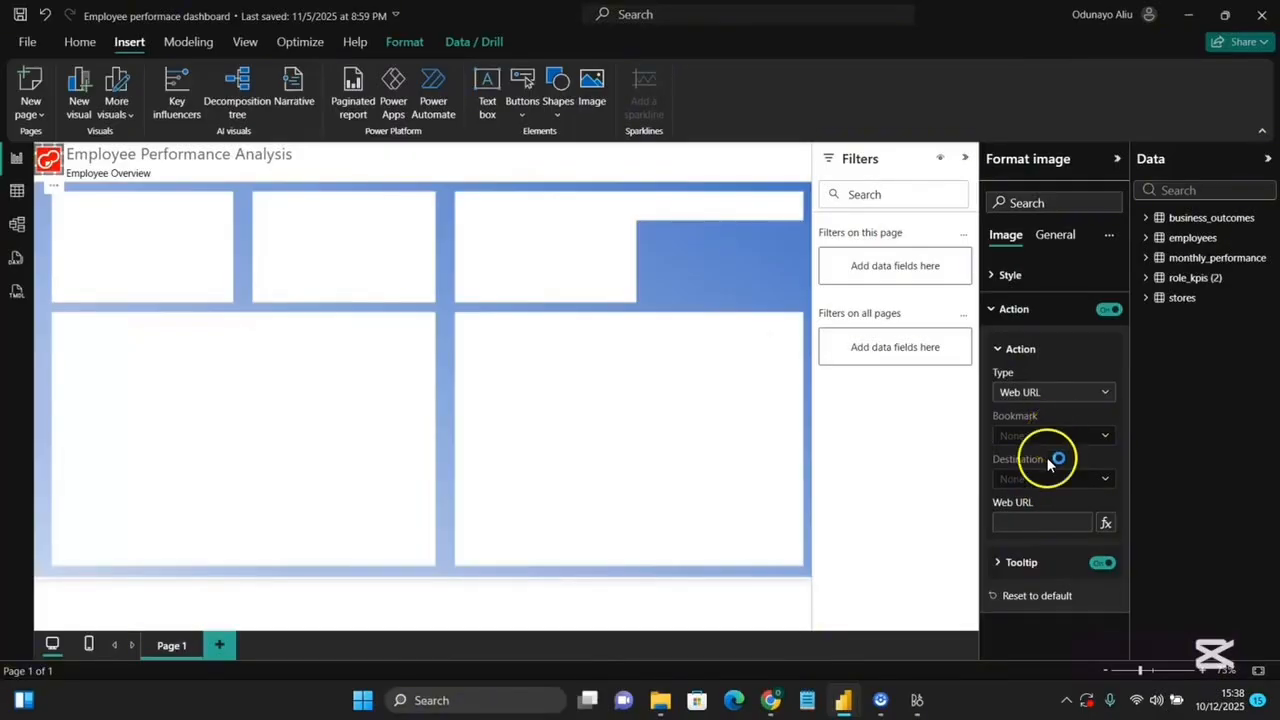
Copy the zoomcharts challenges page address from the browser and use it as the logo's web URL.
left_click(1025, 528)
left_click(1032, 514)
right_click(548, 56)
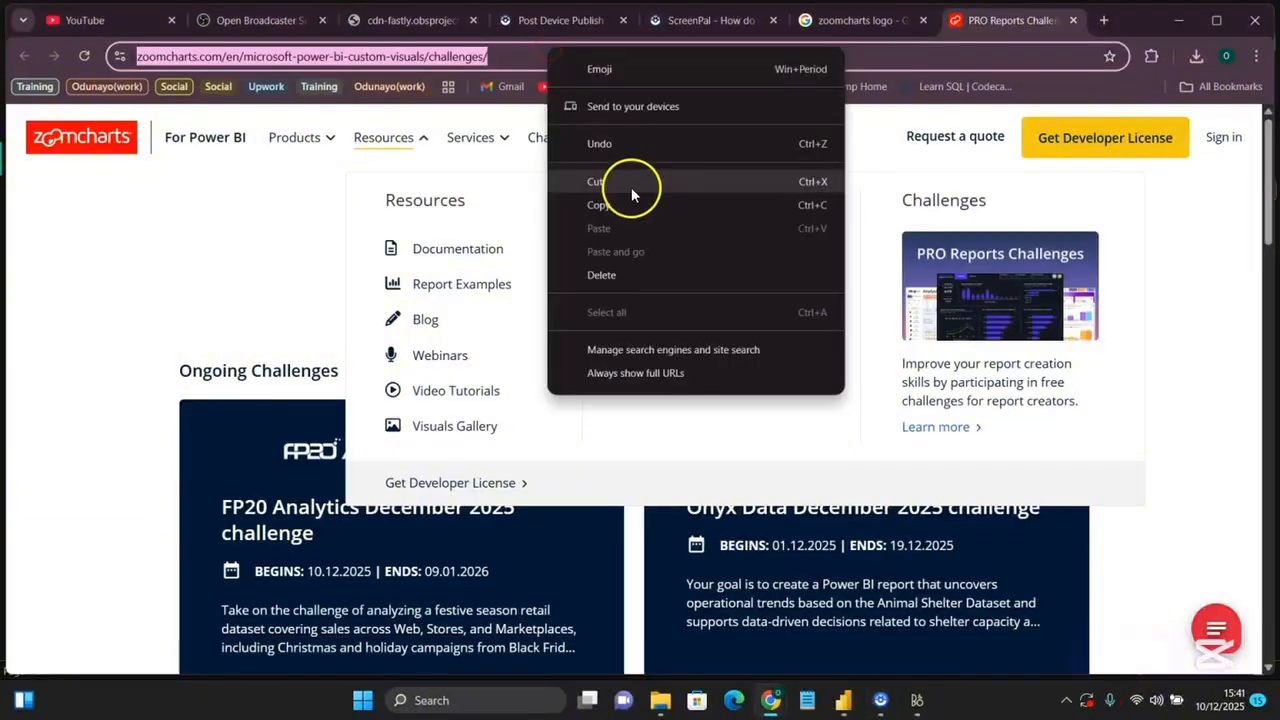
left_click(626, 211)
key("alt+Tab")
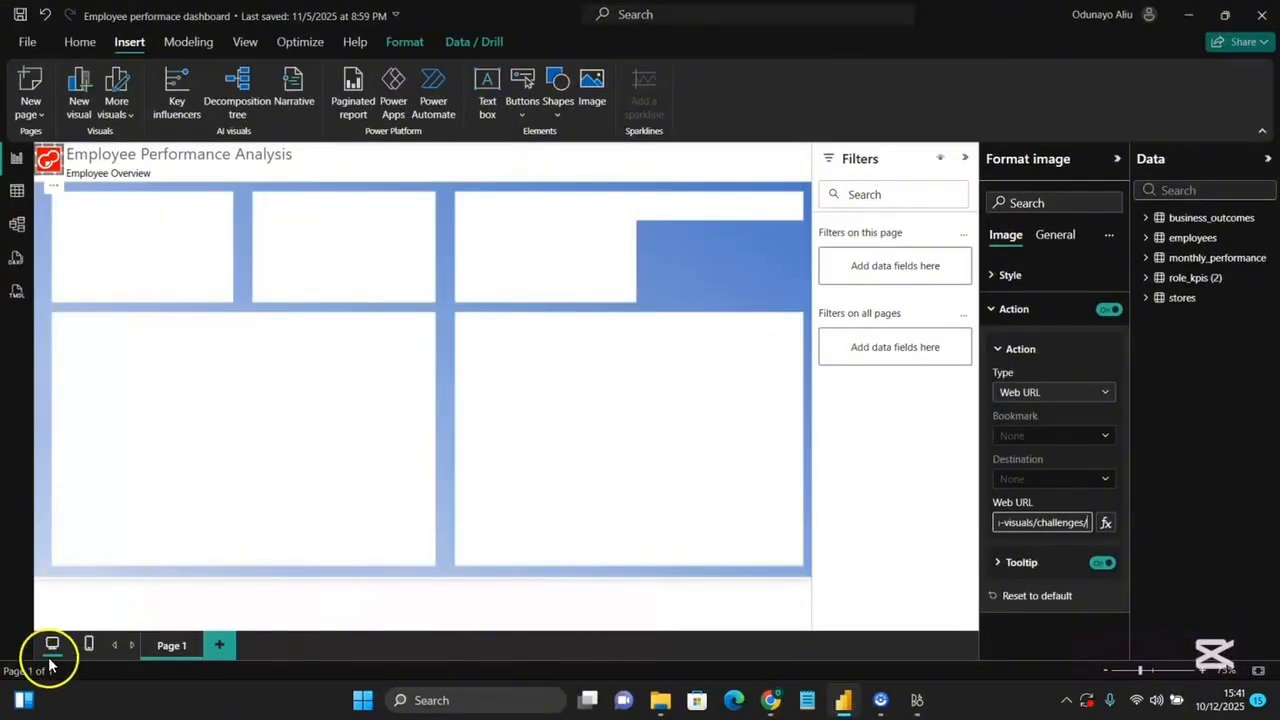
Turn on the logo's tooltip and enter the tooltip text "Zoomchart Li".
left_click(1021, 562)
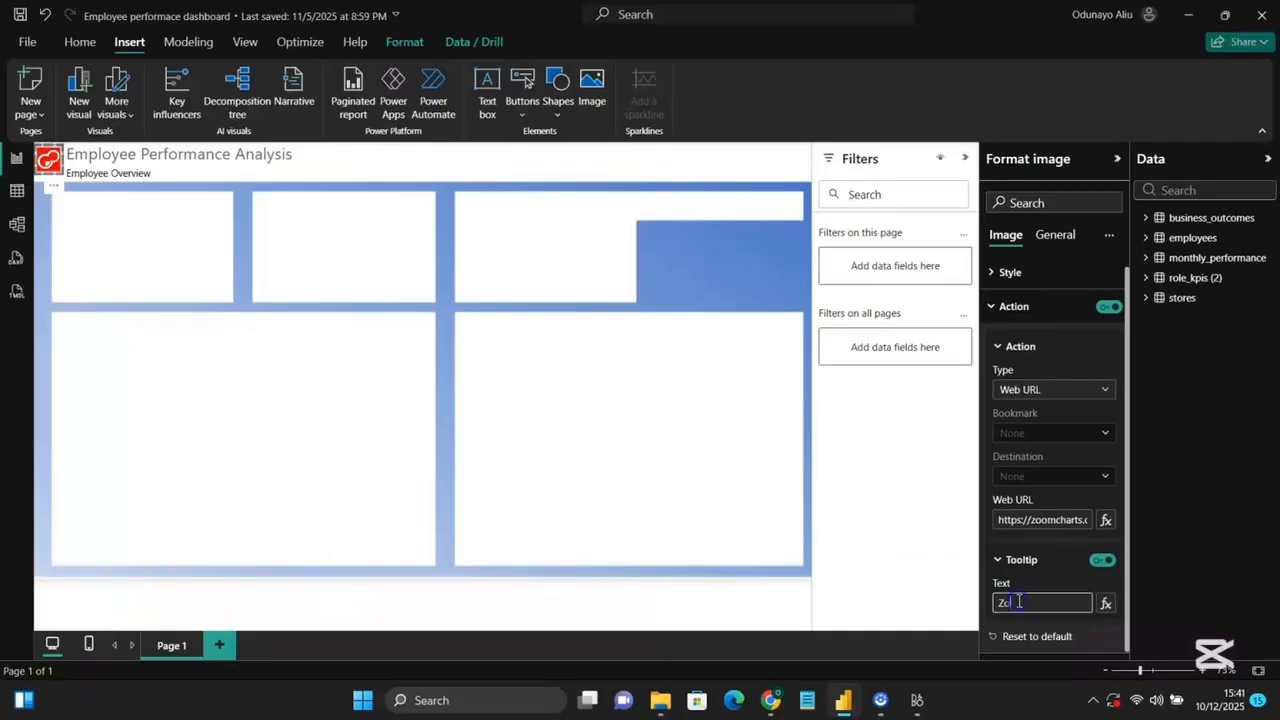
left_click(1019, 600)
type("Zoomchart Li")
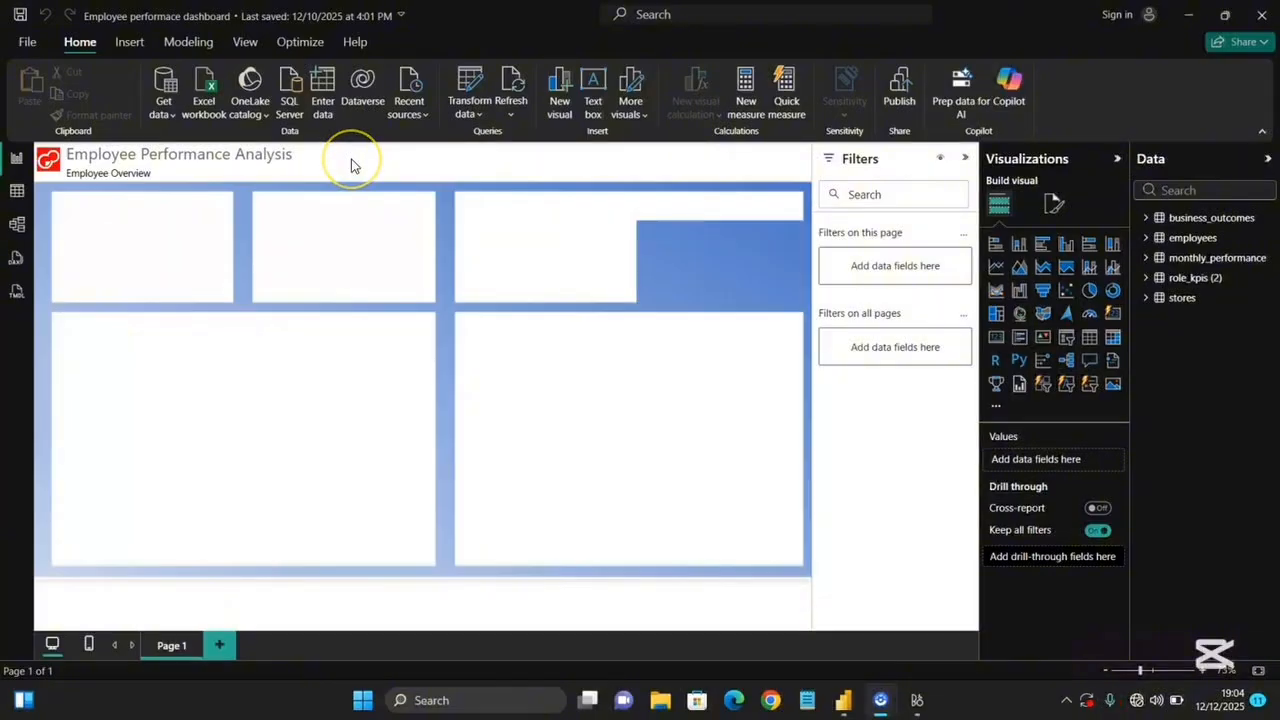
Insert a page navigator button and move it into the report header beside the title.
left_click(139, 44)
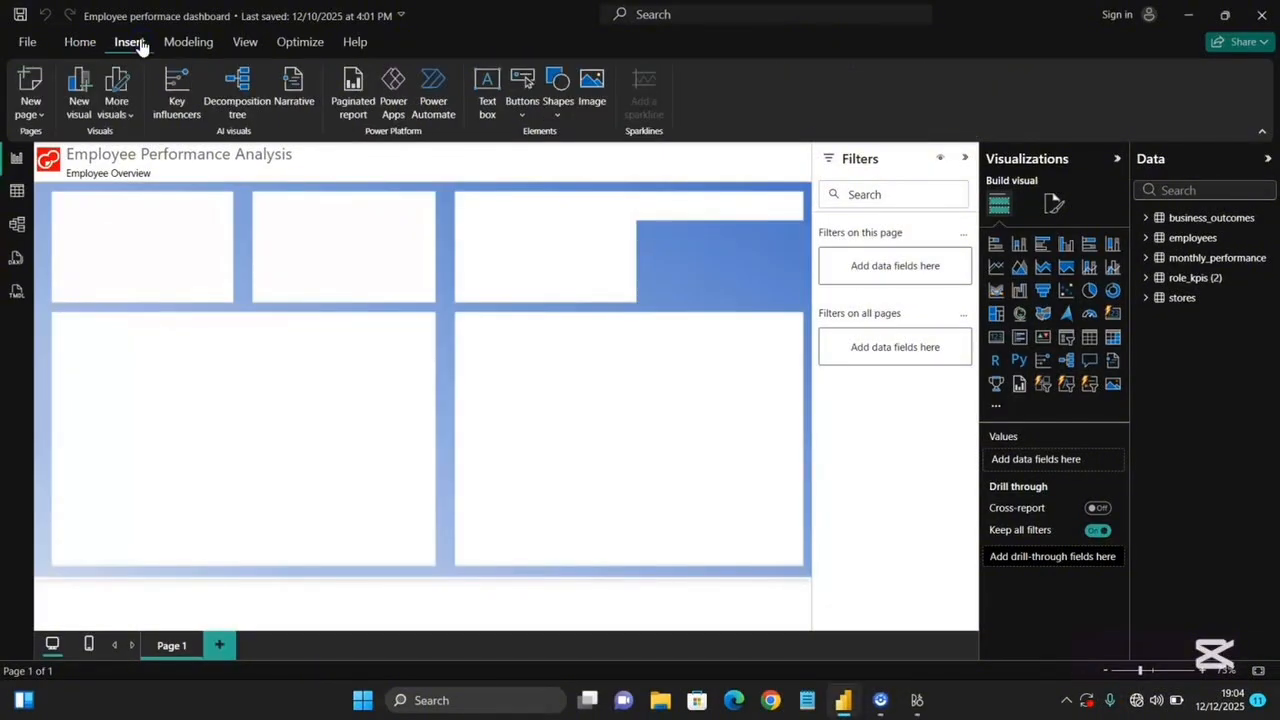
left_click(522, 120)
mouse_move(606, 414)
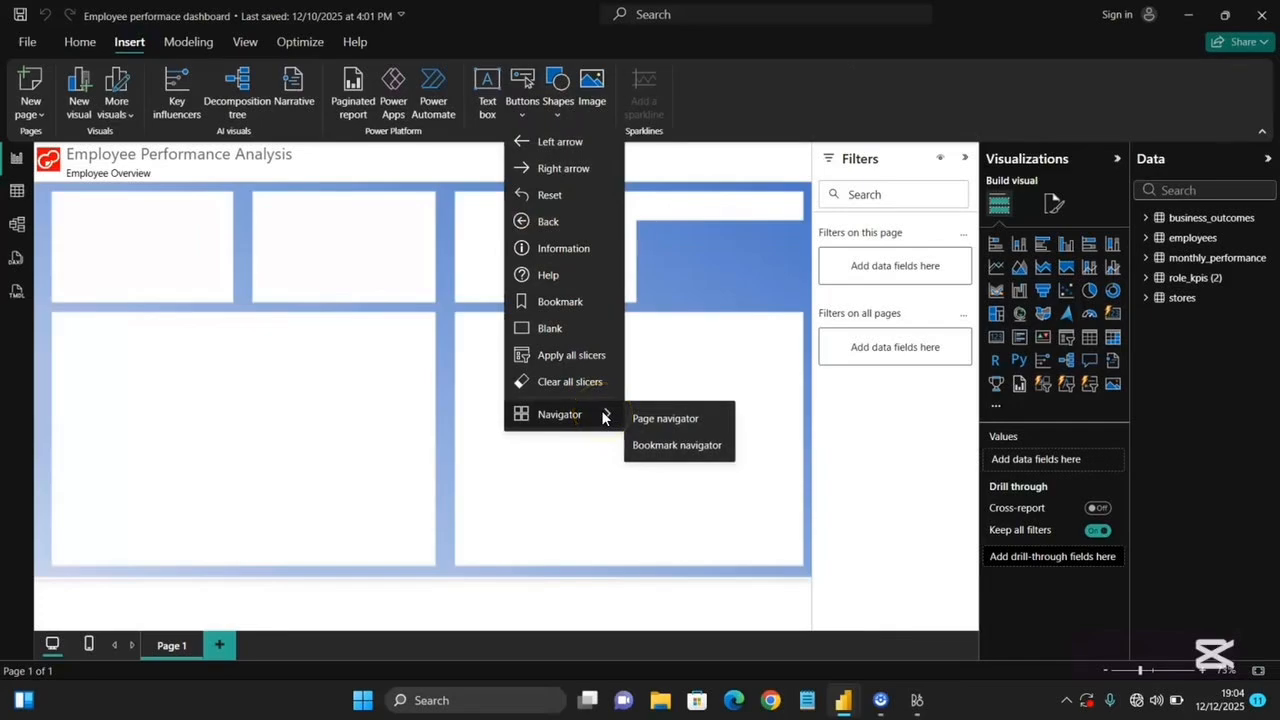
left_click(662, 419)
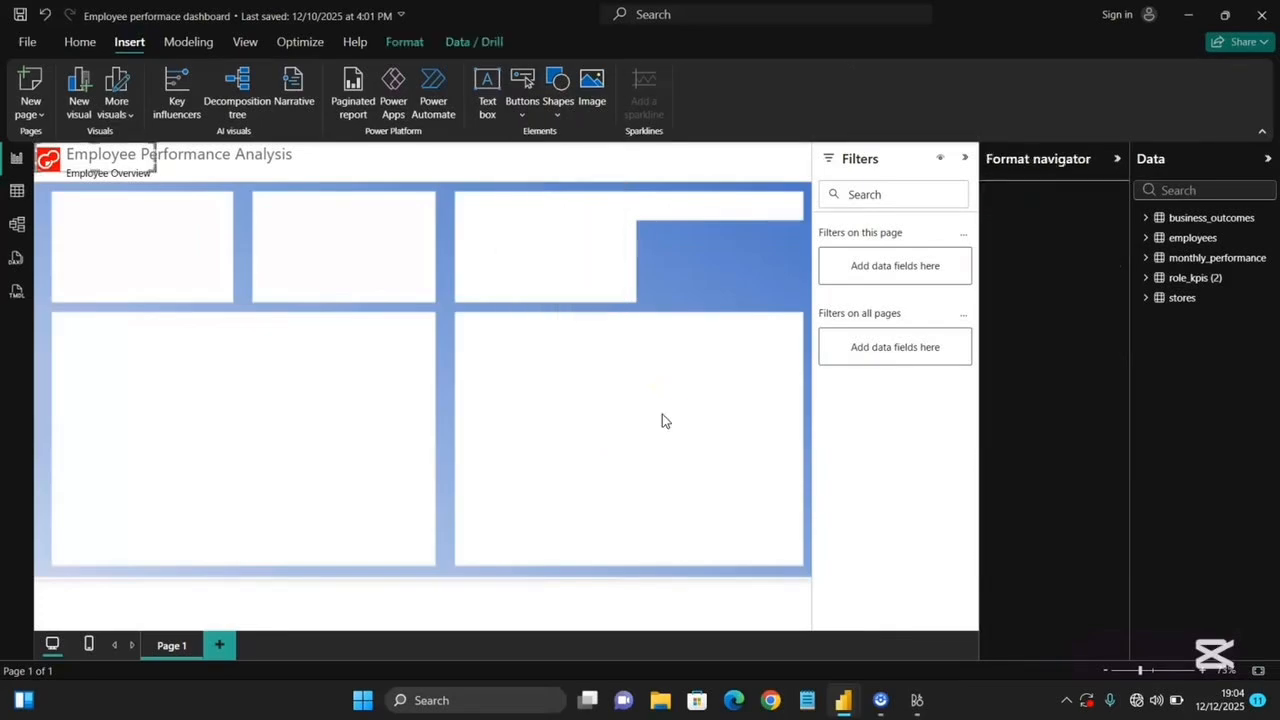
left_click_drag(100, 163, 607, 163)
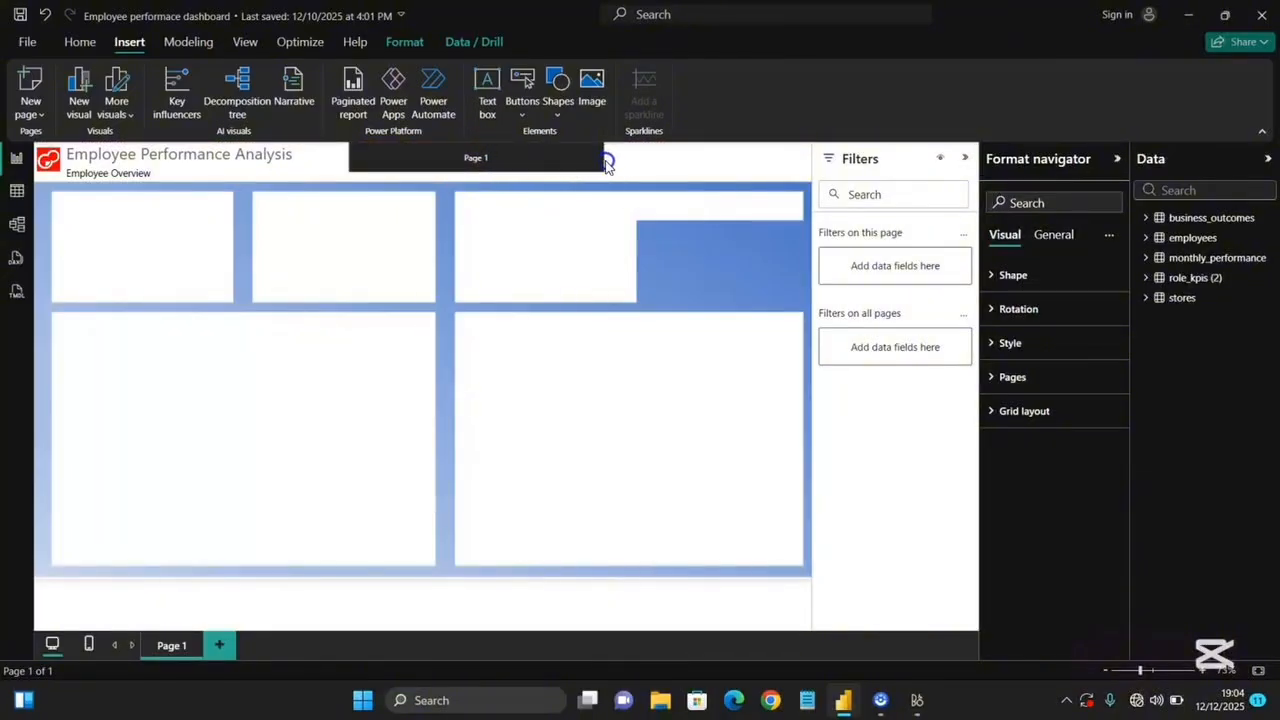
Examine the navigator's page options and grid layout orientation settings.
left_click(1013, 380)
left_click(1005, 598)
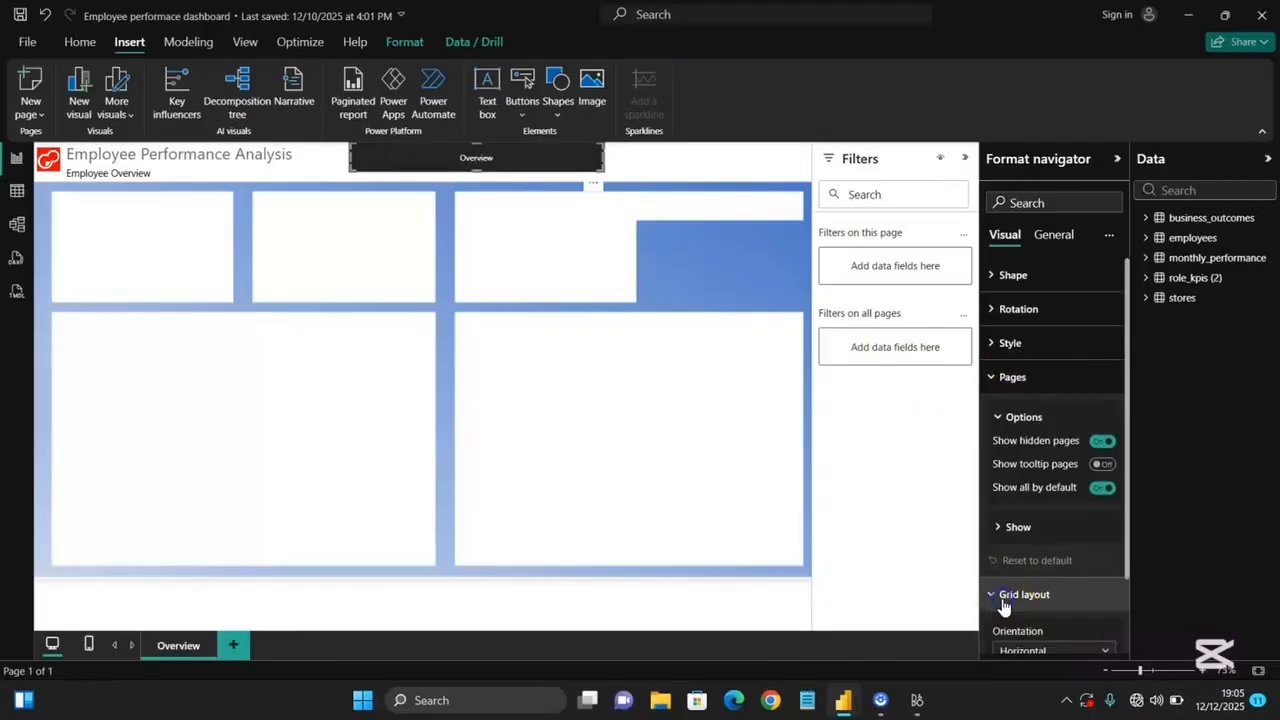
scroll(1010, 590, "down", 1)
left_click(1024, 562)
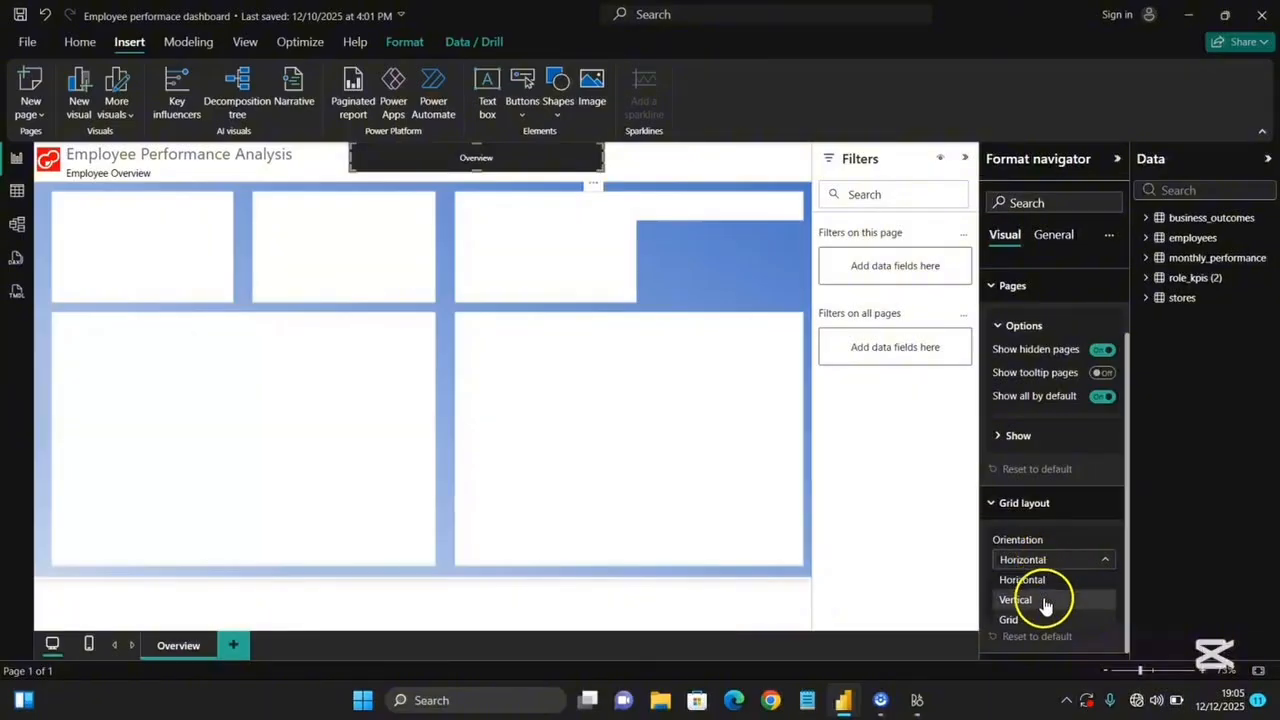
left_click(1029, 505)
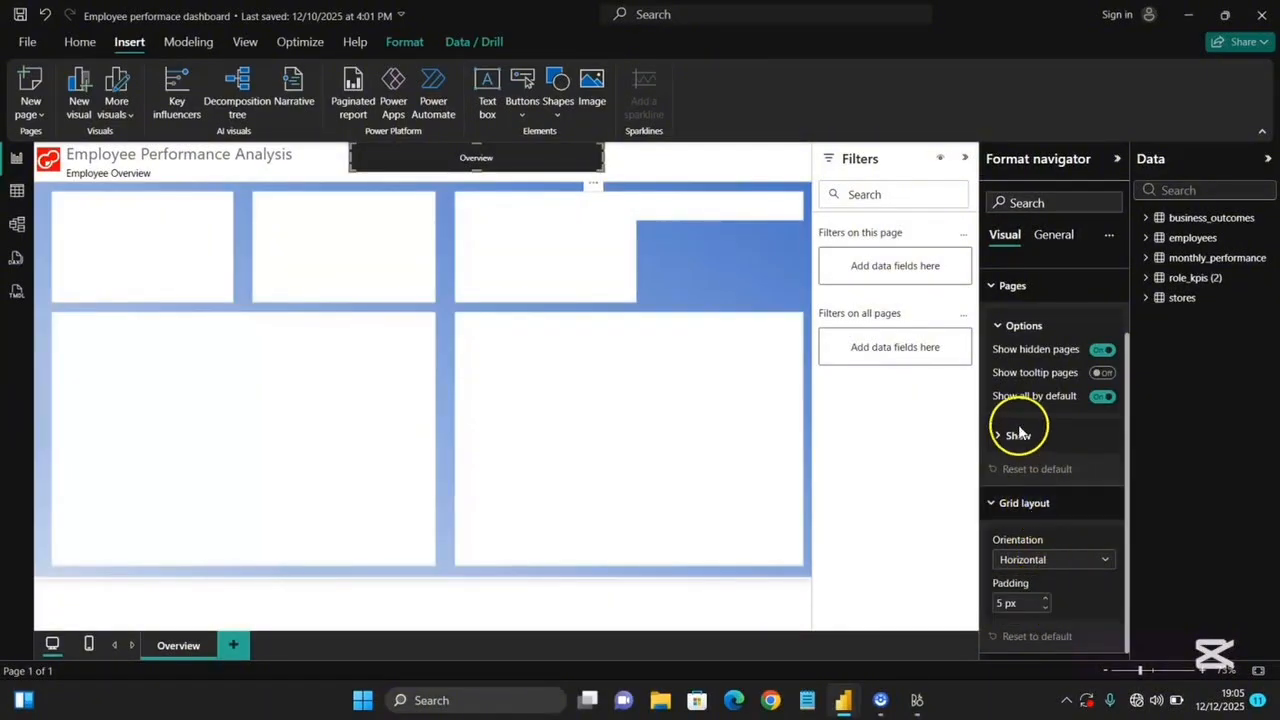
scroll(1018, 432, "up", 3)
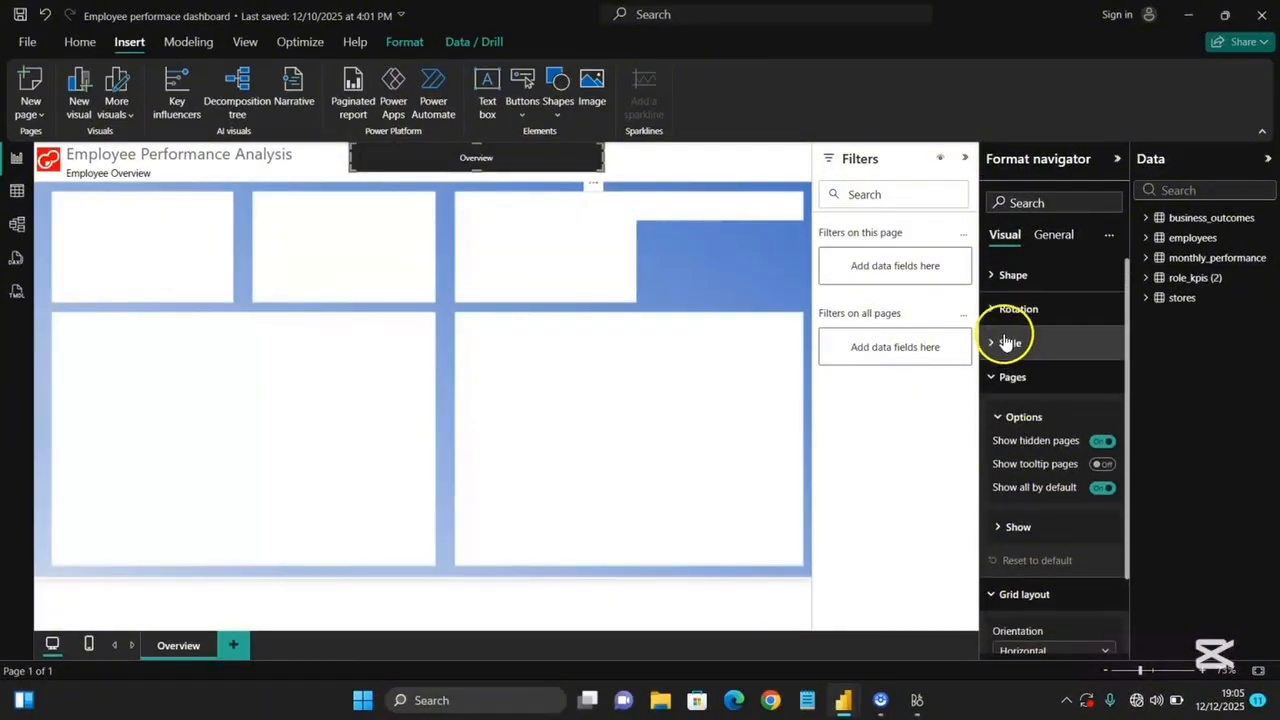
Set the navigator's default text font size to 12.
left_click(1006, 342)
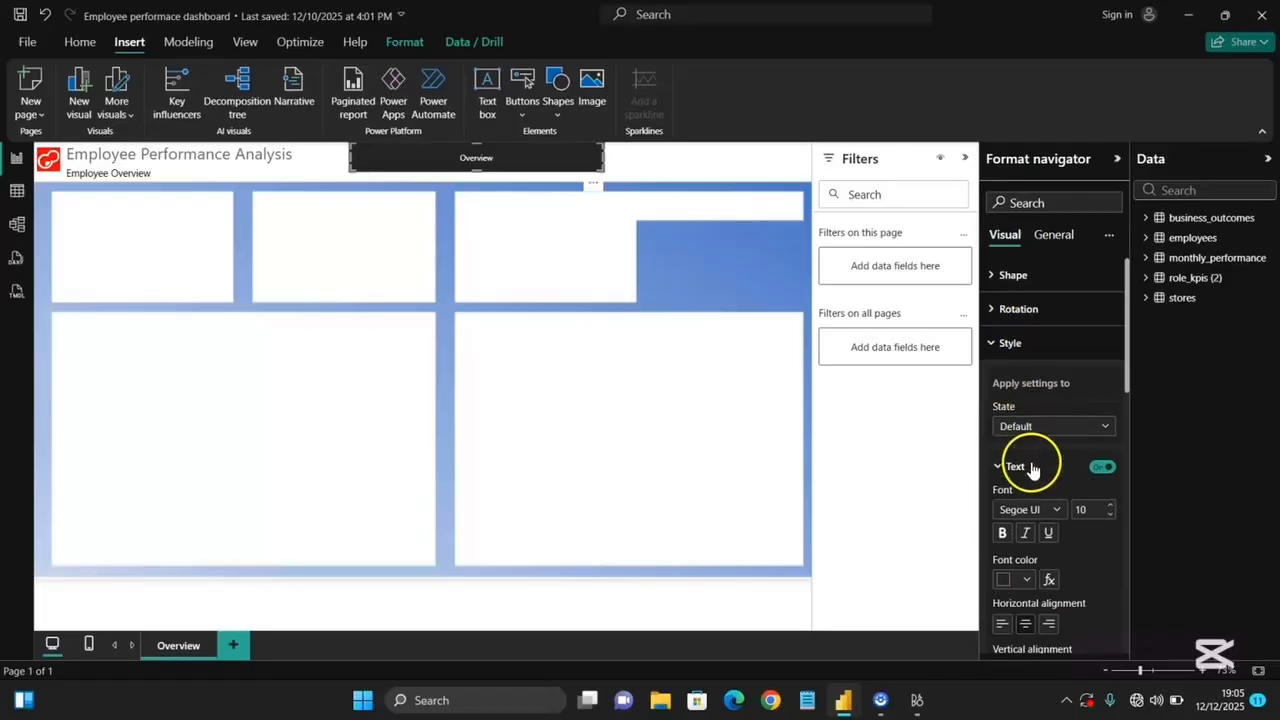
scroll(1030, 540, "down", 1)
left_click(1109, 447)
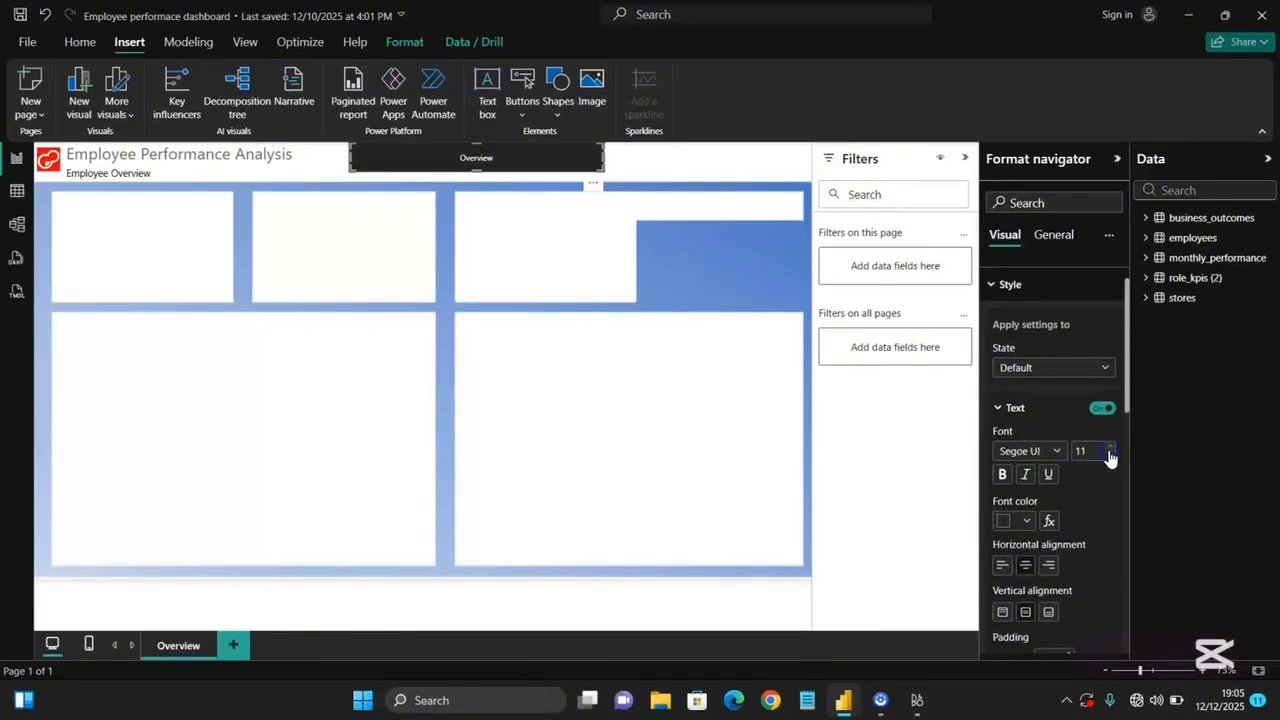
scroll(1091, 491, "down", 5)
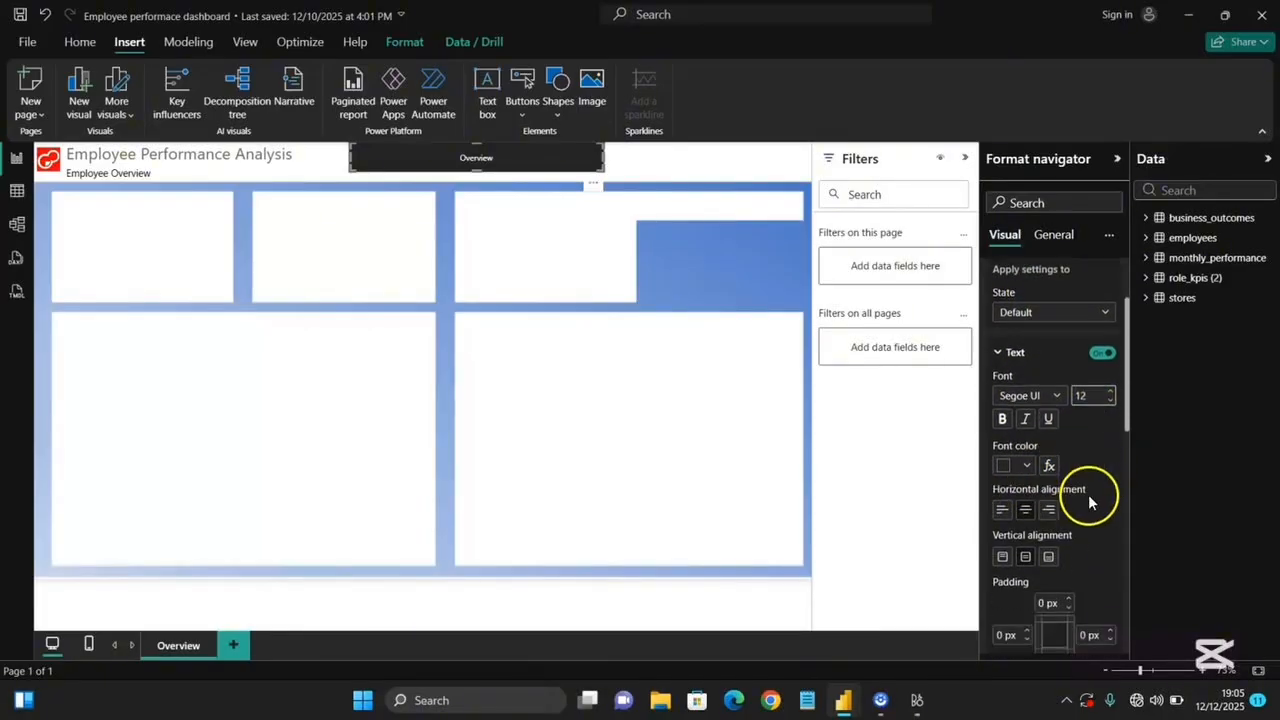
Set the navigator's default fill color to hex 4470AD and turn off its border.
left_click(1038, 408)
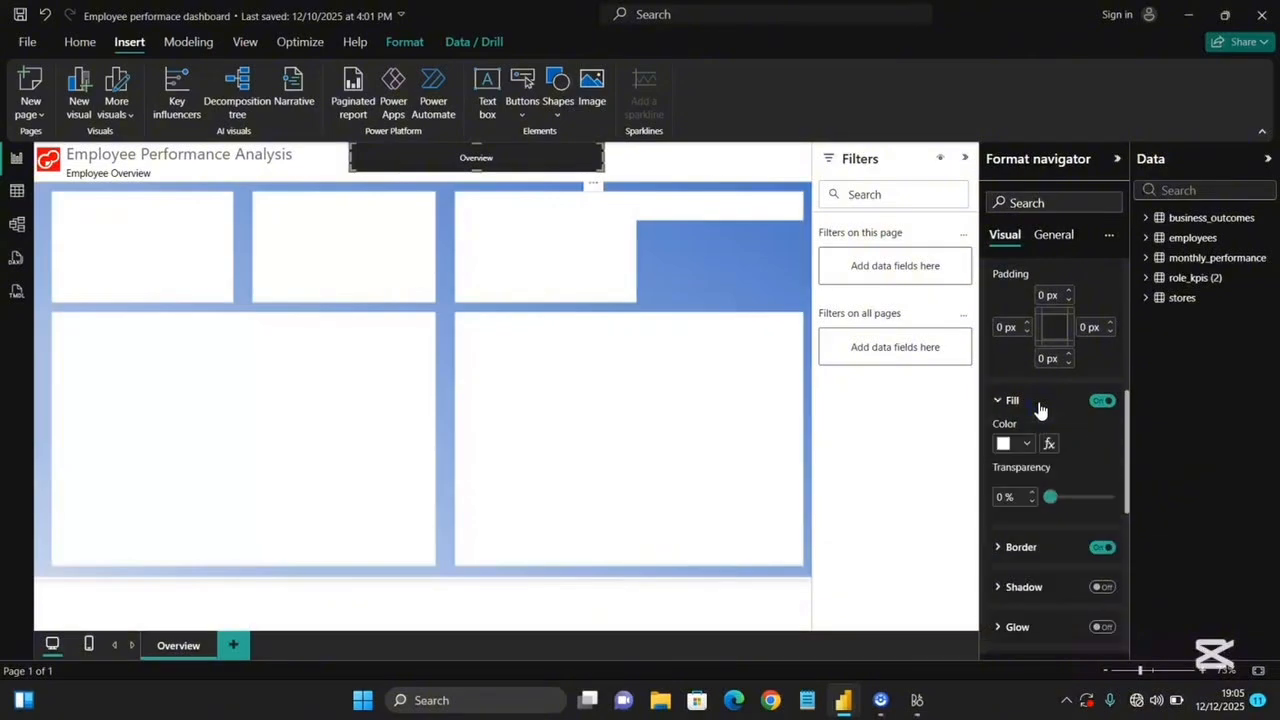
left_click(1025, 446)
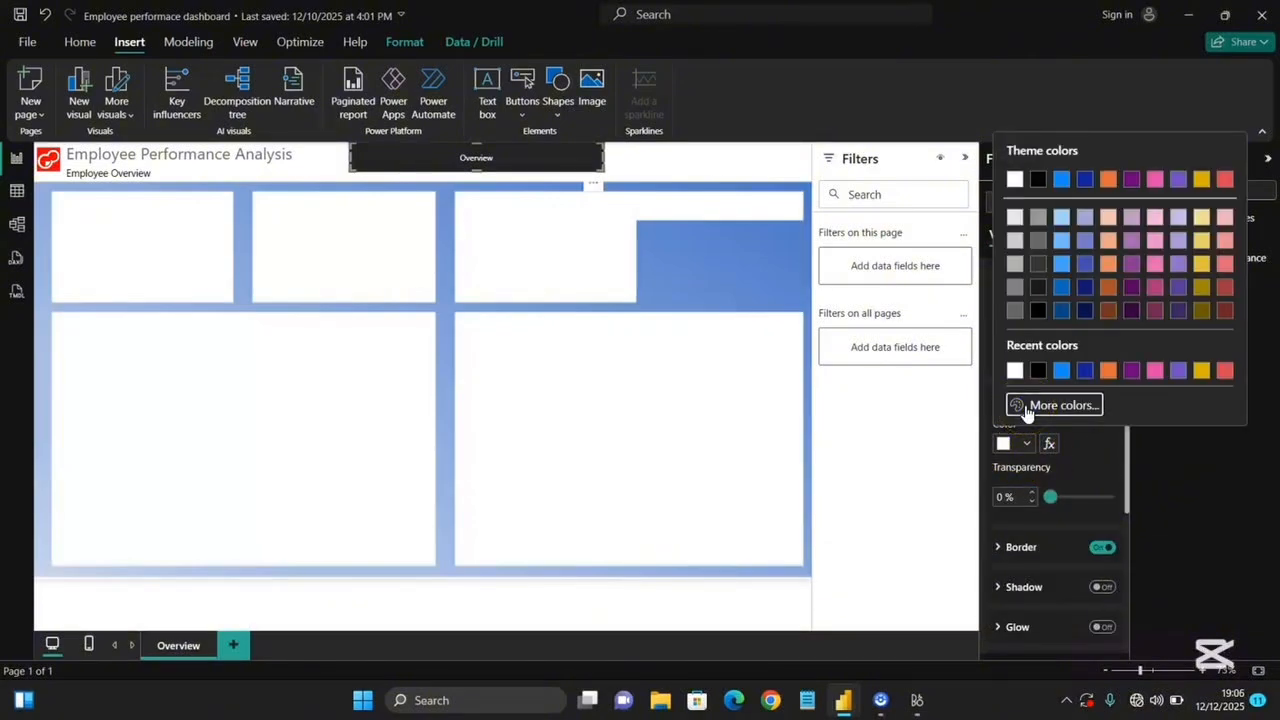
left_click(1025, 405)
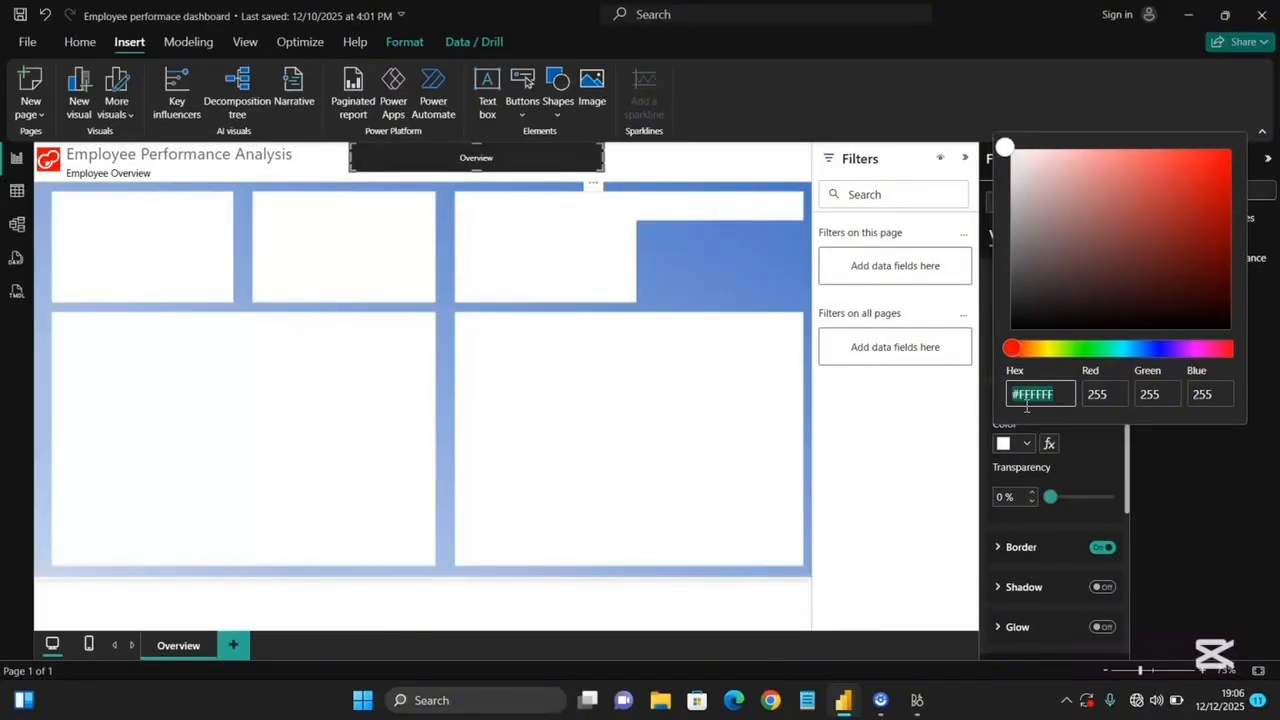
key("BackSpace")
type("4470AD")
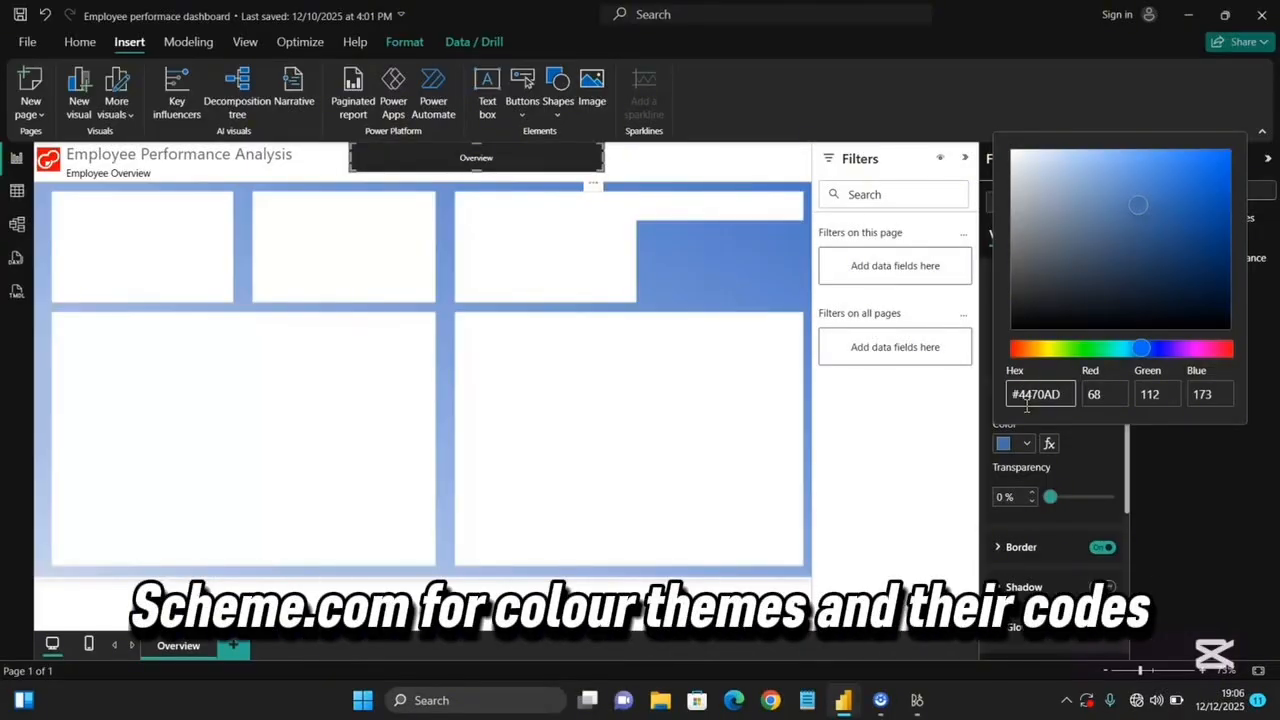
left_click(1008, 440)
scroll(1068, 442, "down", 1)
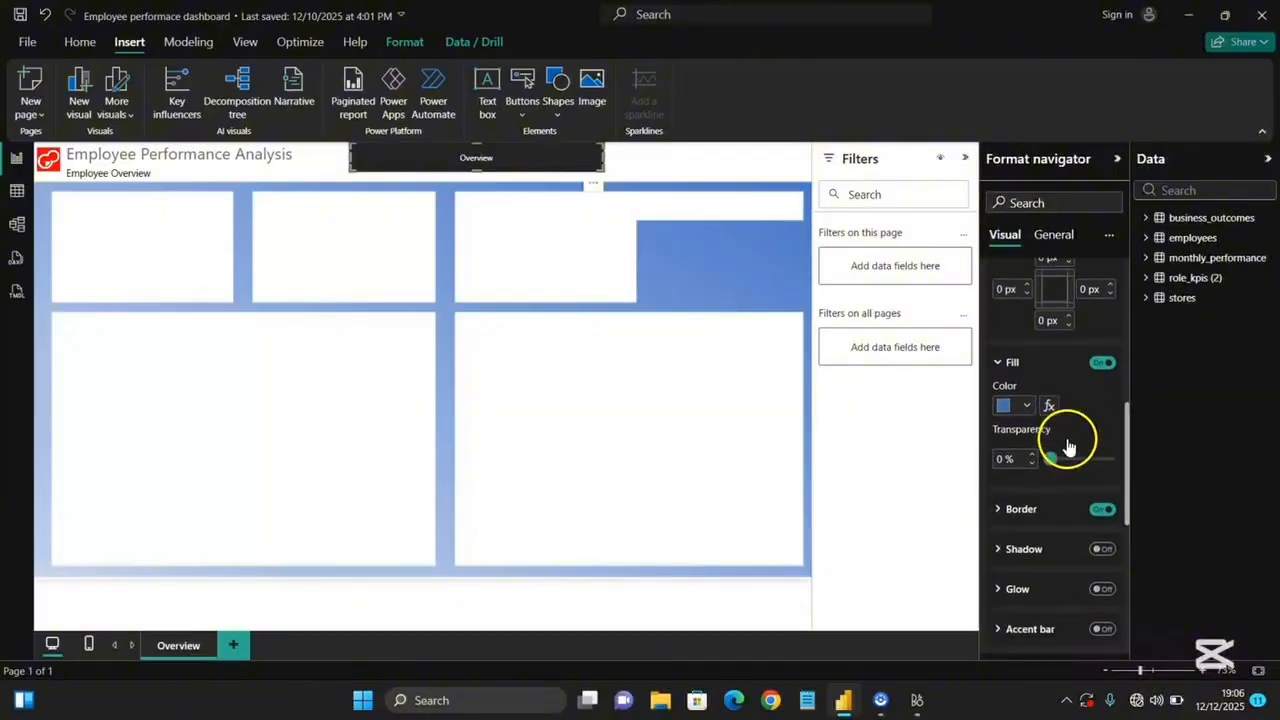
left_click(1101, 489)
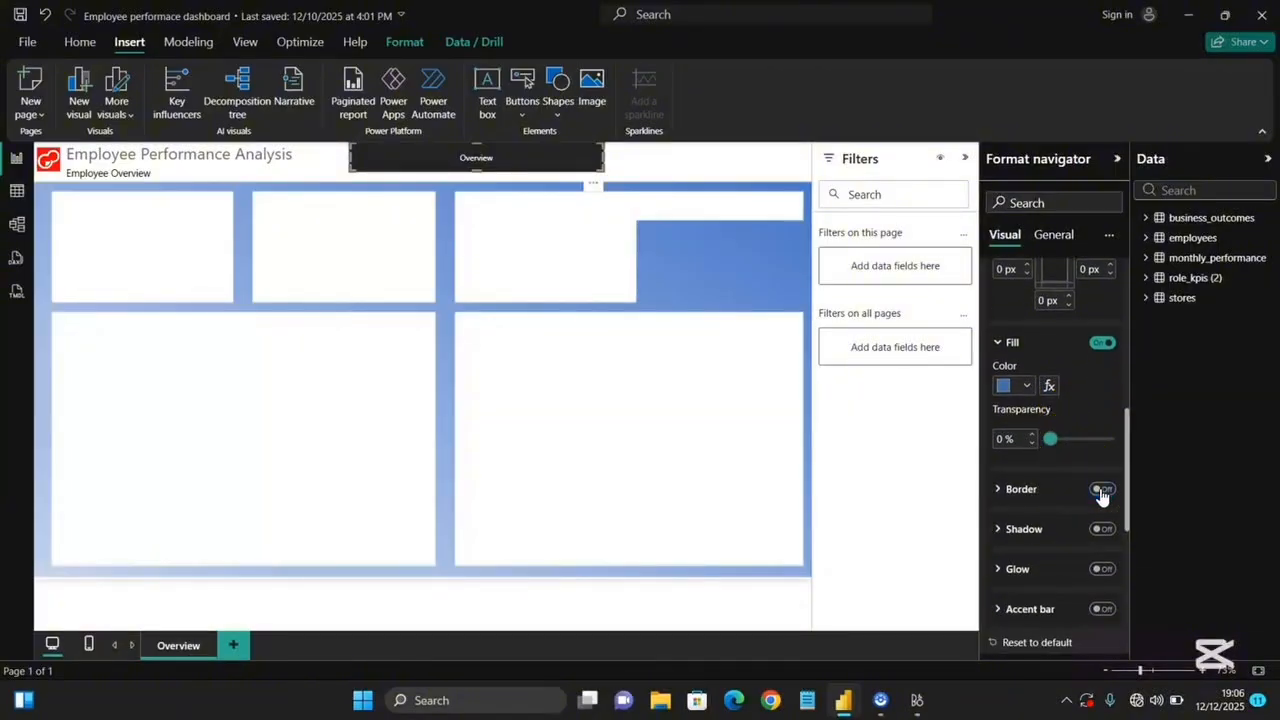
Switch the navigator style state to Selected and set its fill color to hex 233C67.
scroll(1083, 437, "up", 5)
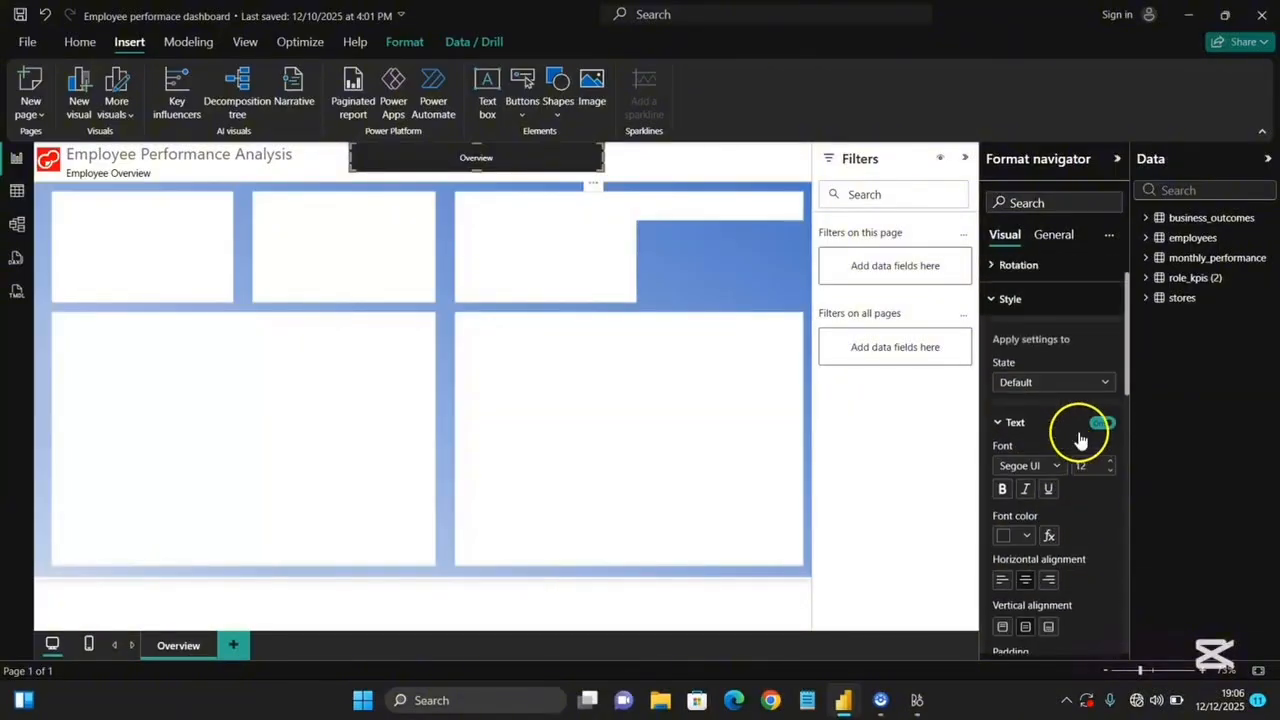
left_click(1048, 383)
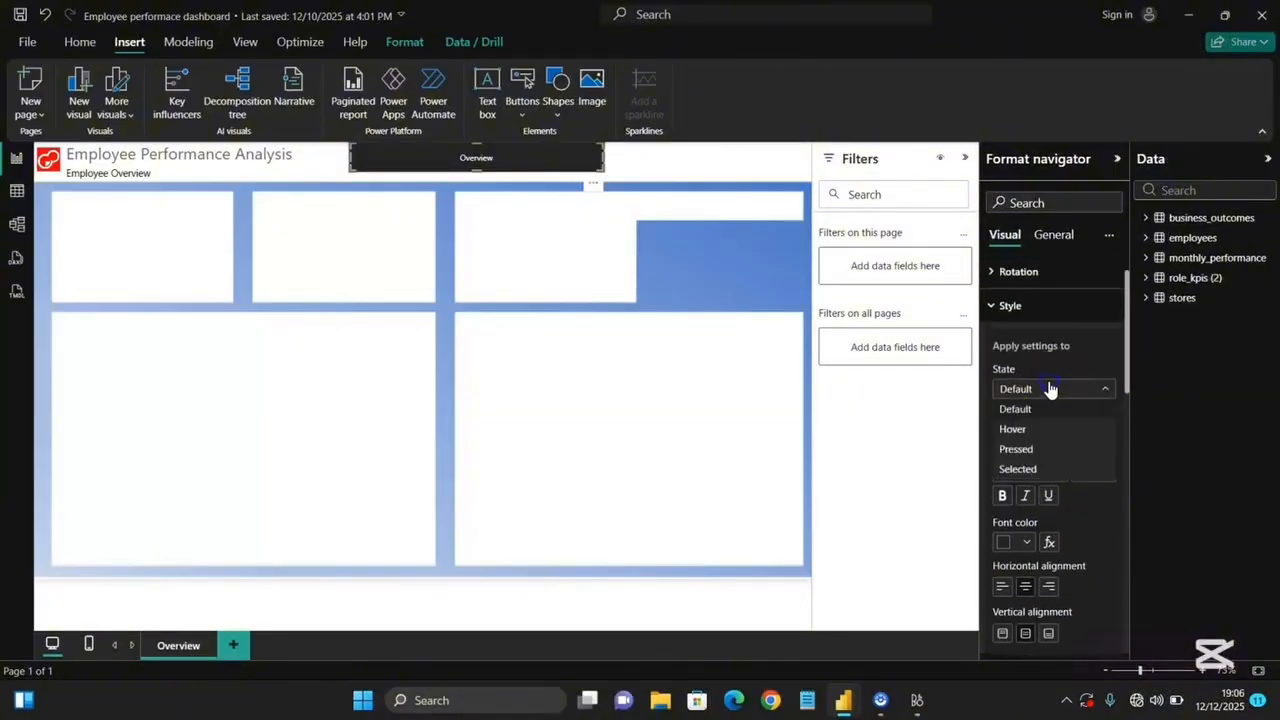
left_click(1043, 470)
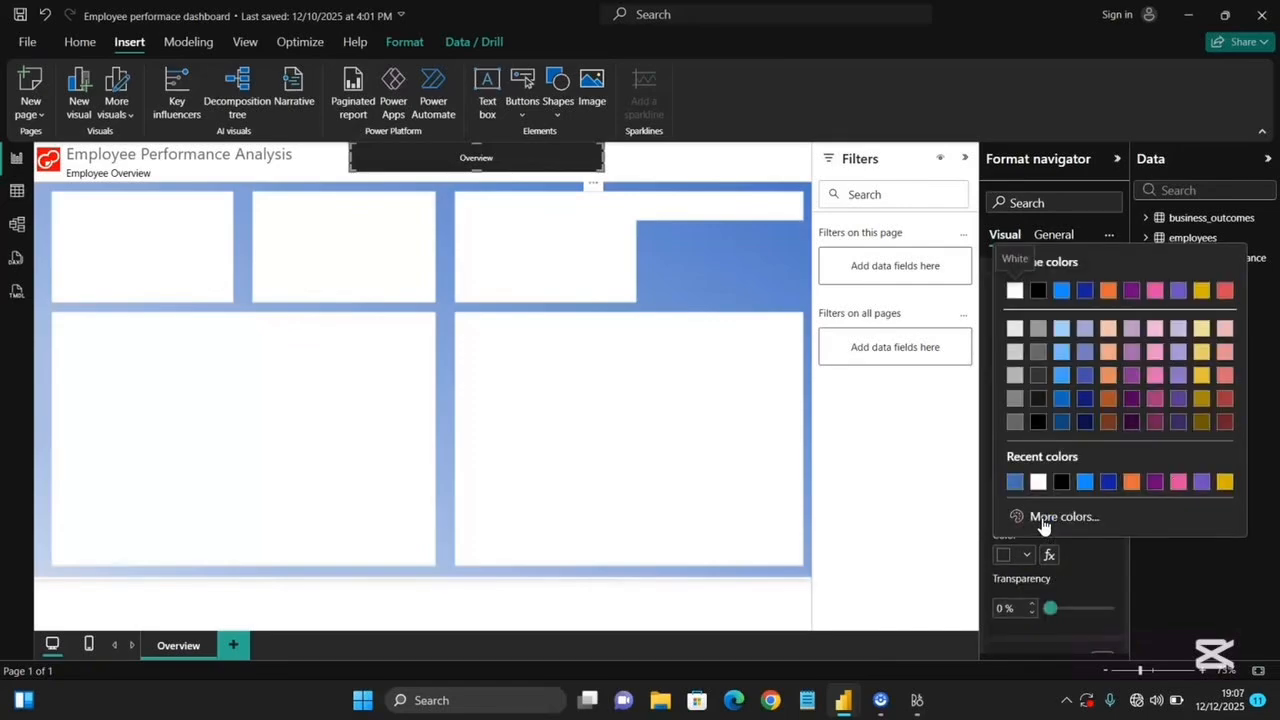
left_click(1043, 517)
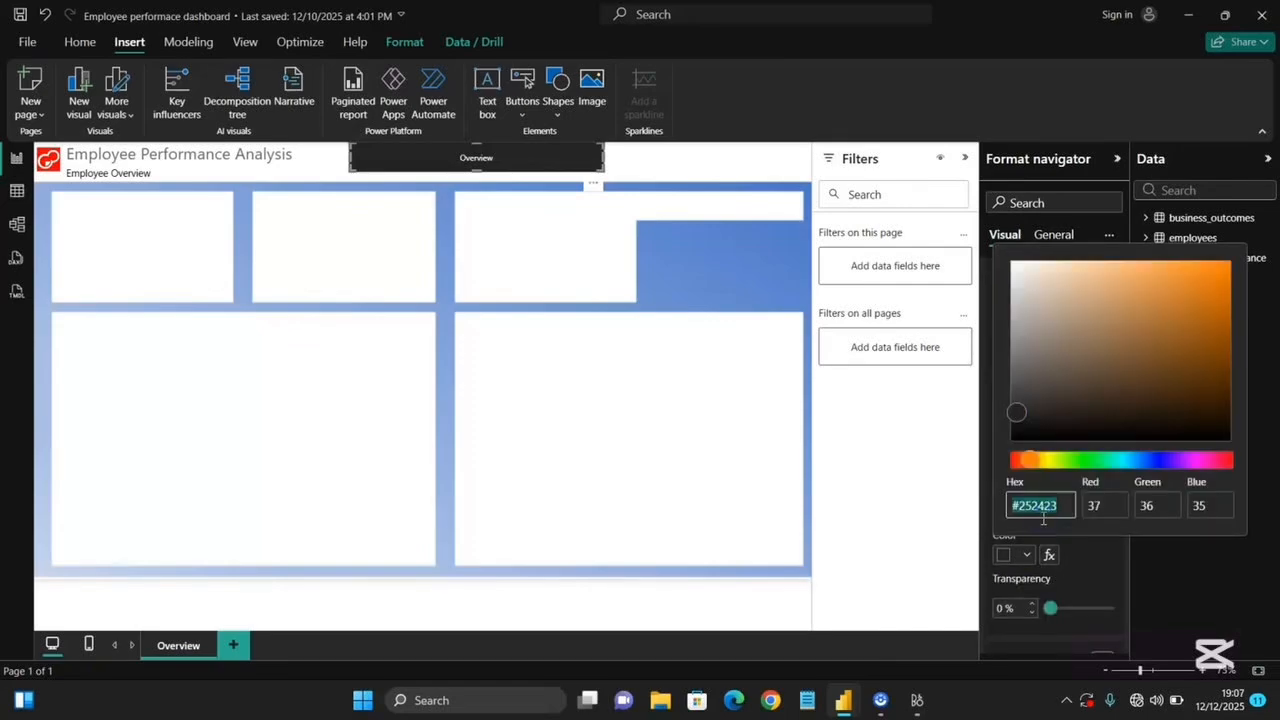
type("233c67")
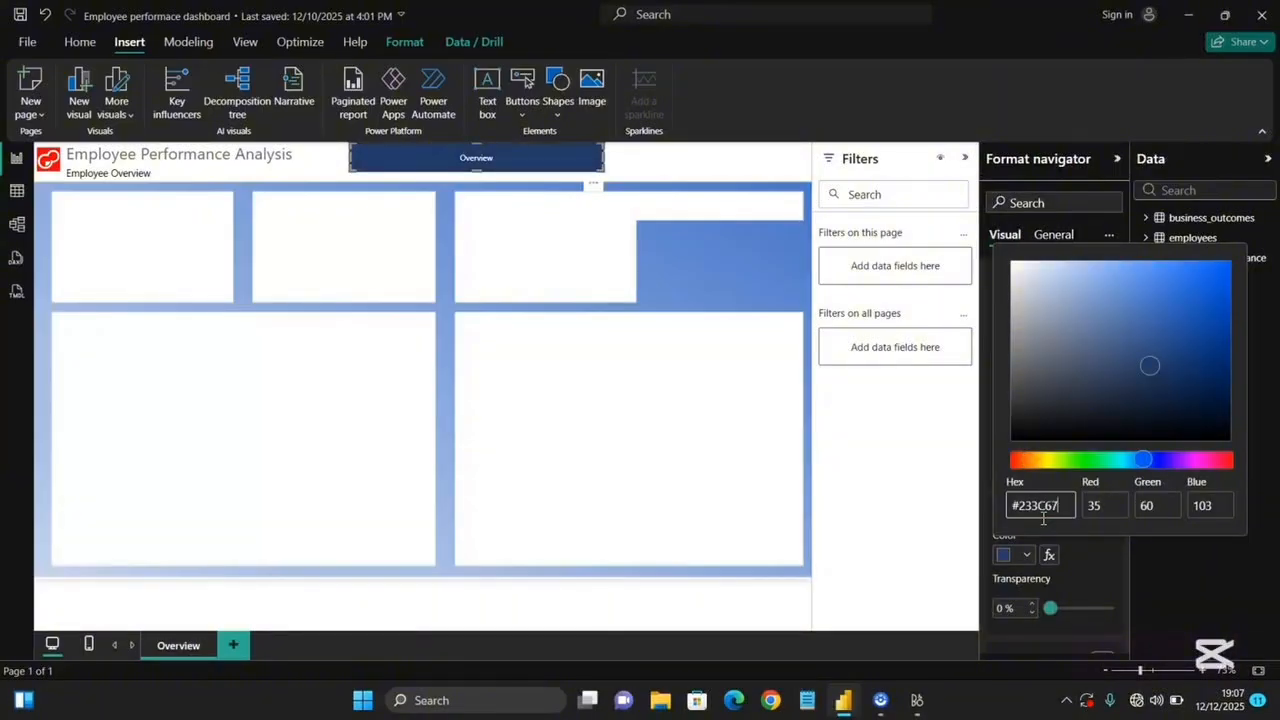
left_click(1071, 584)
Duplicate the Overview page.
scroll(1066, 618, "down", 2)
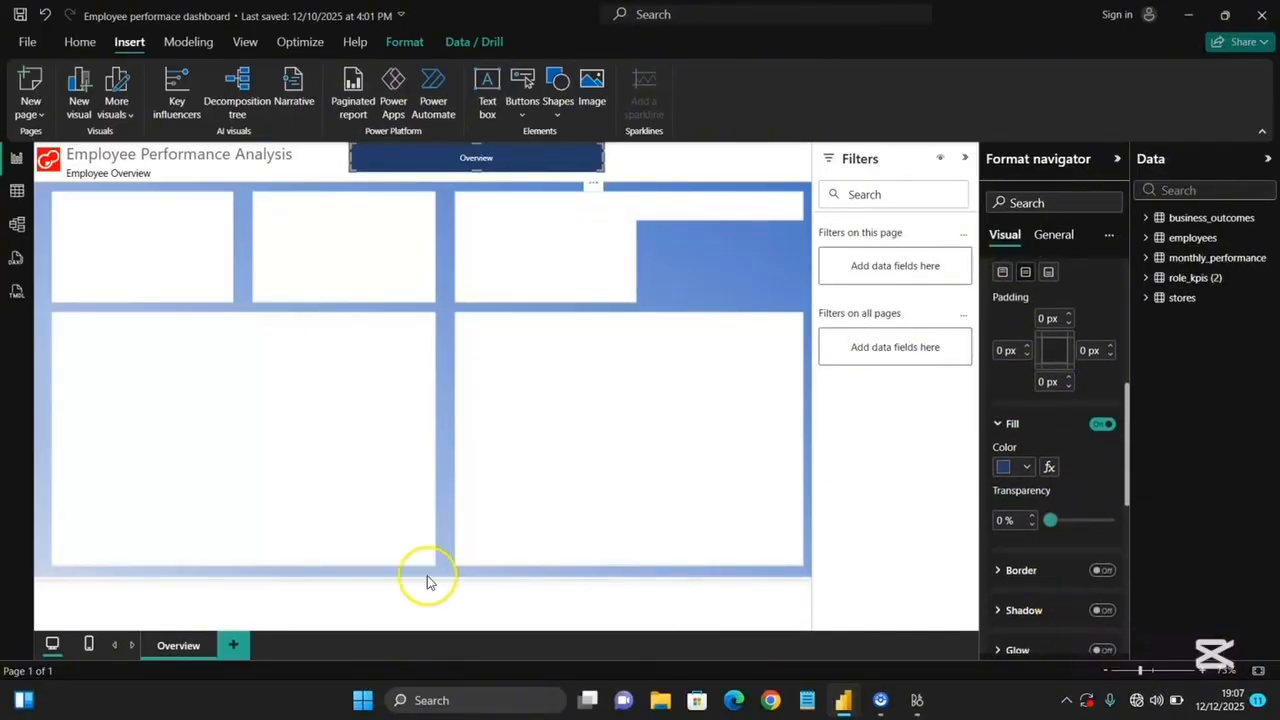
right_click(188, 648)
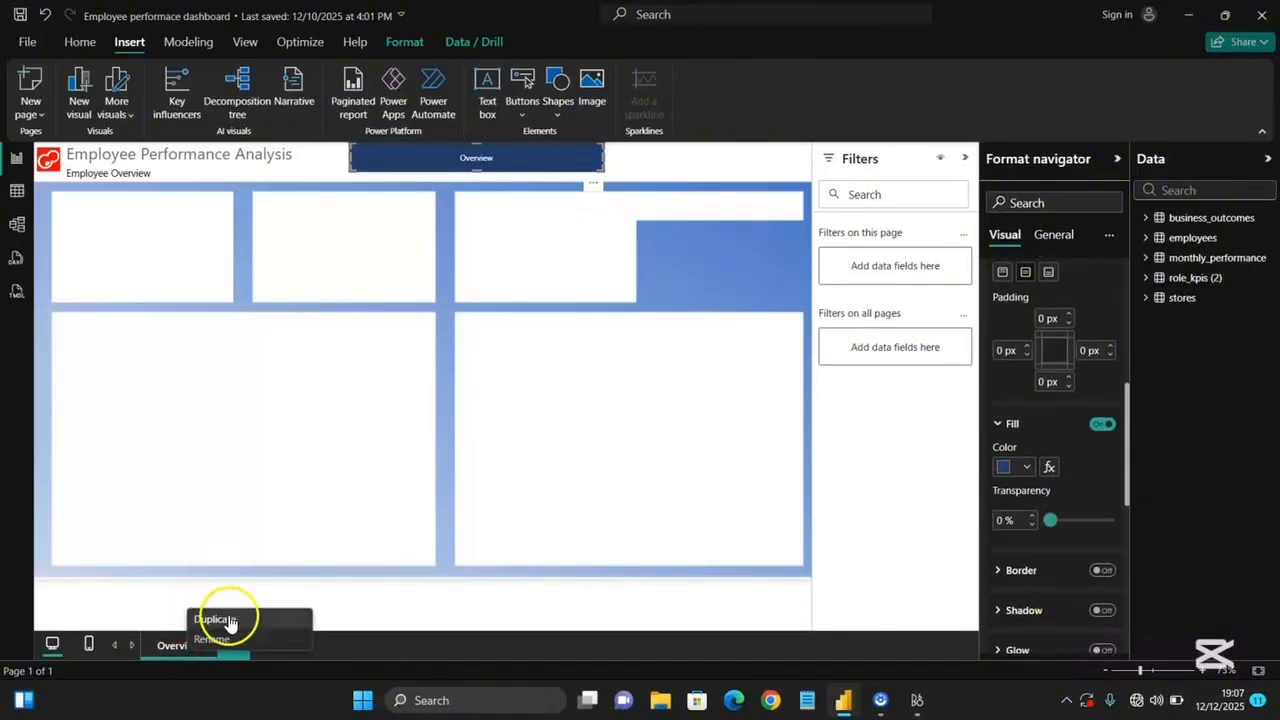
left_click(212, 619)
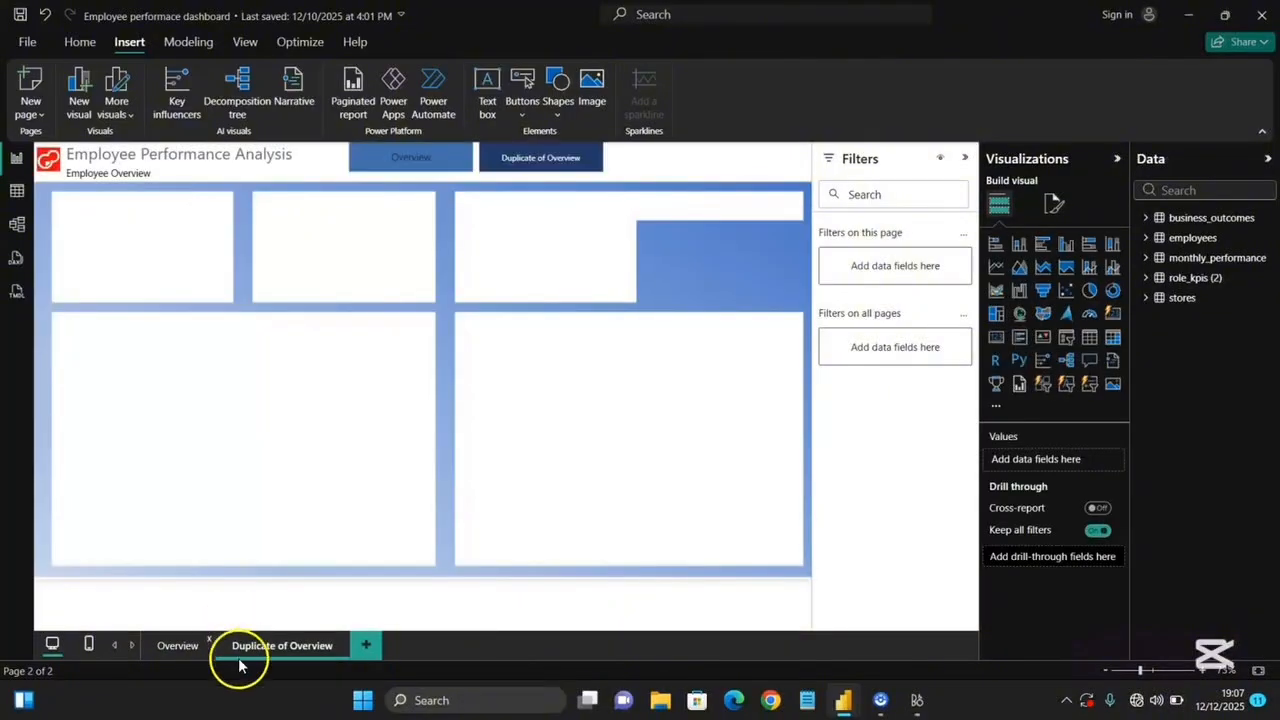
Duplicate the copied page again and rename the second page to Employees.
right_click(290, 646)
left_click(306, 557)
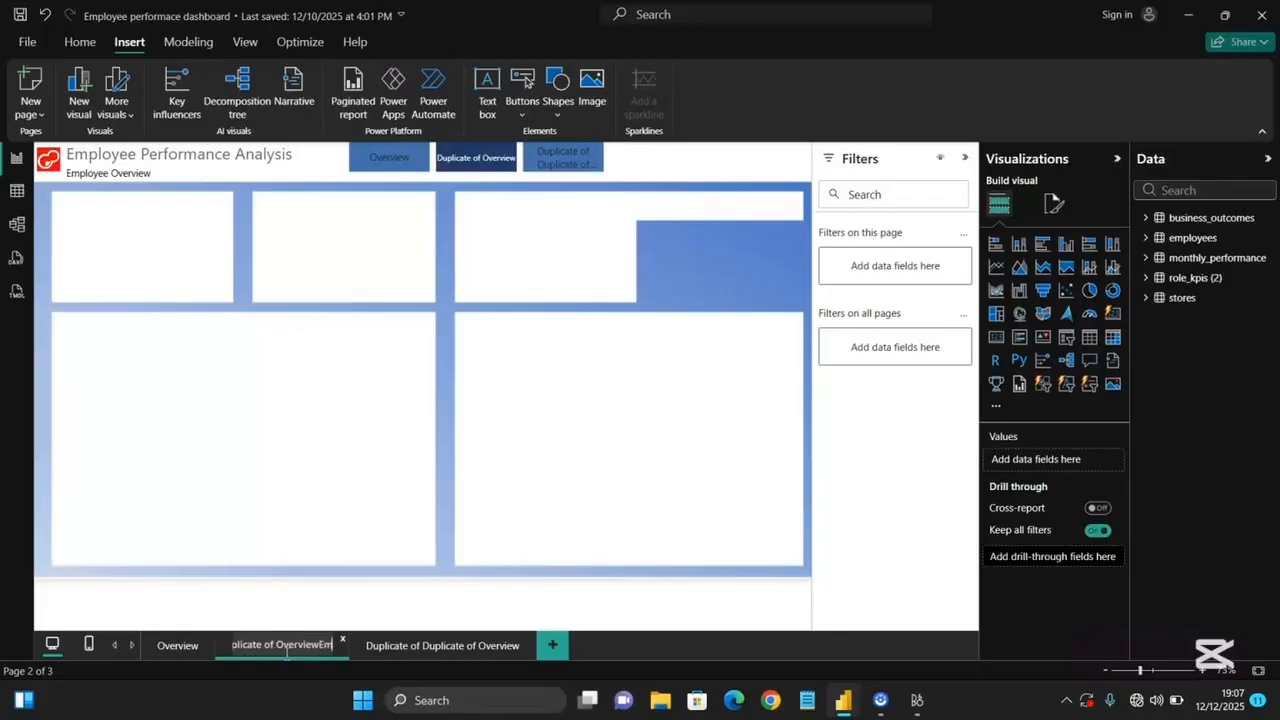
key("BackSpace")
key("BackSpace")
key("BackSpace")
key("BackSpace")
key("BackSpace")
key("BackSpace")
key("BackSpace")
key("BackSpace")
key("BackSpace")
key("BackSpace")
key("BackSpace")
key("BackSpace")
key("BackSpace")
key("BackSpace")
key("BackSpace")
key("BackSpace")
key("BackSpace")
key("BackSpace")
key("BackSpace")
key("BackSpace")
type("Employees")
Rename the third page to Performance.
left_click(386, 648)
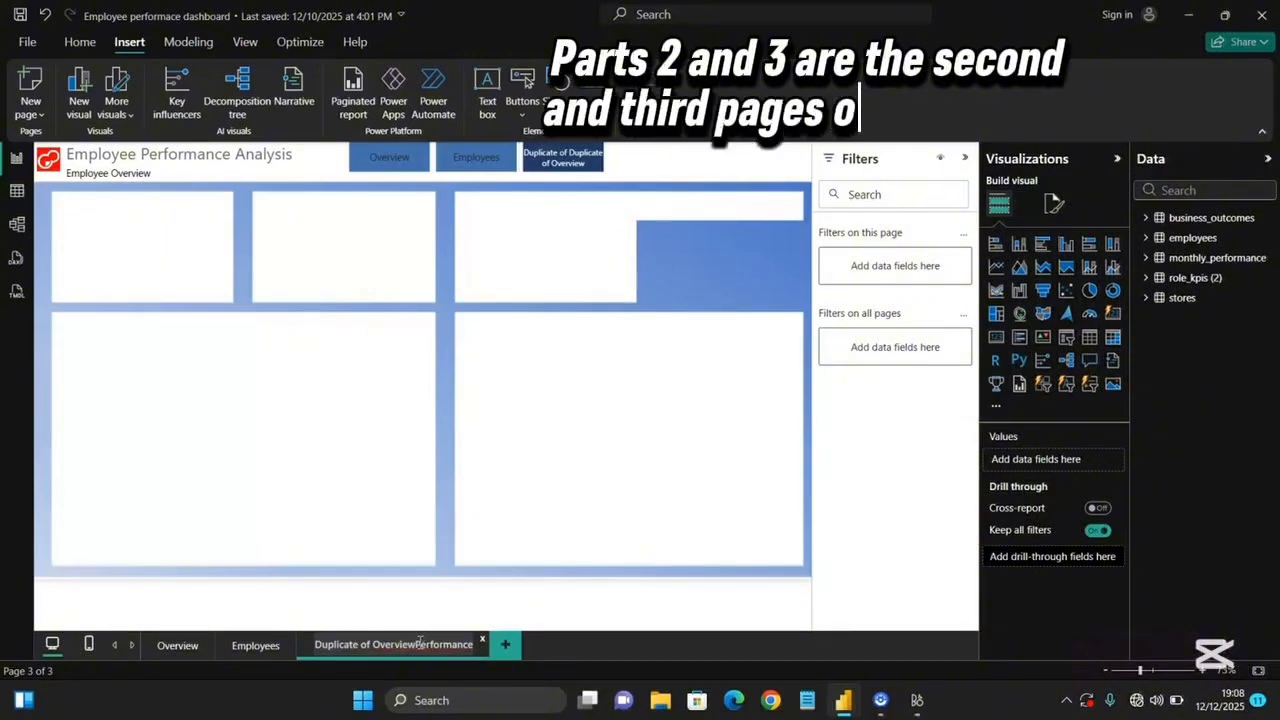
key("BackSpace")
key("BackSpace")
key("BackSpace")
key("BackSpace")
key("BackSpace")
key("BackSpace")
key("BackSpace")
key("BackSpace")
key("BackSpace")
key("BackSpace")
key("BackSpace")
key("BackSpace")
key("BackSpace")
key("BackSpace")
key("BackSpace")
key("BackSpace")
key("BackSpace")
key("BackSpace")
key("BackSpace")
key("BackSpace")
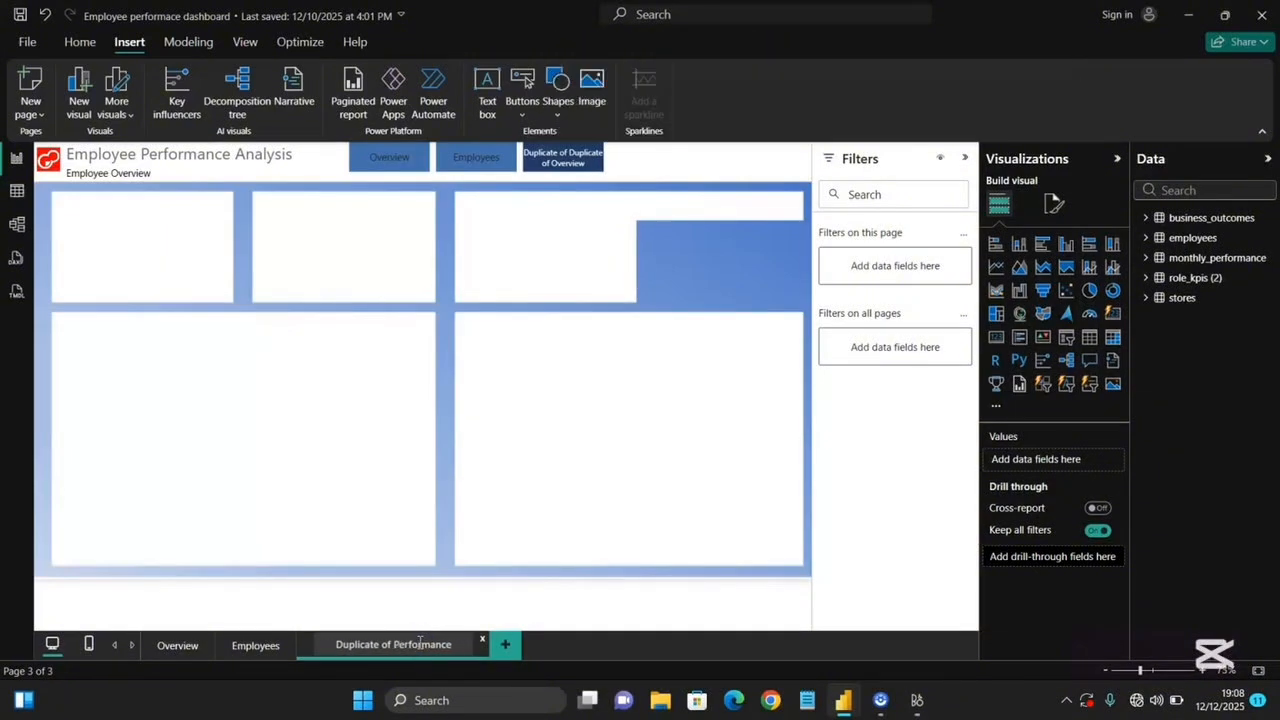
On the Overview page, set the navigator's Default state font color to white.
left_click(166, 652)
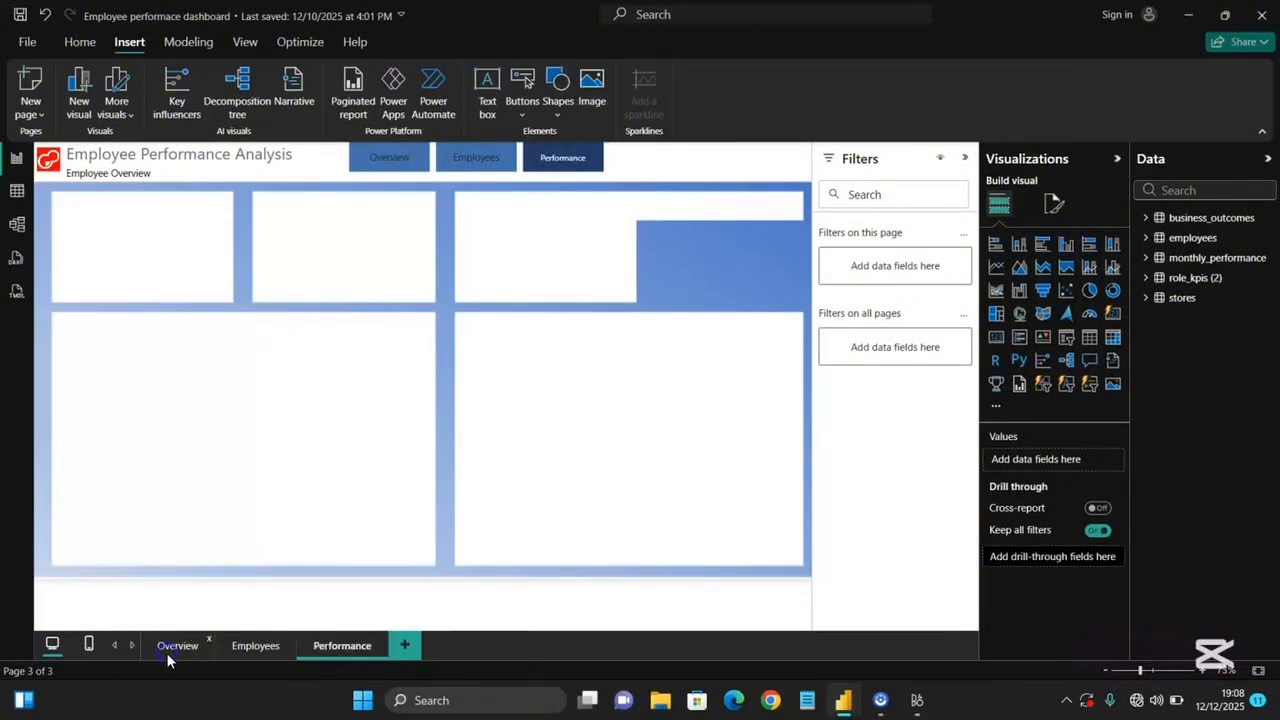
left_click(521, 168)
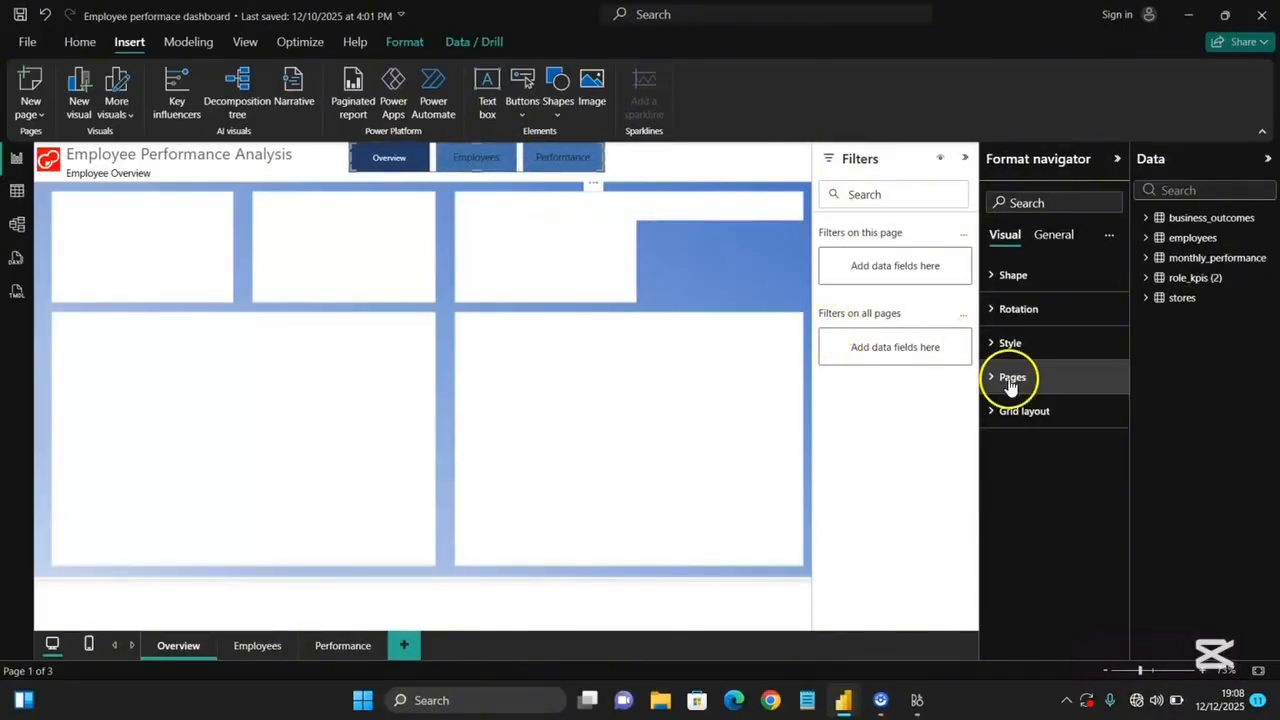
left_click(1040, 343)
scroll(1040, 530, "down", 1)
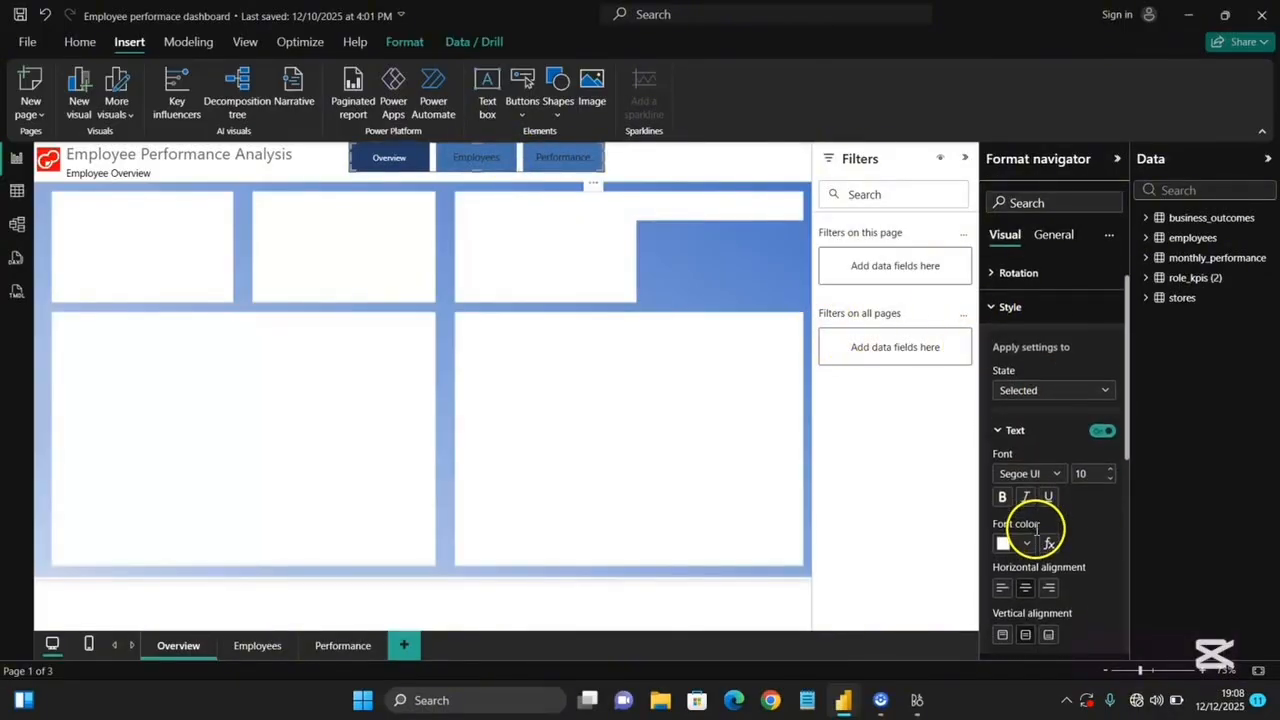
scroll(1048, 500, "down", 5)
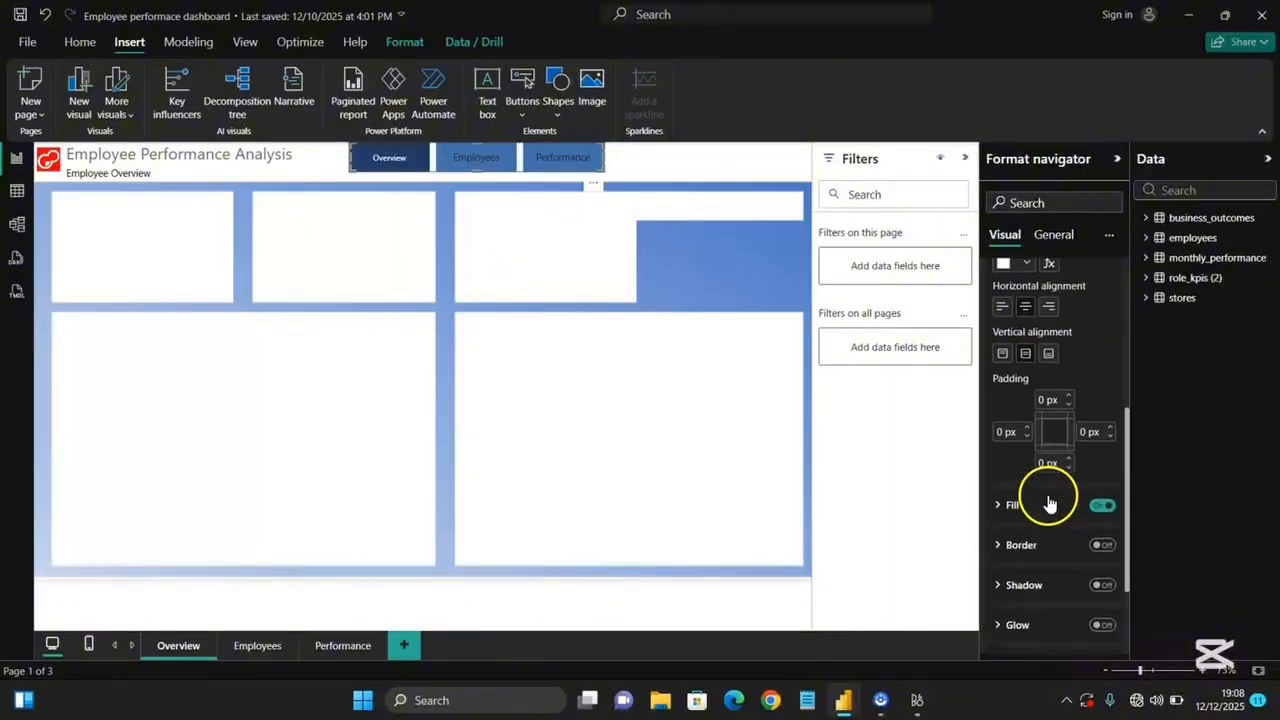
scroll(1048, 500, "up", 6)
left_click(1050, 425)
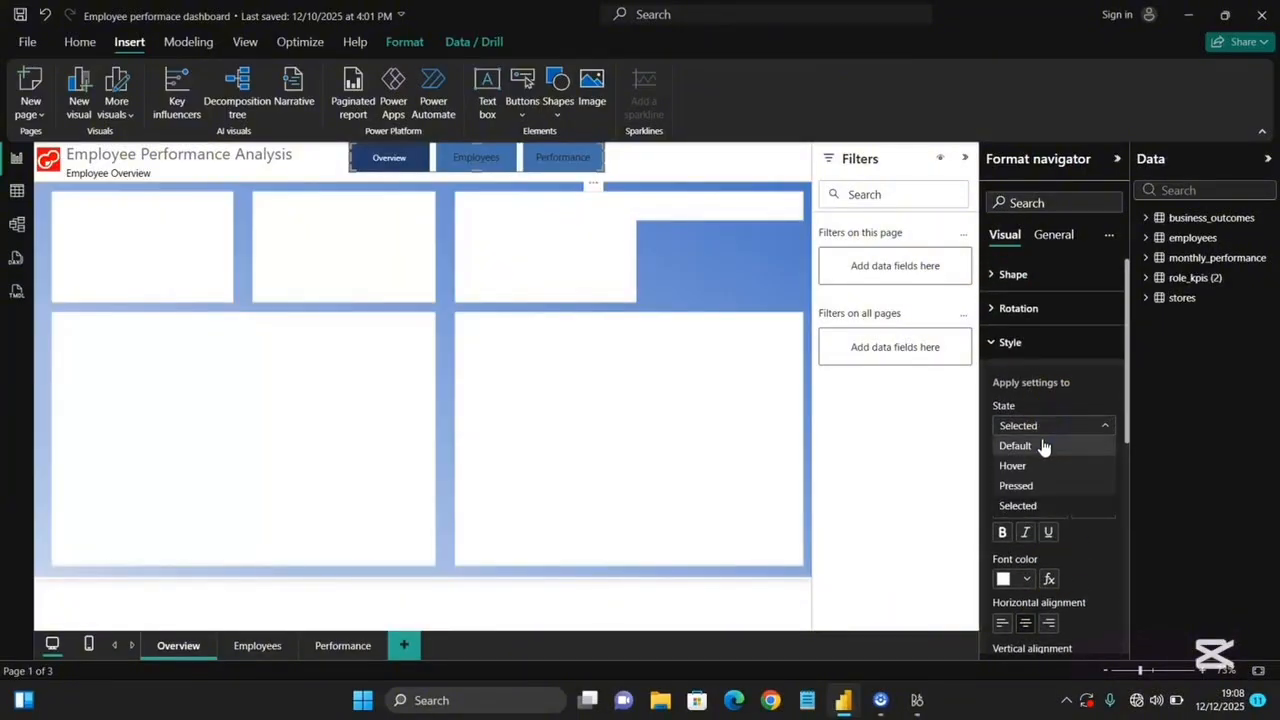
left_click(1041, 446)
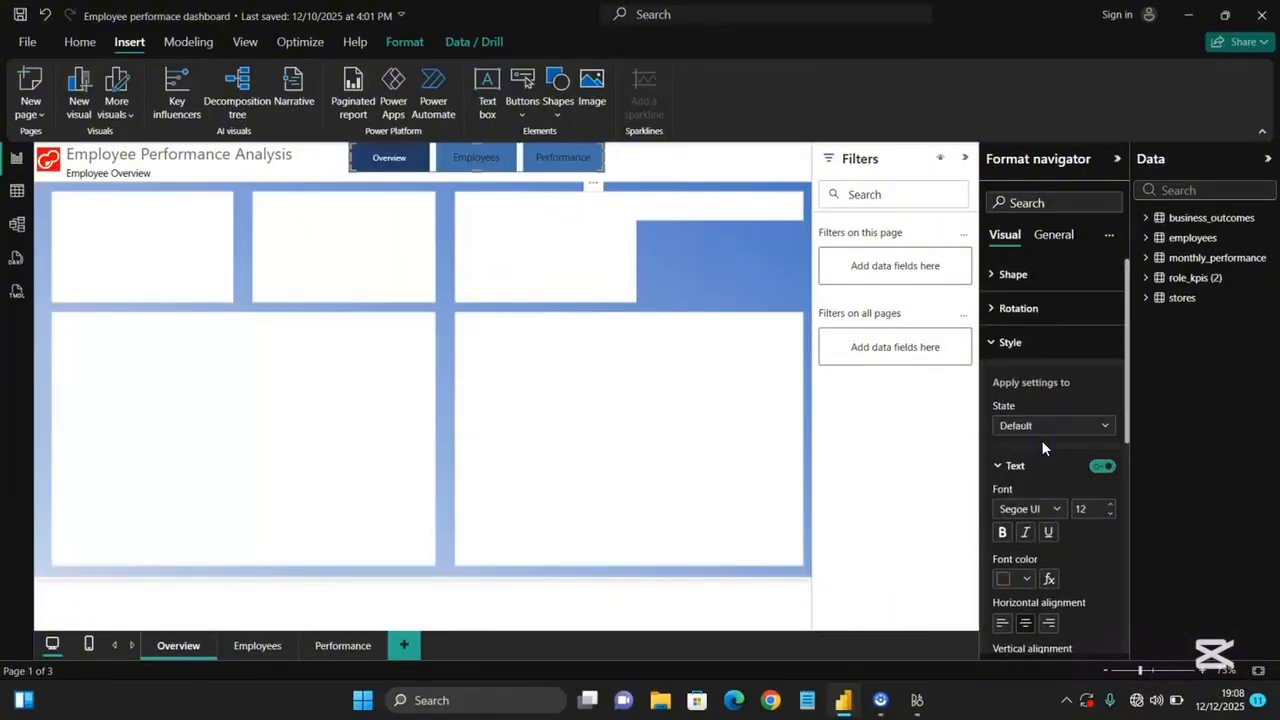
scroll(1041, 545, "down", 3)
scroll(1040, 540, "up", 1)
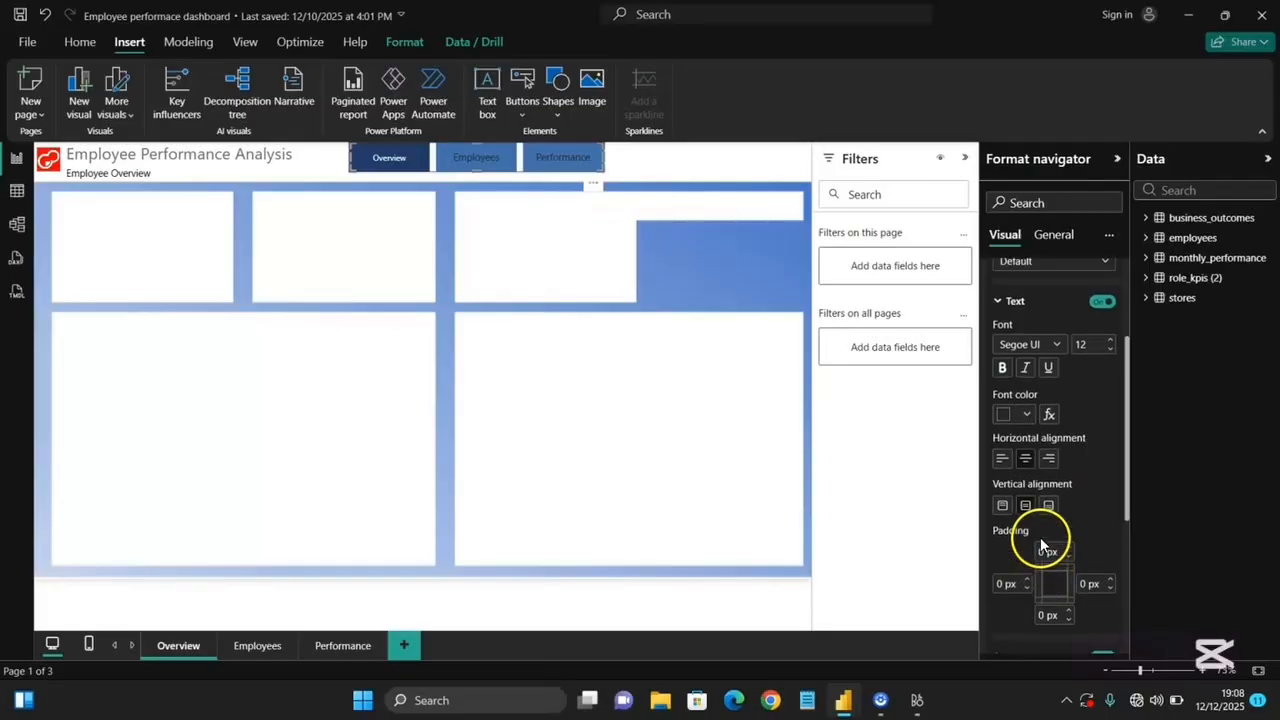
left_click(1027, 414)
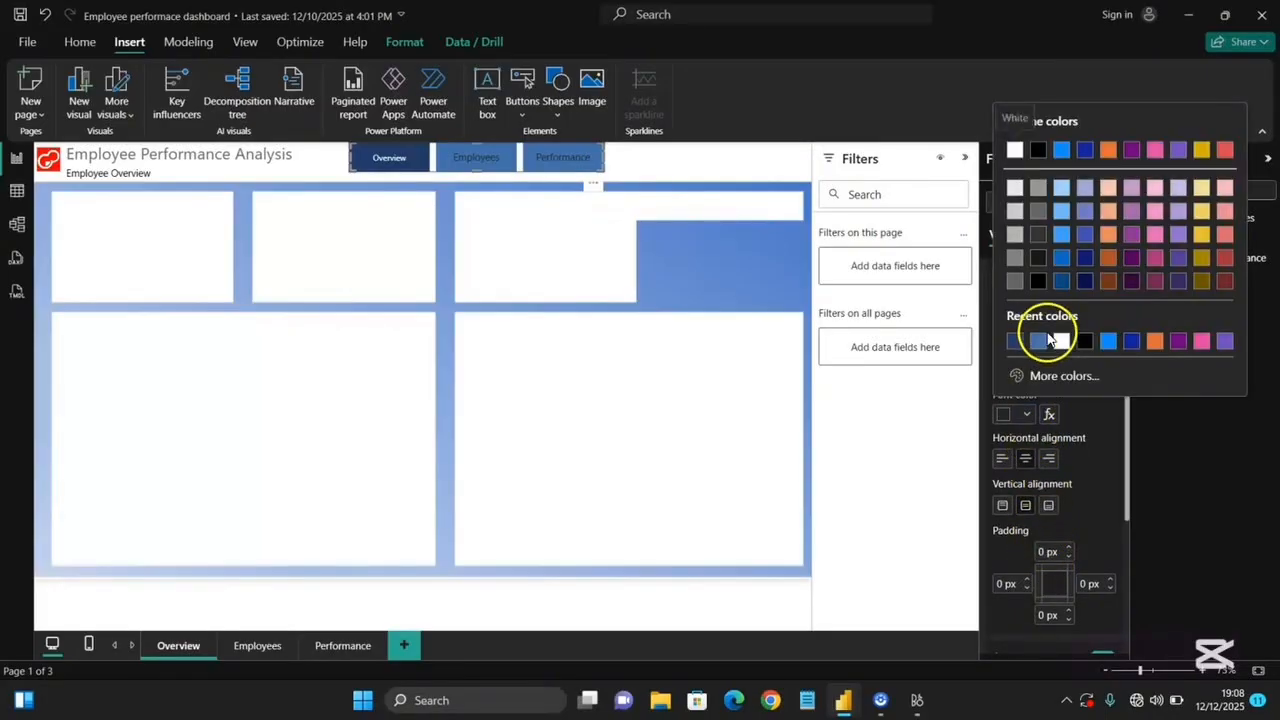
left_click(1016, 340)
Set the navigator's Hover state fill color to a recent blue, then switch the style state back to Selected.
scroll(1058, 475, "down", 3)
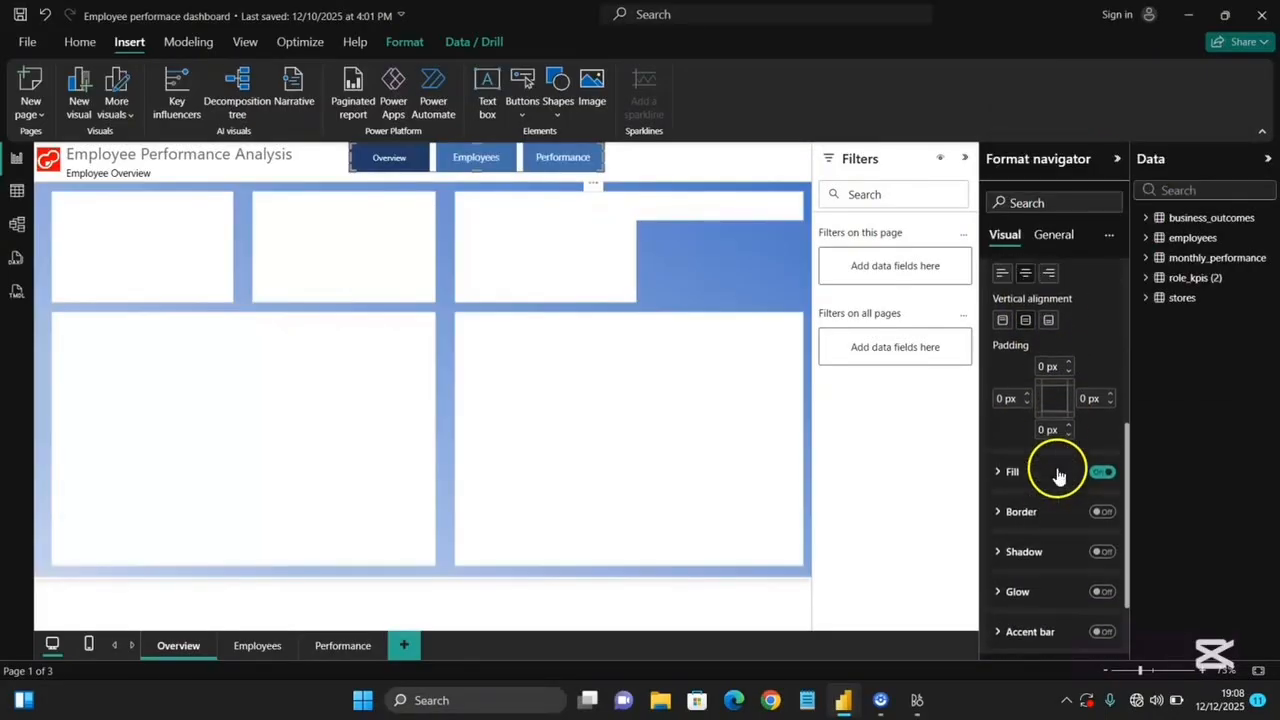
scroll(1058, 475, "up", 4)
scroll(1058, 472, "down", 3)
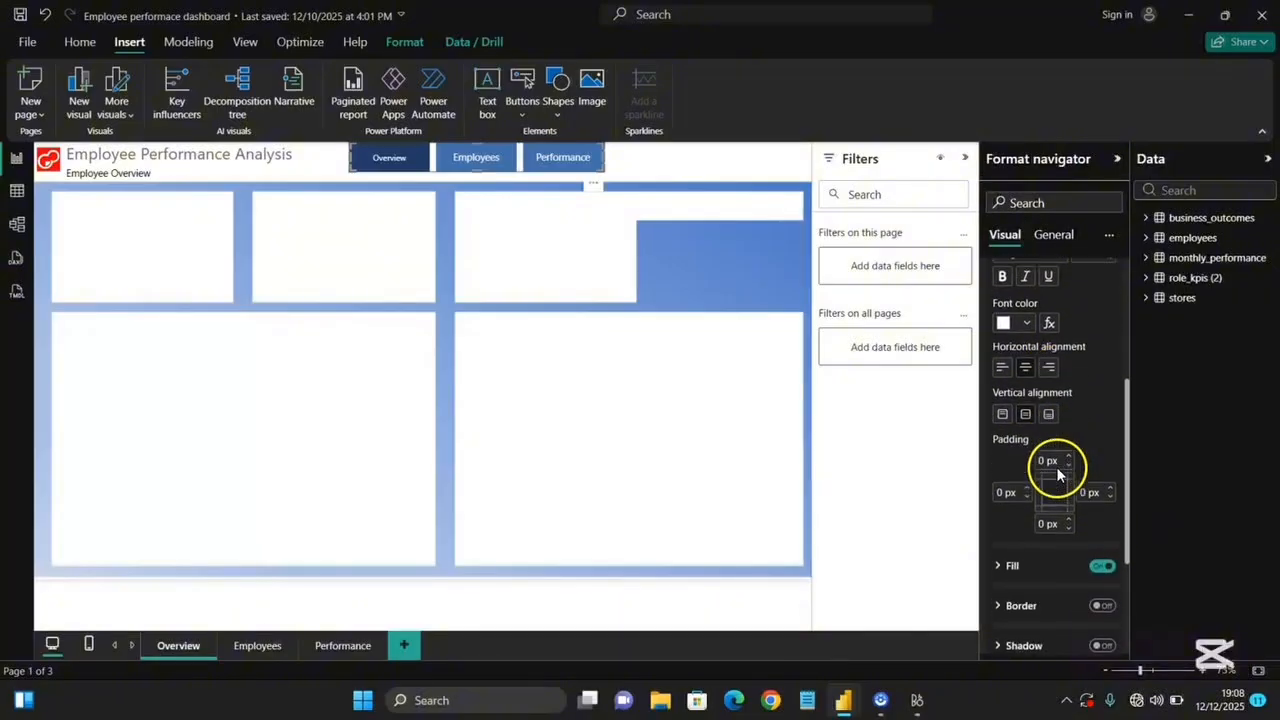
scroll(1058, 470, "up", 2)
scroll(1056, 466, "down", 3)
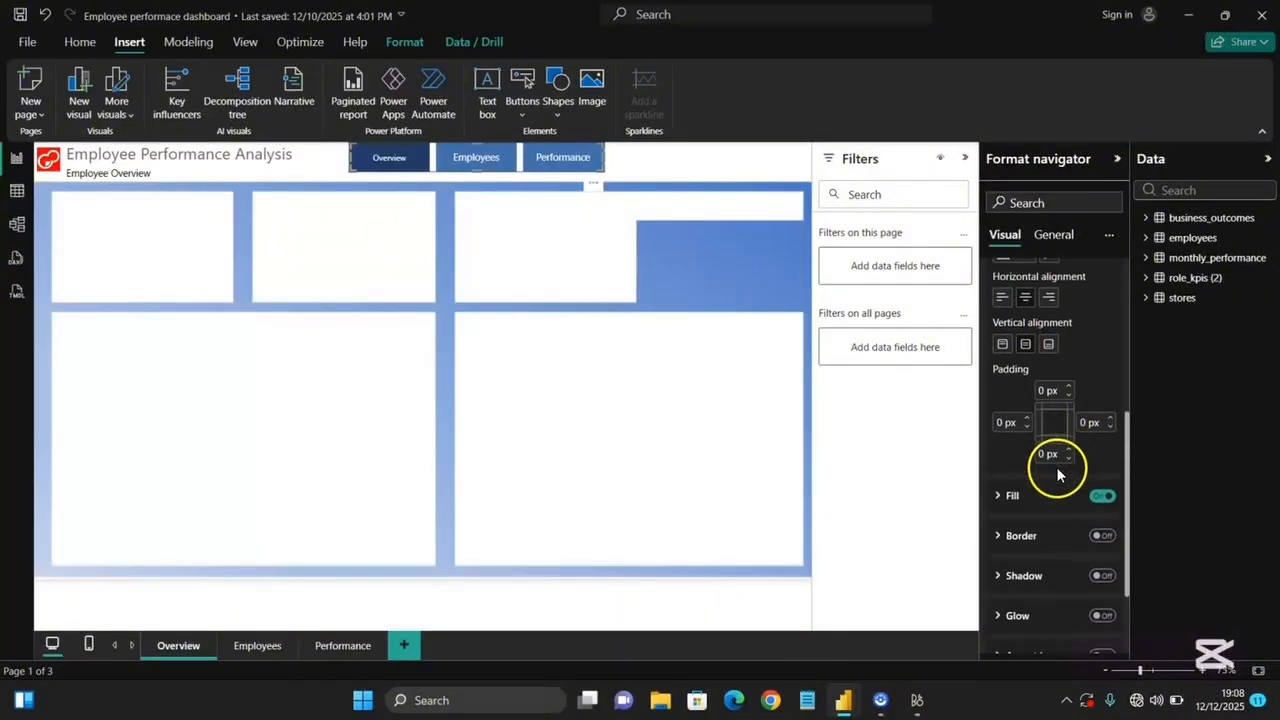
scroll(1056, 470, "up", 5)
left_click(1051, 412)
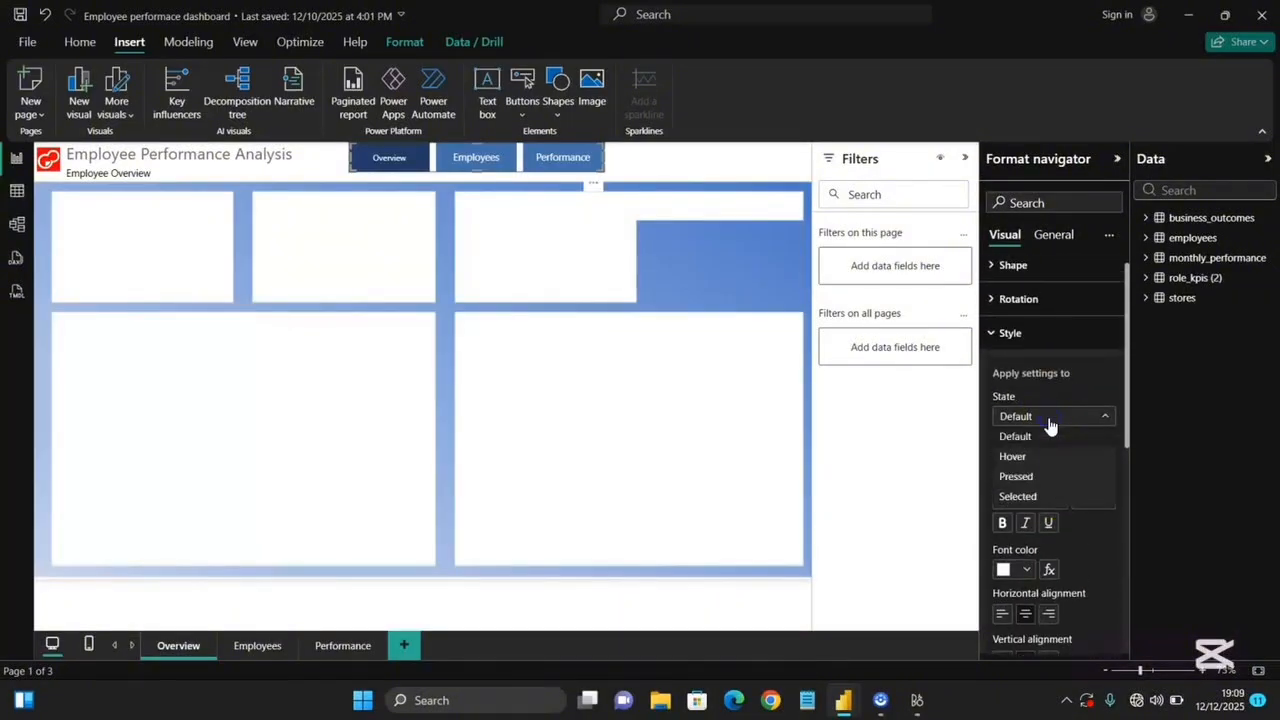
left_click(1034, 460)
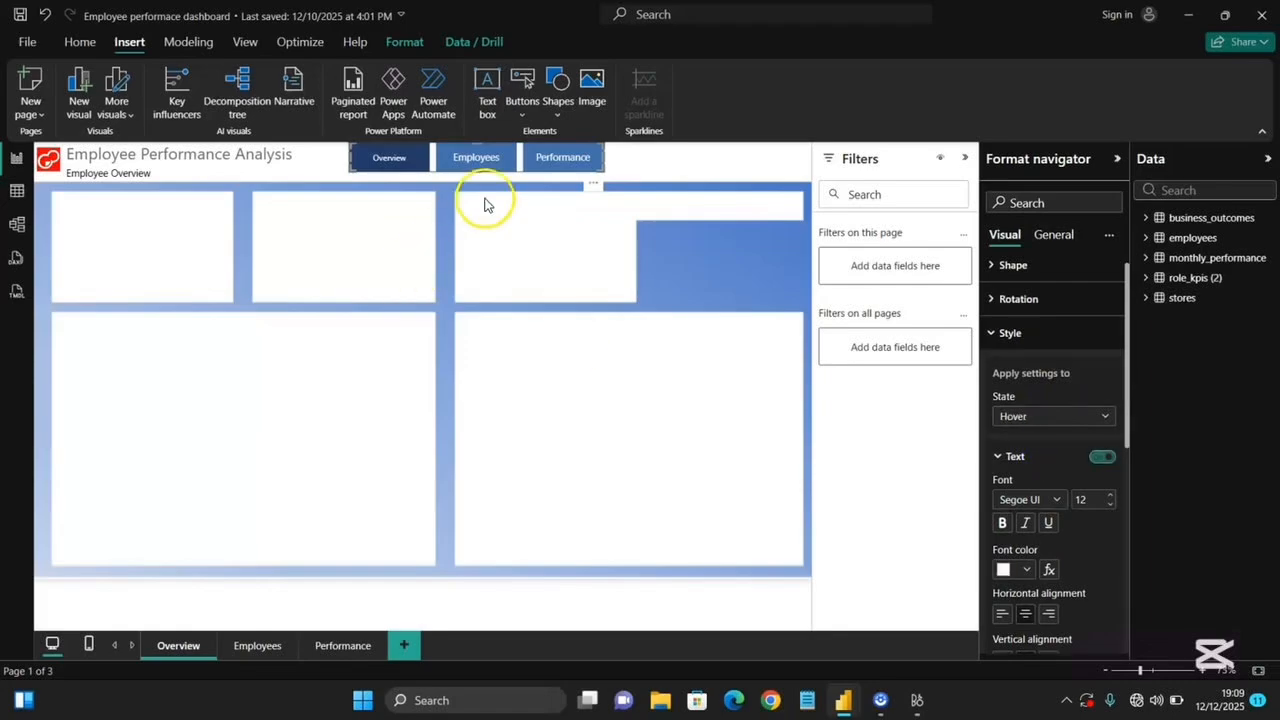
scroll(1086, 577, "down", 5)
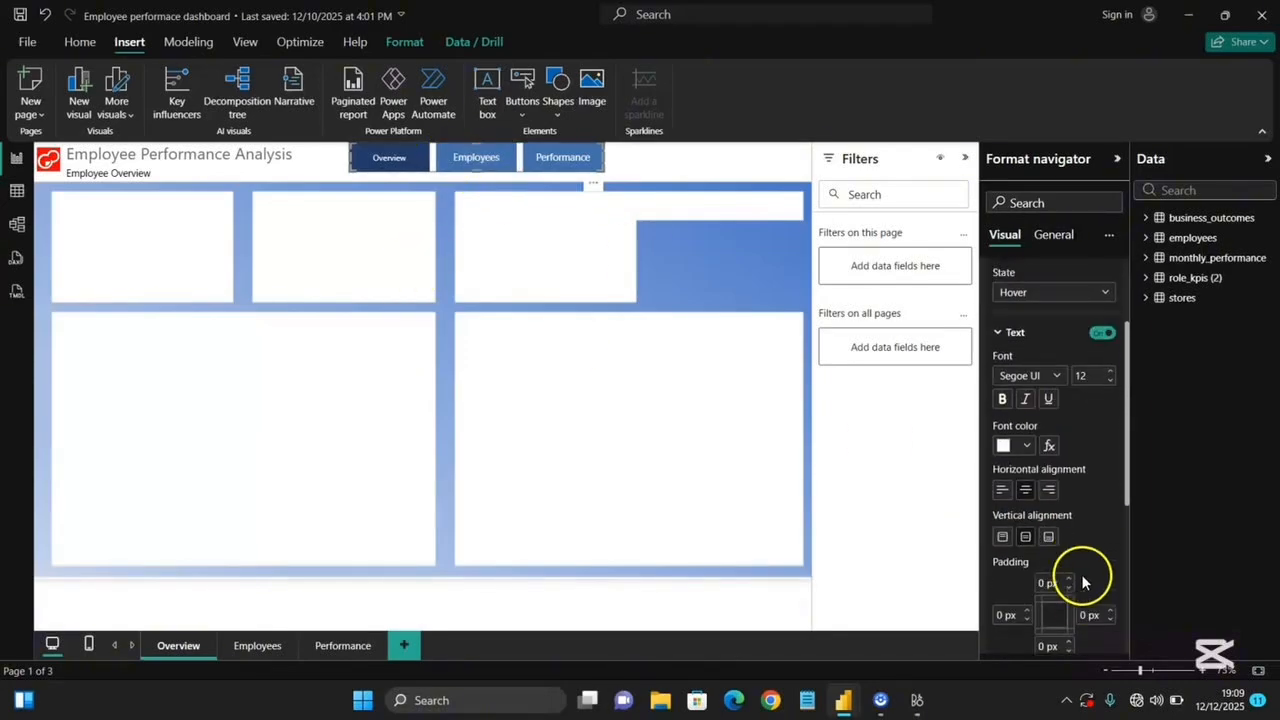
left_click(1038, 474)
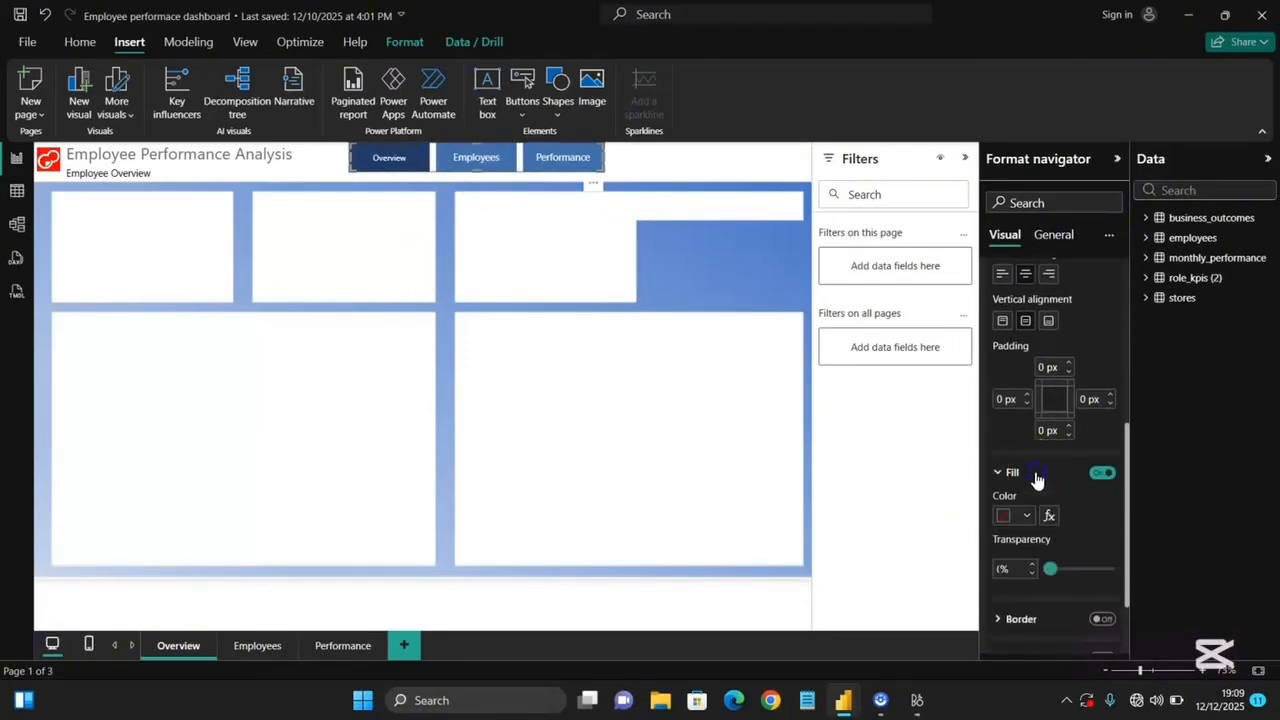
left_click(1027, 516)
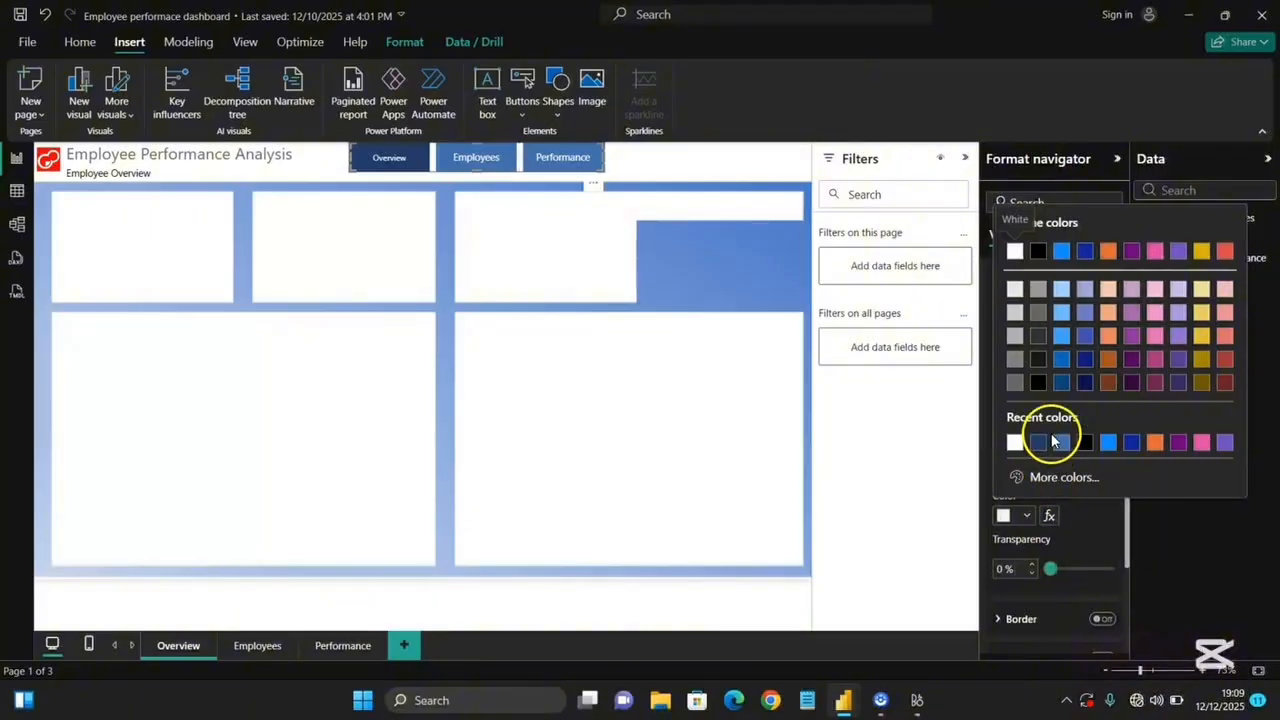
left_click(1061, 443)
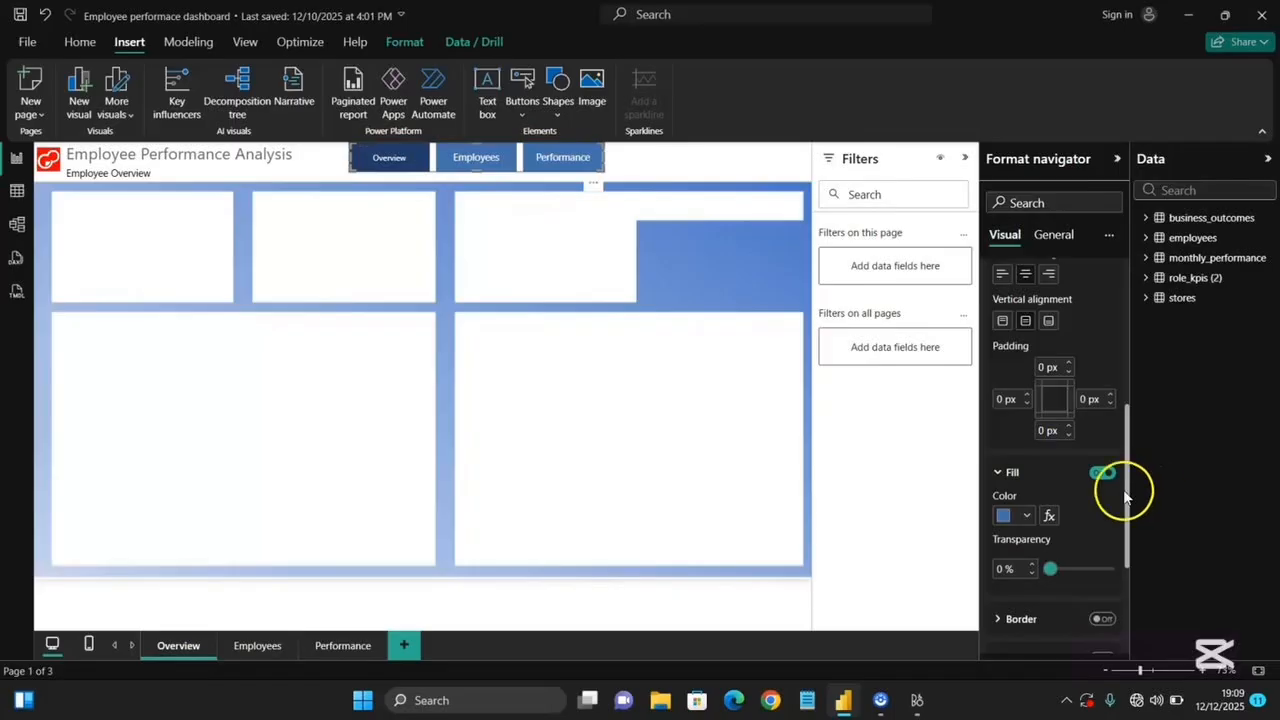
scroll(1128, 486, "up", 5)
left_click(1020, 427)
left_click(1030, 507)
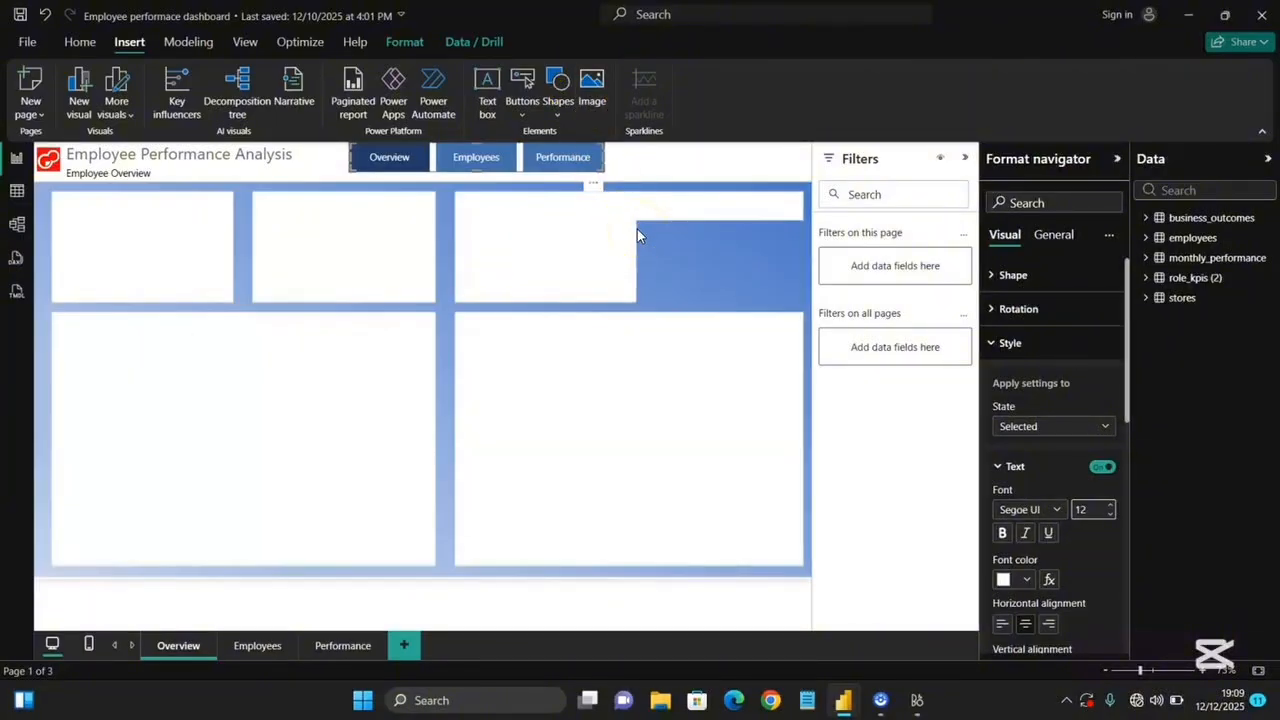
Nudge the navigator slightly down on the page and deselect it.
left_click(593, 189)
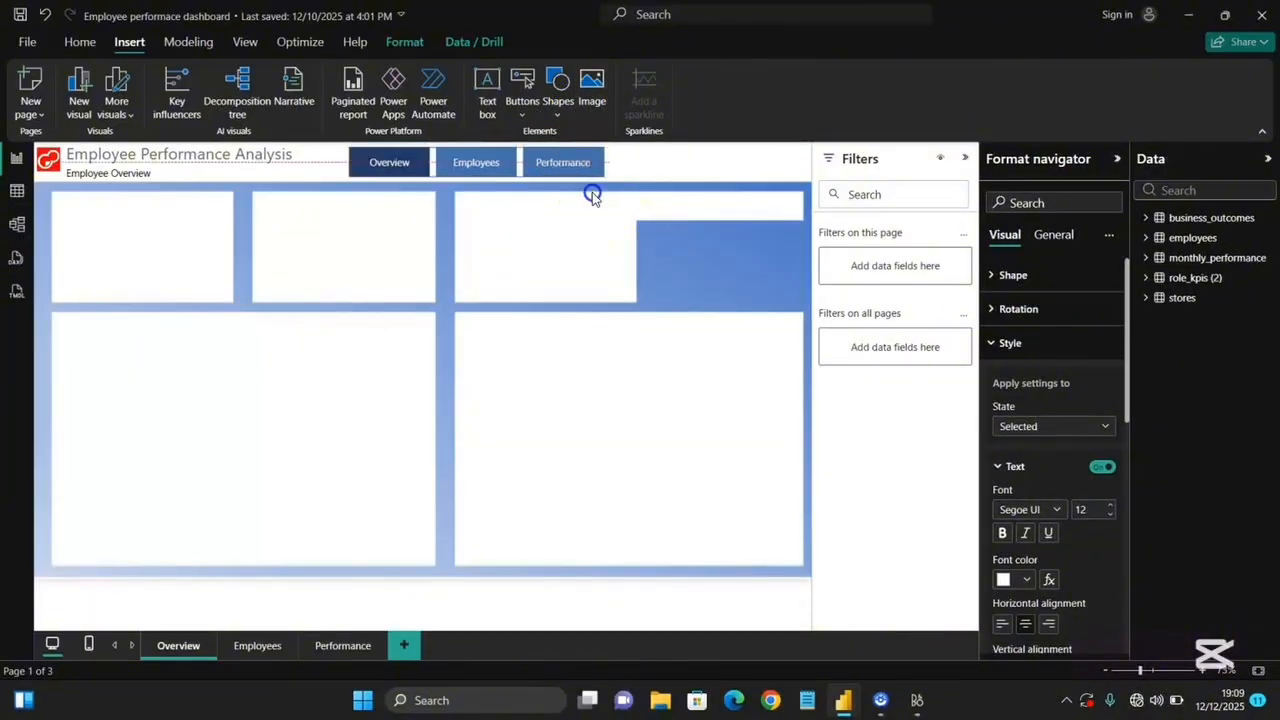
left_click(592, 194)
left_click(668, 179)
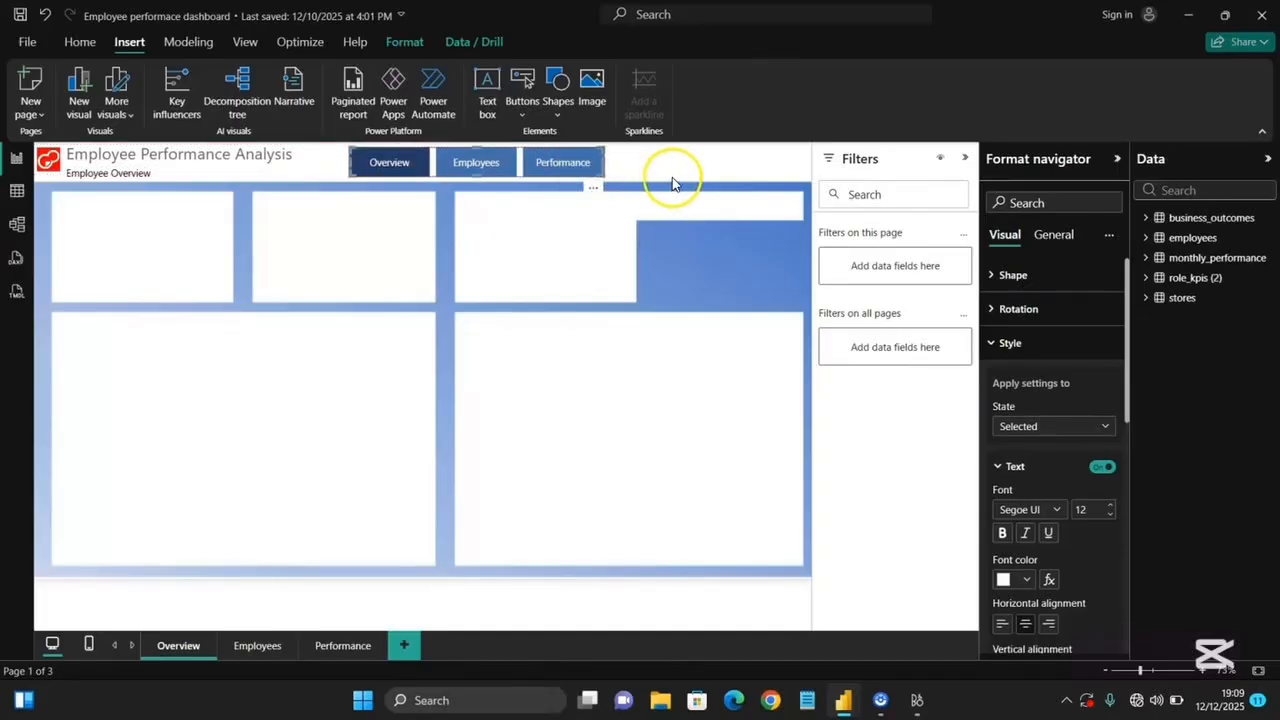
left_click(650, 181)
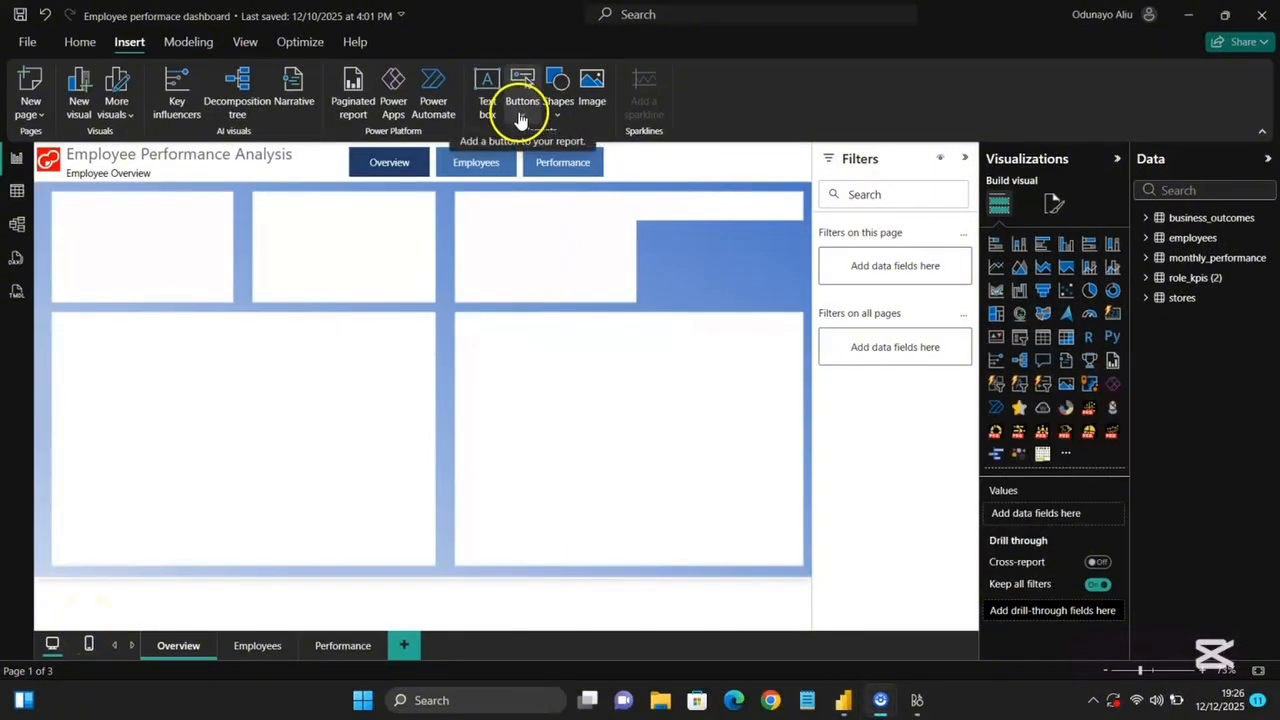
Insert a Help button and place it to the right of the page navigator.
left_click(521, 115)
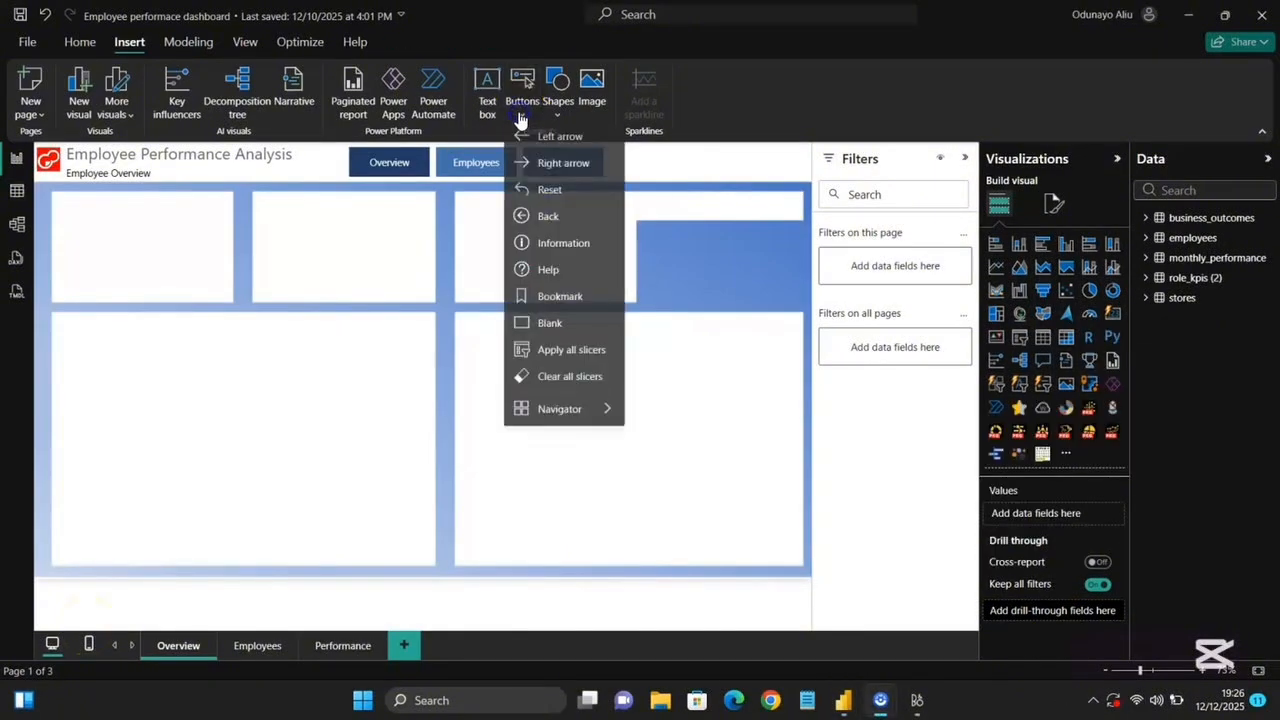
left_click(519, 276)
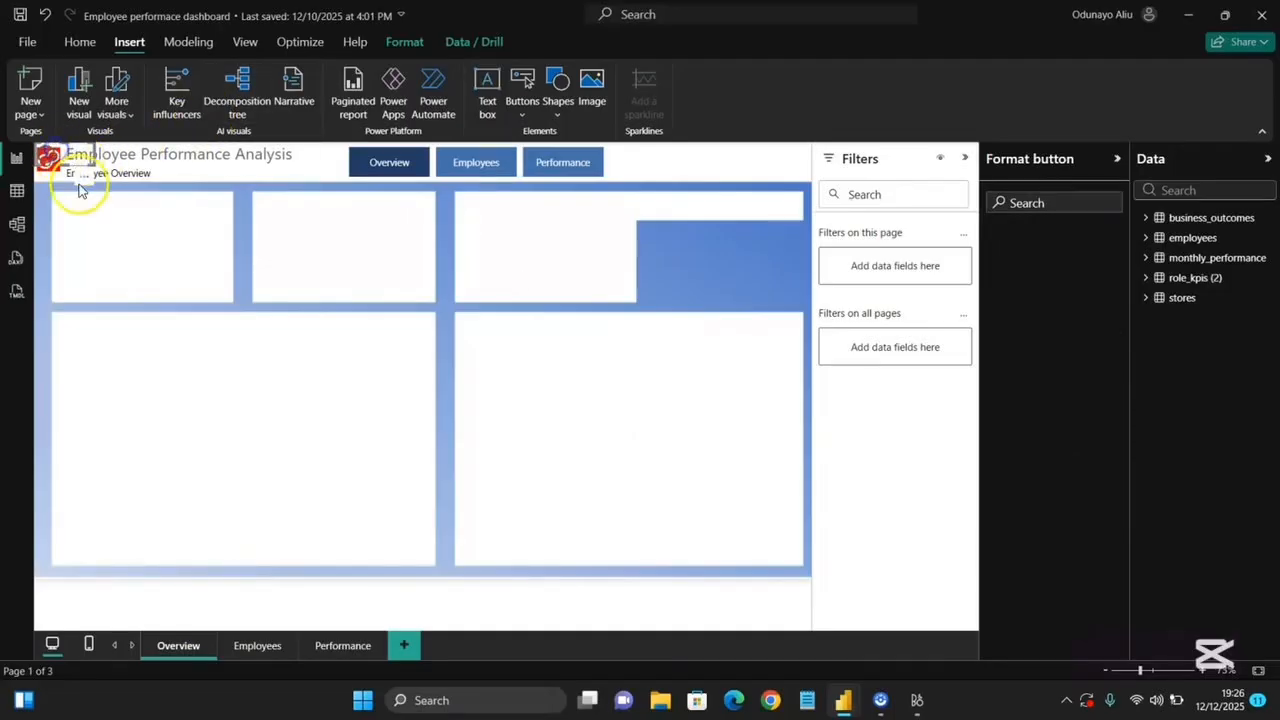
left_click_drag(79, 184, 693, 148)
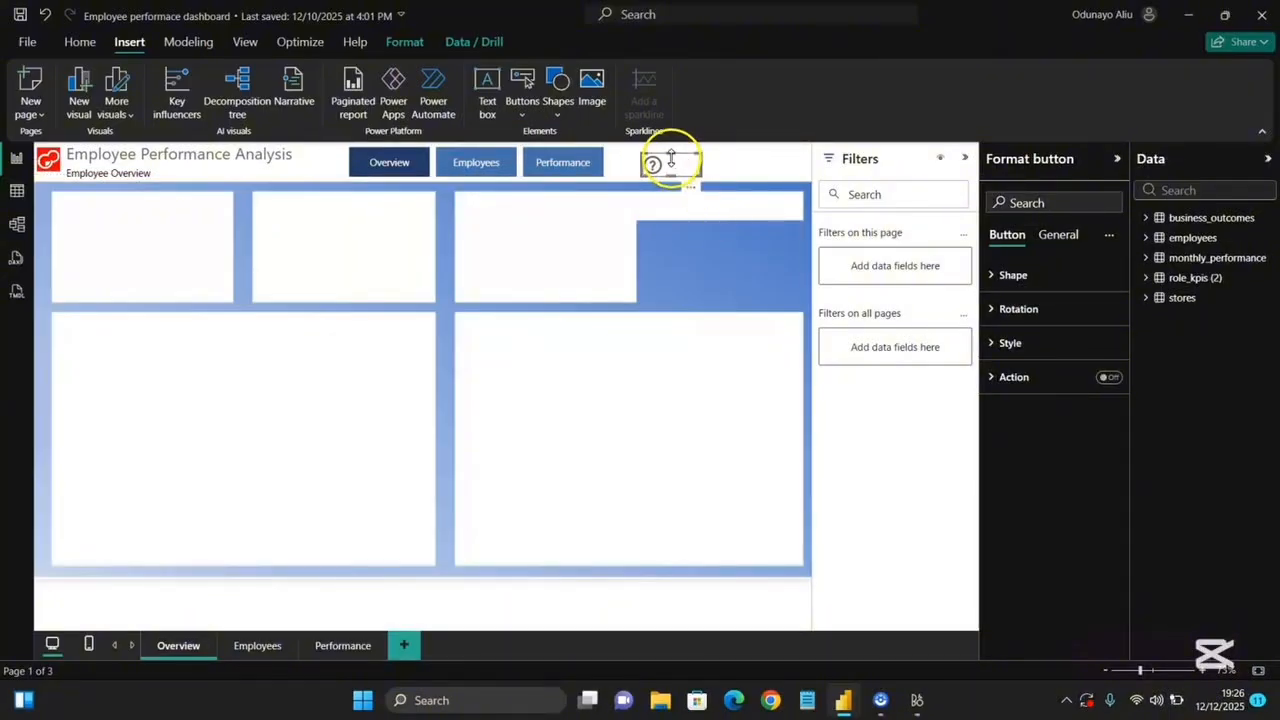
left_click_drag(669, 157, 670, 150)
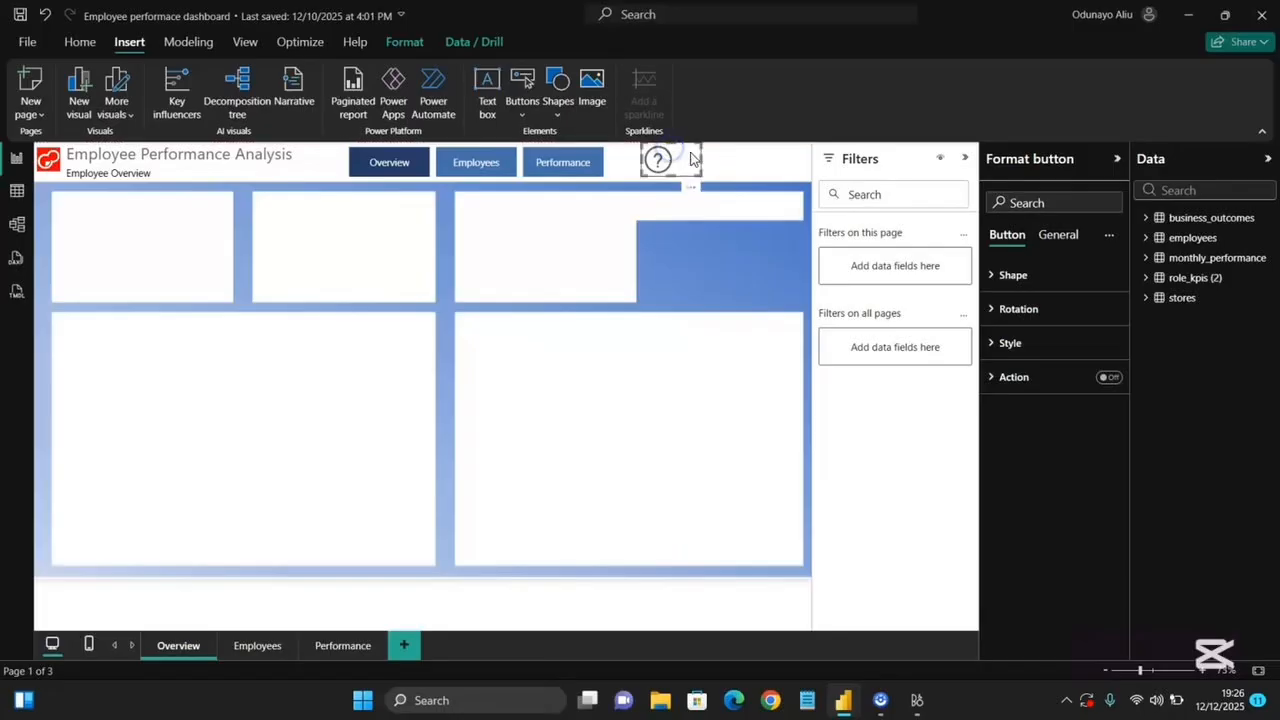
Set the Help button icon's line color to dark blue, weight 4 px, and center it horizontally.
left_click(1036, 340)
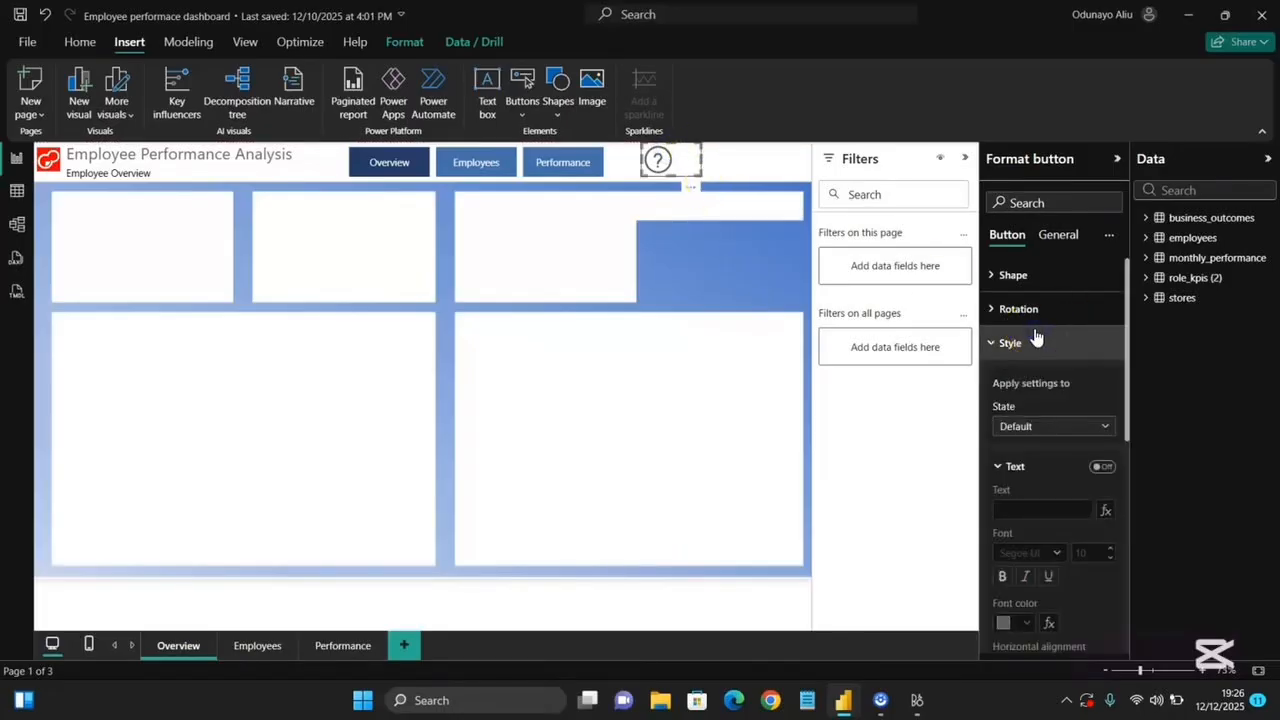
scroll(1056, 383, "down", 2)
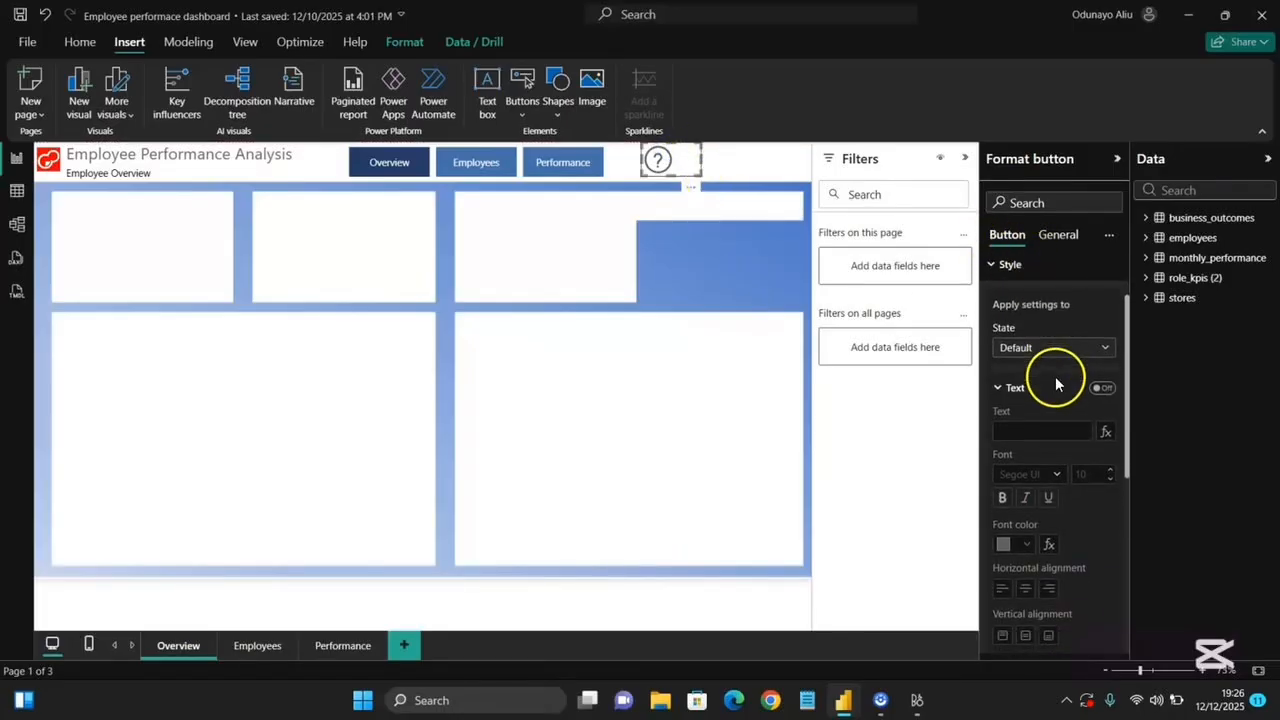
scroll(1049, 458, "down", 9)
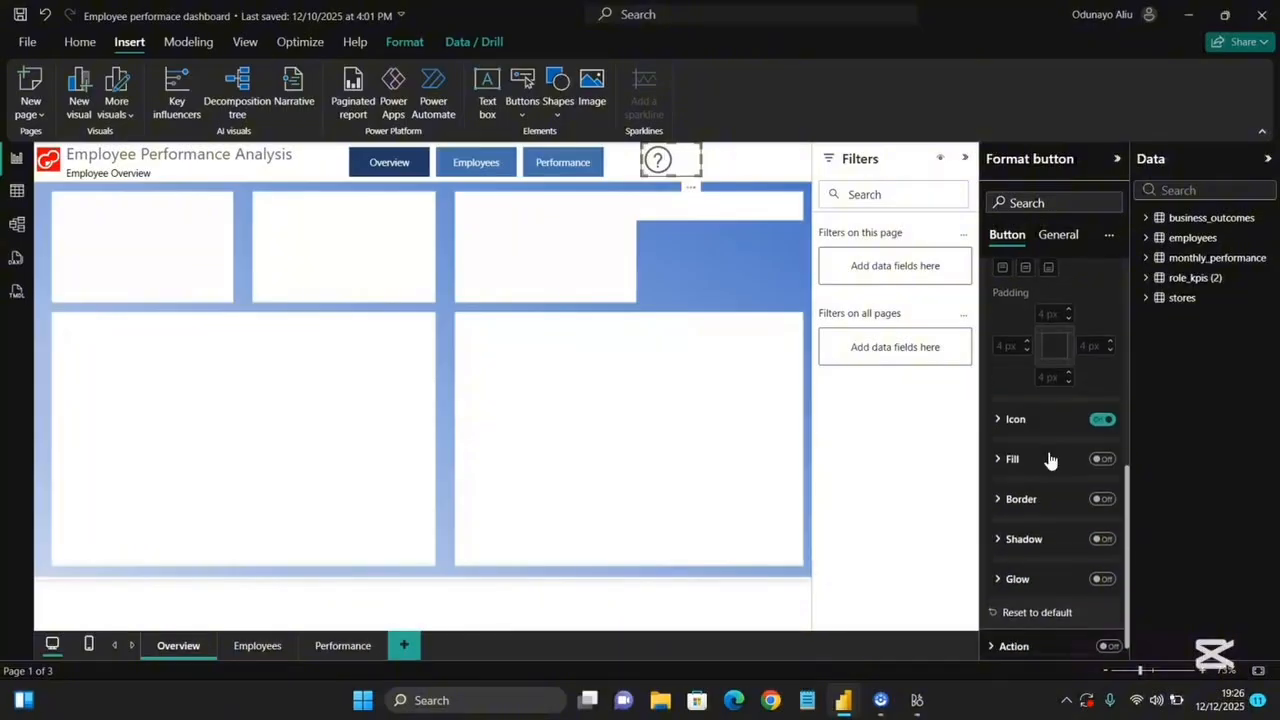
left_click(1016, 420)
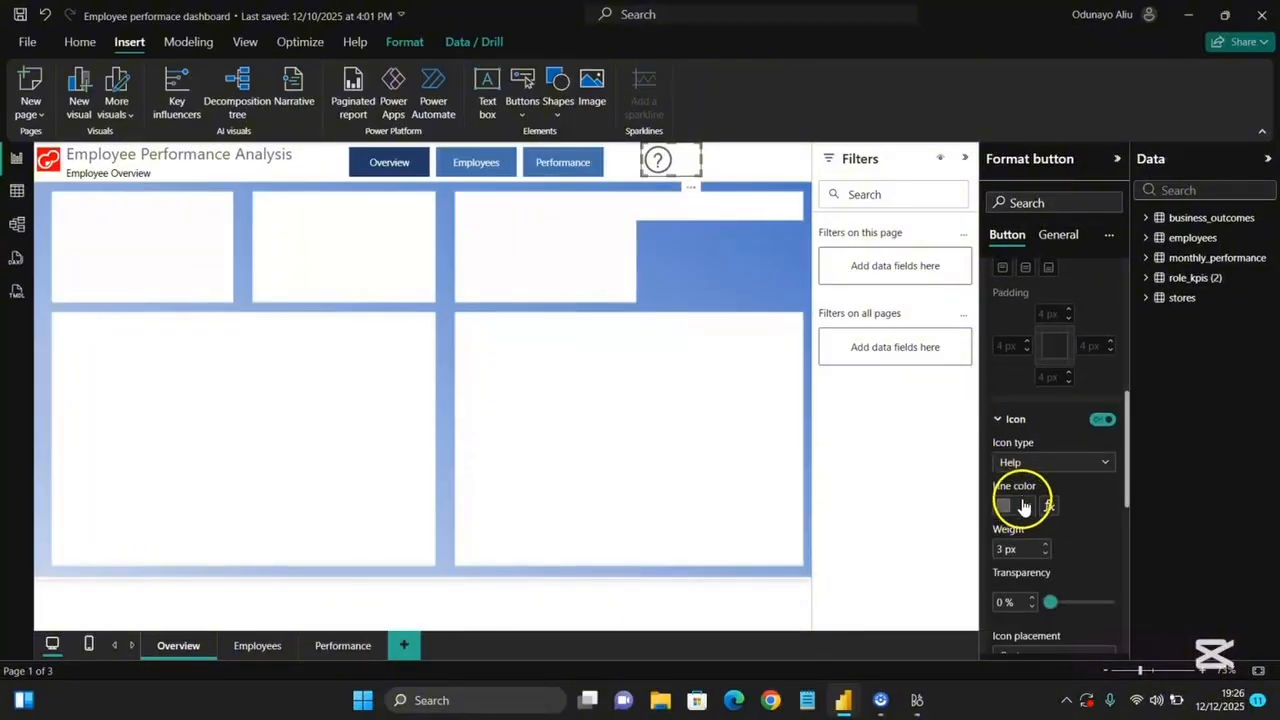
left_click(1022, 505)
left_click(1016, 433)
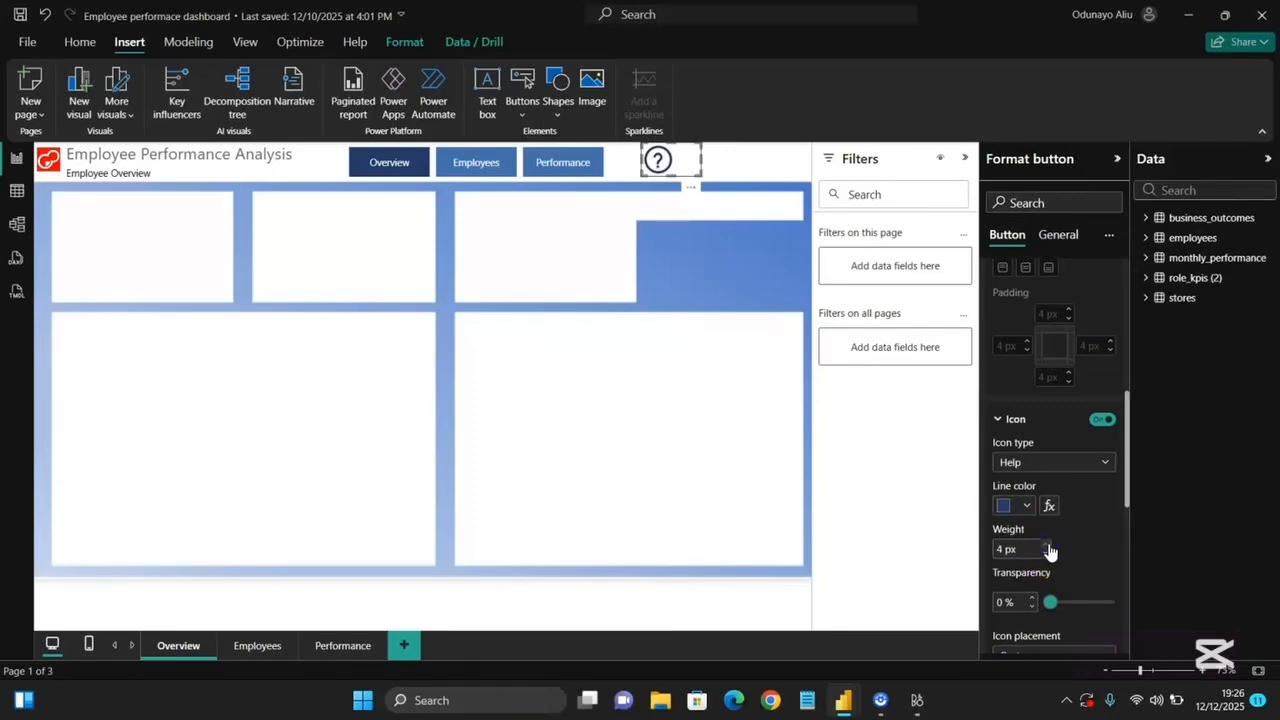
scroll(1040, 536, "down", 3)
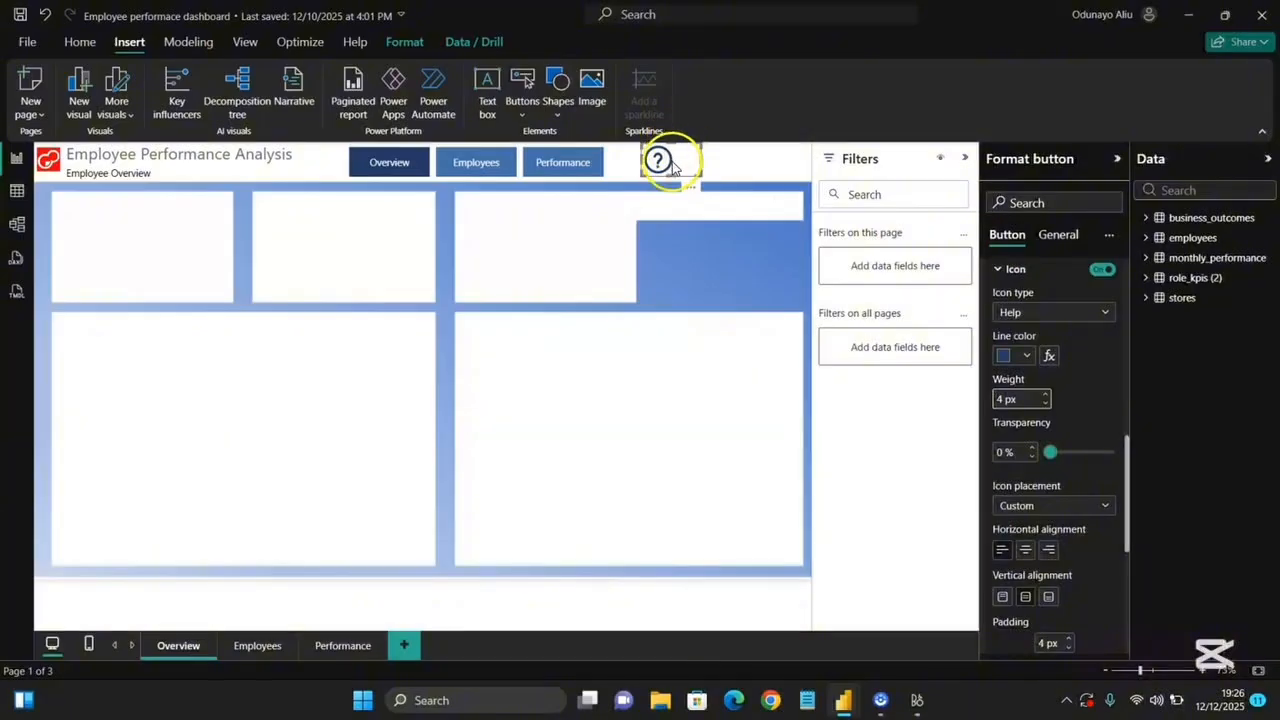
left_click(1025, 552)
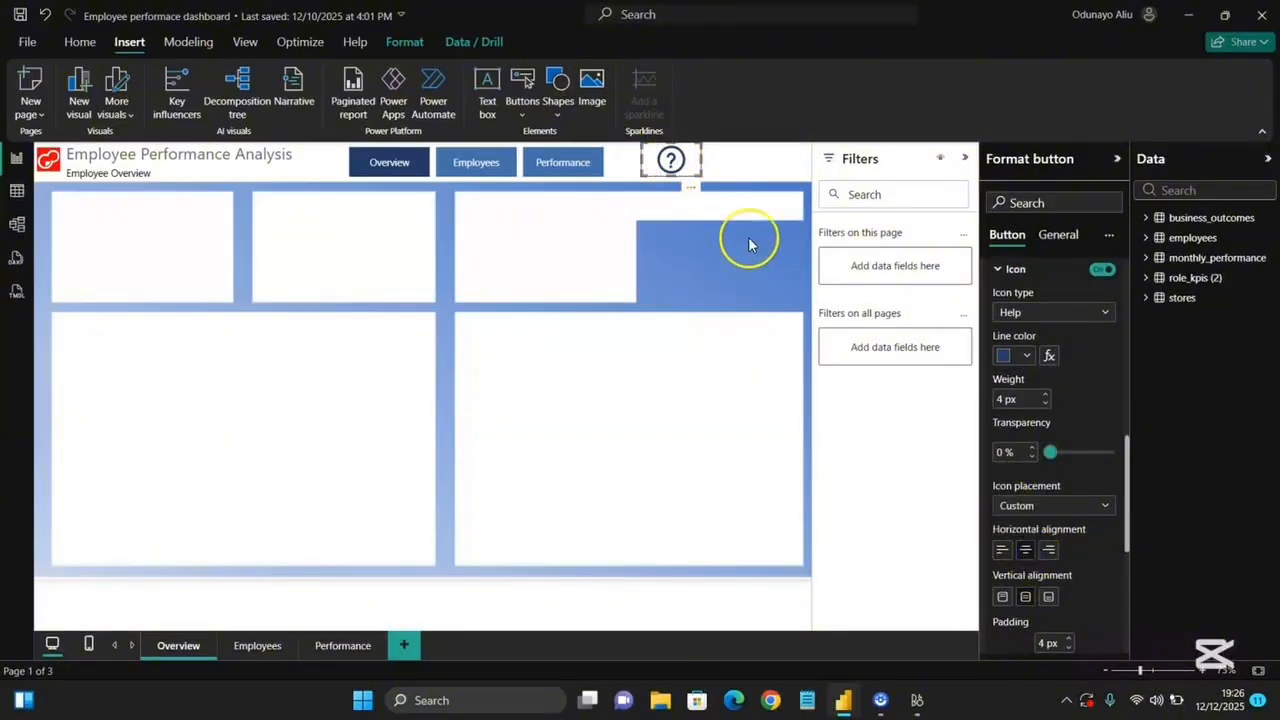
Move the Help button slightly left beside the navigator, turn on its action and set the action type to Bookmark.
left_click_drag(698, 160, 659, 165)
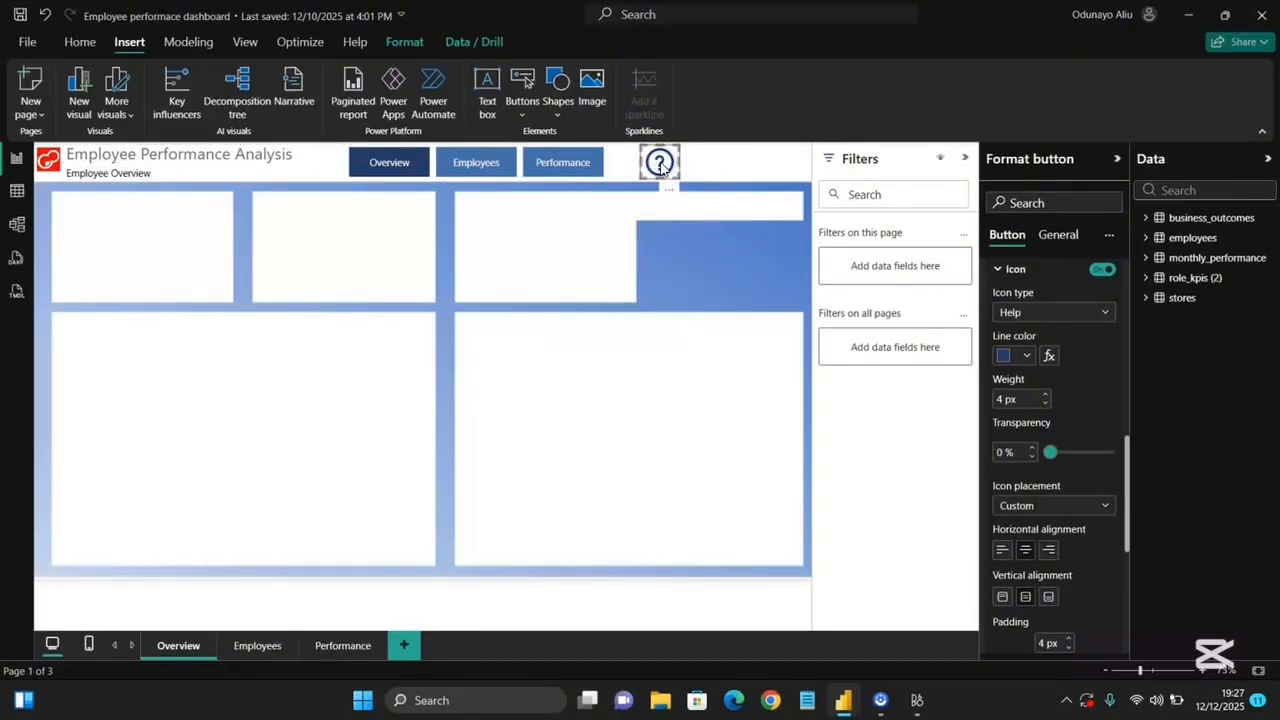
scroll(1066, 600, "down", 5)
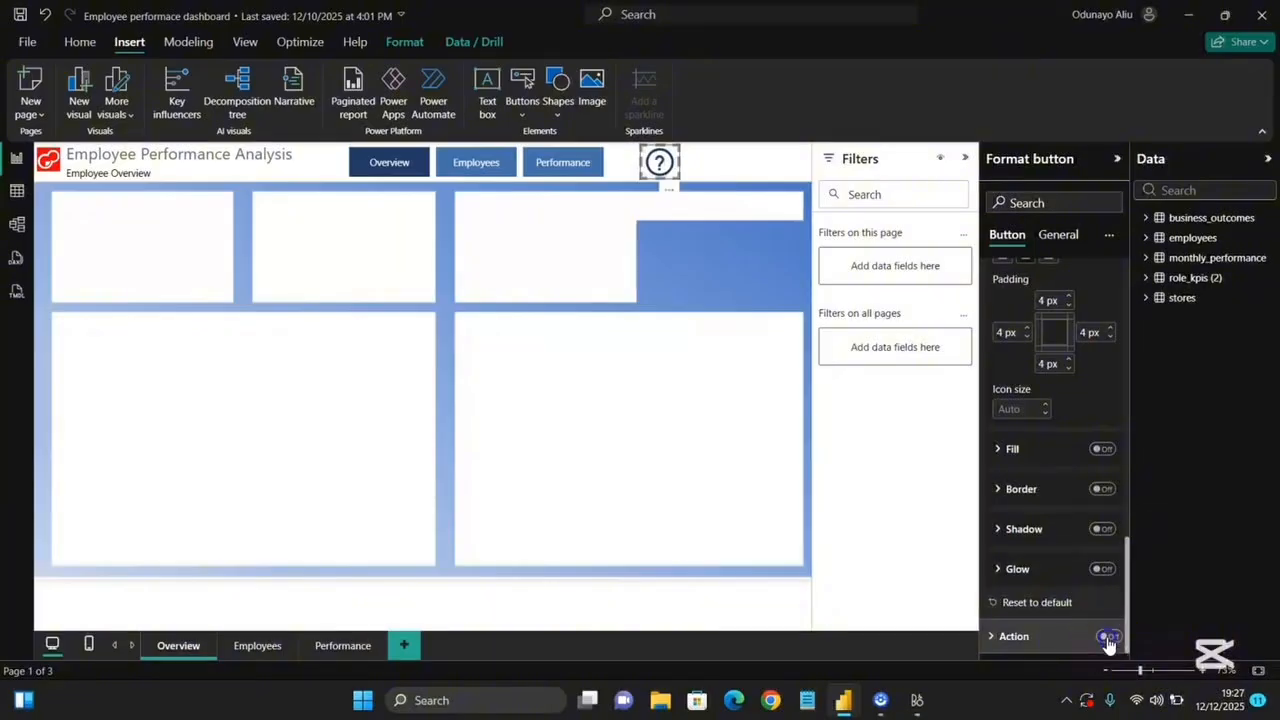
left_click(1016, 636)
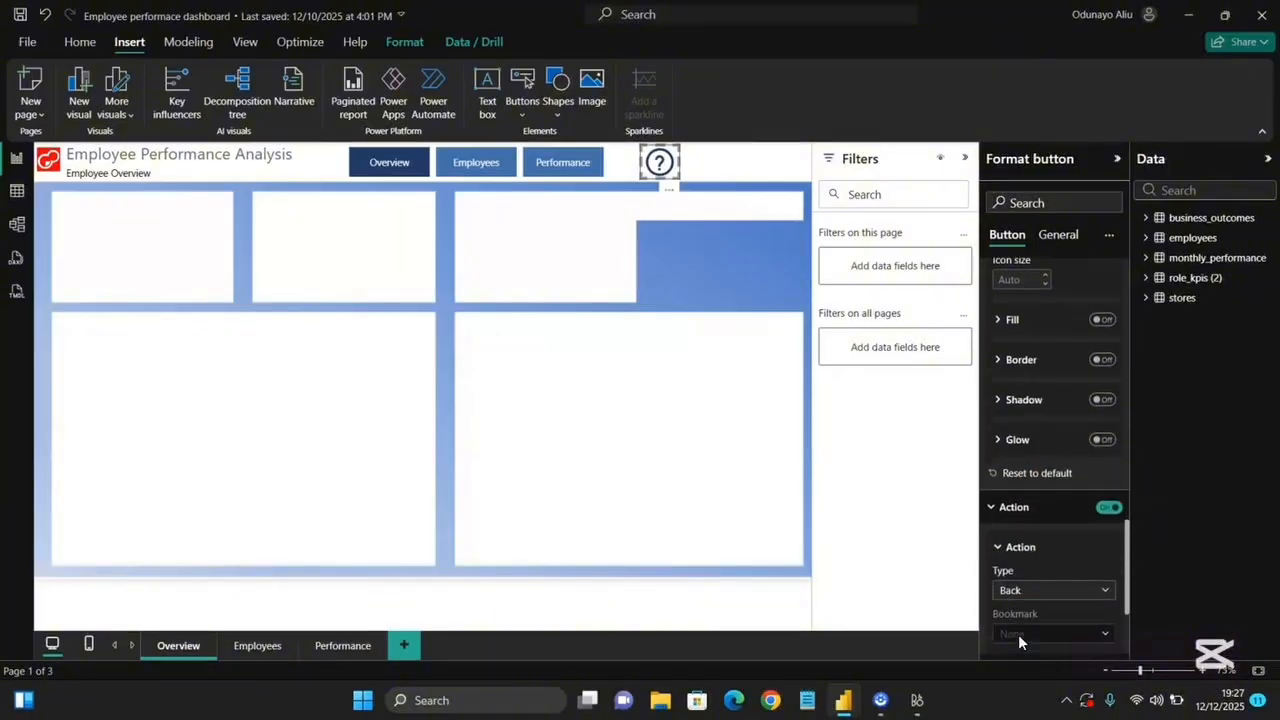
left_click(1050, 500)
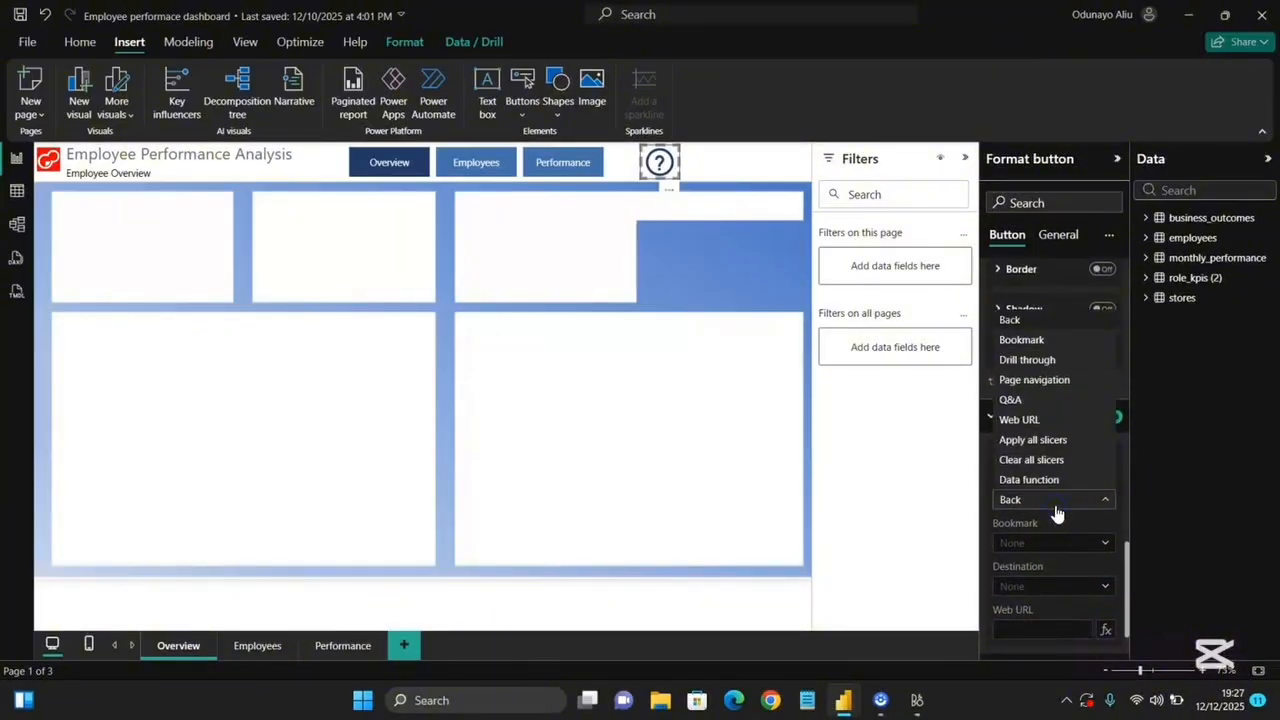
left_click(1021, 340)
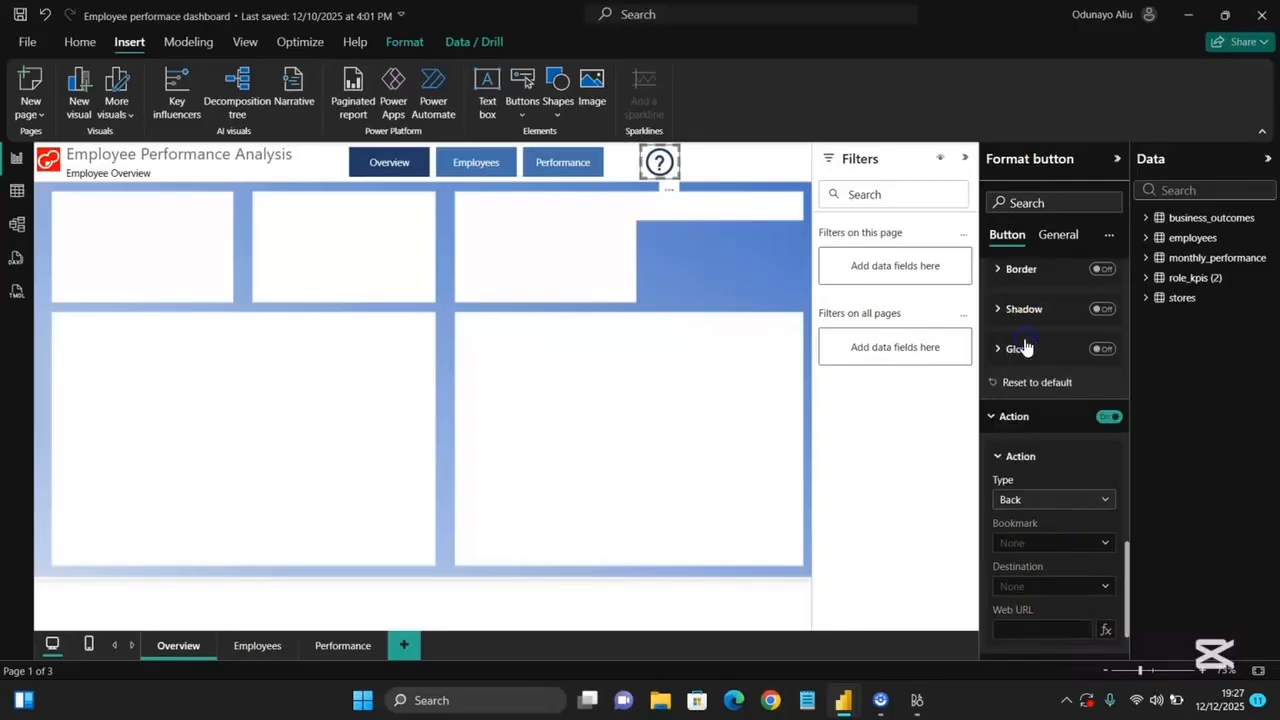
scroll(1031, 573, "down", 1)
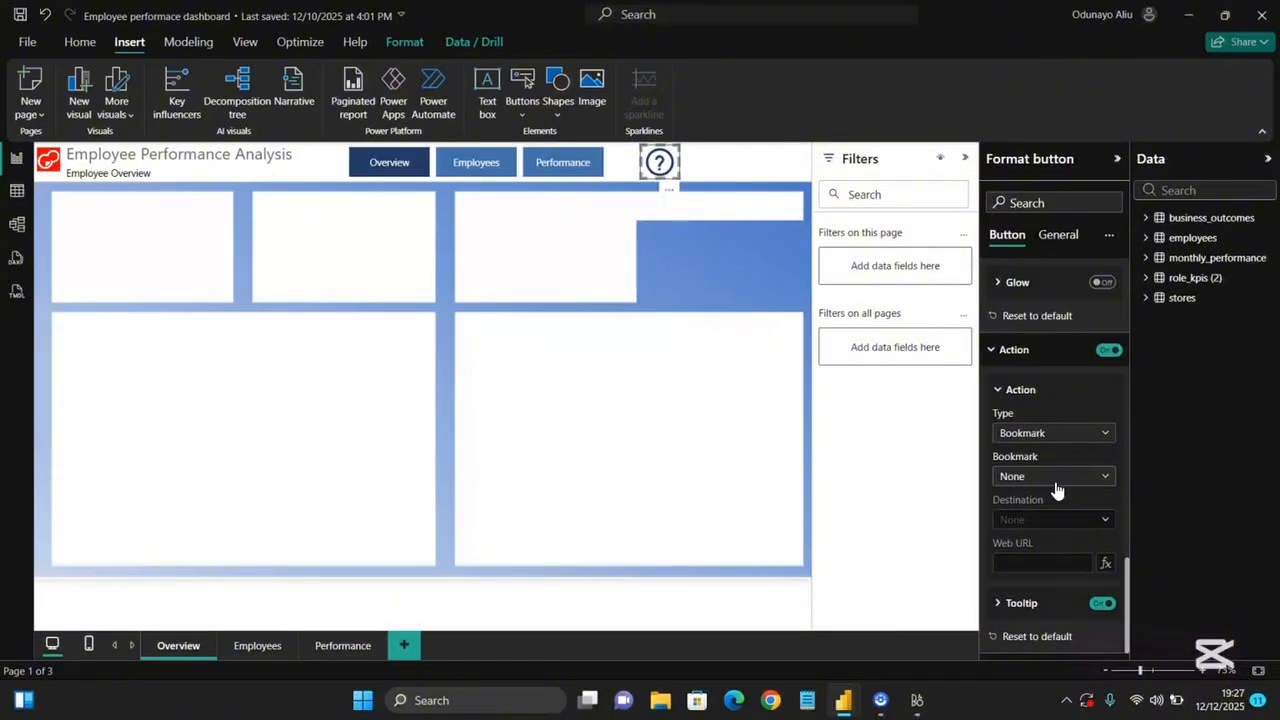
left_click(1058, 512)
Set the Help button's tooltip text to "Information on Overview Page".
left_click(1014, 605)
left_click(1012, 604)
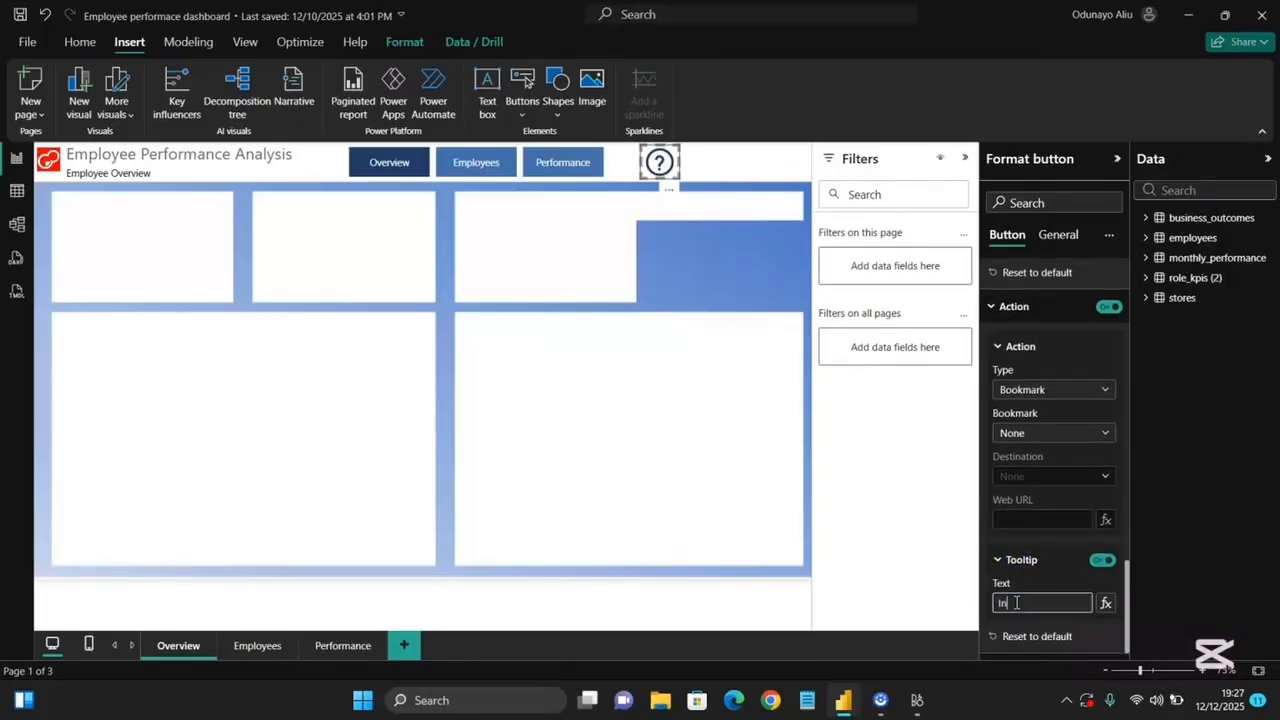
left_click(1016, 603)
type("Information on")
type(" Overview Page")
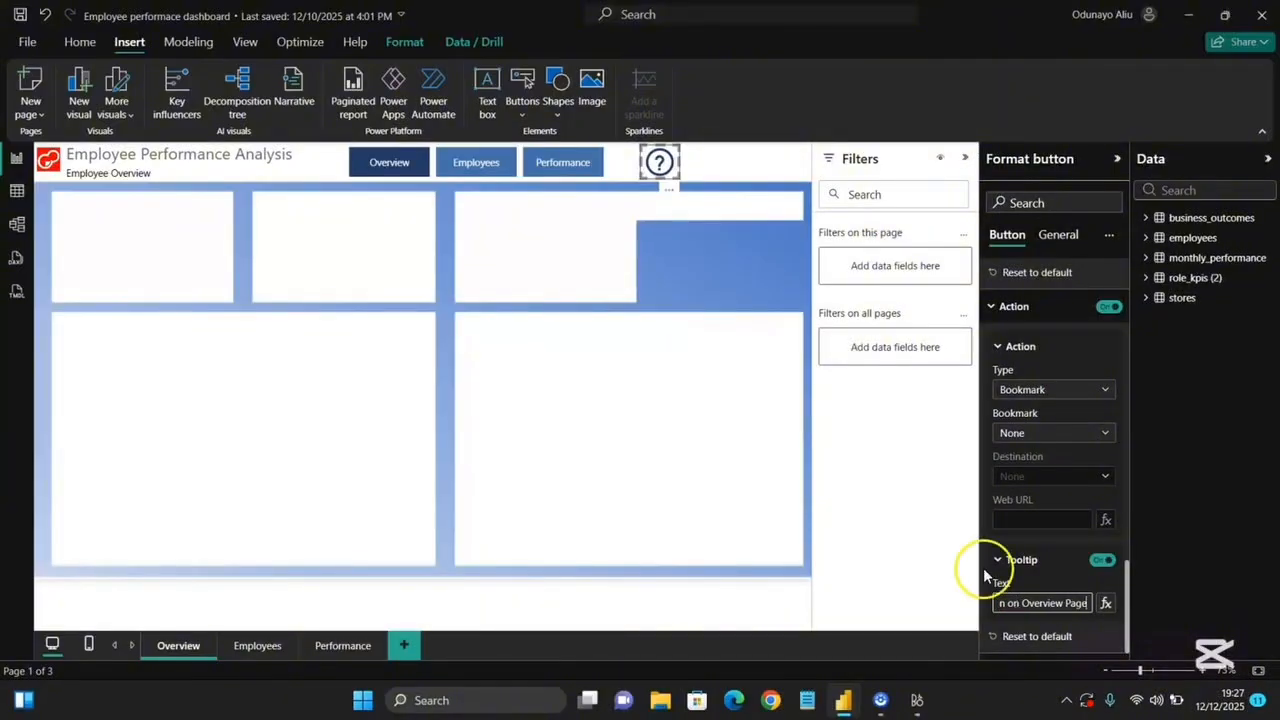
mouse_move(659, 162)
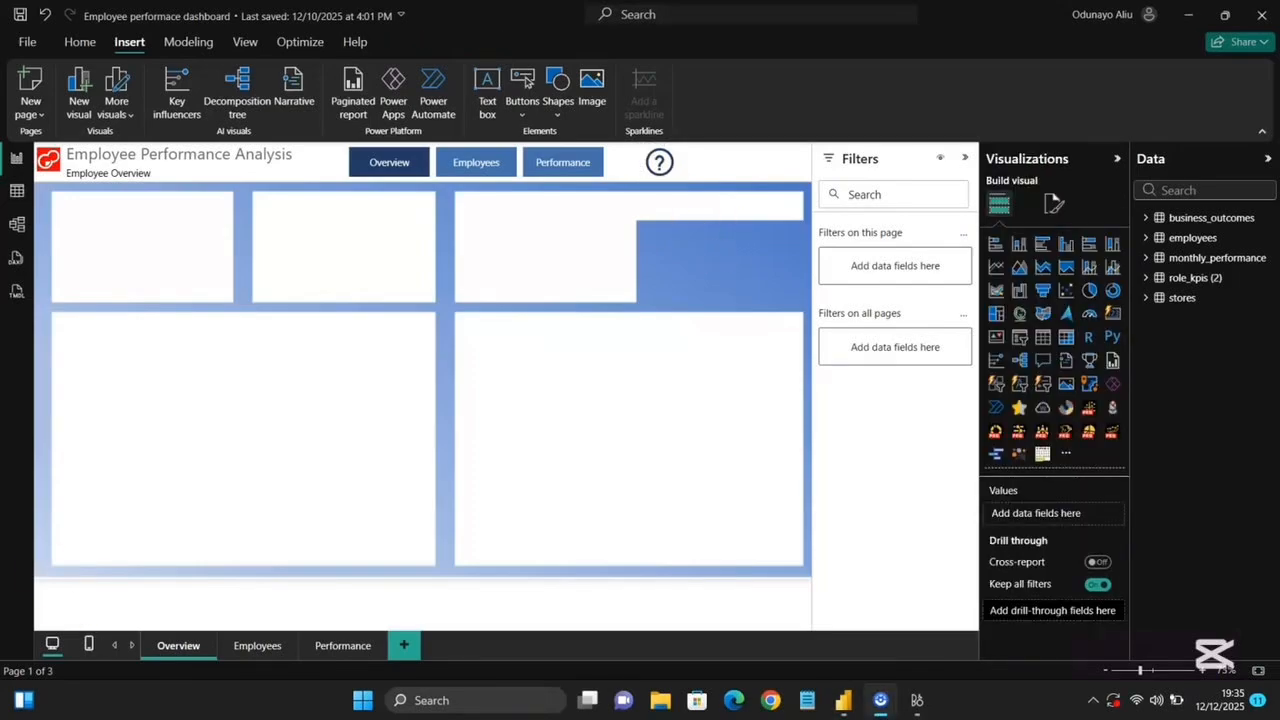
Insert a Clear all slicers button and place it to the right of the Help button.
left_click(521, 106)
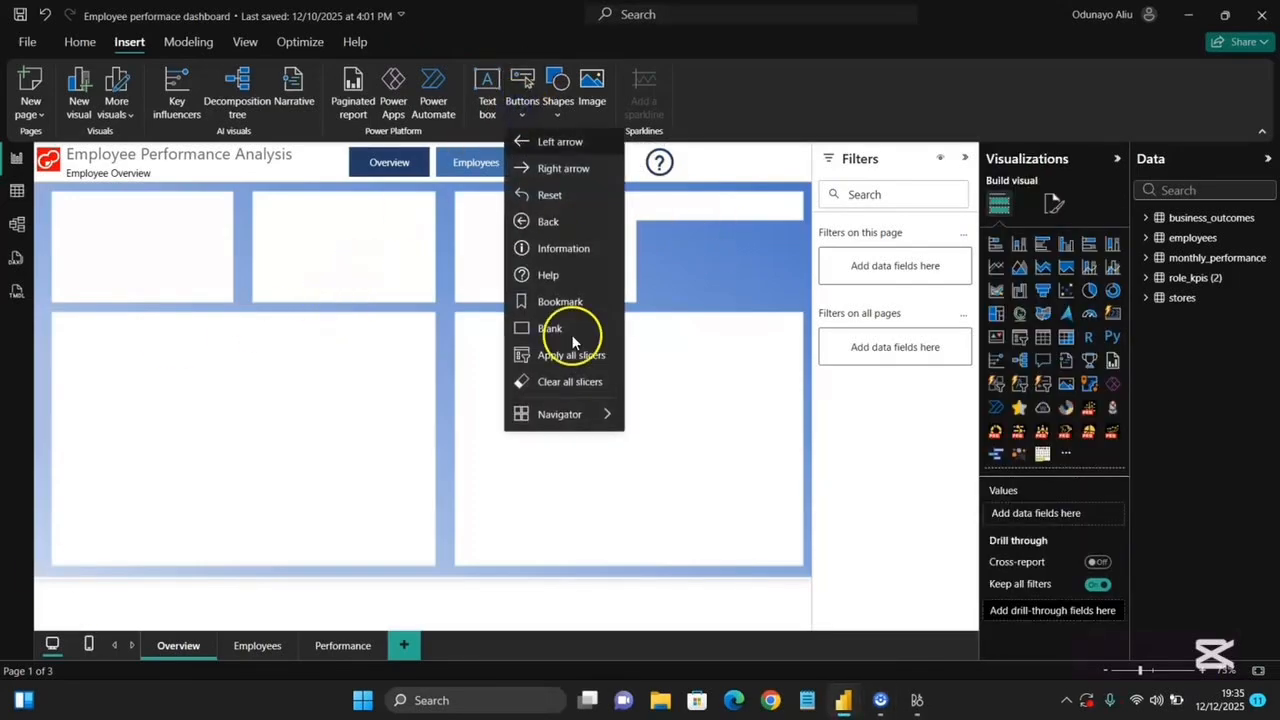
left_click(541, 380)
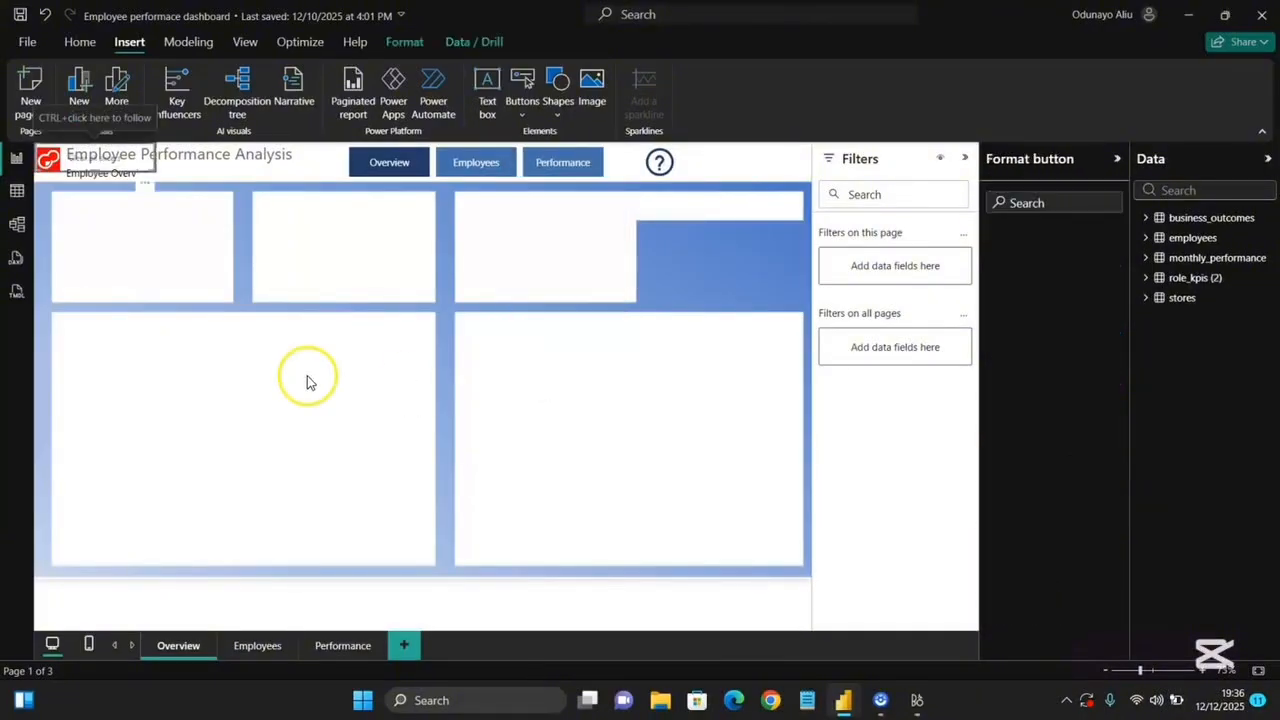
left_click_drag(103, 160, 748, 163)
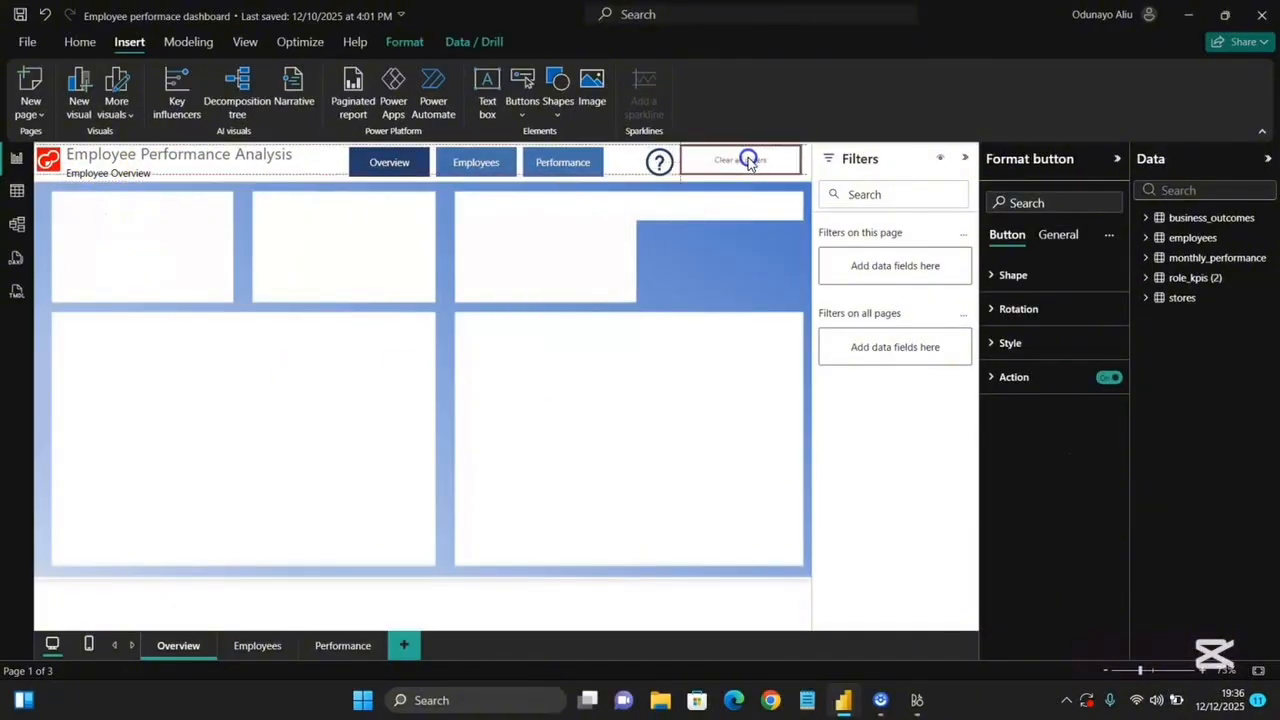
Turn off the Clear all slicers button's text and turn on its icon.
left_click(1012, 343)
scroll(1020, 354, "down", 1)
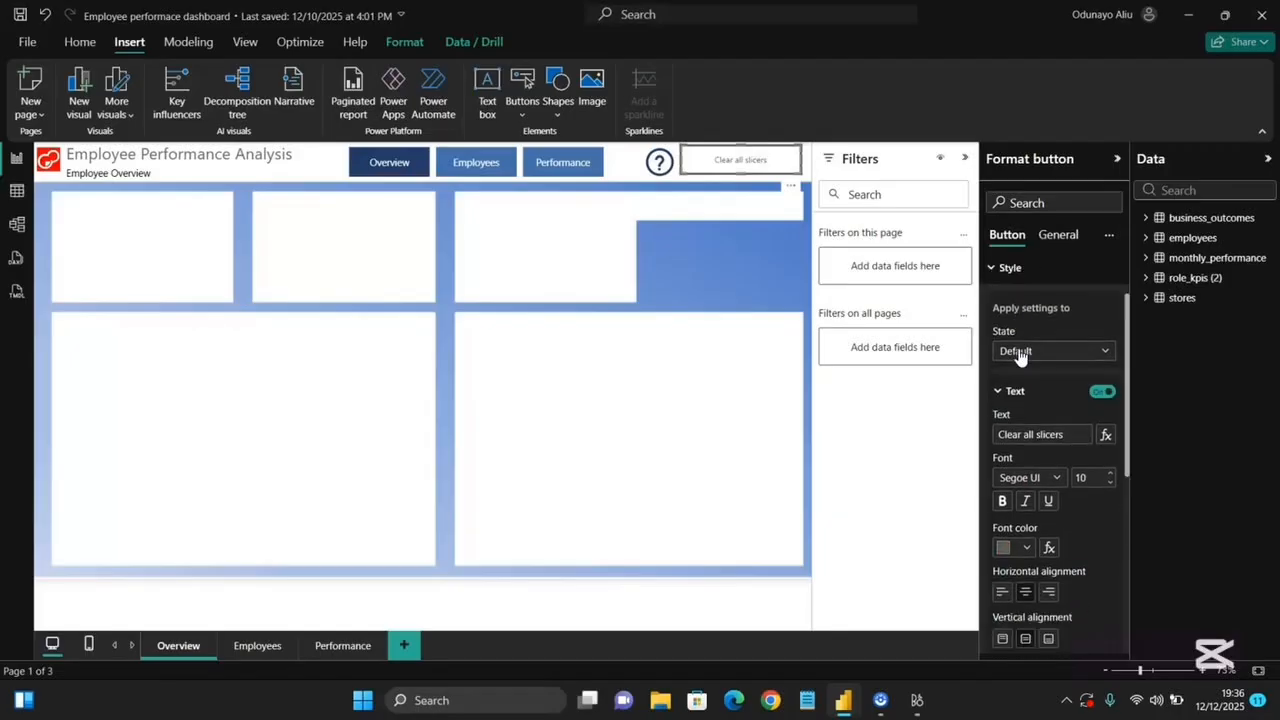
scroll(1060, 400, "up", 1)
left_click(1101, 442)
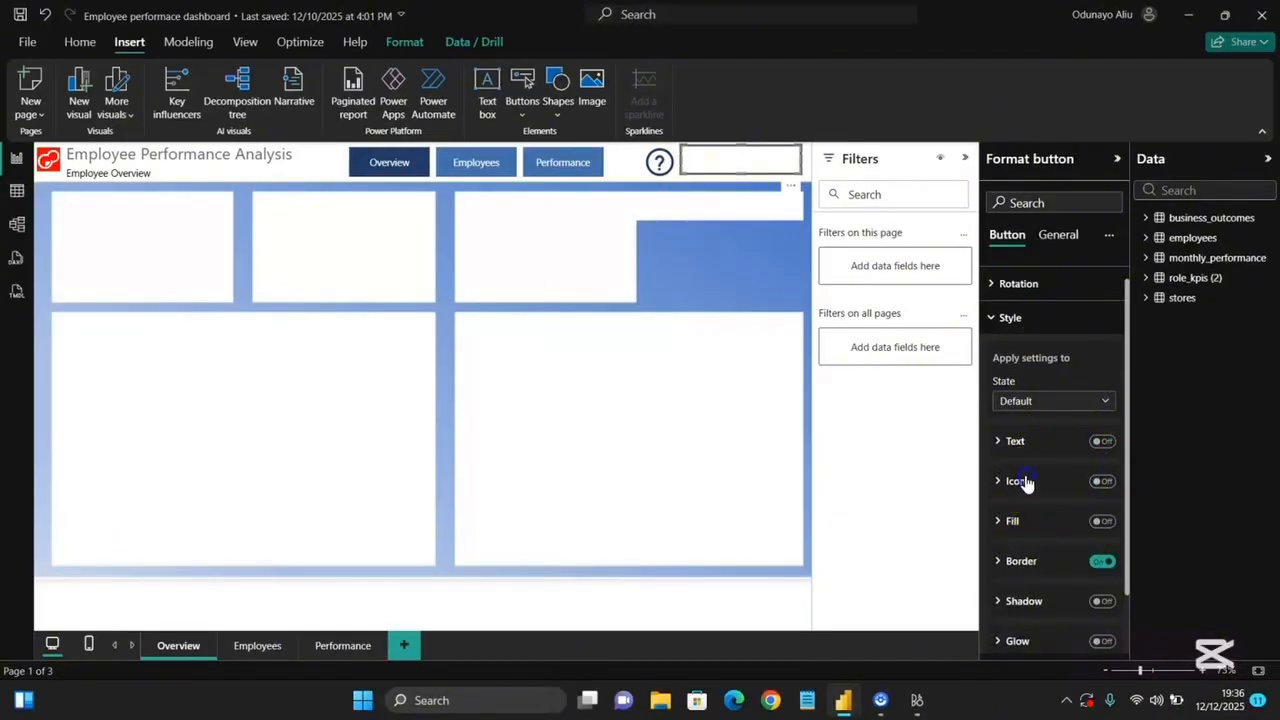
left_click(1101, 481)
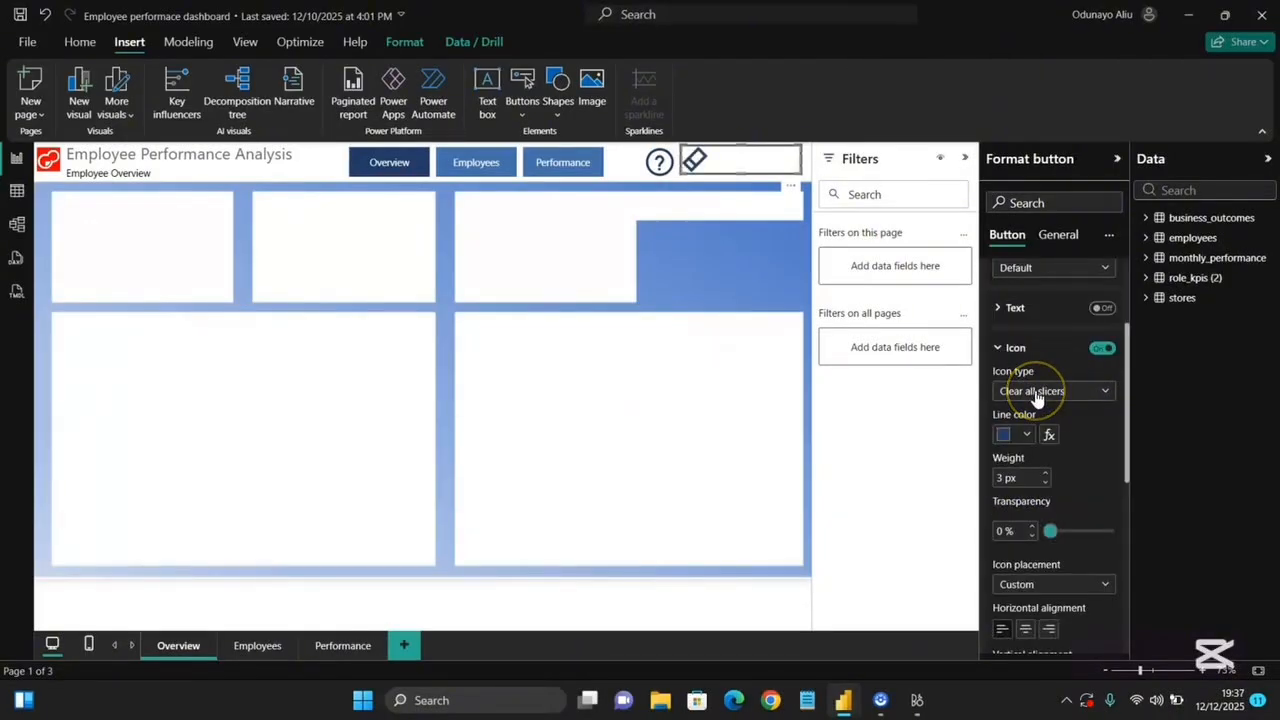
Set the button's icon type to Custom and upload reset.png as the icon image.
left_click(1036, 393)
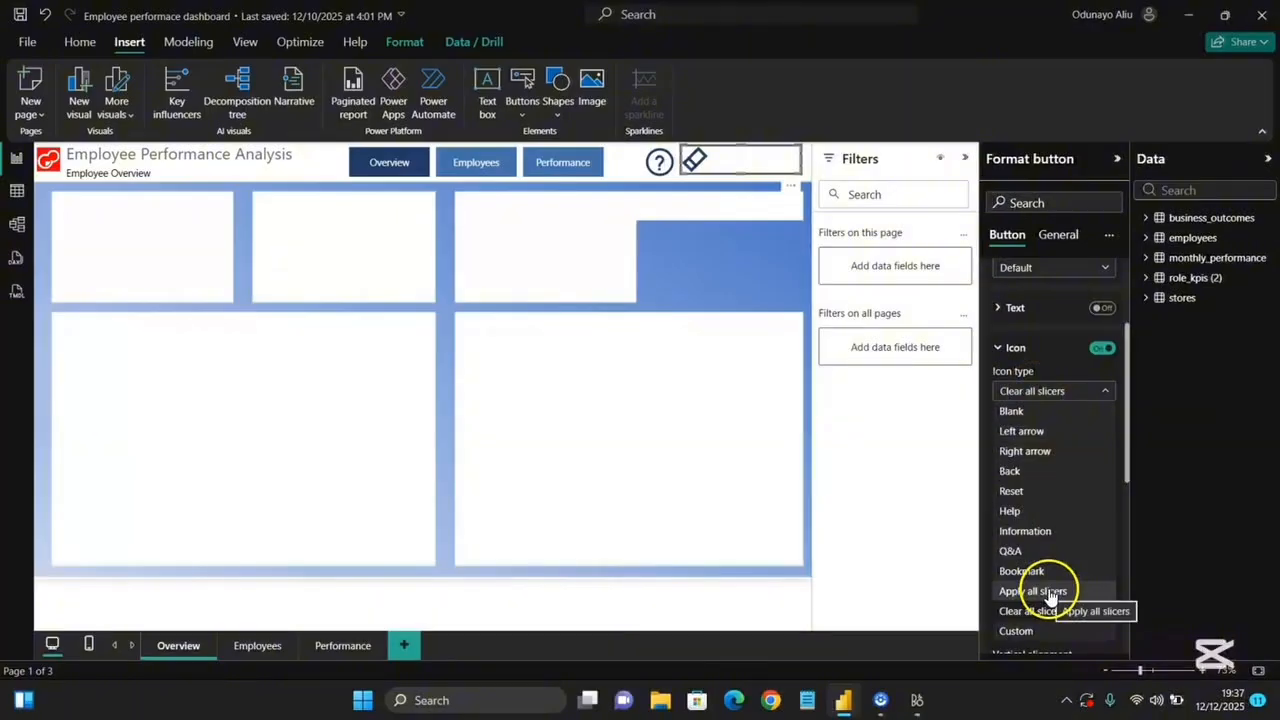
left_click(1037, 630)
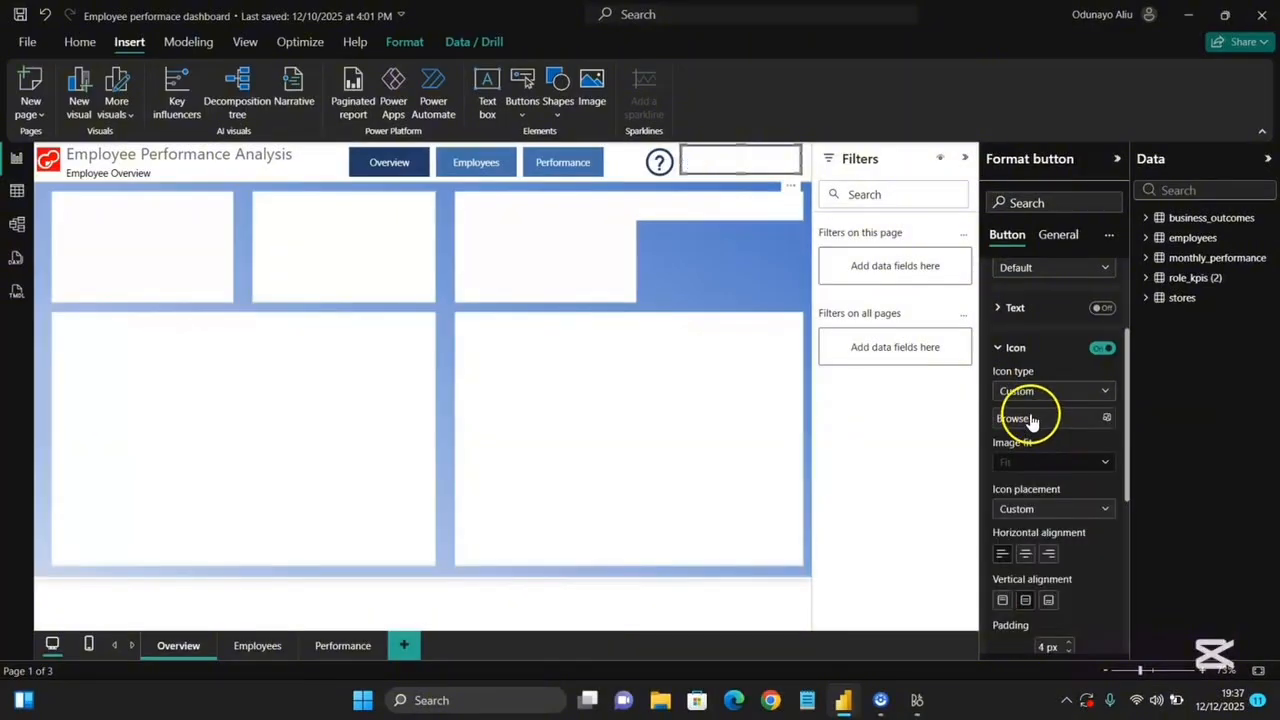
left_click(1103, 418)
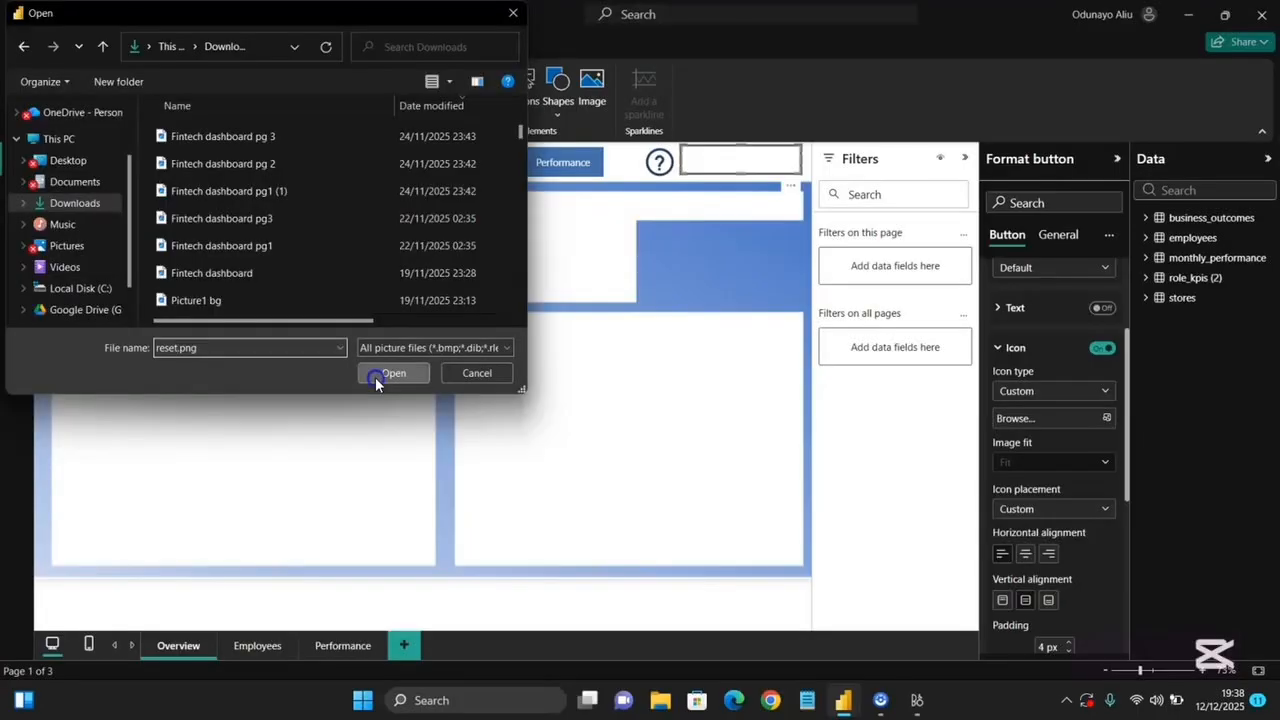
left_click(375, 377)
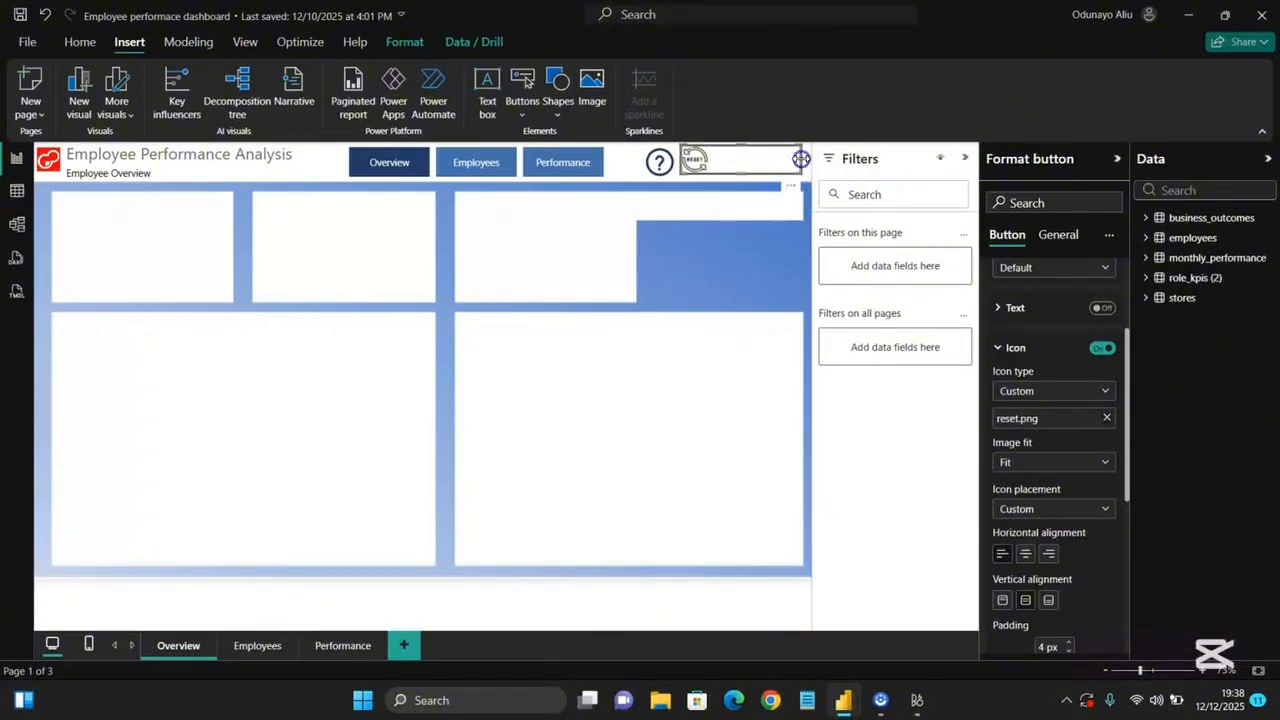
Resize the reset button into a small square next to the Help button.
left_click_drag(801, 160, 693, 174)
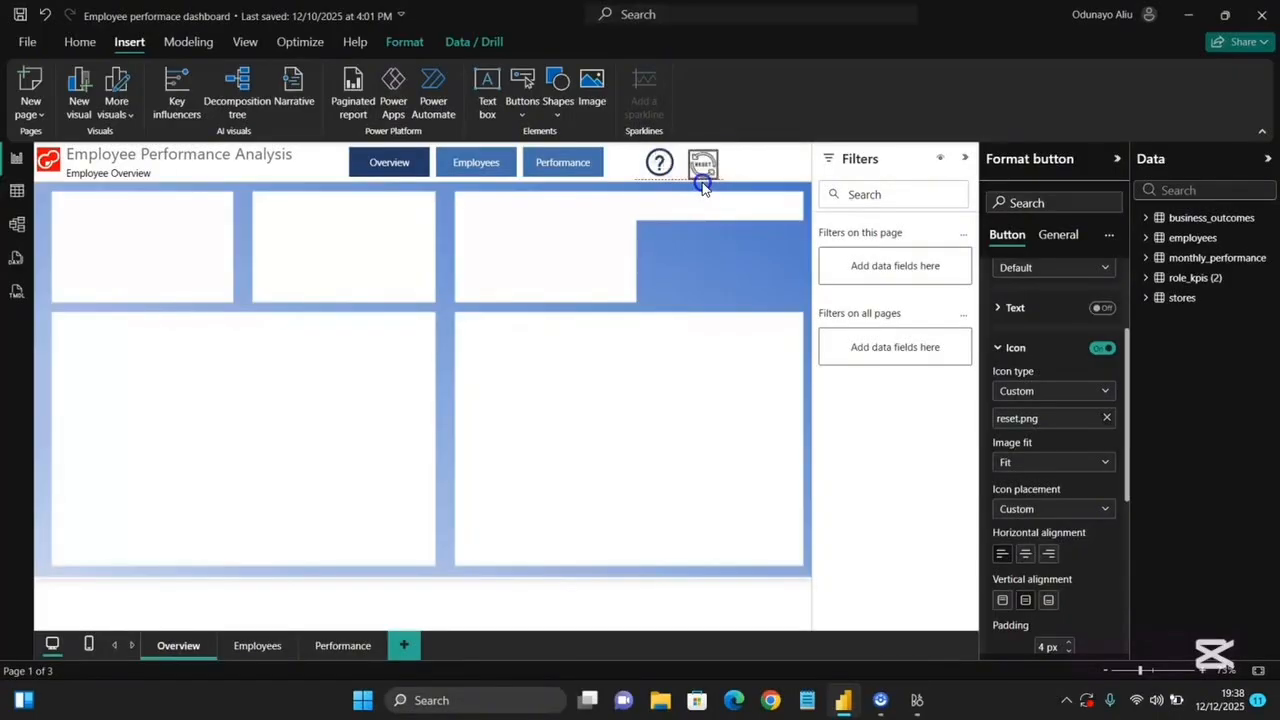
left_click_drag(697, 182, 704, 186)
left_click(755, 247)
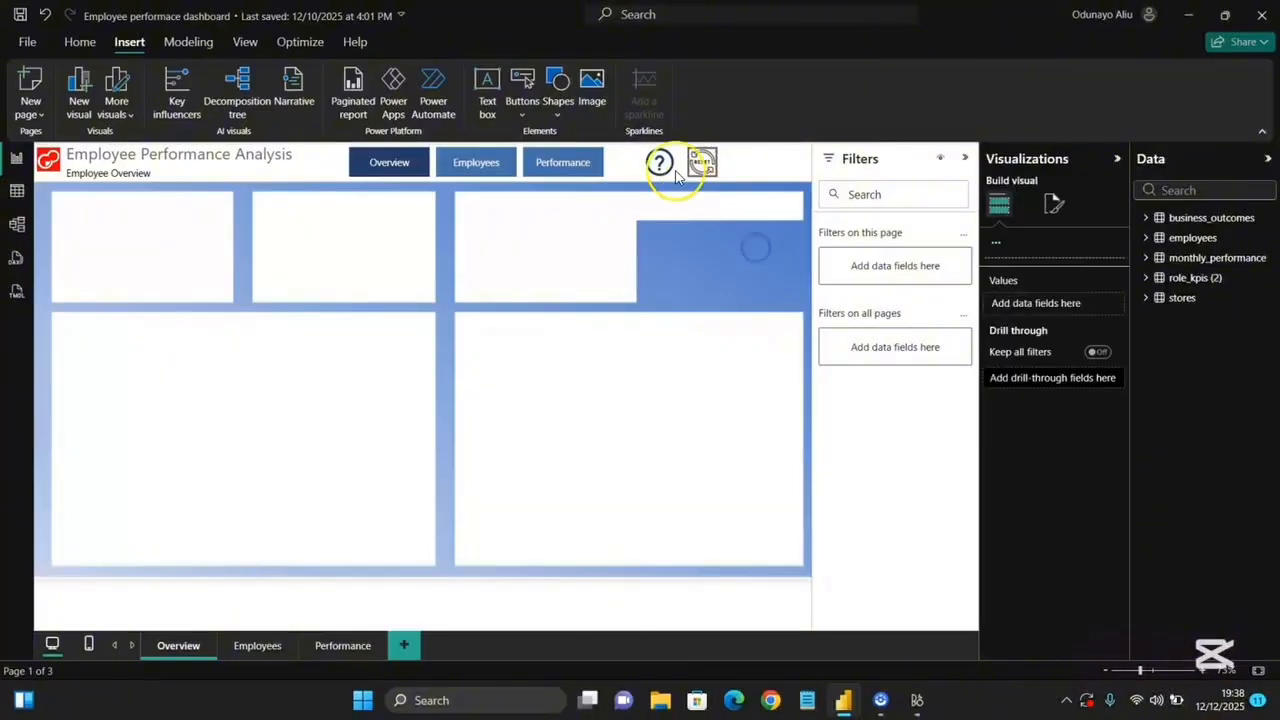
Turn off the reset button's border.
left_click(699, 166)
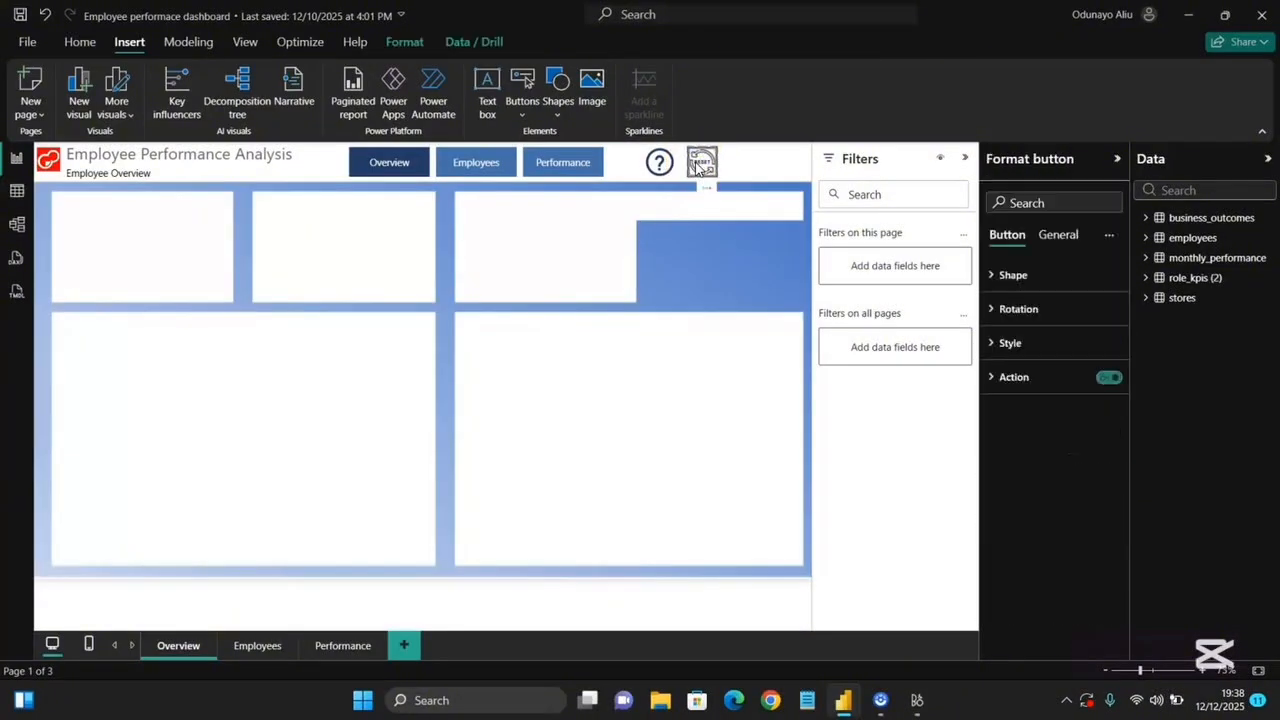
left_click(1043, 344)
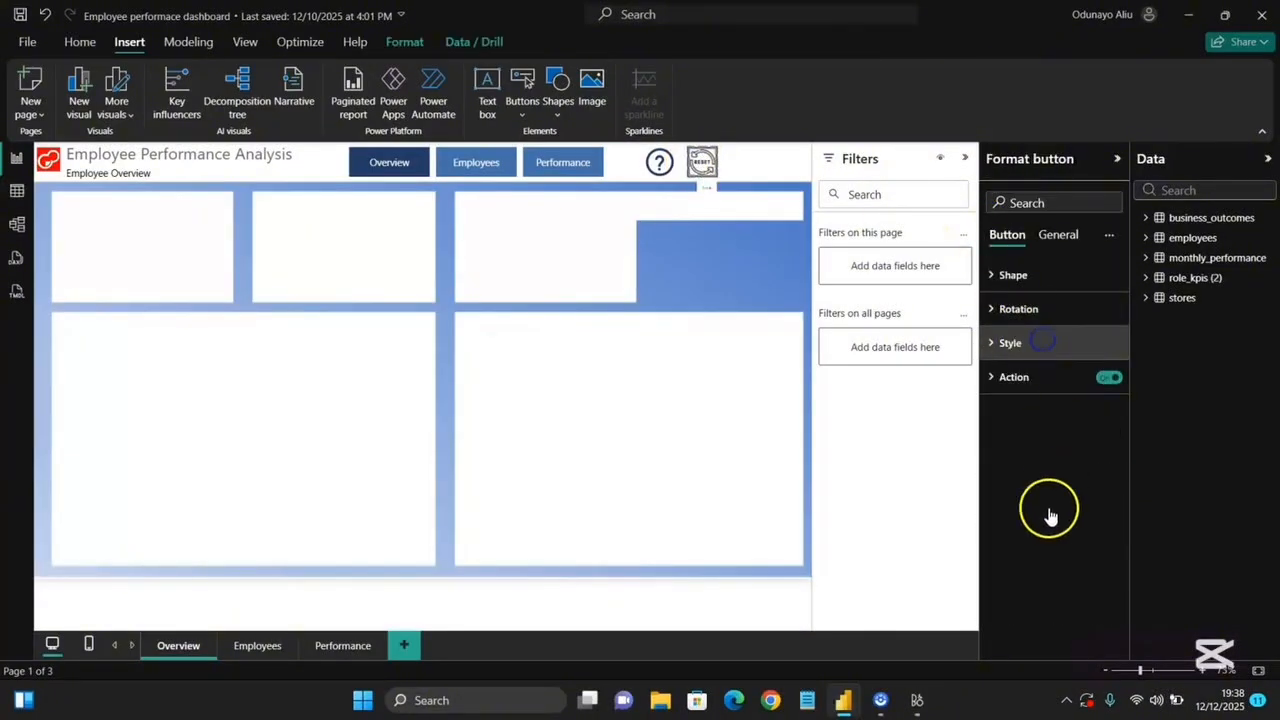
scroll(1050, 512, "down", 5)
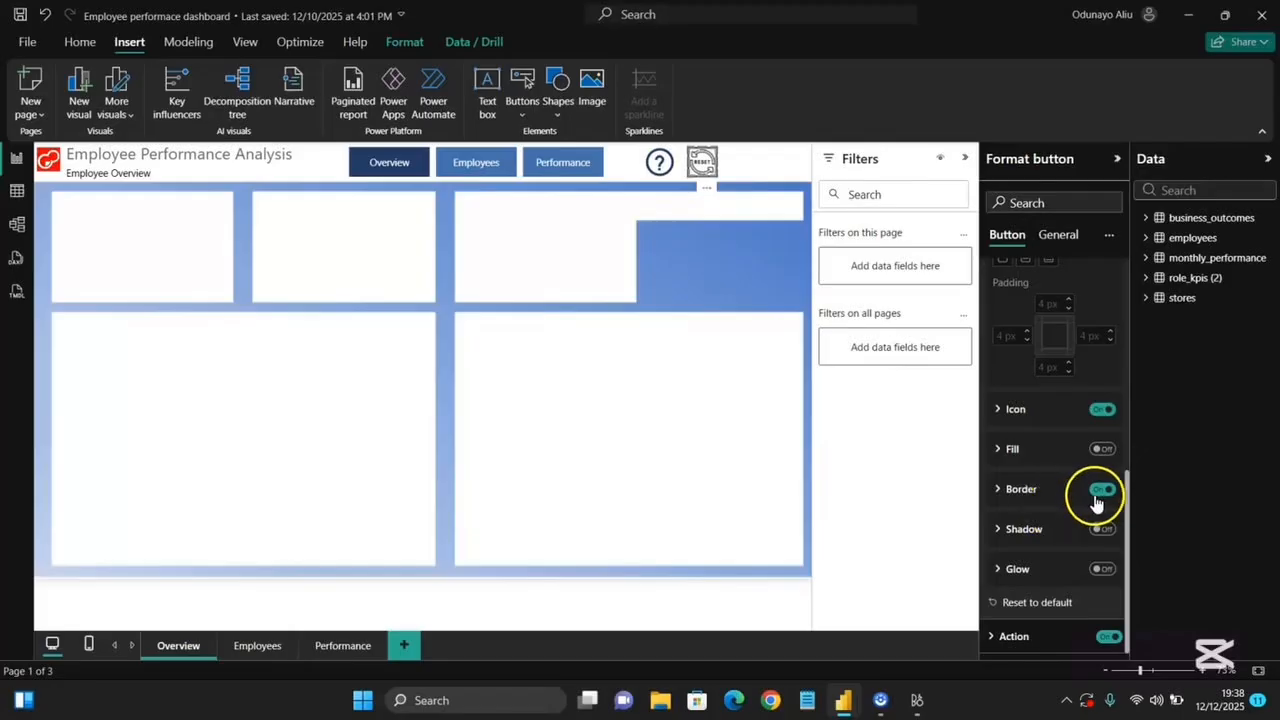
left_click(1013, 645)
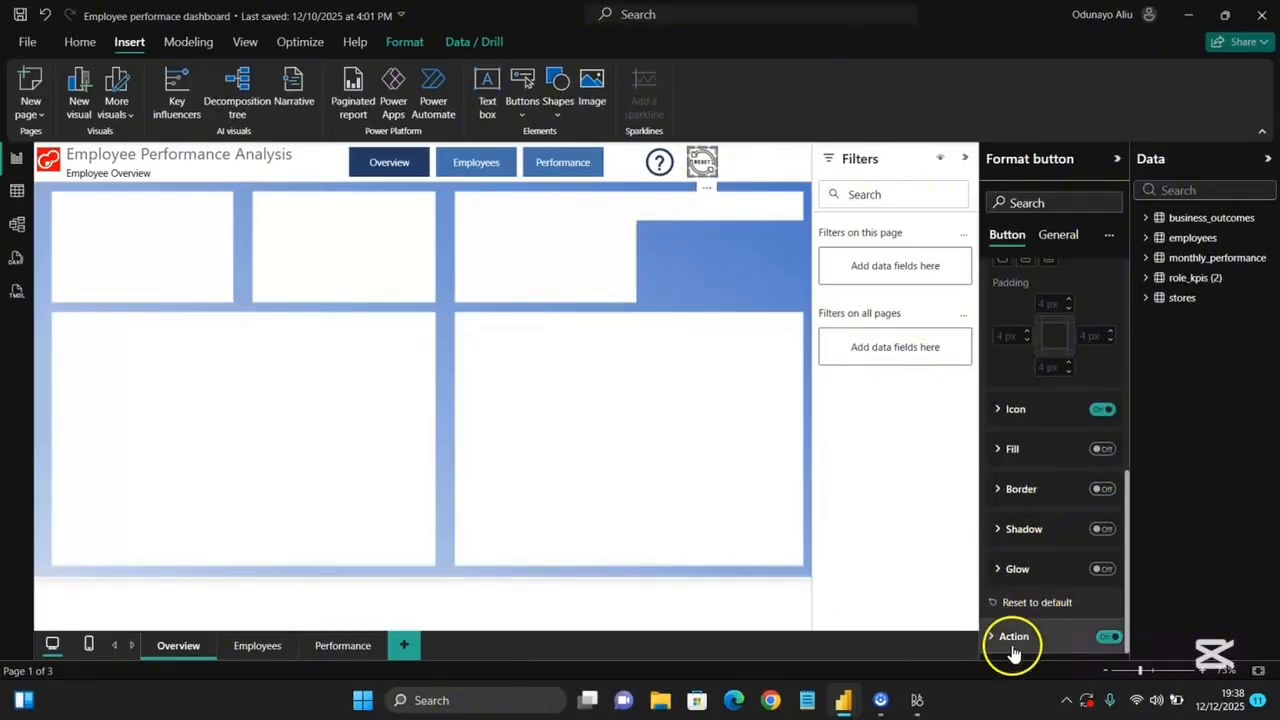
Enter a tooltip for the reset button starting with "Clear S".
scroll(1030, 620, "down", 3)
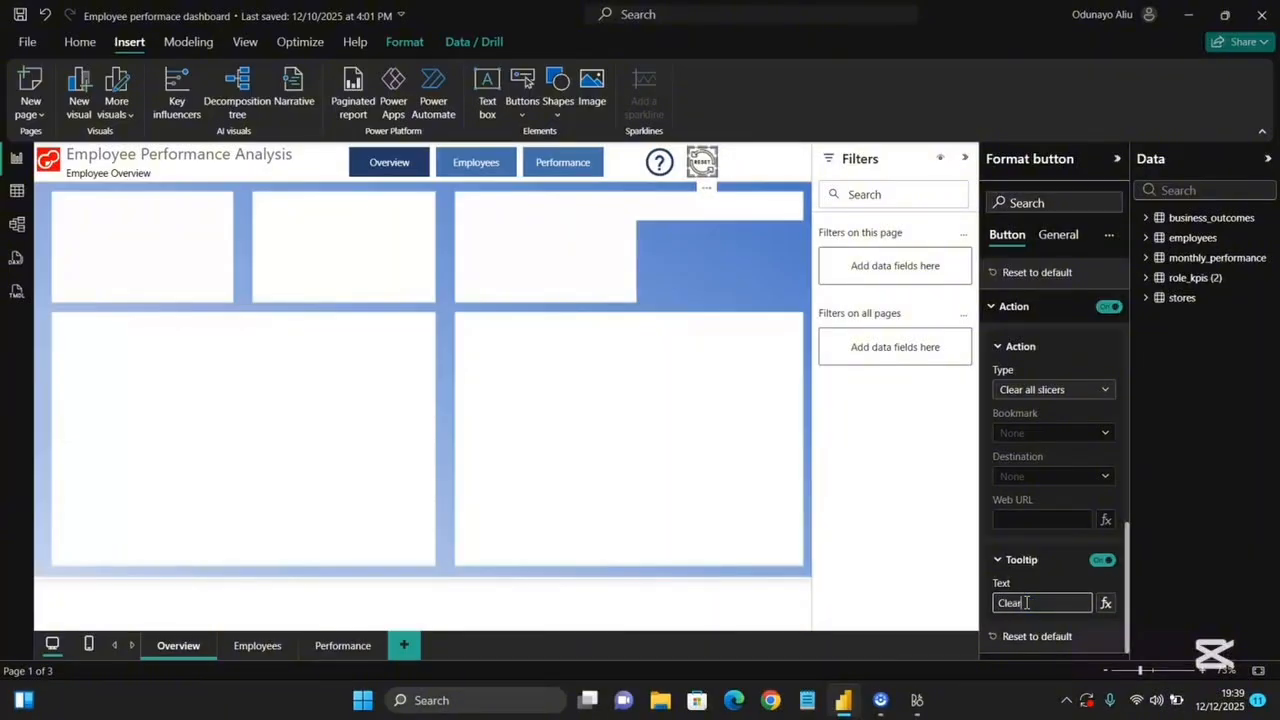
type("SLicers")
left_click(1038, 608)
left_click(1054, 604)
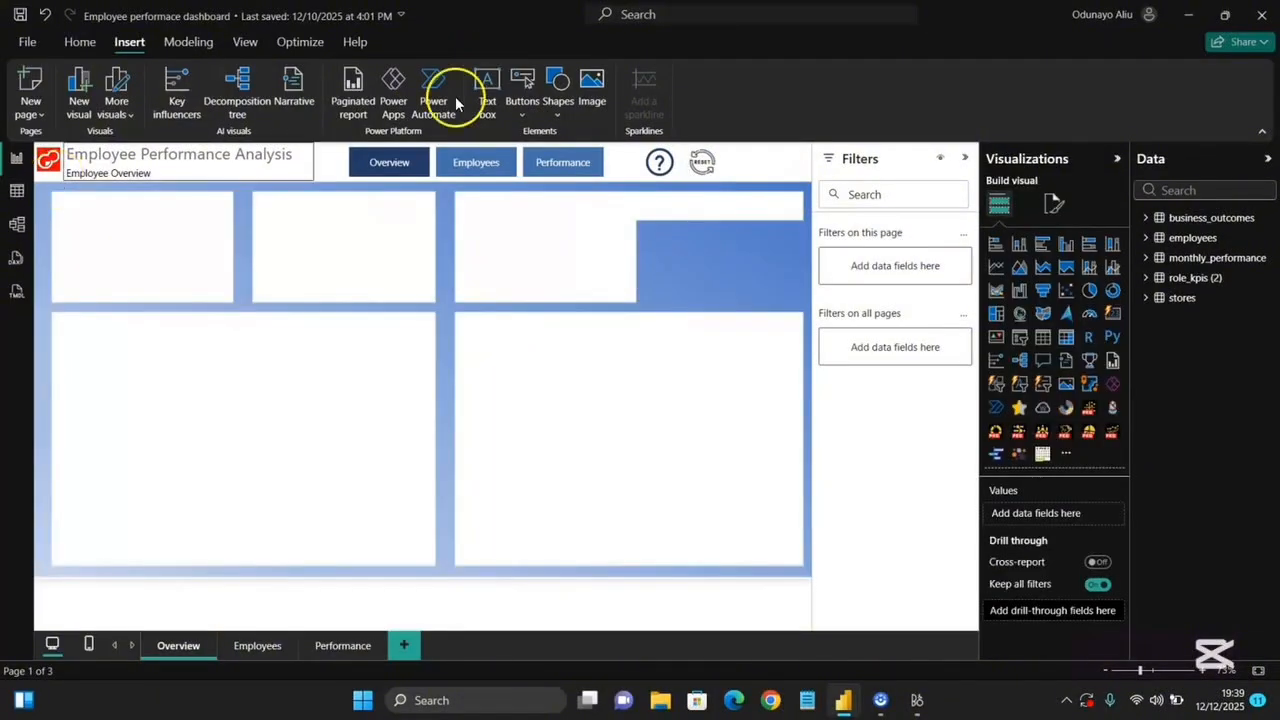
Insert an image placeholder and size it small at the top-right corner beside the reset button.
left_click(593, 88)
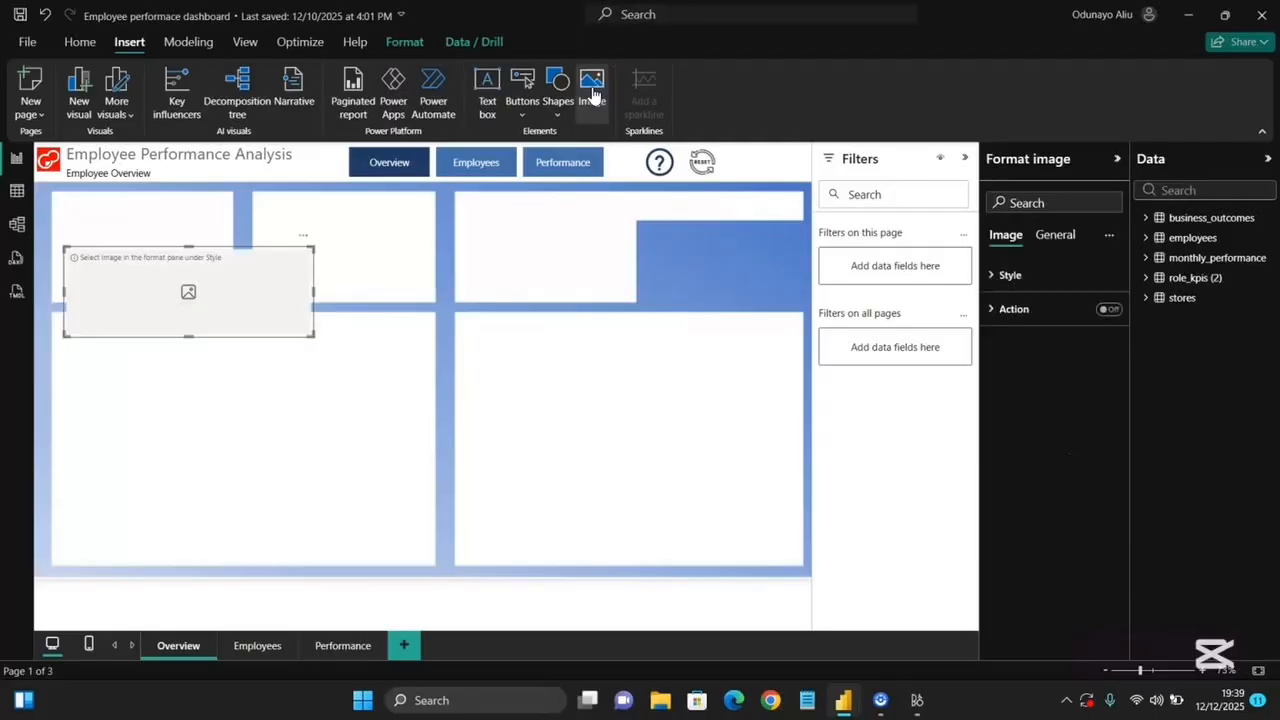
left_click_drag(206, 269, 744, 151)
left_click_drag(561, 228, 769, 213)
left_click(780, 151)
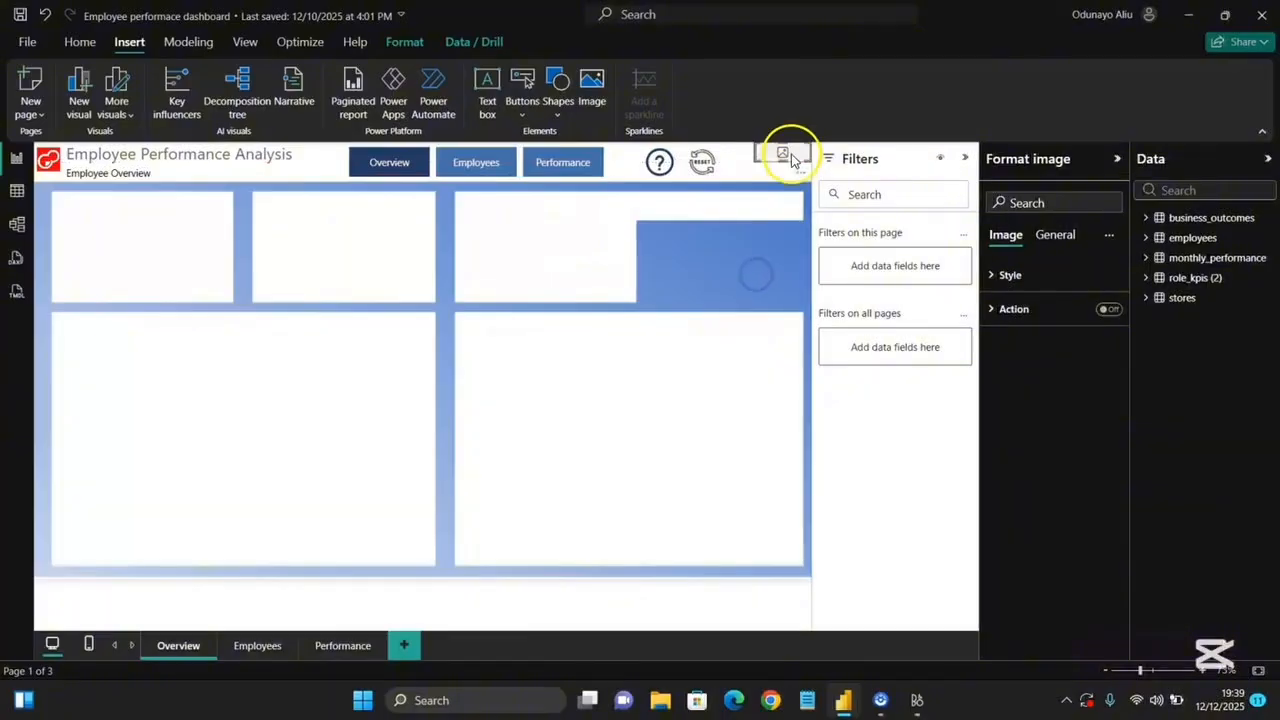
mouse_move(783, 162)
left_mouse_down()
mouse_move(783, 181)
mouse_move(757, 163)
mouse_move(772, 164)
left_mouse_up()
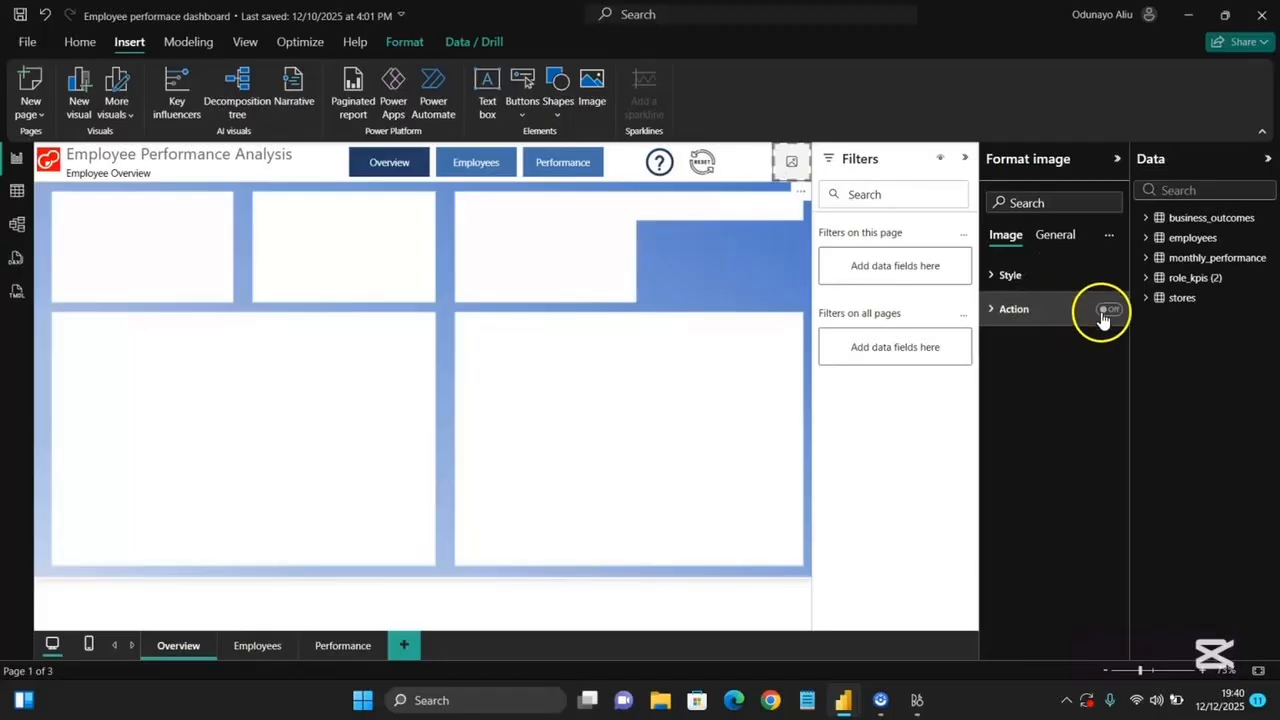
Turn on the image's action and load linkedin.png as its picture.
left_click(1105, 312)
left_click(1006, 275)
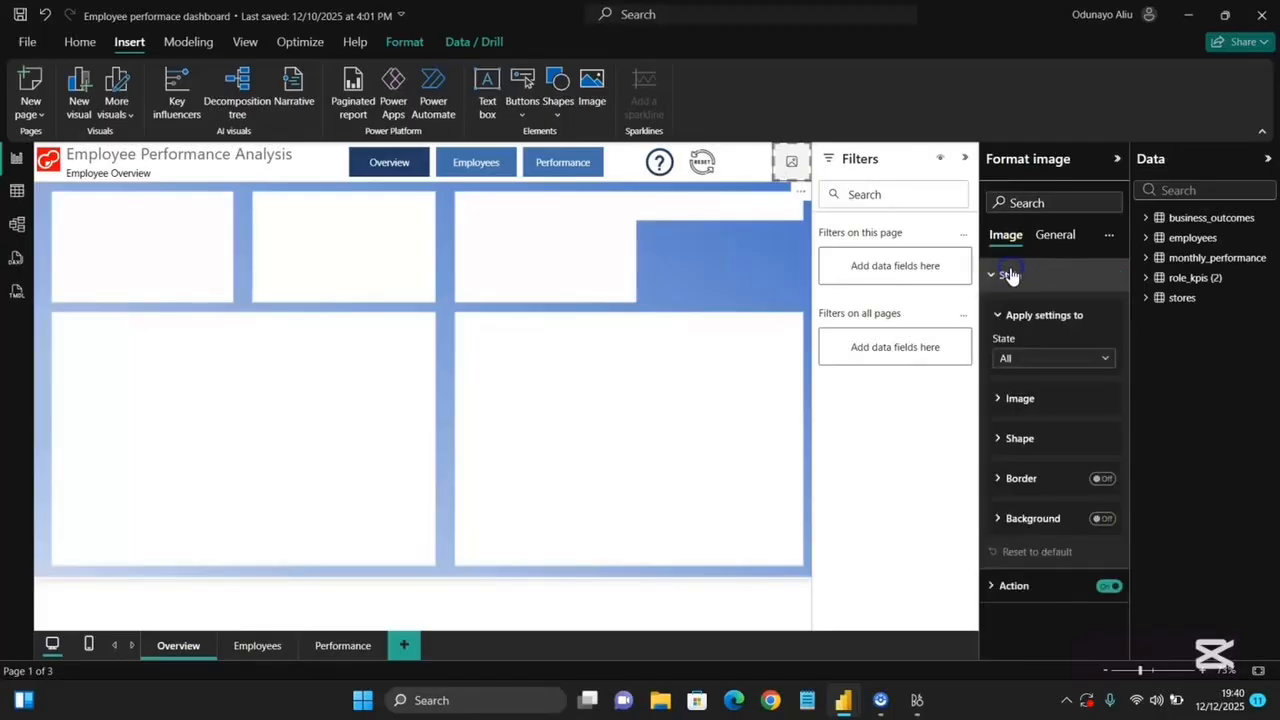
left_click(1000, 402)
left_click(1005, 405)
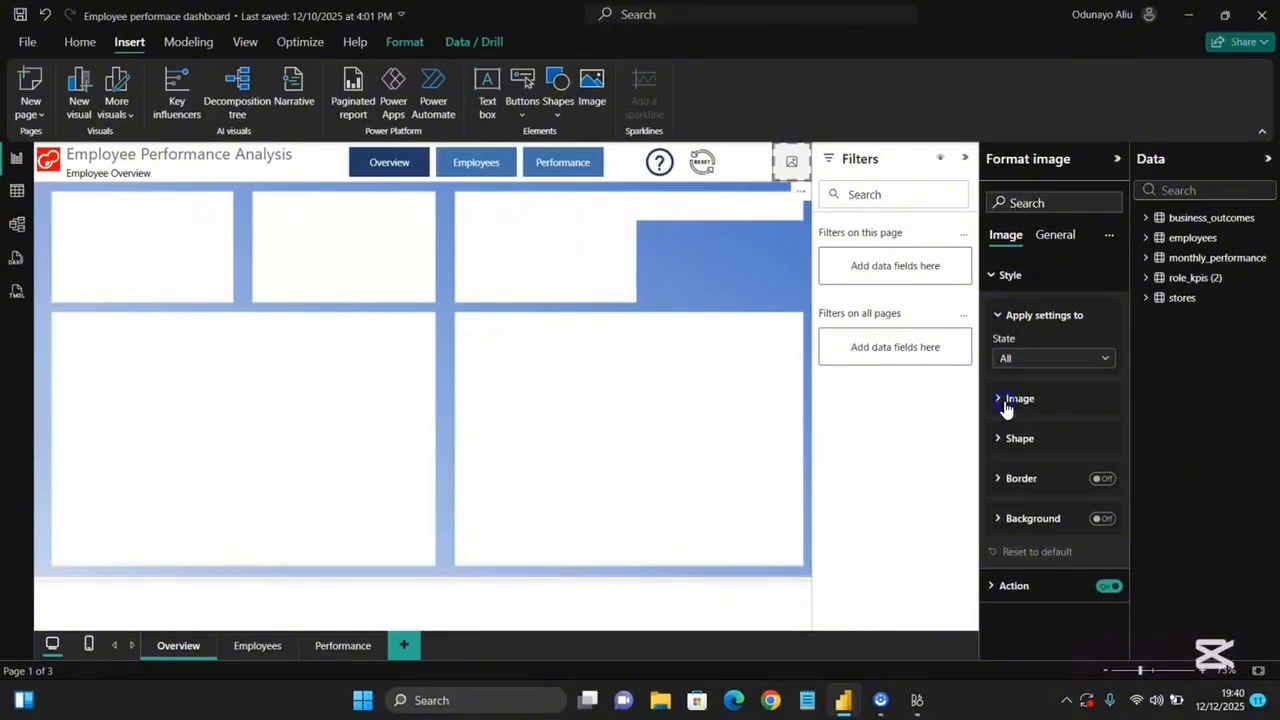
left_click(1006, 408)
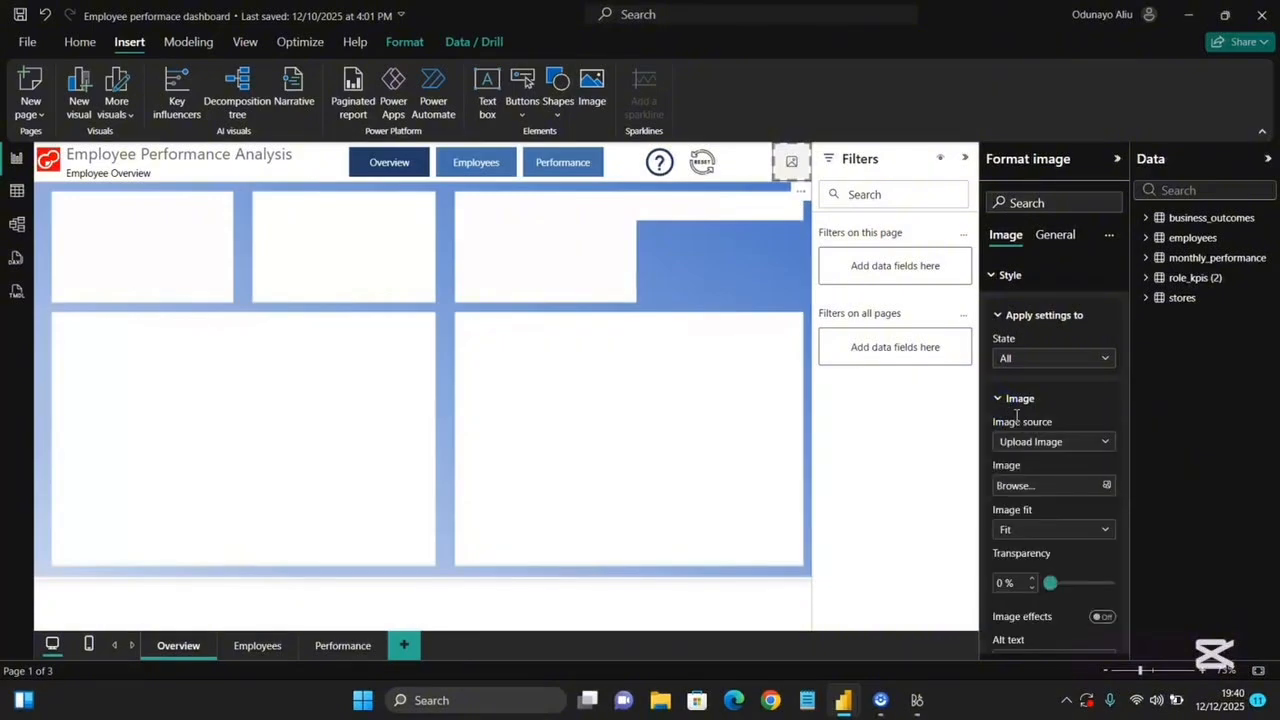
left_click(1024, 486)
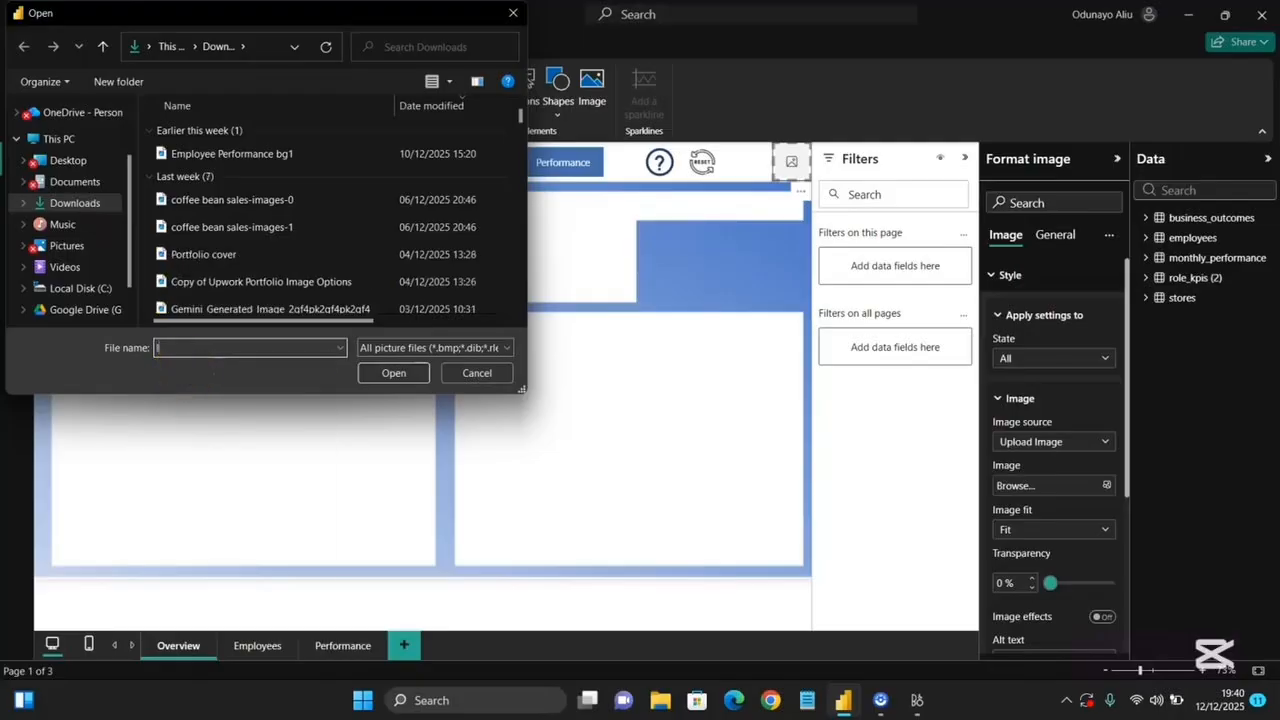
type("lin")
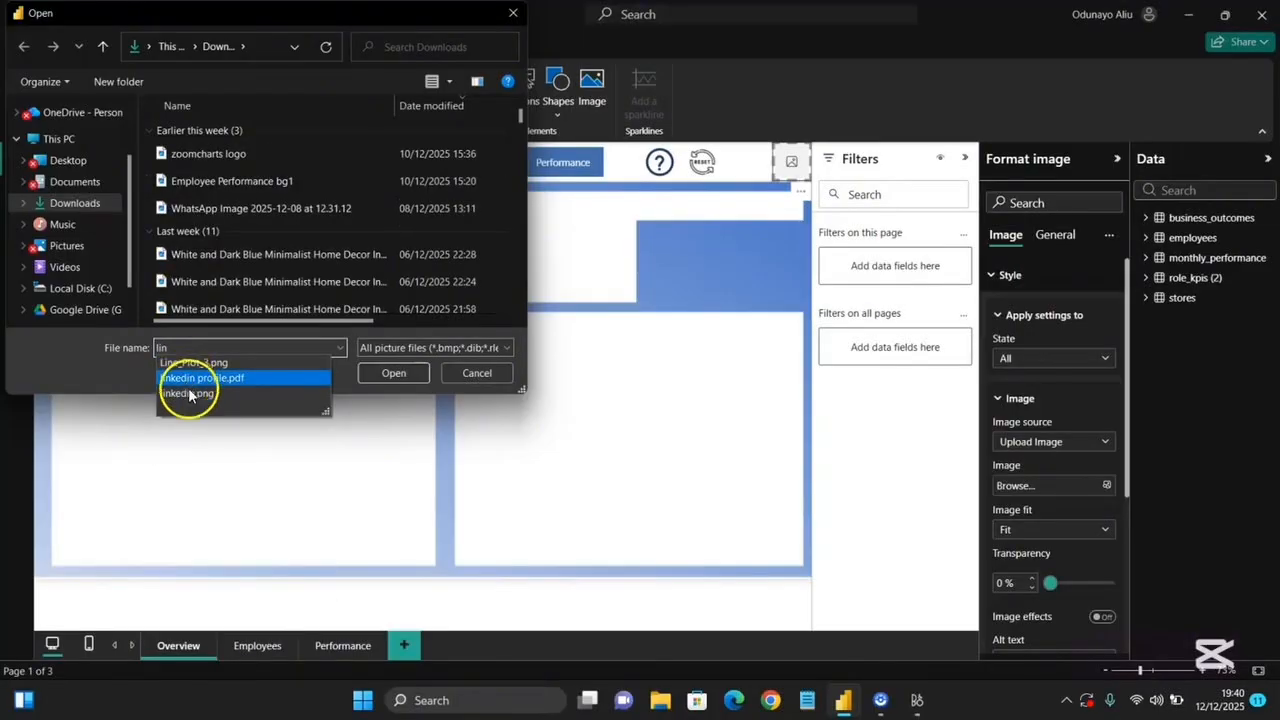
left_click(191, 393)
left_click(384, 378)
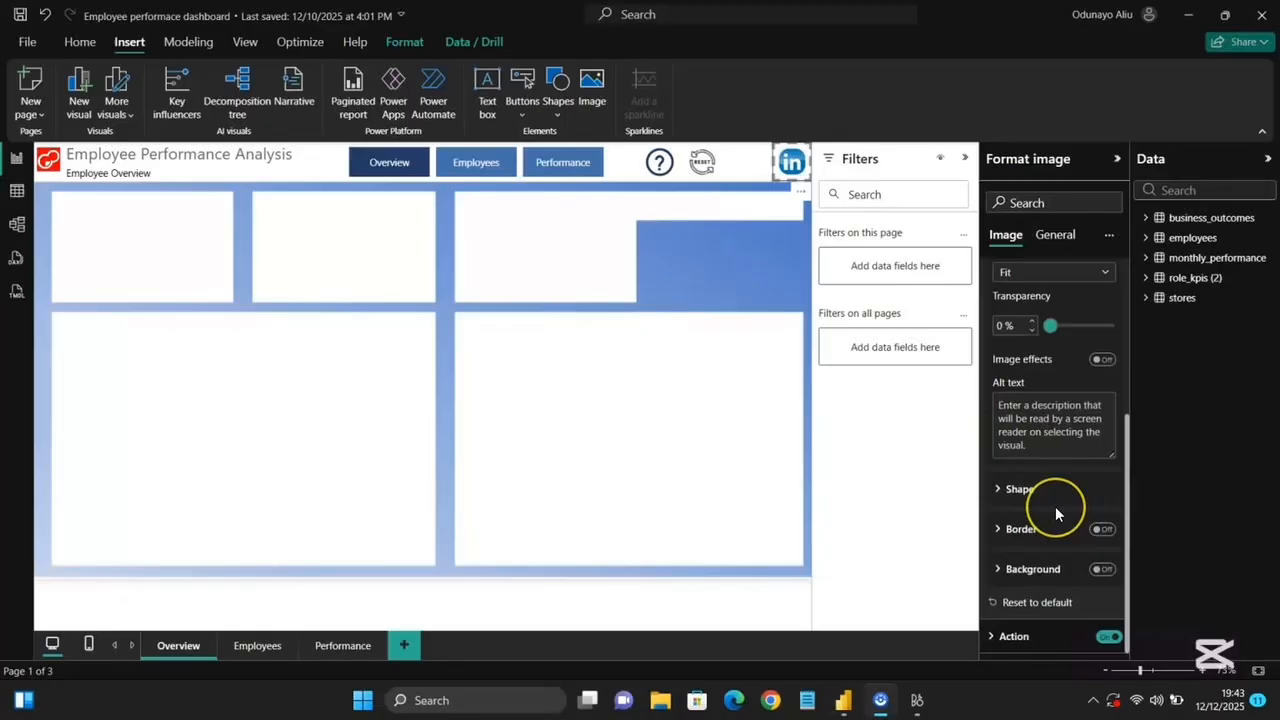
Set the image's action type to Web URL and paste the LinkedIn profile URL.
scroll(1055, 506, "up", 2)
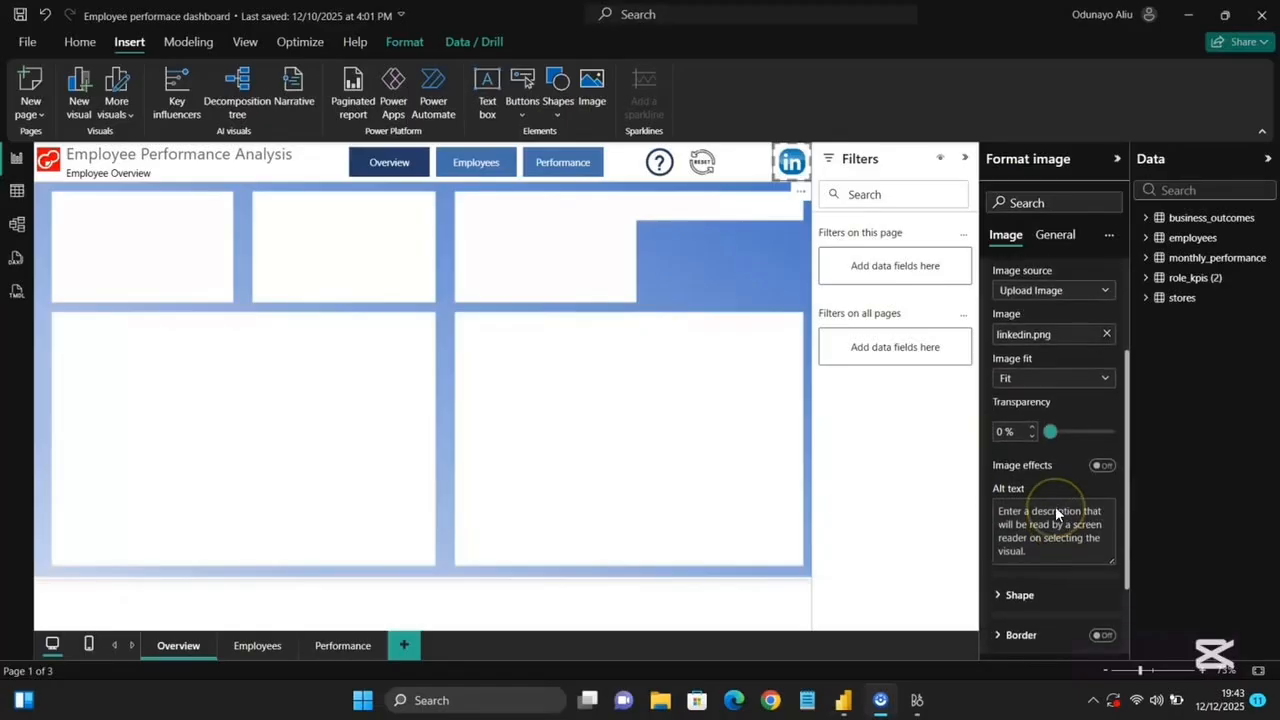
scroll(1050, 520, "down", 2)
left_click(1000, 637)
scroll(1000, 640, "down", 3)
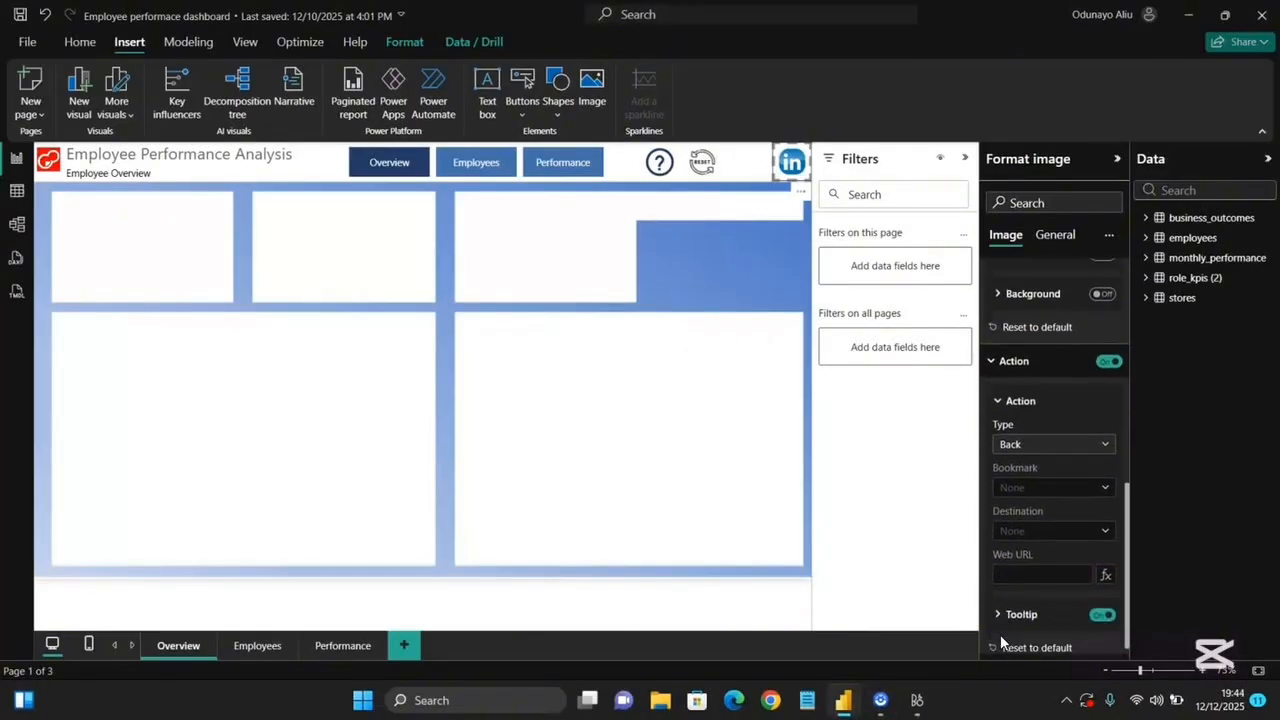
left_click(1050, 438)
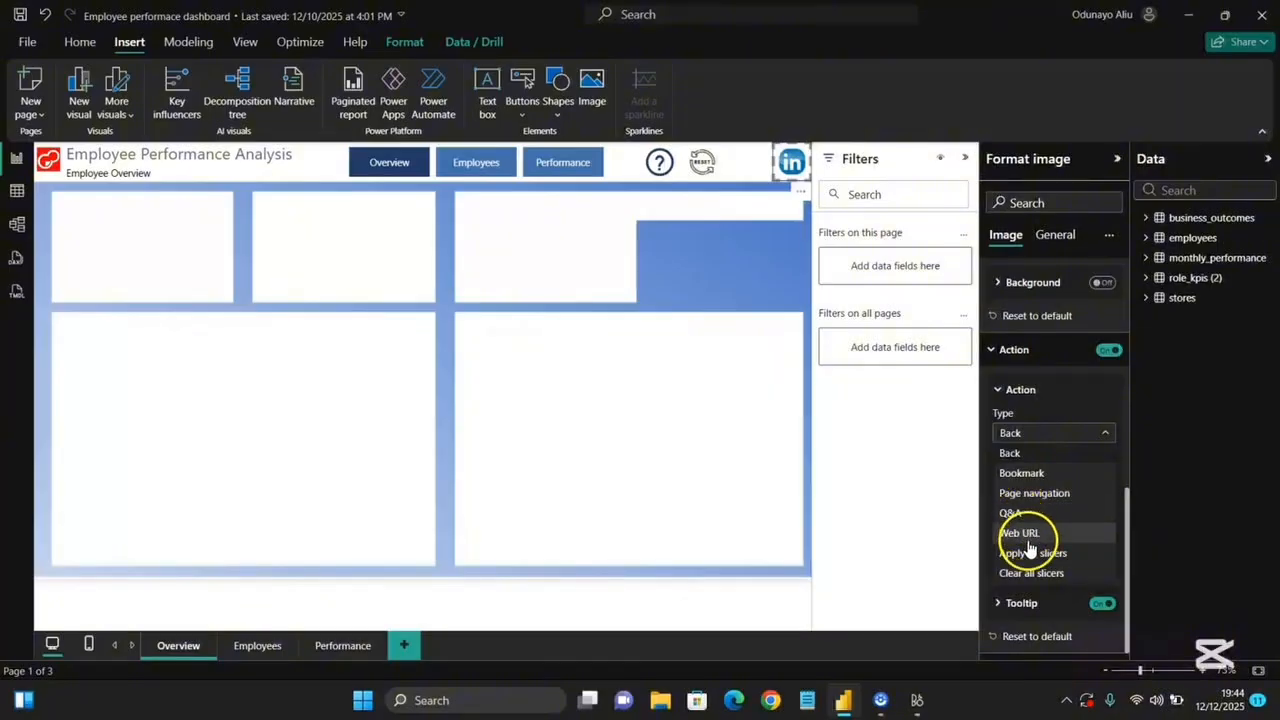
left_click(1022, 533)
left_click(1016, 564)
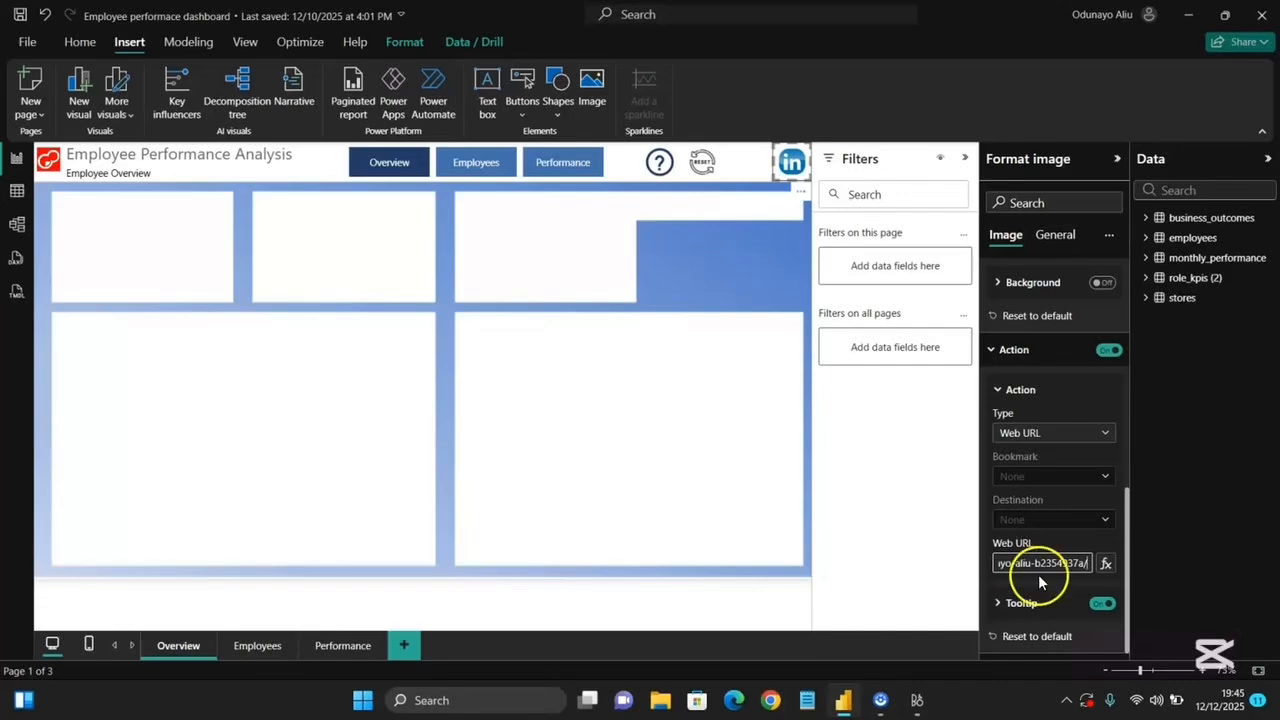
Enter a tooltip for the LinkedIn image inviting viewers to connect with the author on LinkedIn.
left_click(1020, 603)
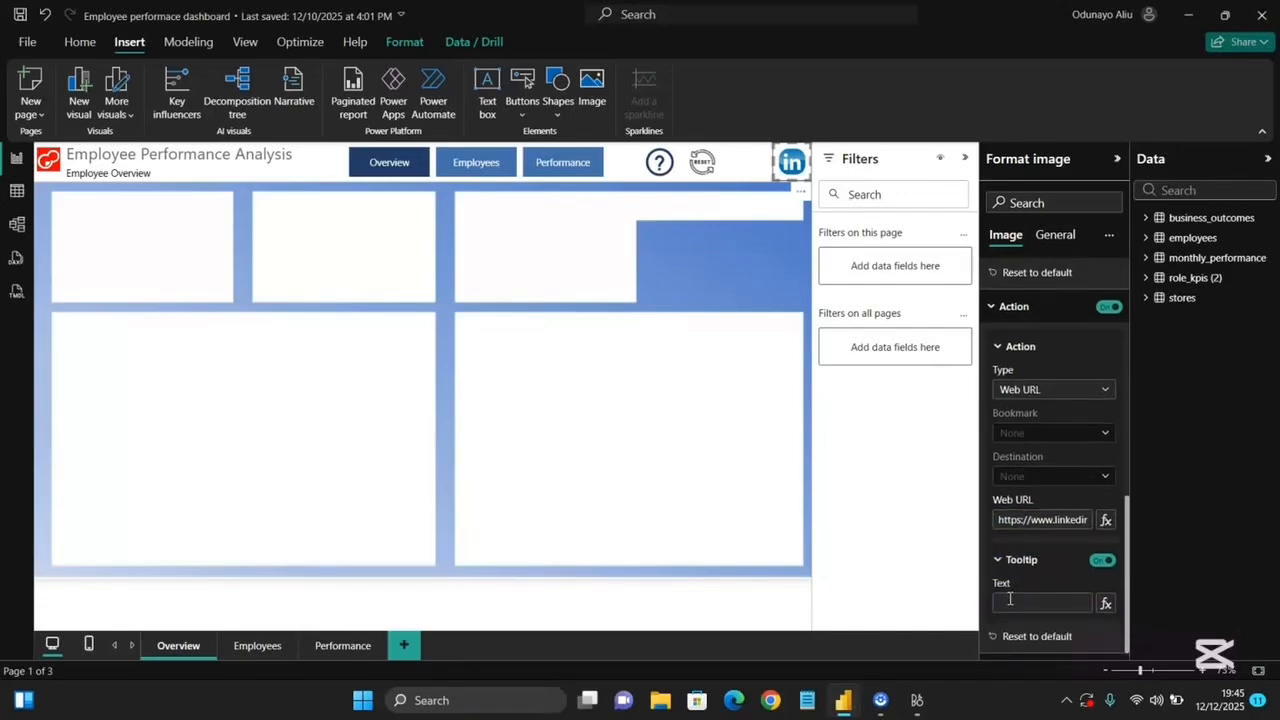
left_click(1030, 600)
type("Connect")
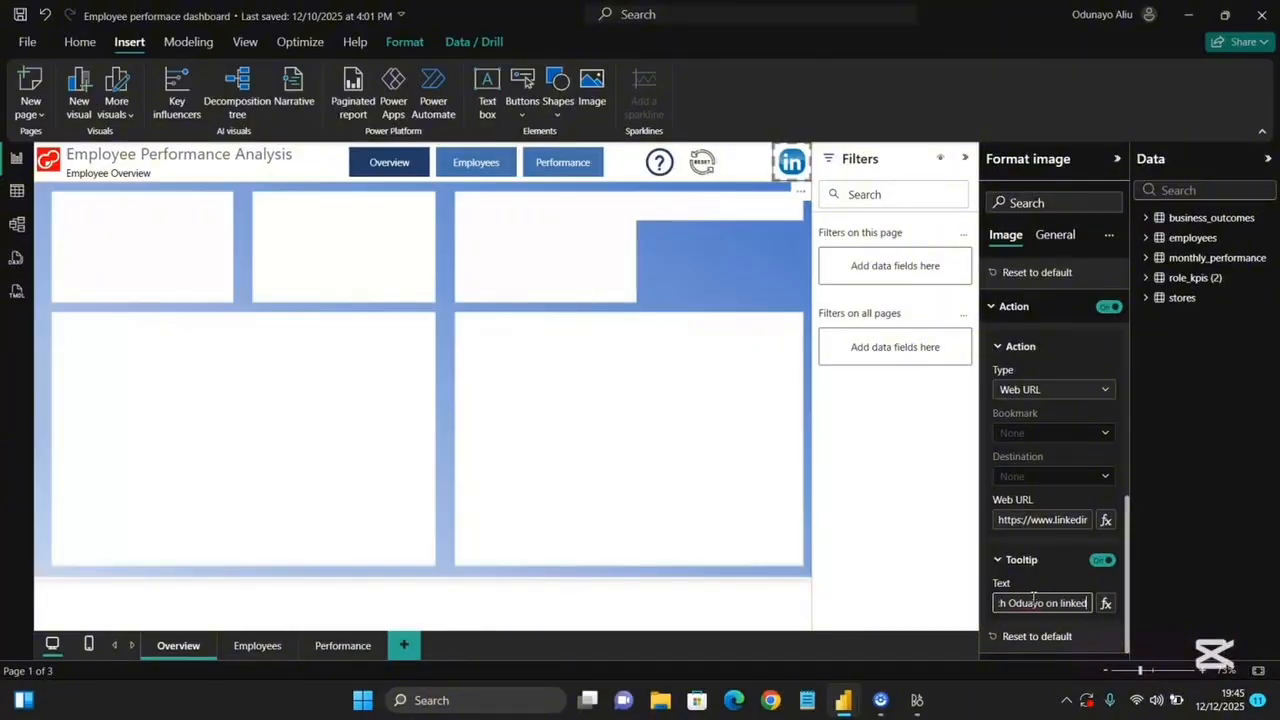
type("in")
left_click_drag(1020, 608, 920, 611)
type("Odun")
left_click(1059, 604)
key("BackSpace")
type("L")
Create and load an empty table named All DAX through Enter data.
left_click(660, 165)
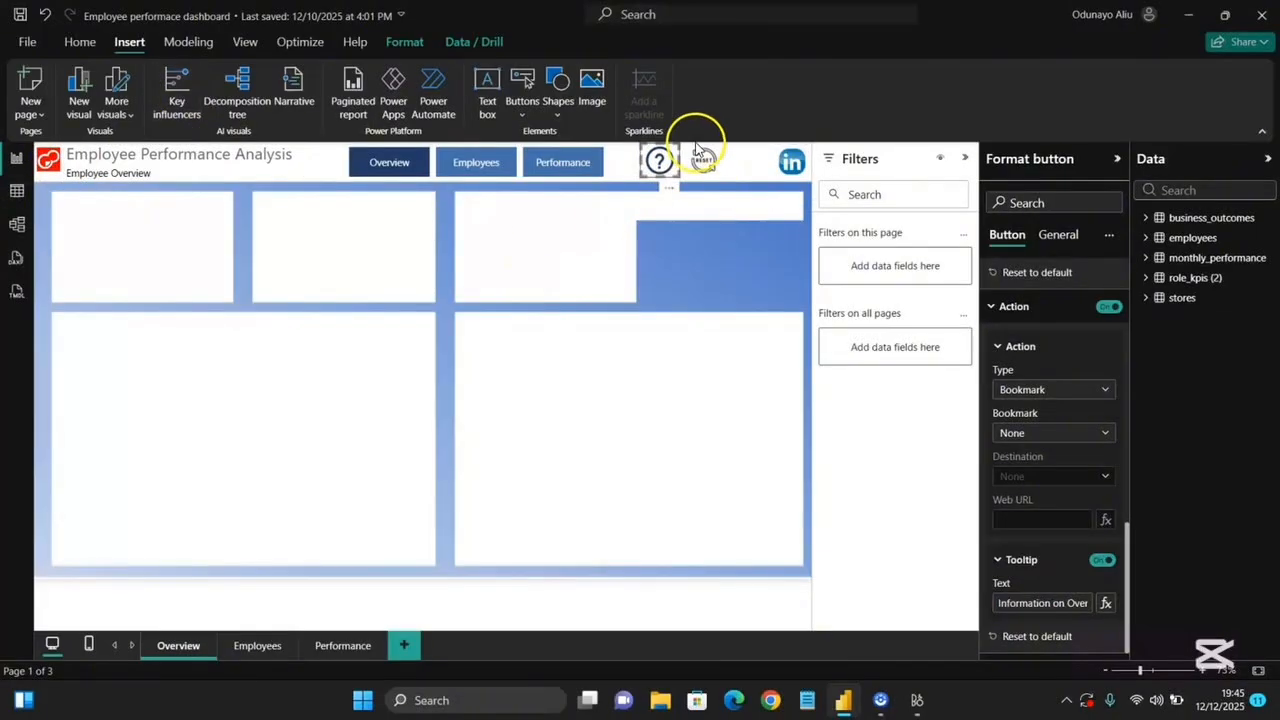
left_click(177, 264)
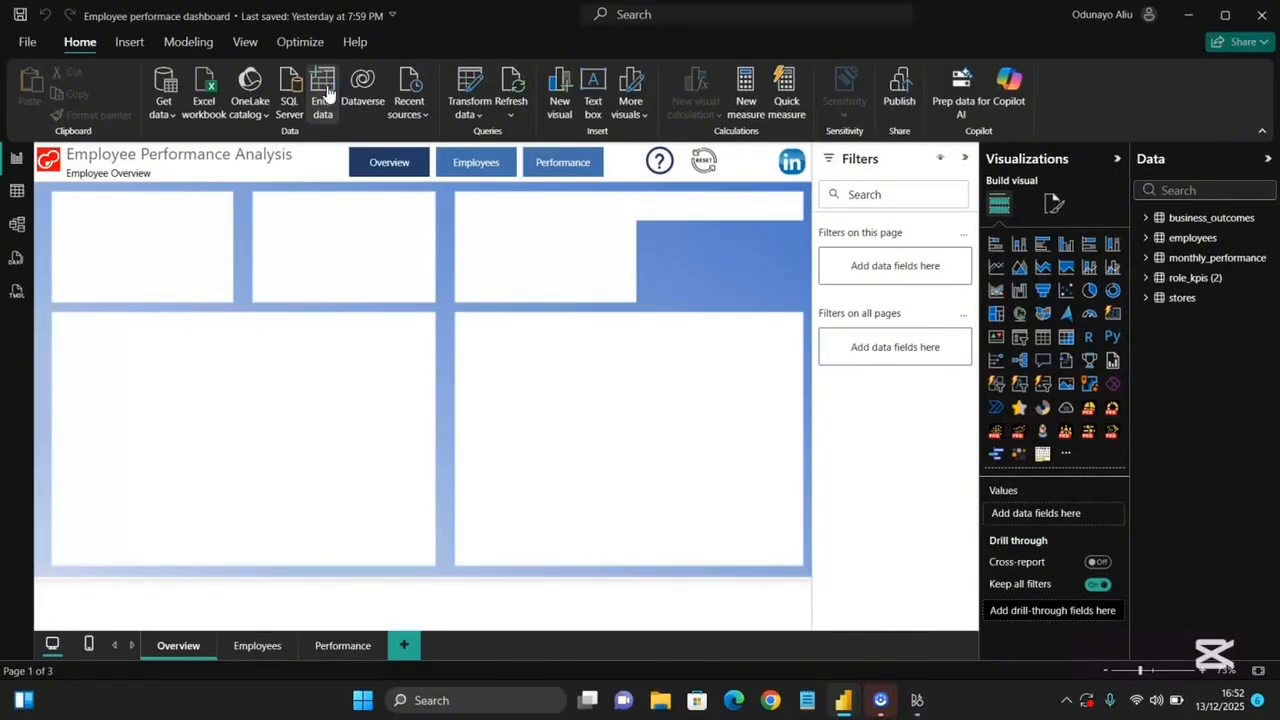
left_click(327, 92)
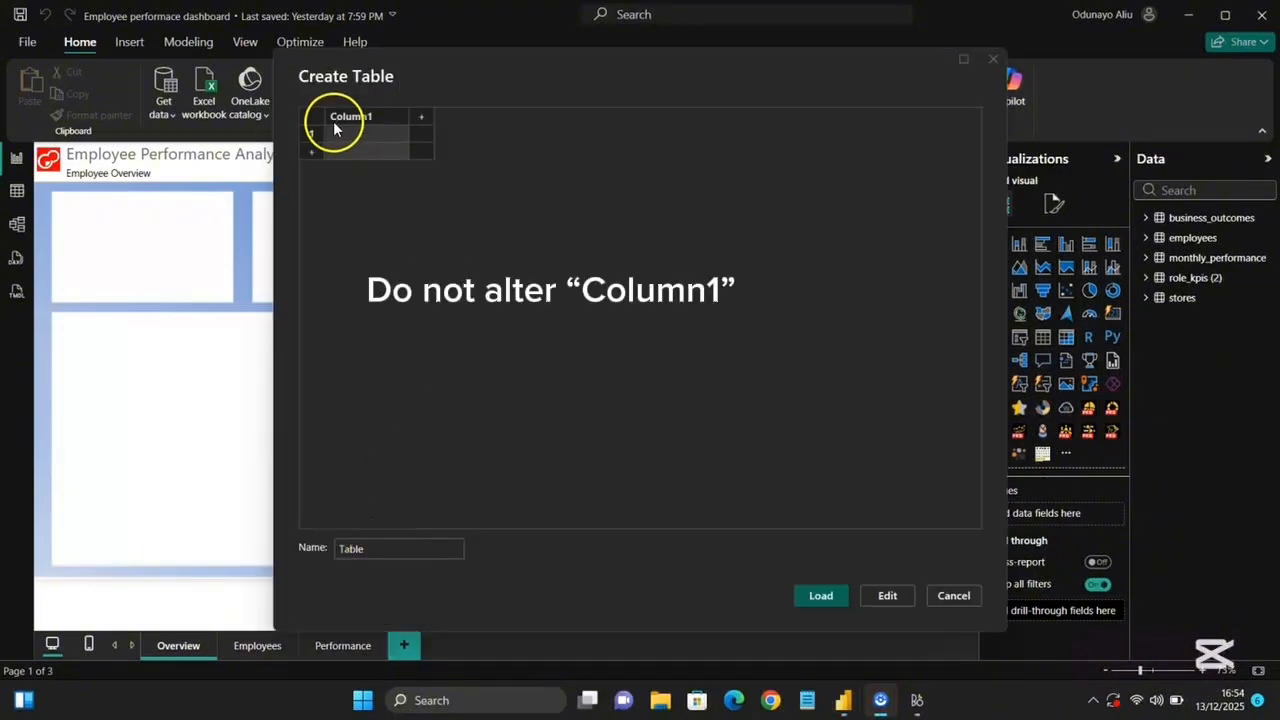
double_click(375, 543)
type("All ")
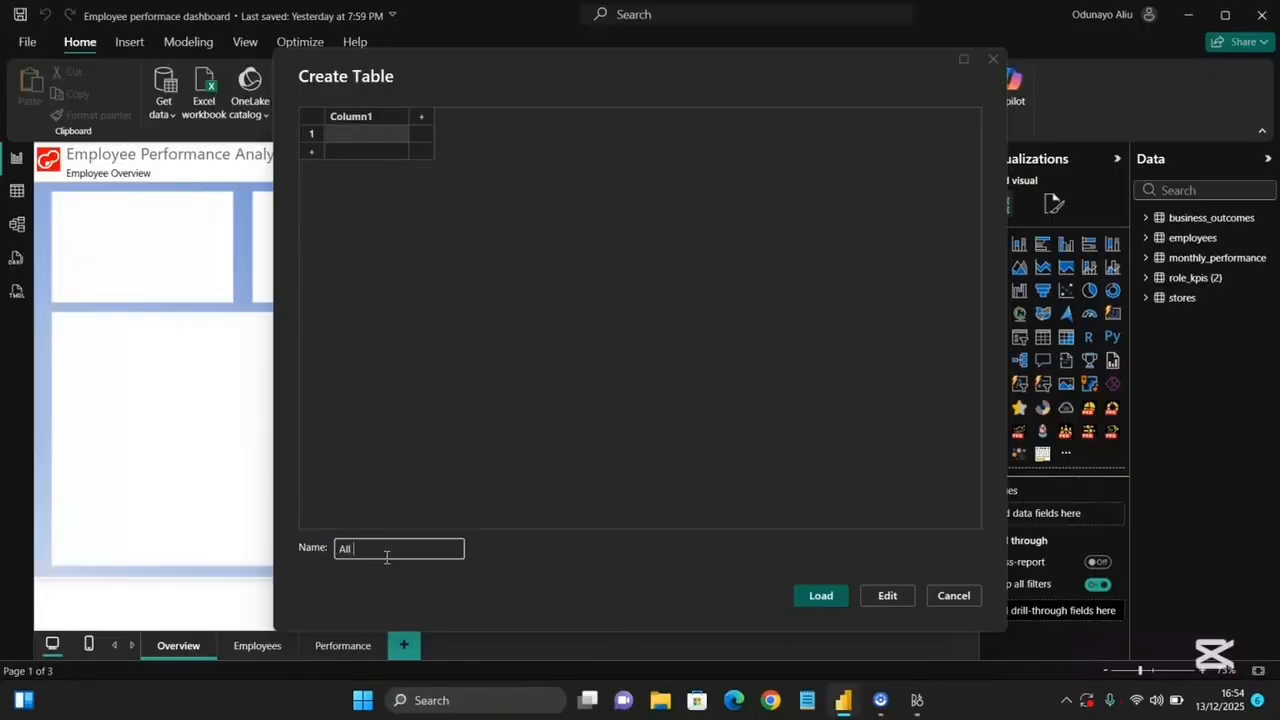
type("DAX")
left_click(822, 596)
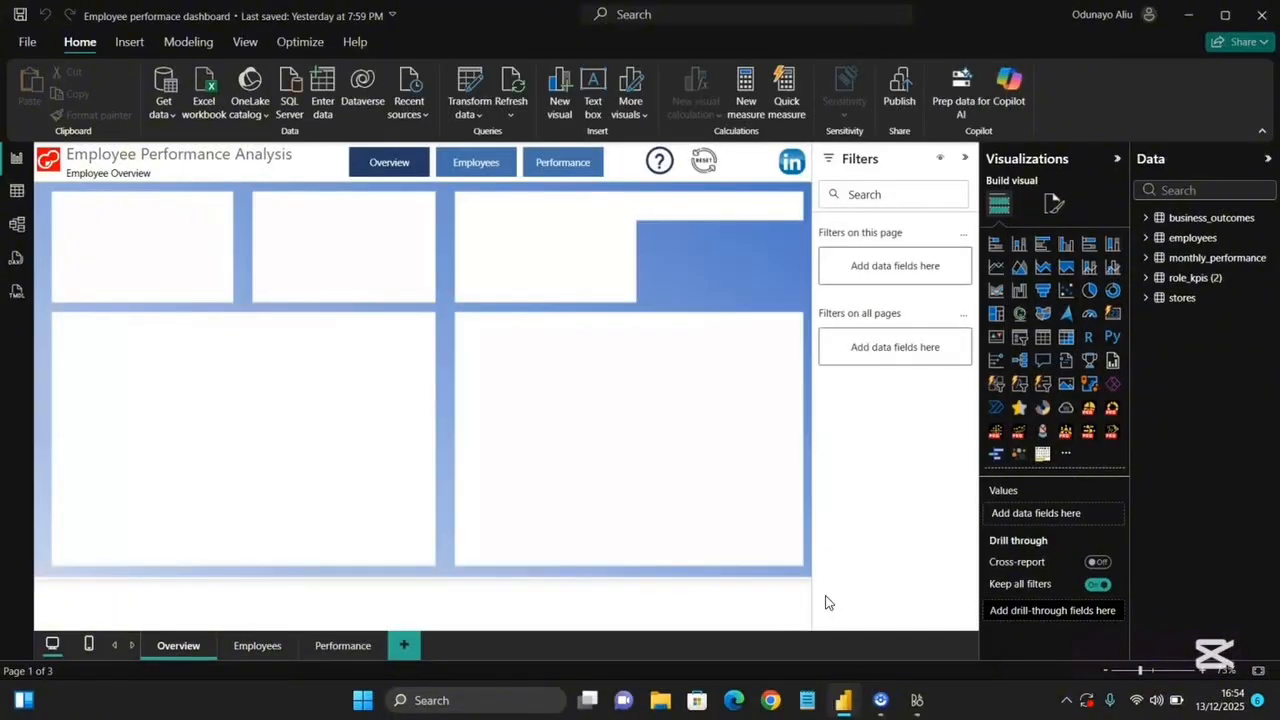
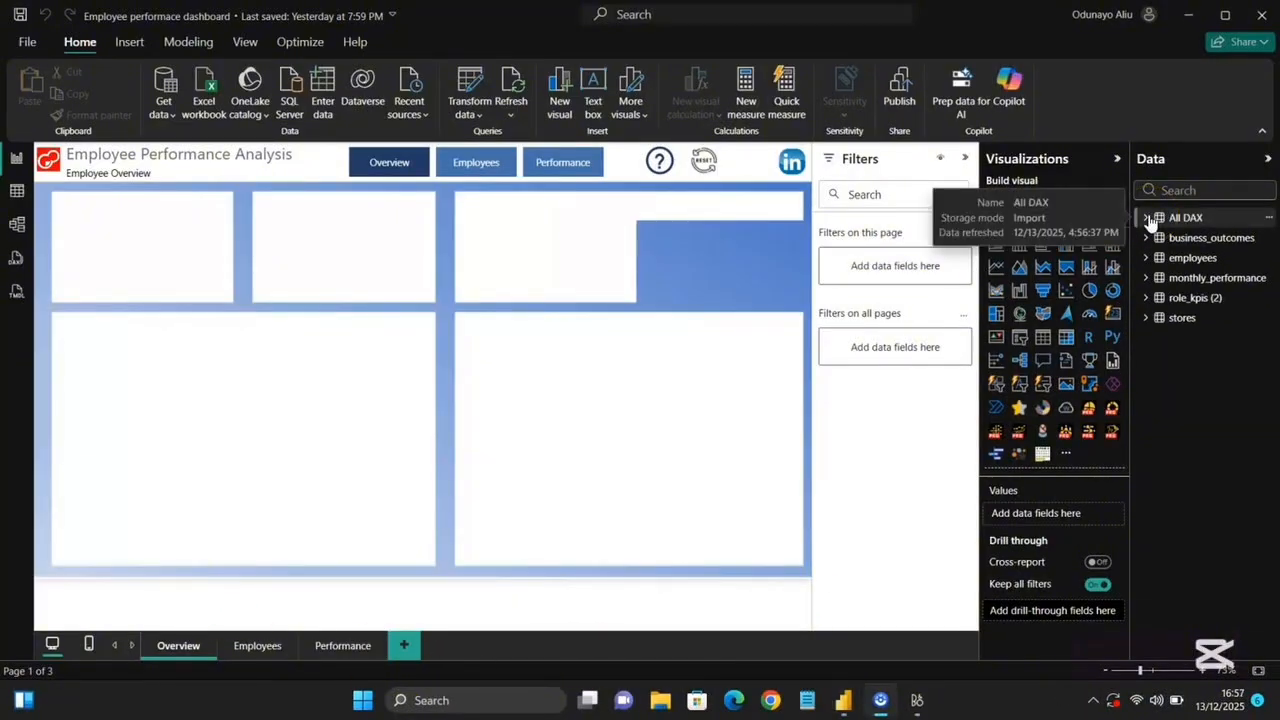
Add a Total Employees measure to the All DAX table that counts the rows of the employees table.
left_click(1148, 220)
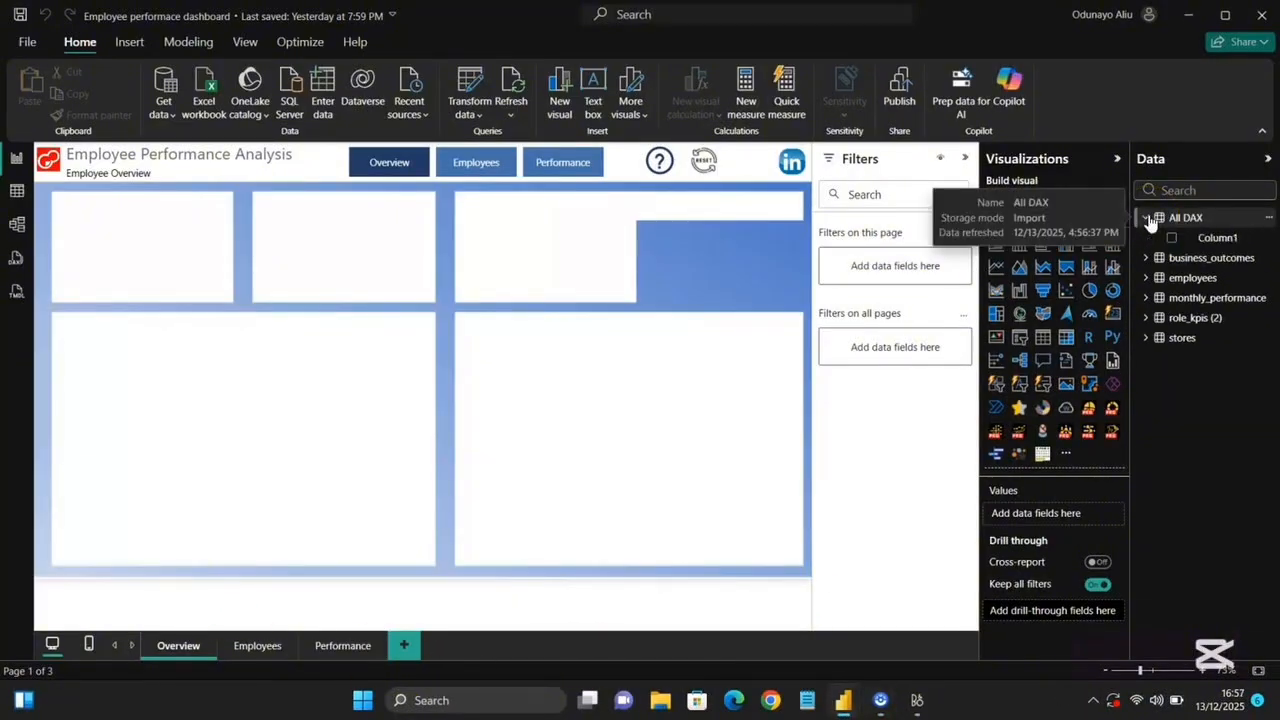
left_click(1270, 222)
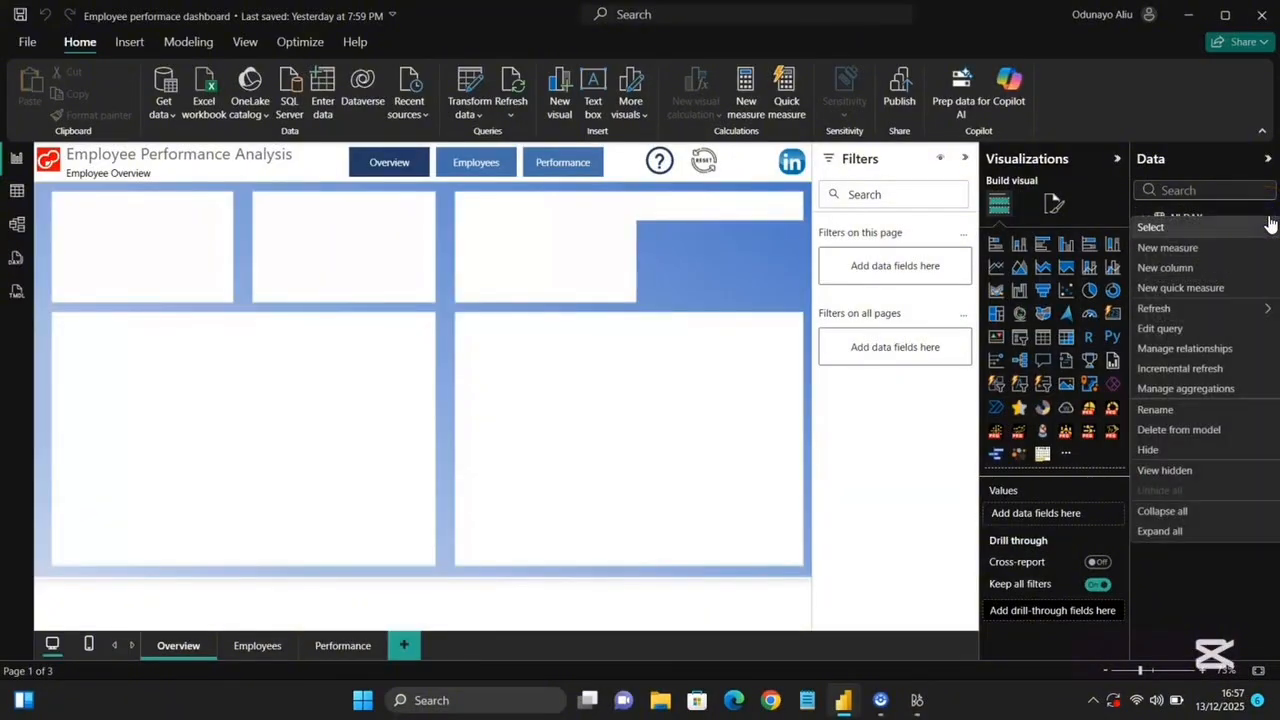
left_click(1216, 254)
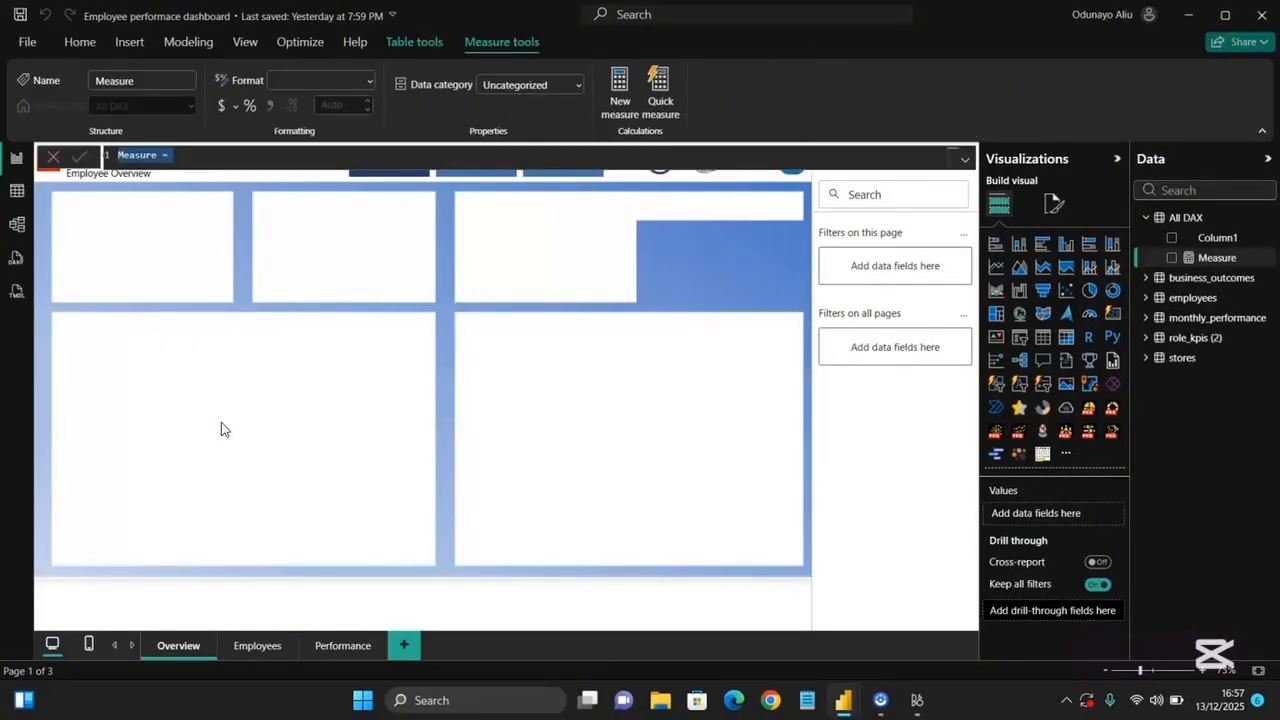
type("To")
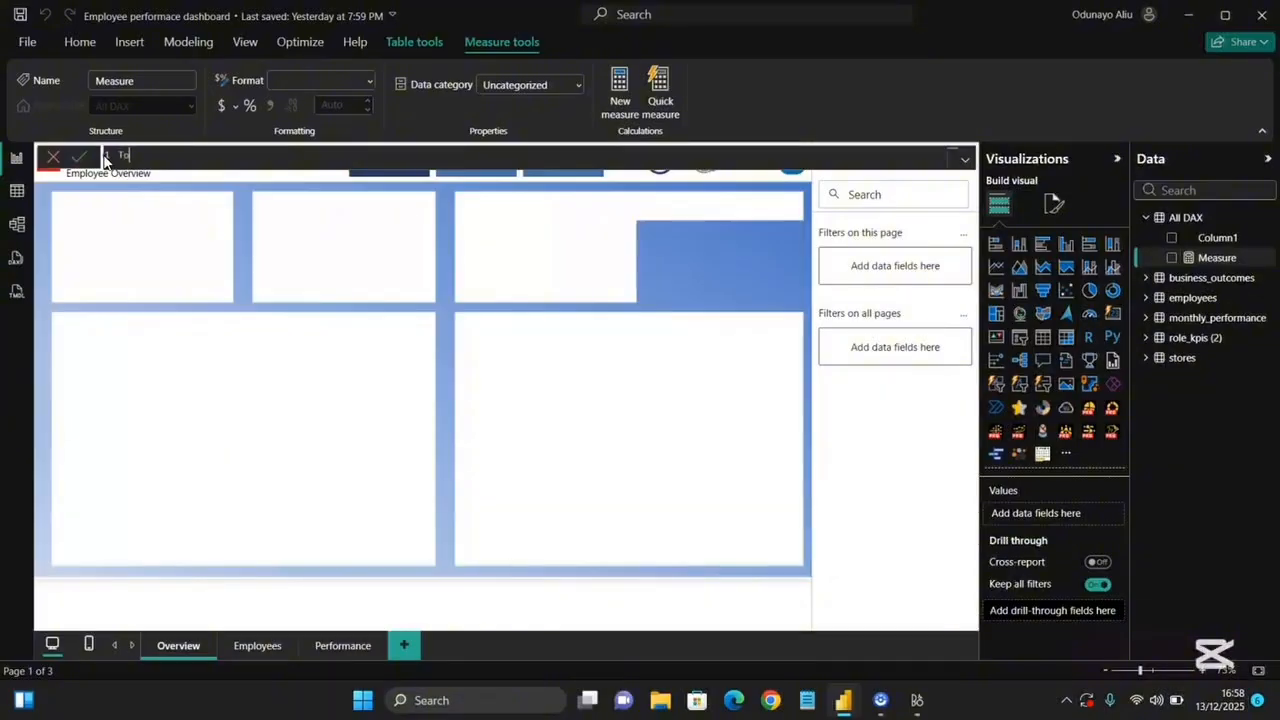
type("tal Employees = coun")
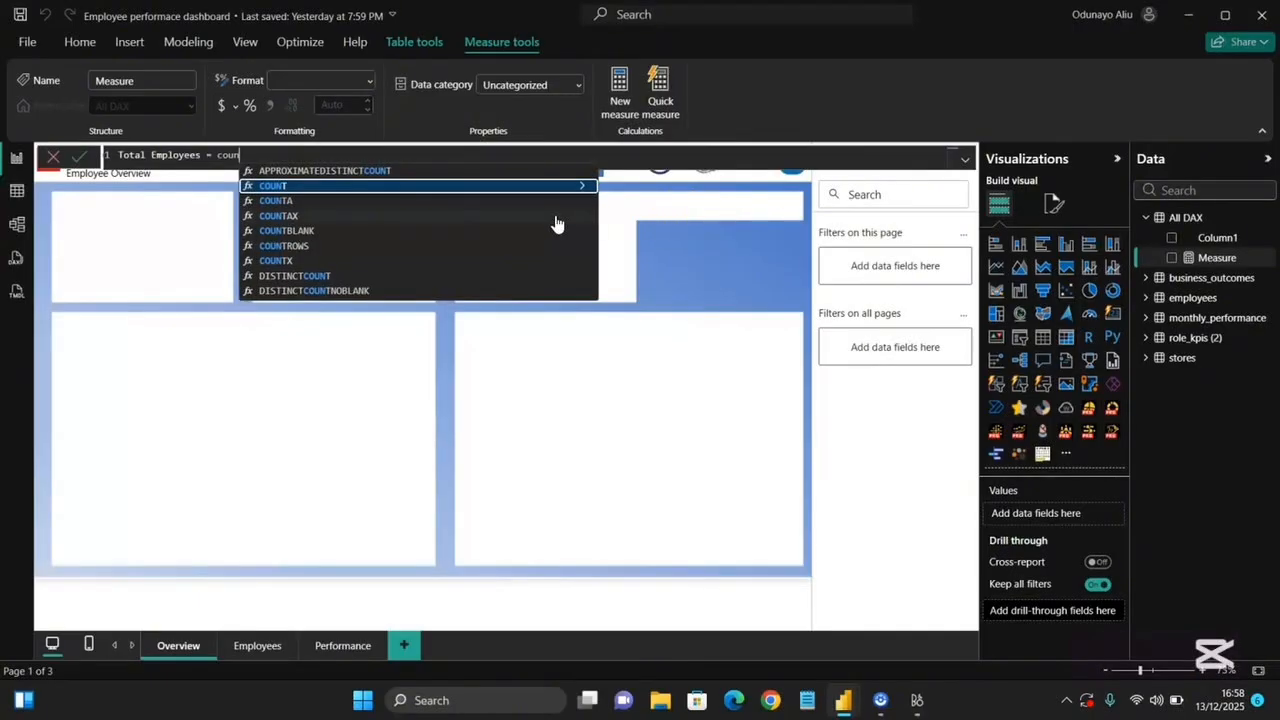
left_click(433, 247)
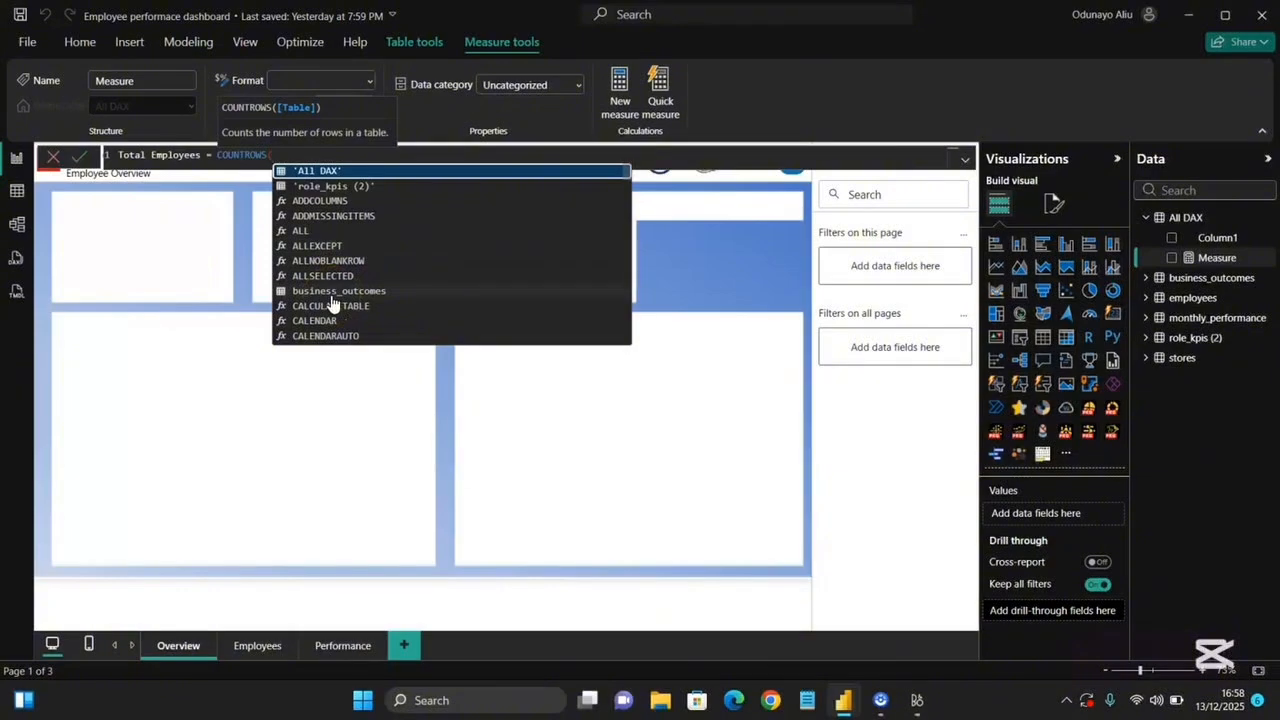
scroll(333, 303, "down", 10)
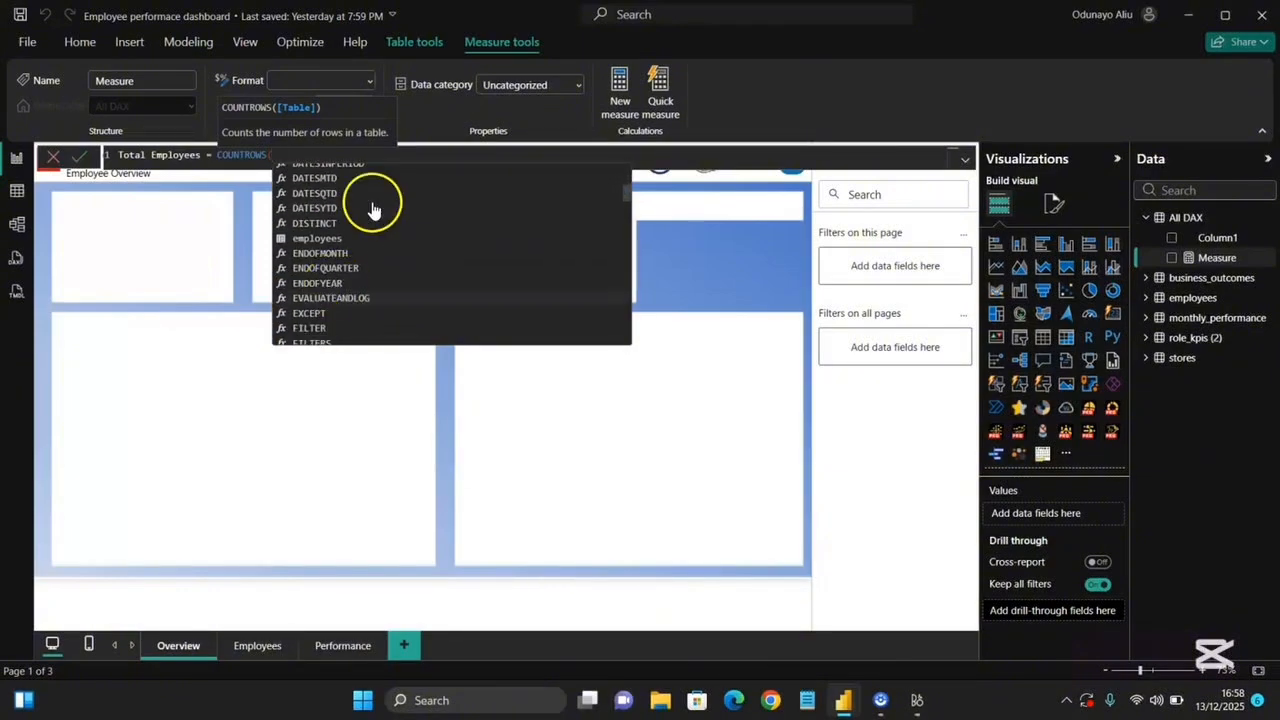
left_click(371, 237)
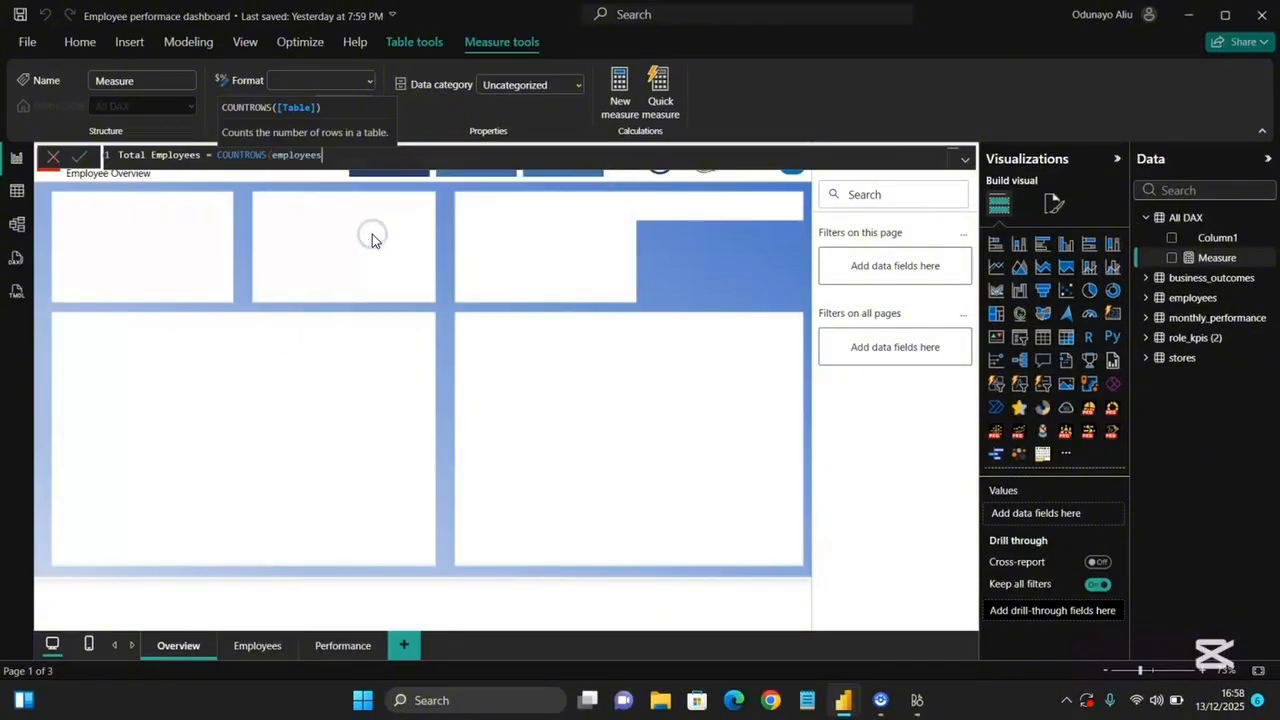
type(")")
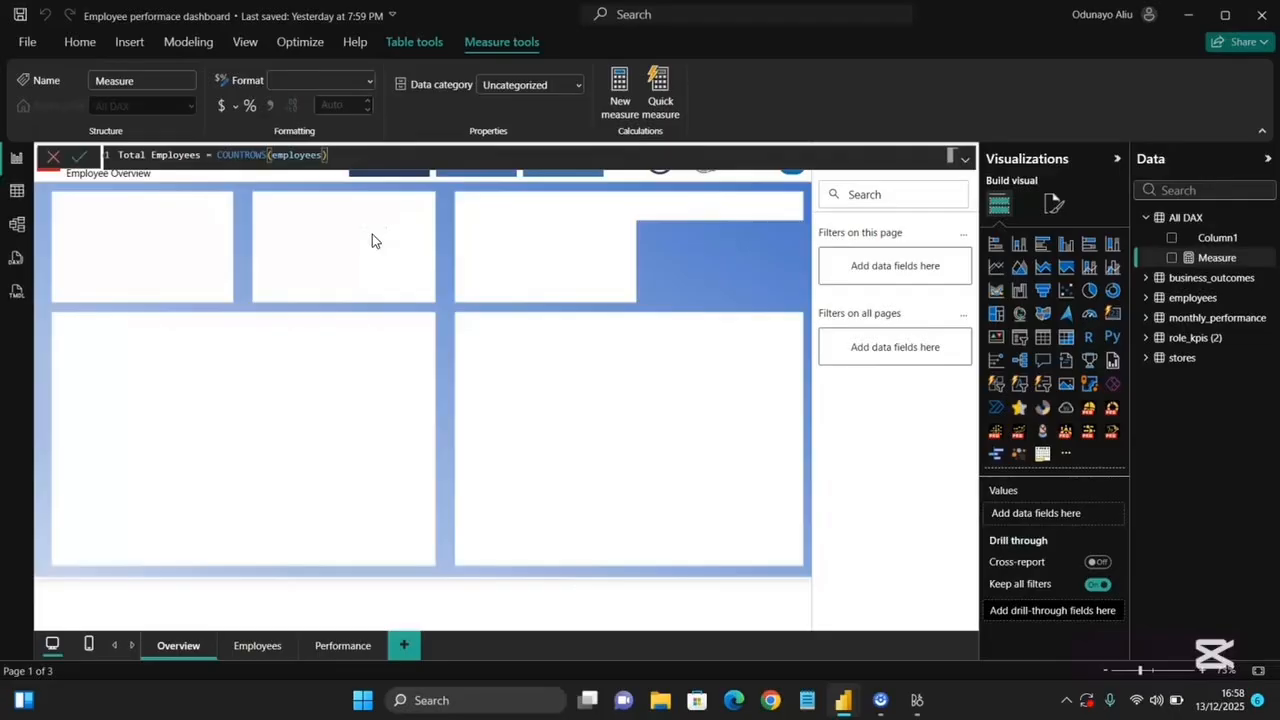
key("Return")
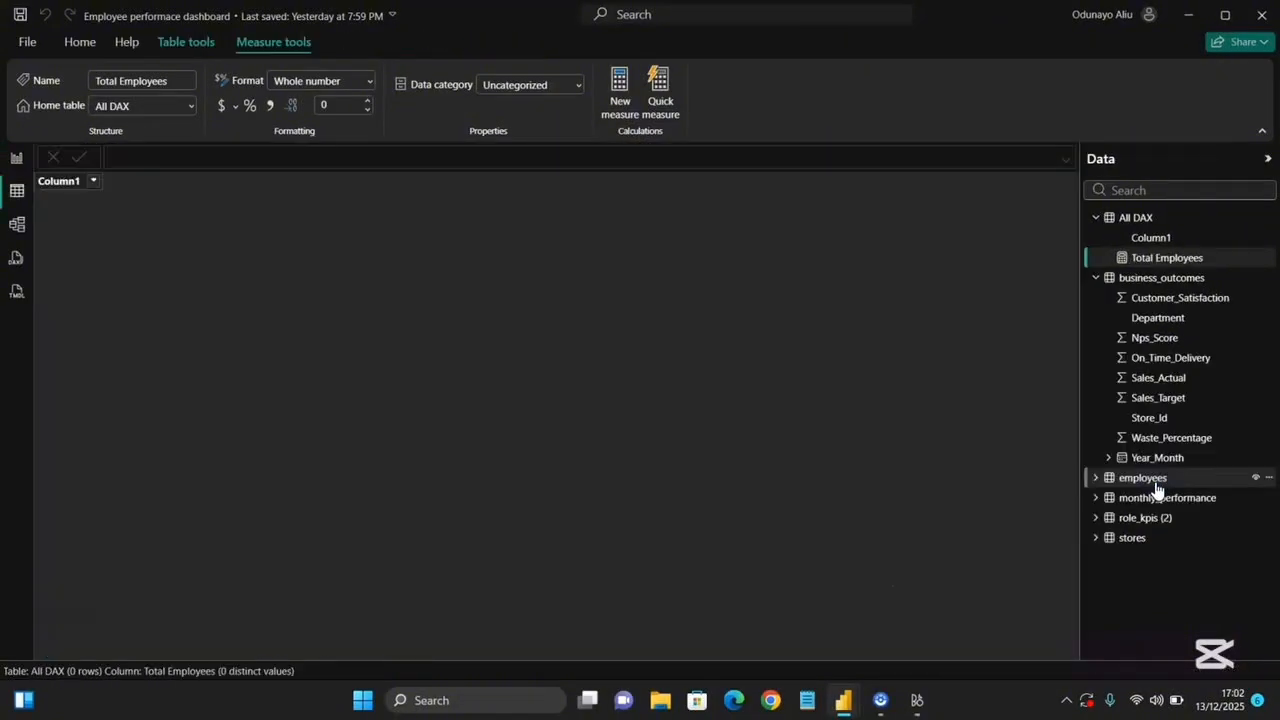
Browse the columns and rows of the employees table in table view.
left_click(1150, 480)
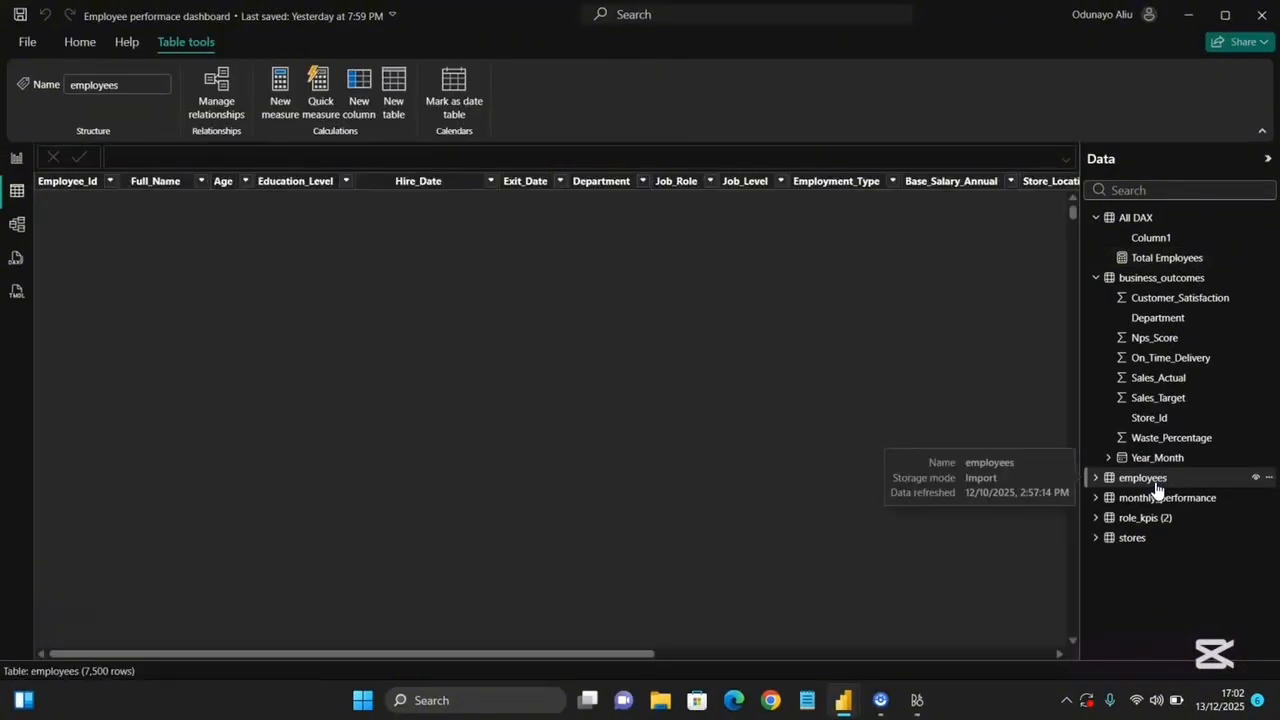
scroll(771, 398, "right", 5)
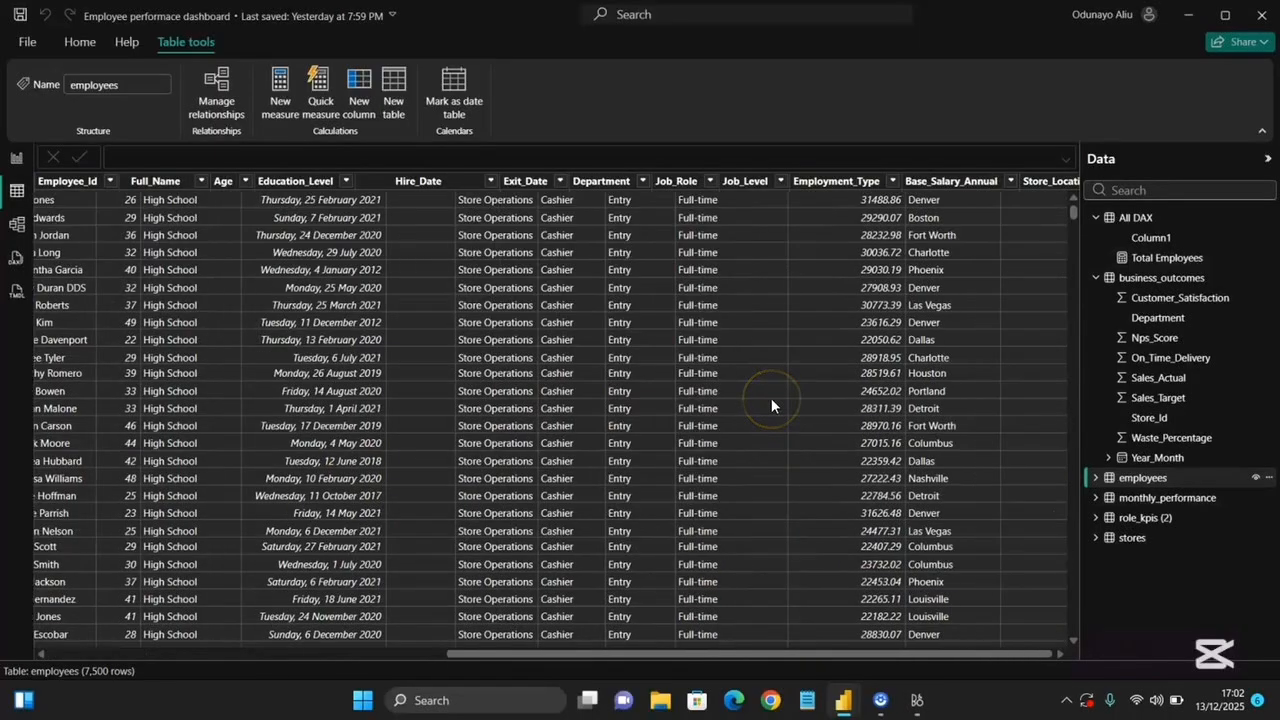
scroll(771, 398, "left", 3)
scroll(771, 398, "right", 3)
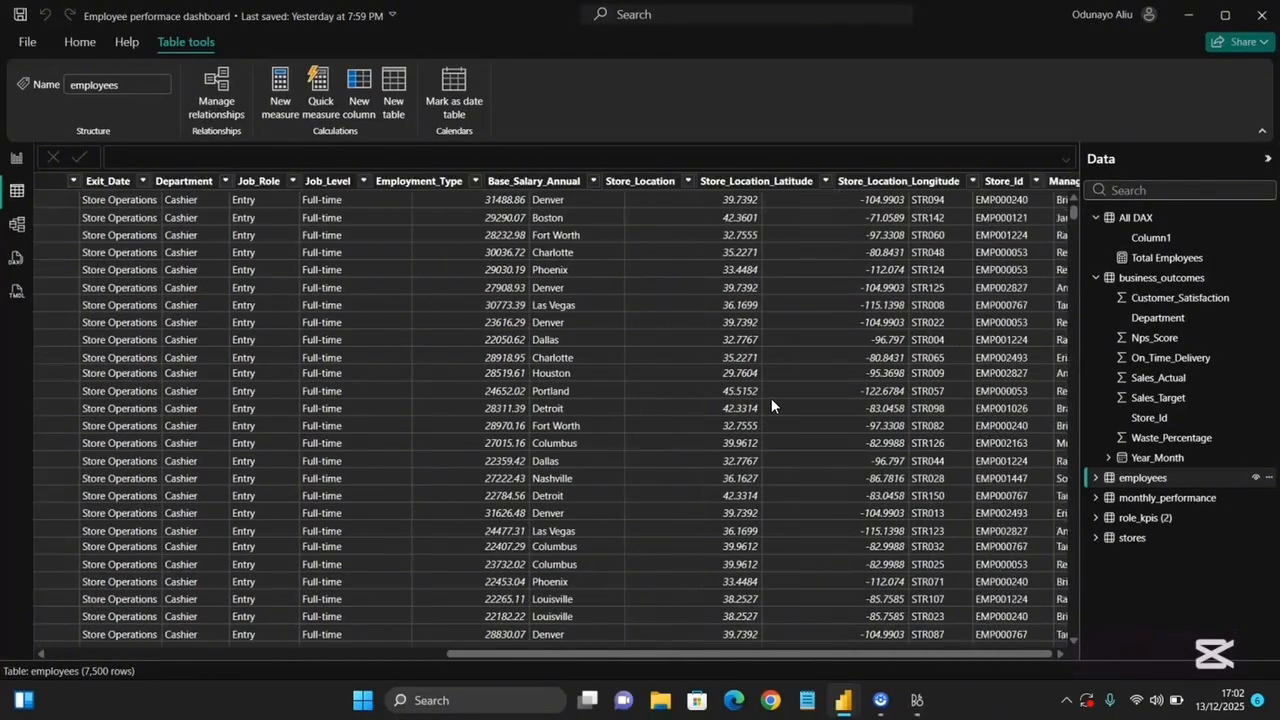
scroll(771, 398, "left", 5)
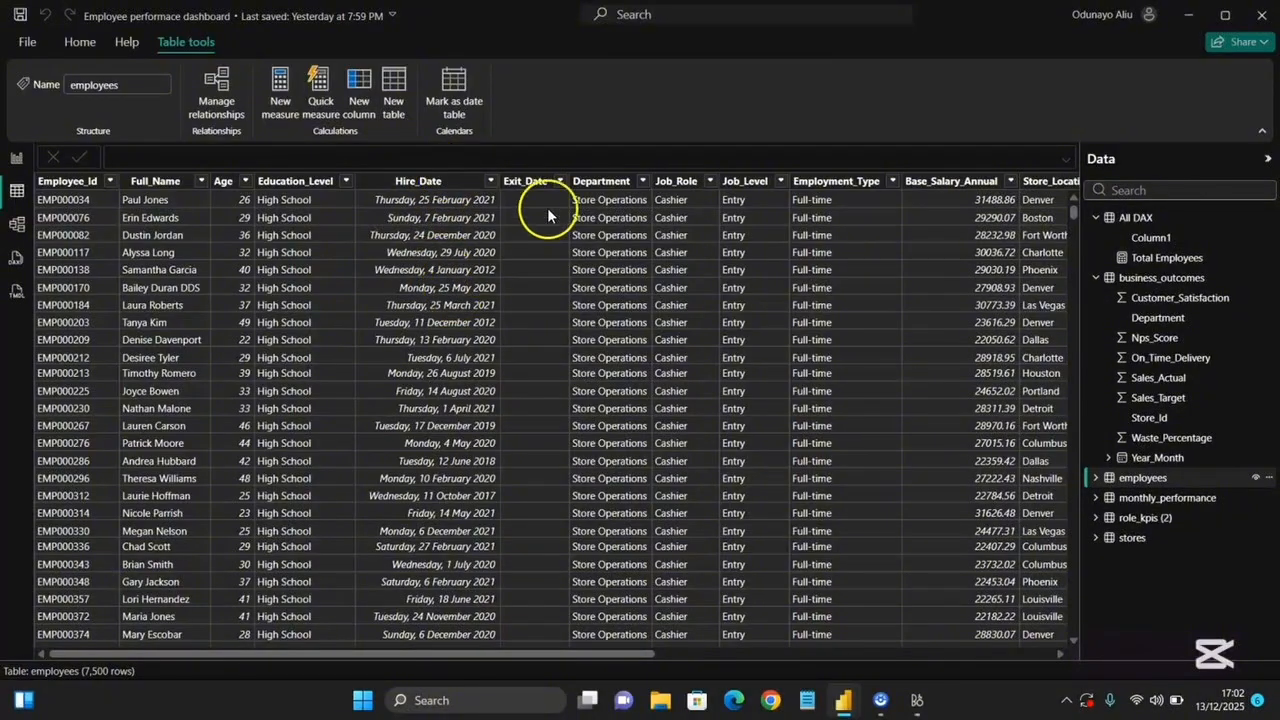
scroll(535, 465, "down", 10)
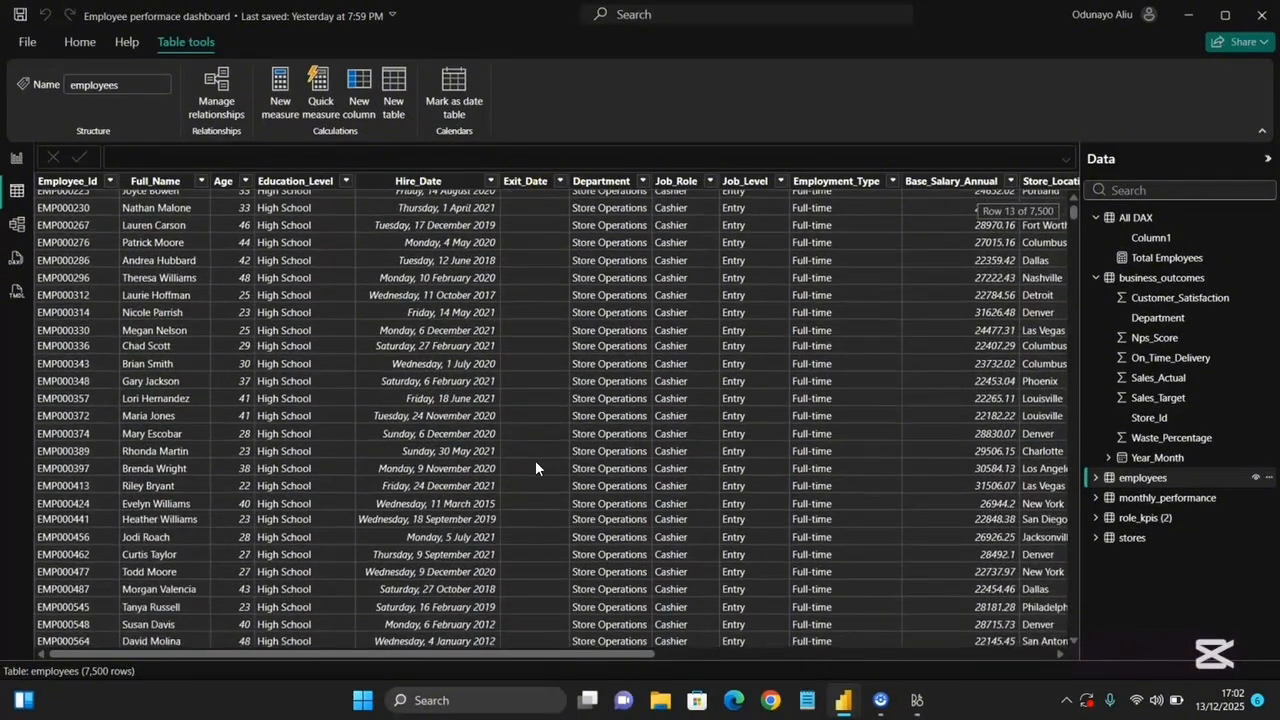
scroll(535, 460, "up", 10)
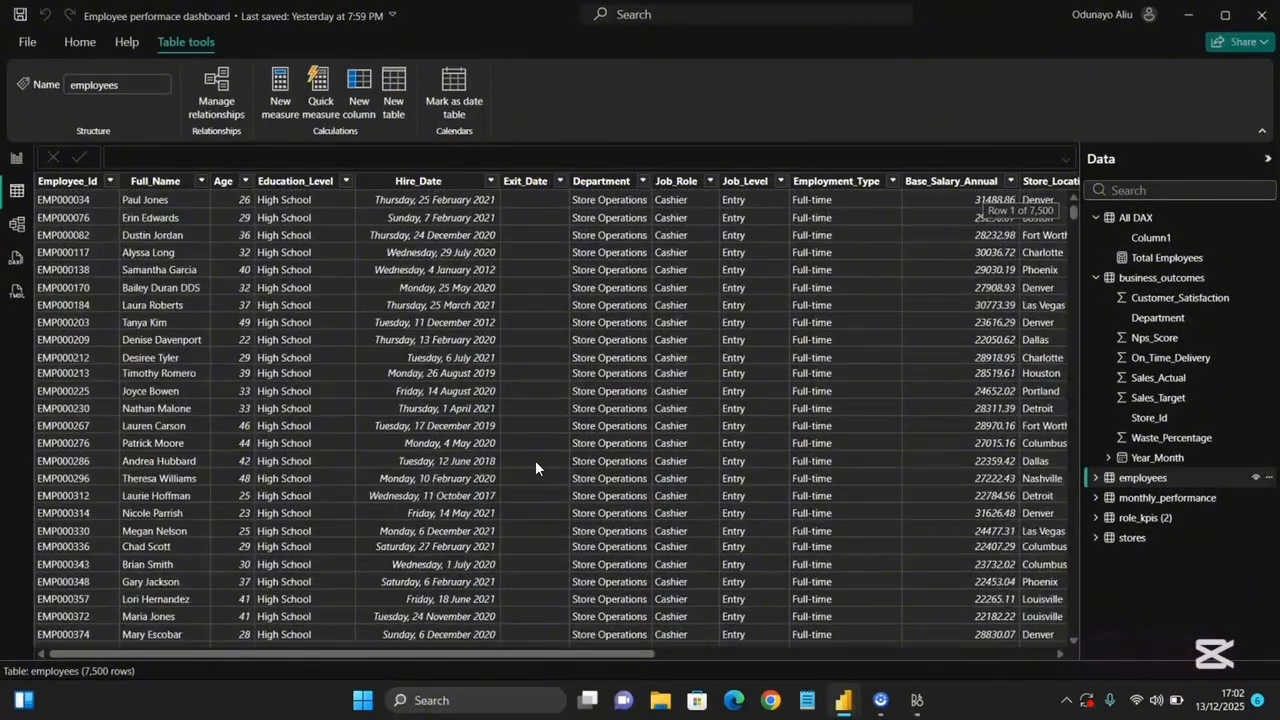
scroll(548, 535, "down", 13)
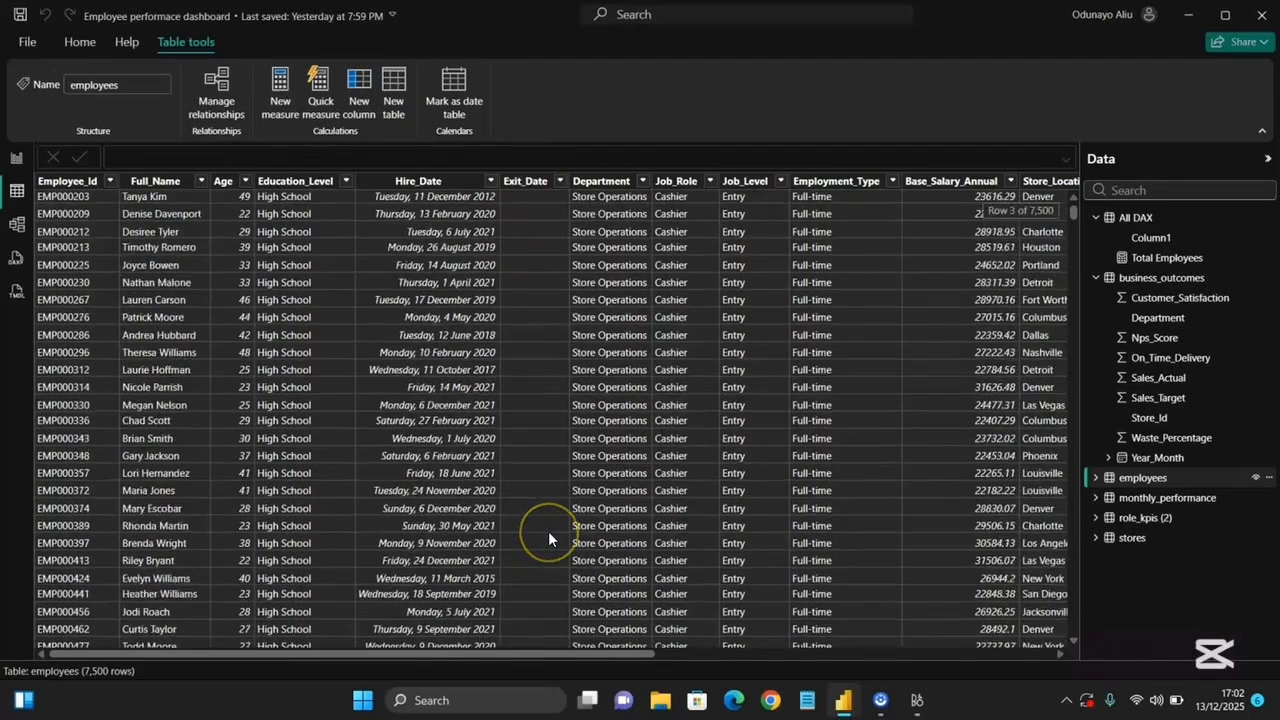
scroll(548, 535, "up", 6)
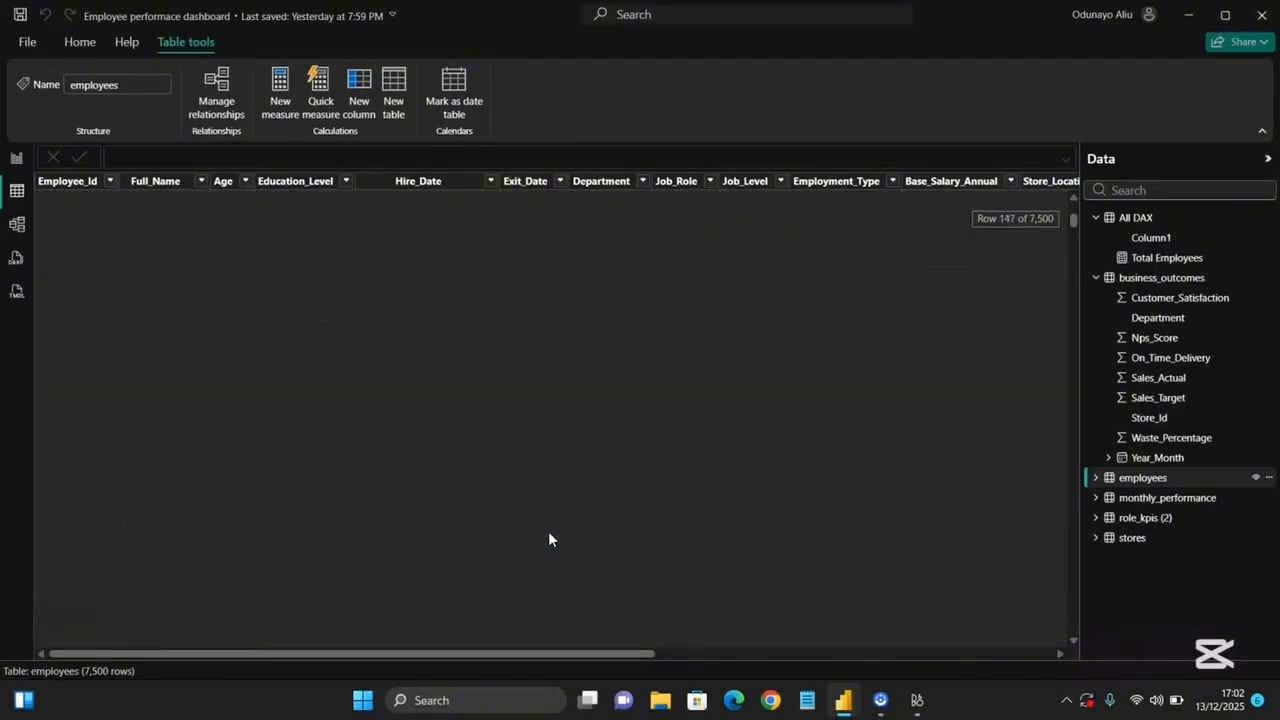
Back in the report, add a measure named 0 CurrentEmployees to All DAX as COUNTBLANK of employees[Exit_Date].
left_click(17, 157)
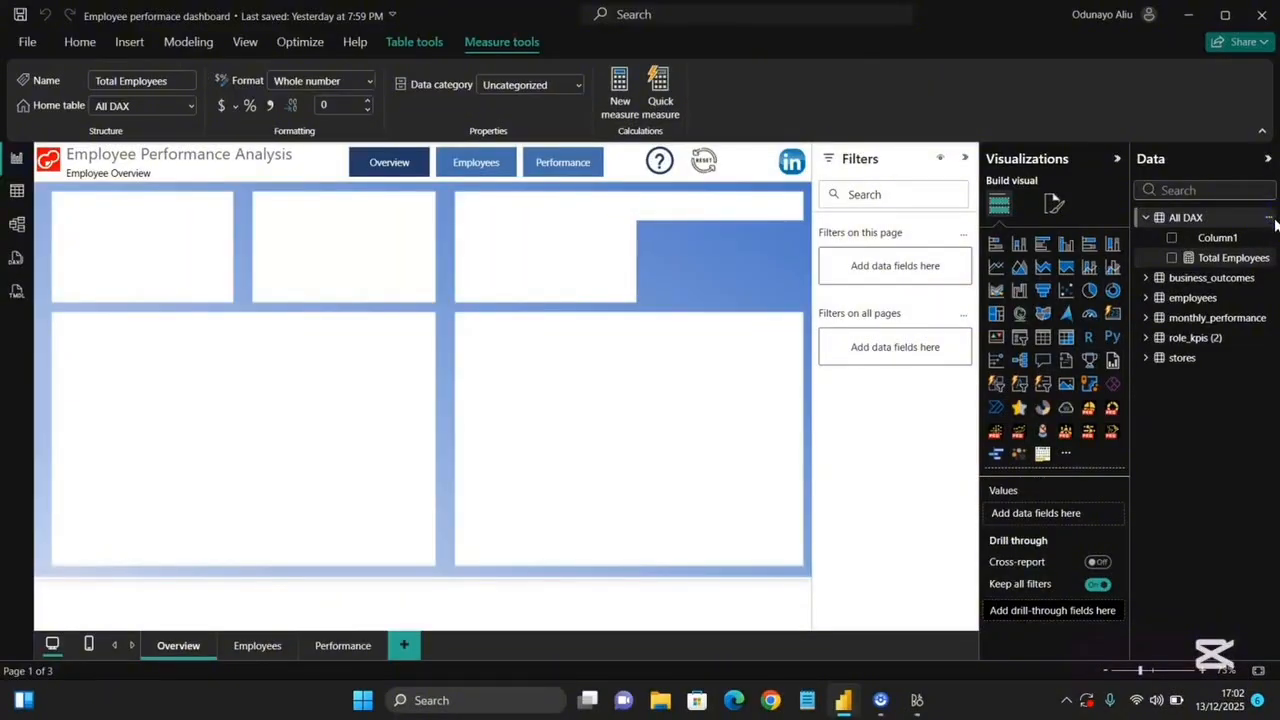
left_click(1269, 218)
left_click(1230, 250)
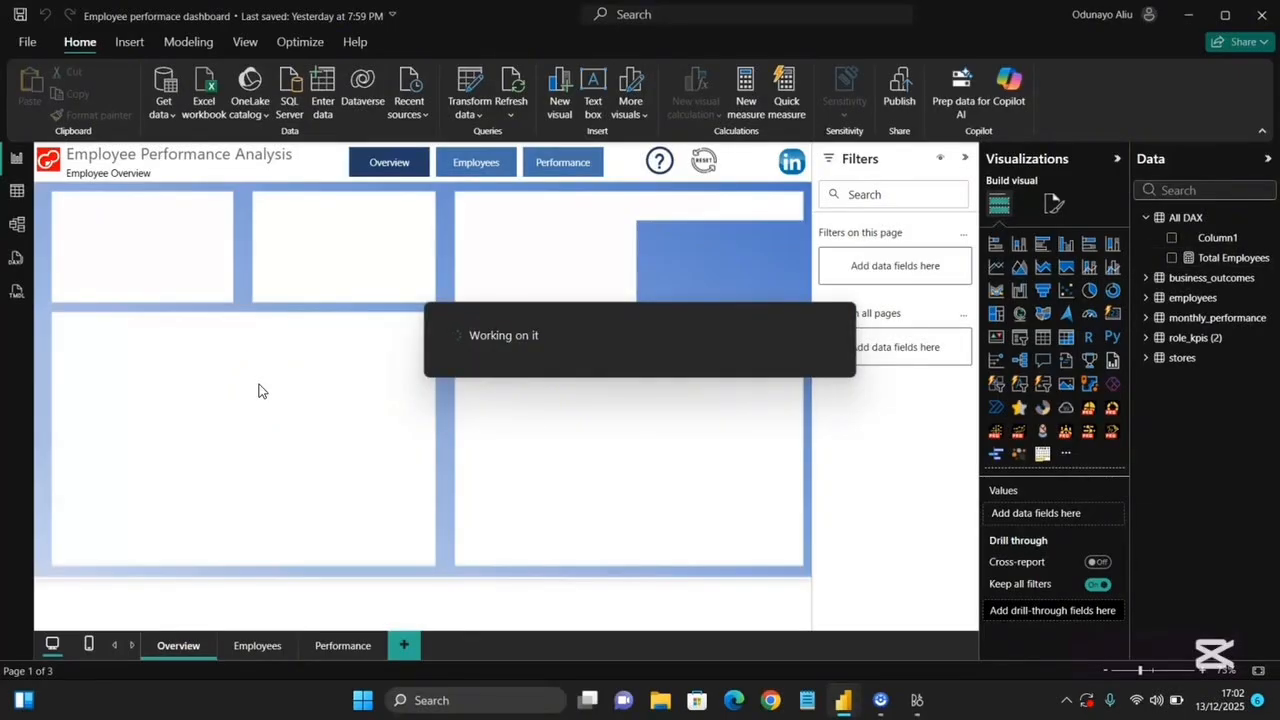
type("O")
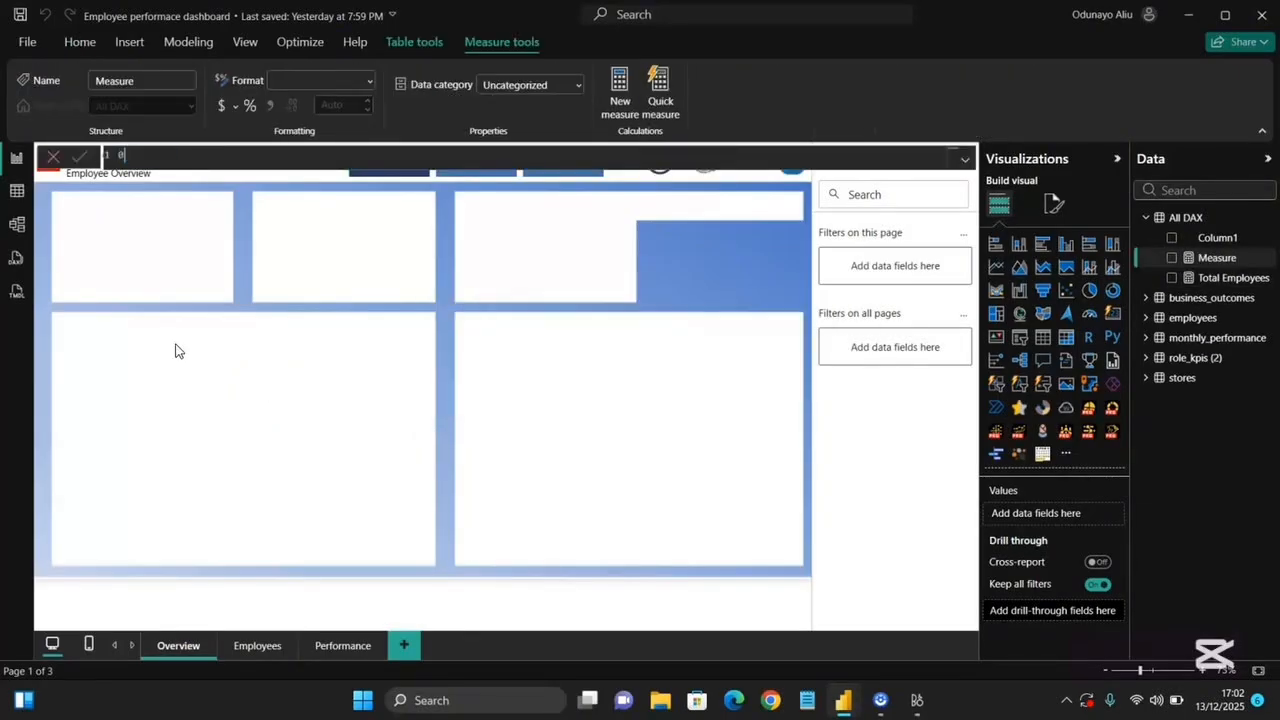
type(" Current")
key("BackSpace")
type("Employees = coun")
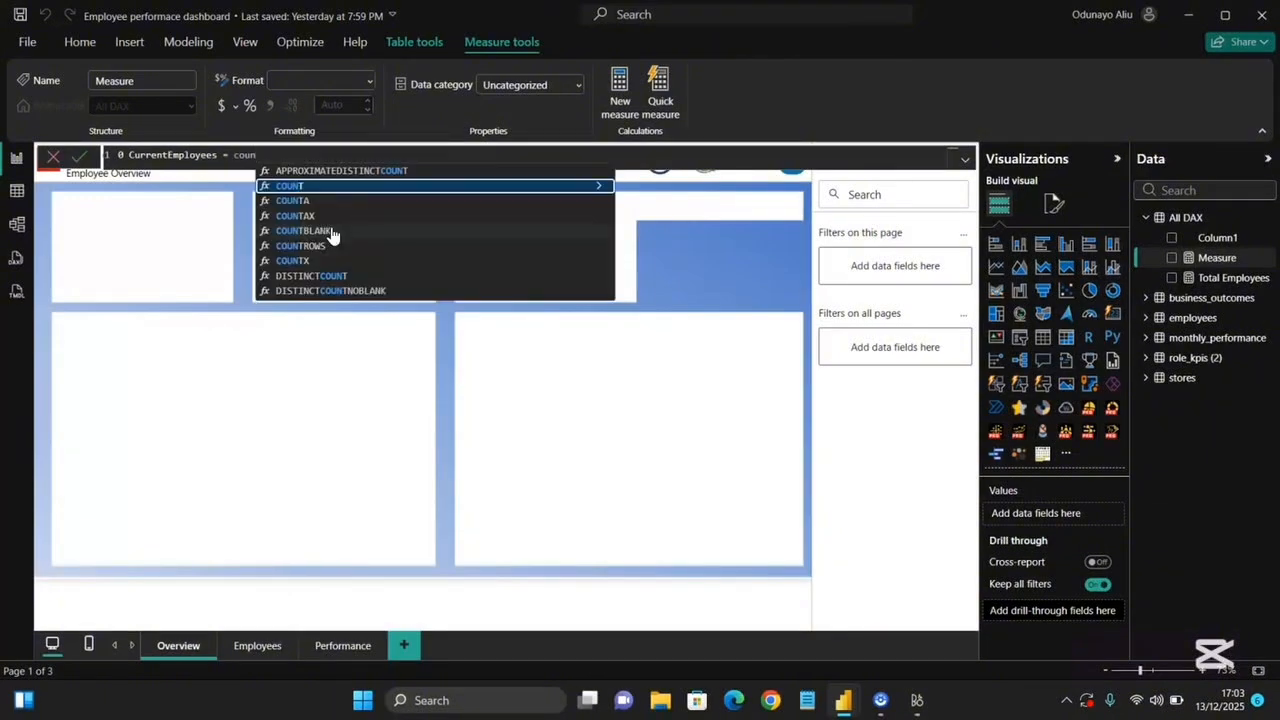
double_click(331, 232)
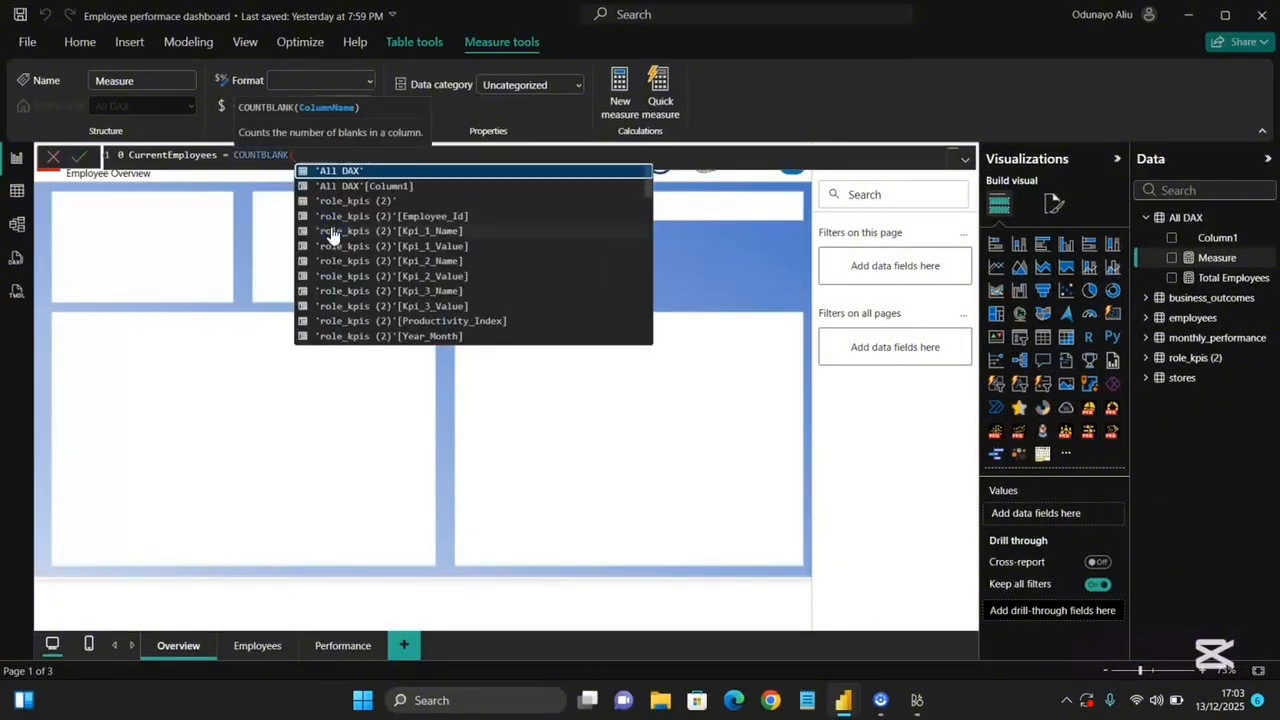
scroll(378, 267, "down", 1)
scroll(378, 267, "down", 5)
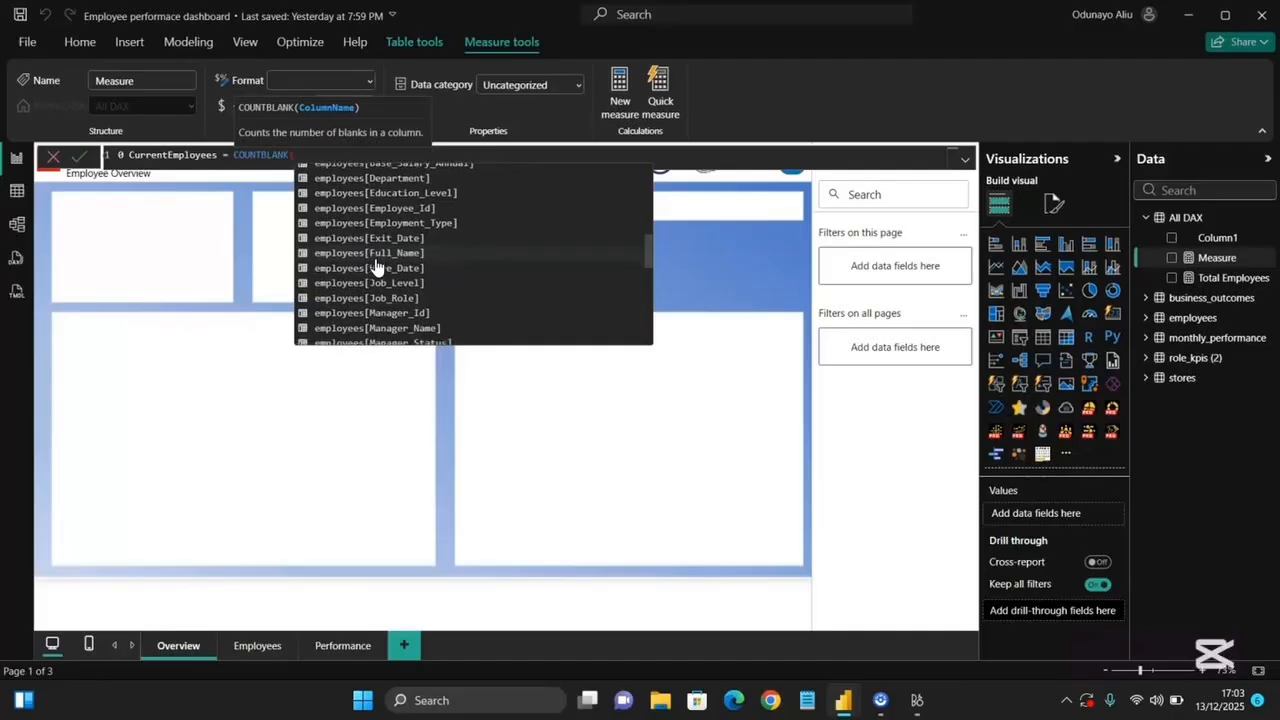
scroll(378, 267, "down", 1)
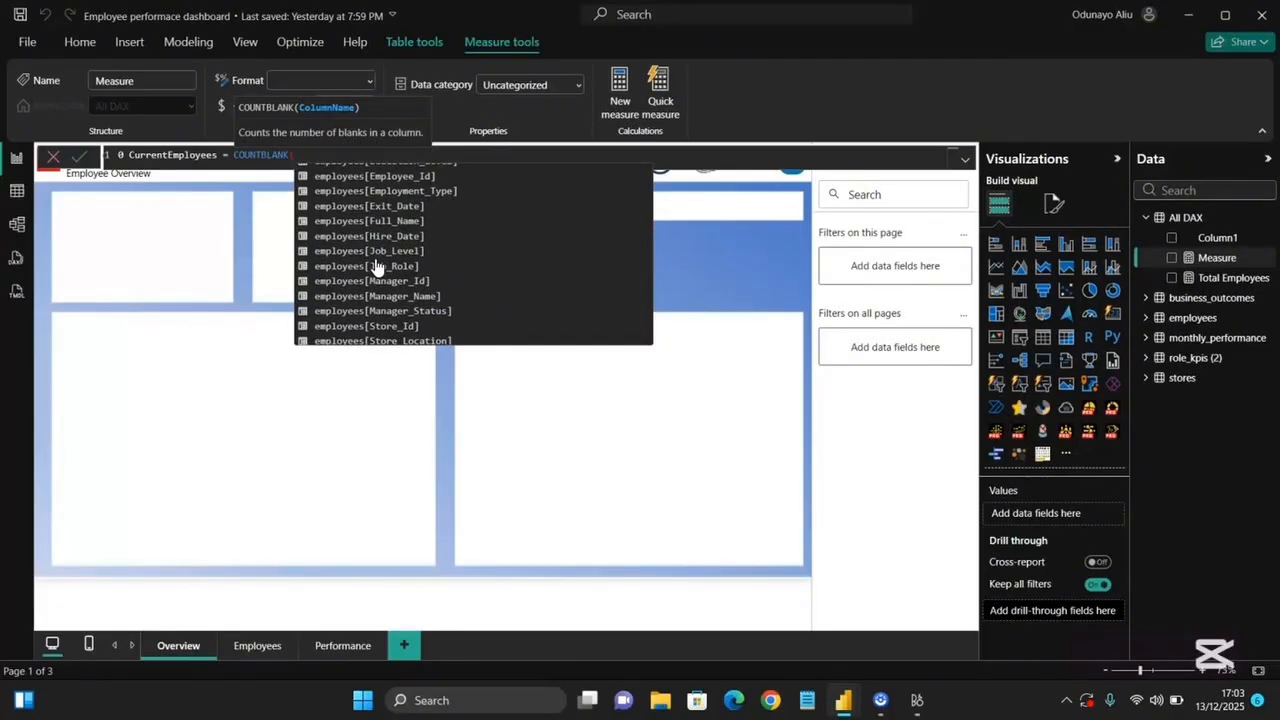
double_click(407, 206)
type(")")
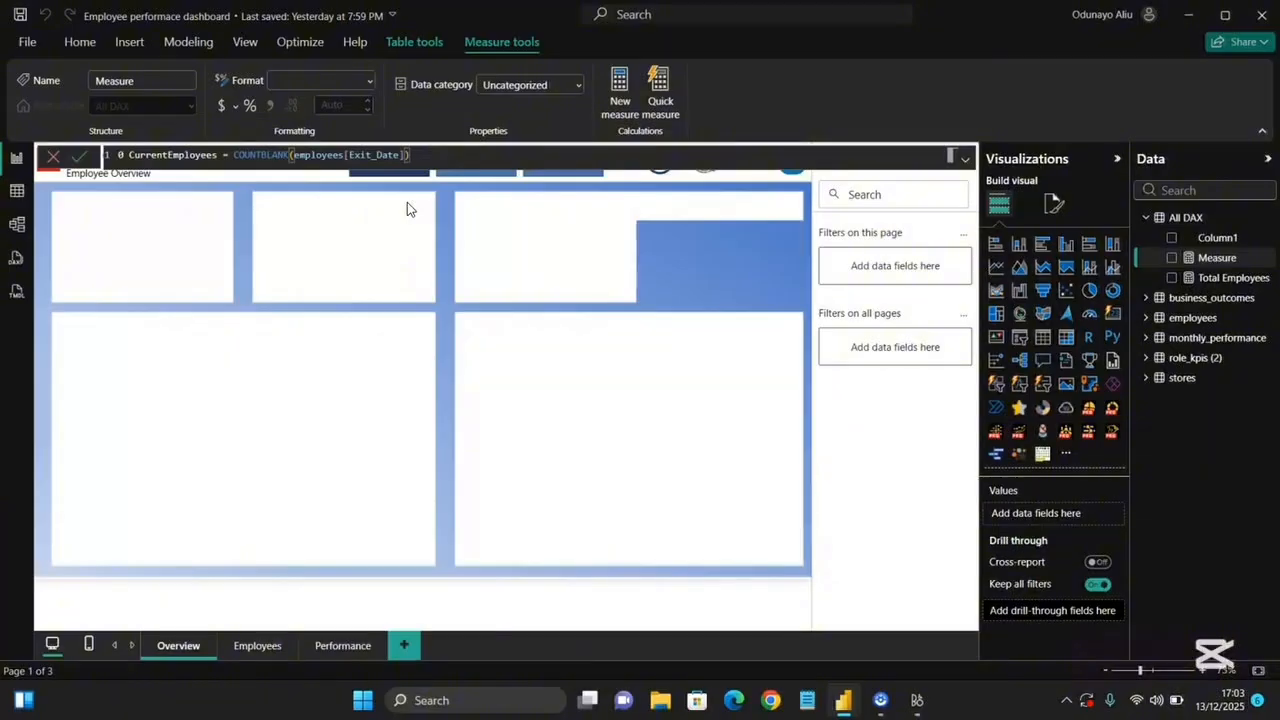
left_click(79, 159)
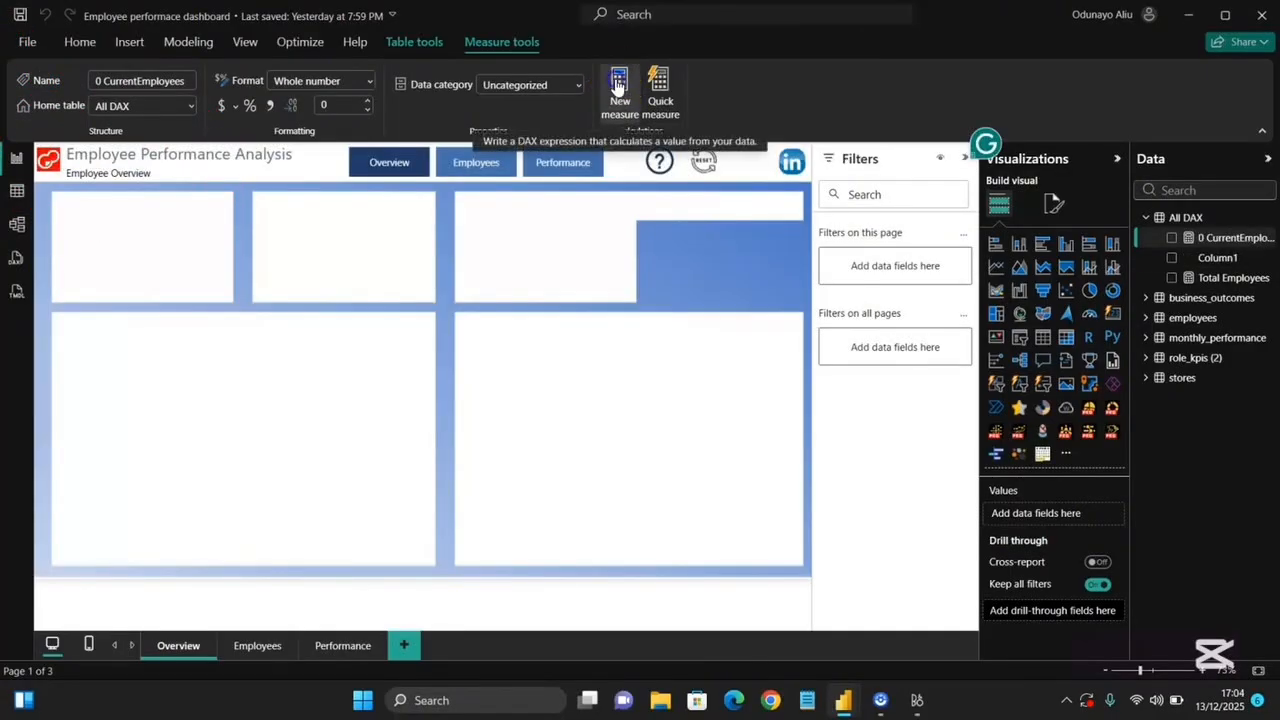
Add a %Current measure that divides [0 CurrentEmployees] by [Total Employees].
left_click(617, 87)
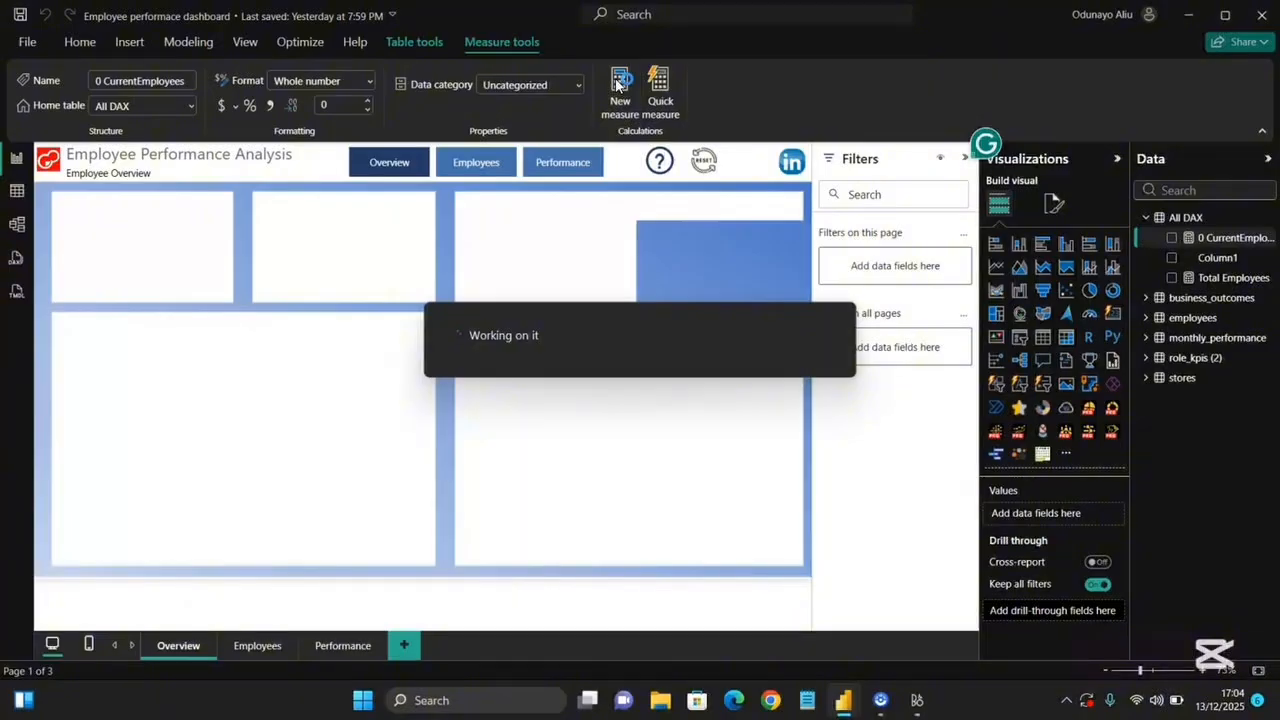
type("%")
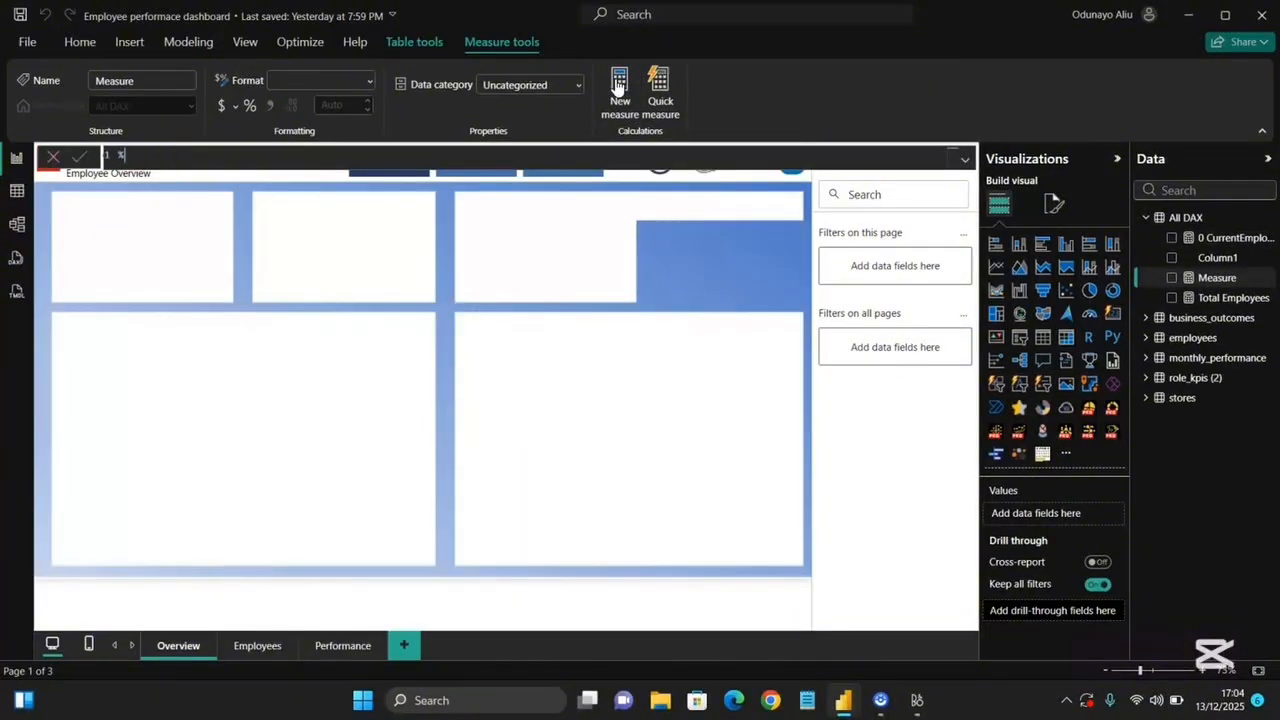
type("Current =")
type("cu")
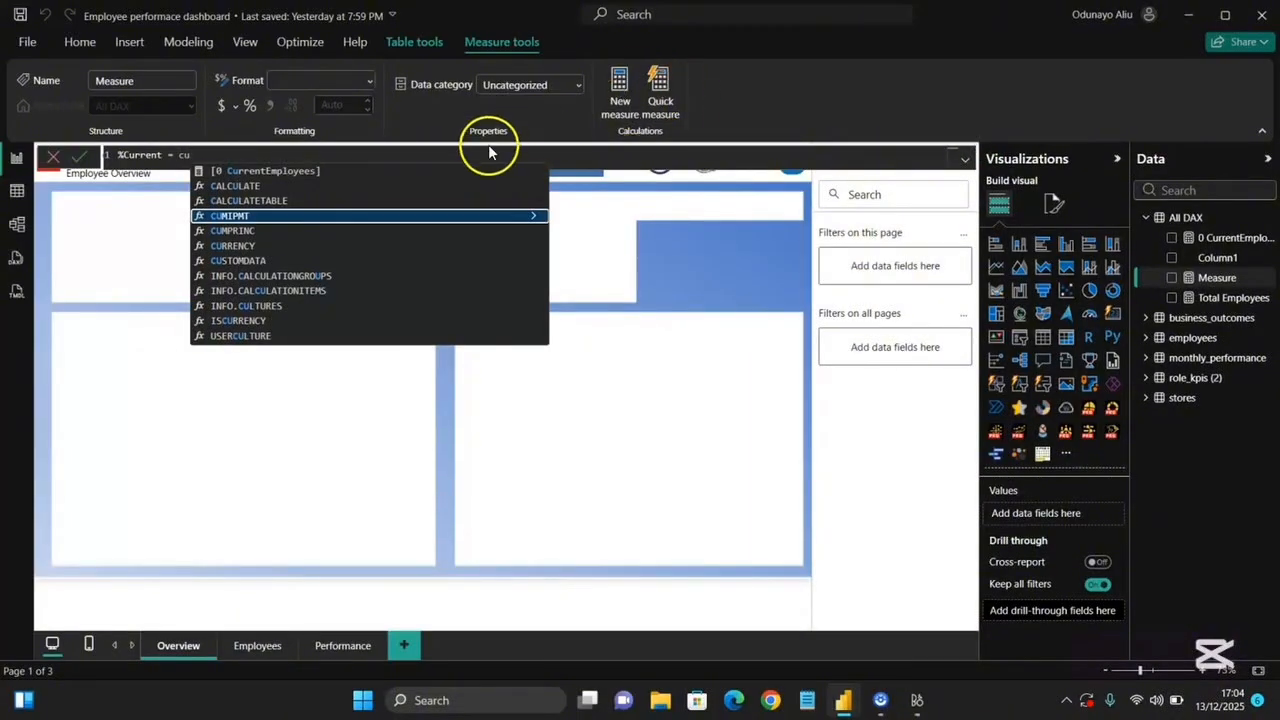
left_click(422, 176)
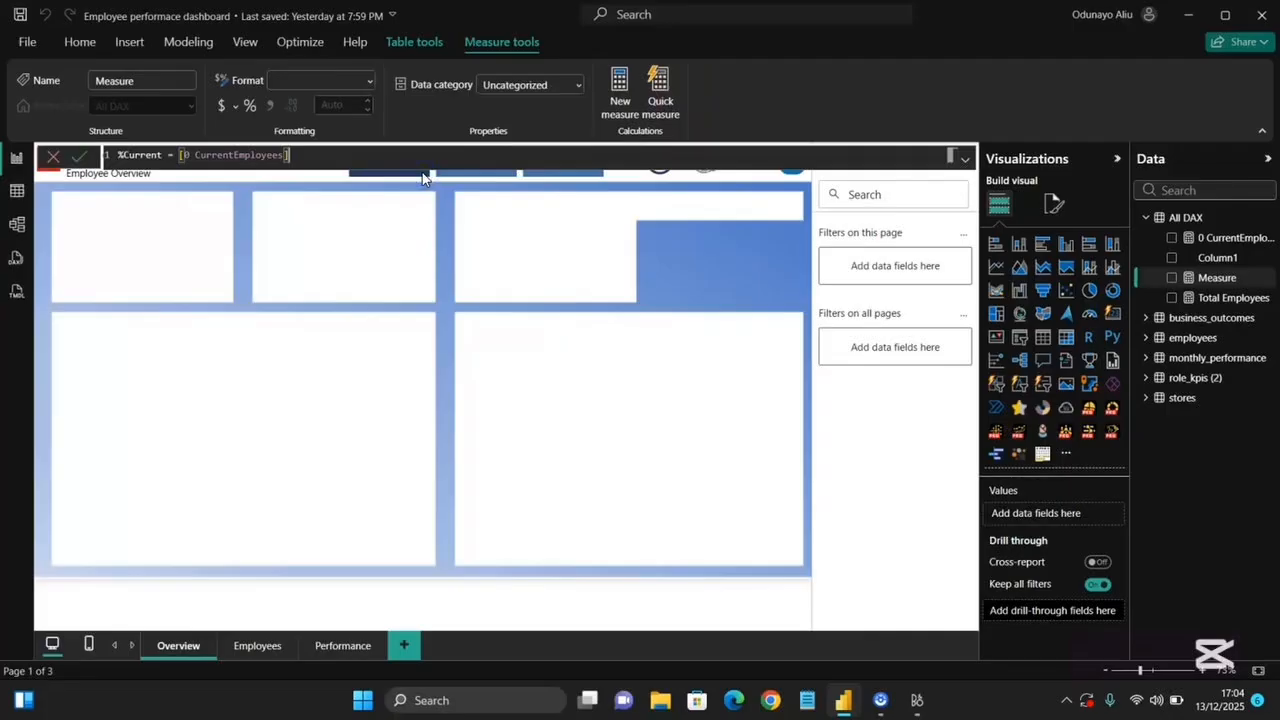
type("/ ")
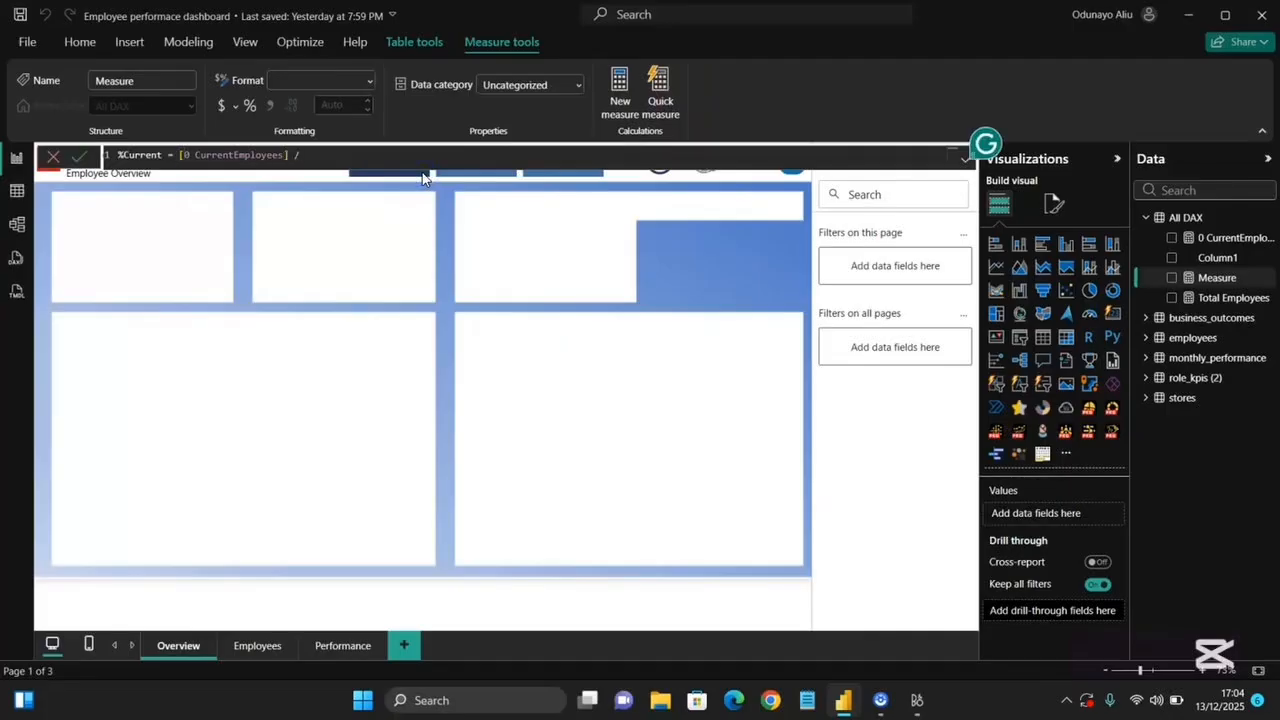
type("tota")
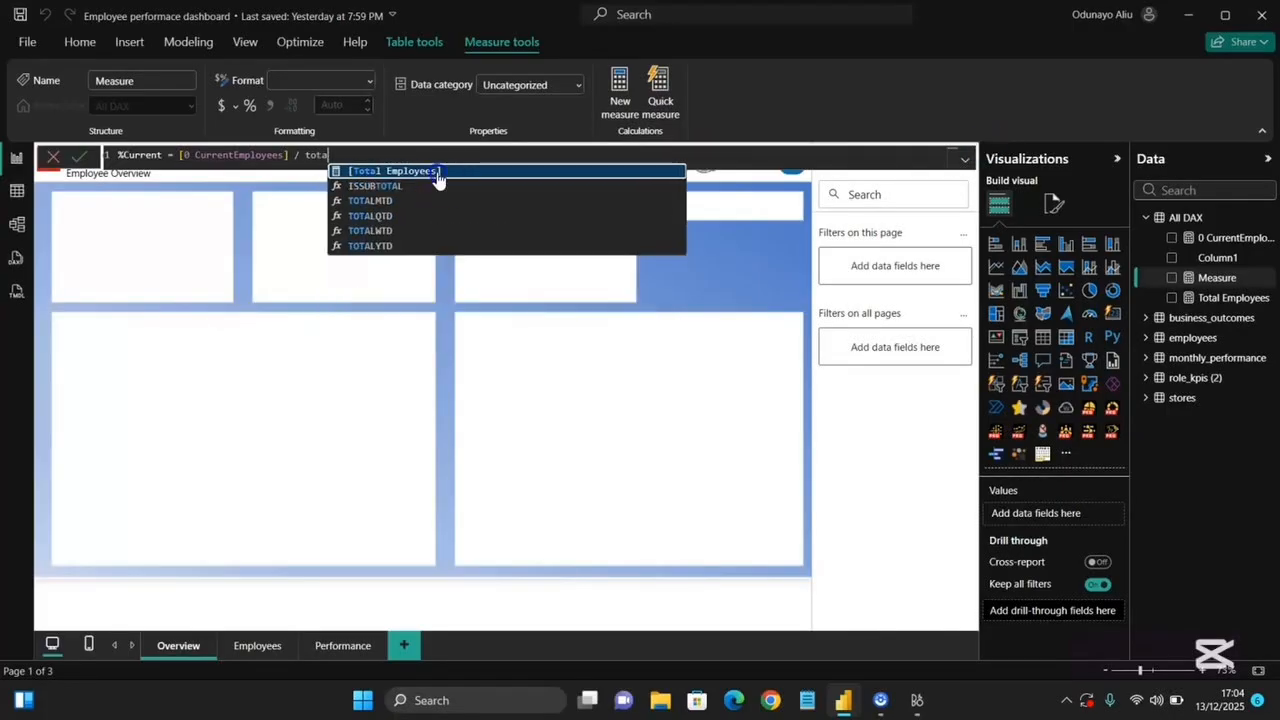
left_click(437, 173)
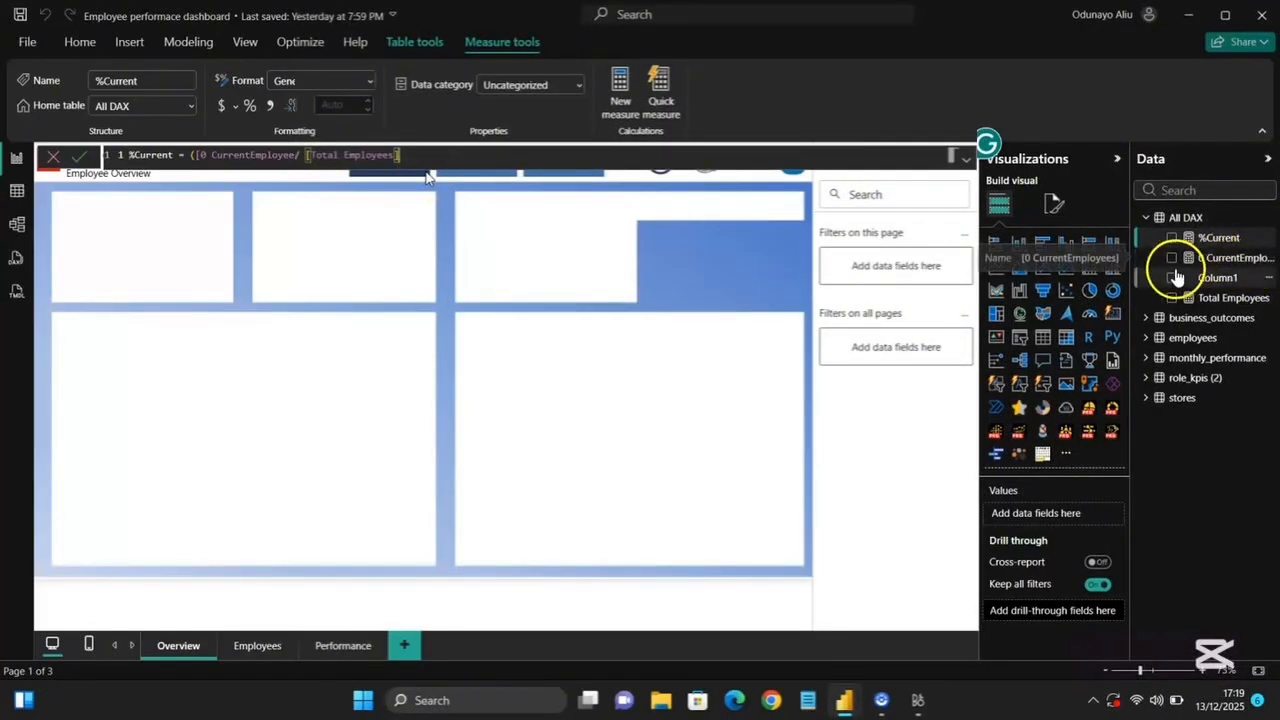
left_click(79, 160)
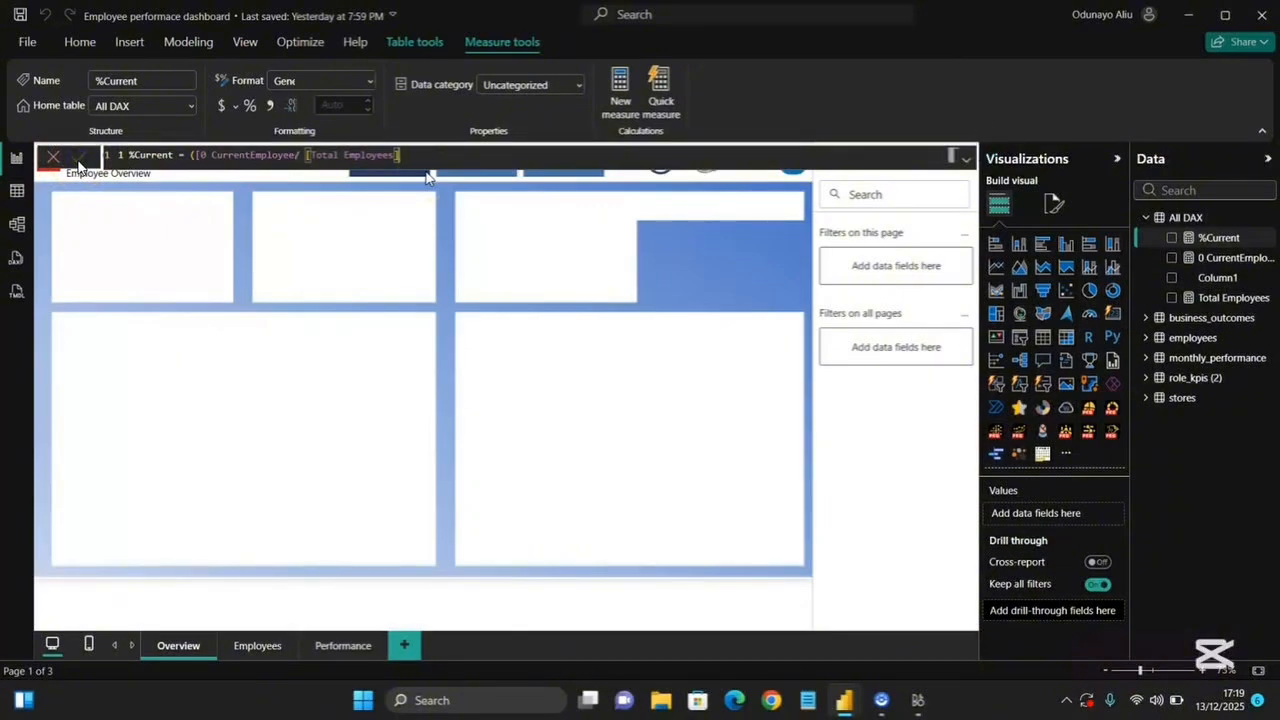
Create a new measure named 2 %Current with indicator that declares a variable _current equal to [1 %Current].
left_click(606, 97)
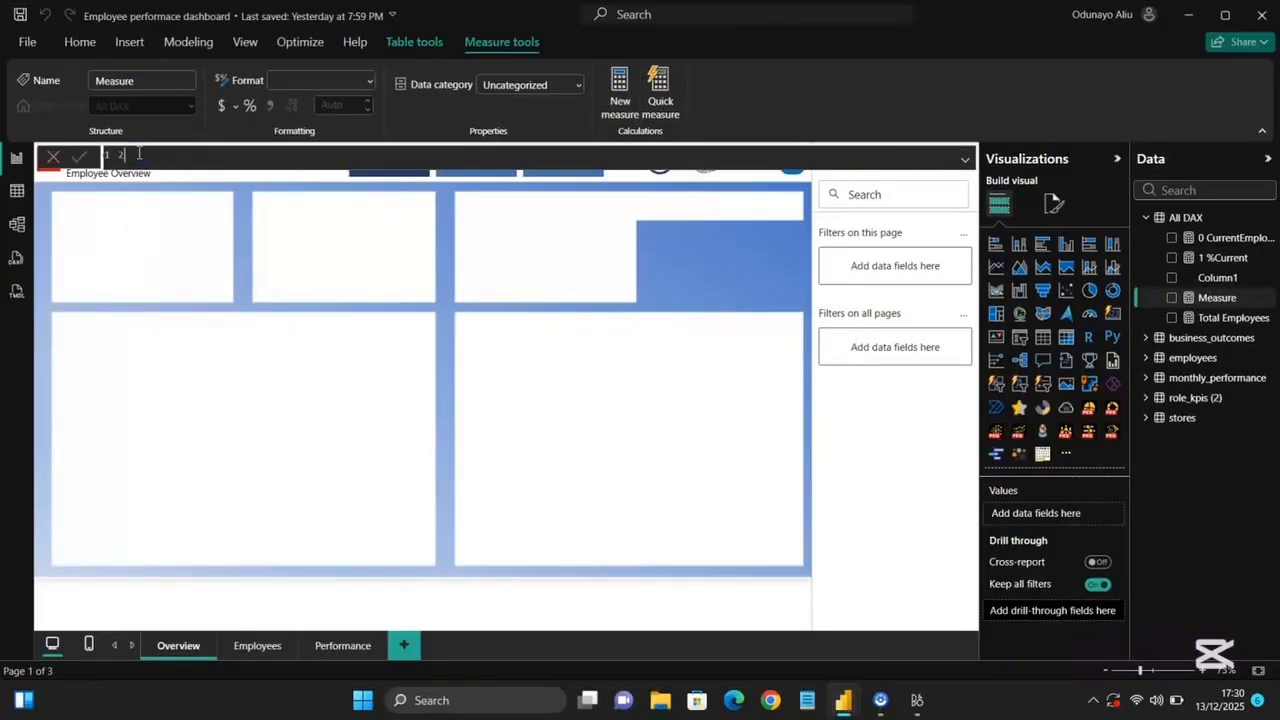
type("2 %Current with indicator =")
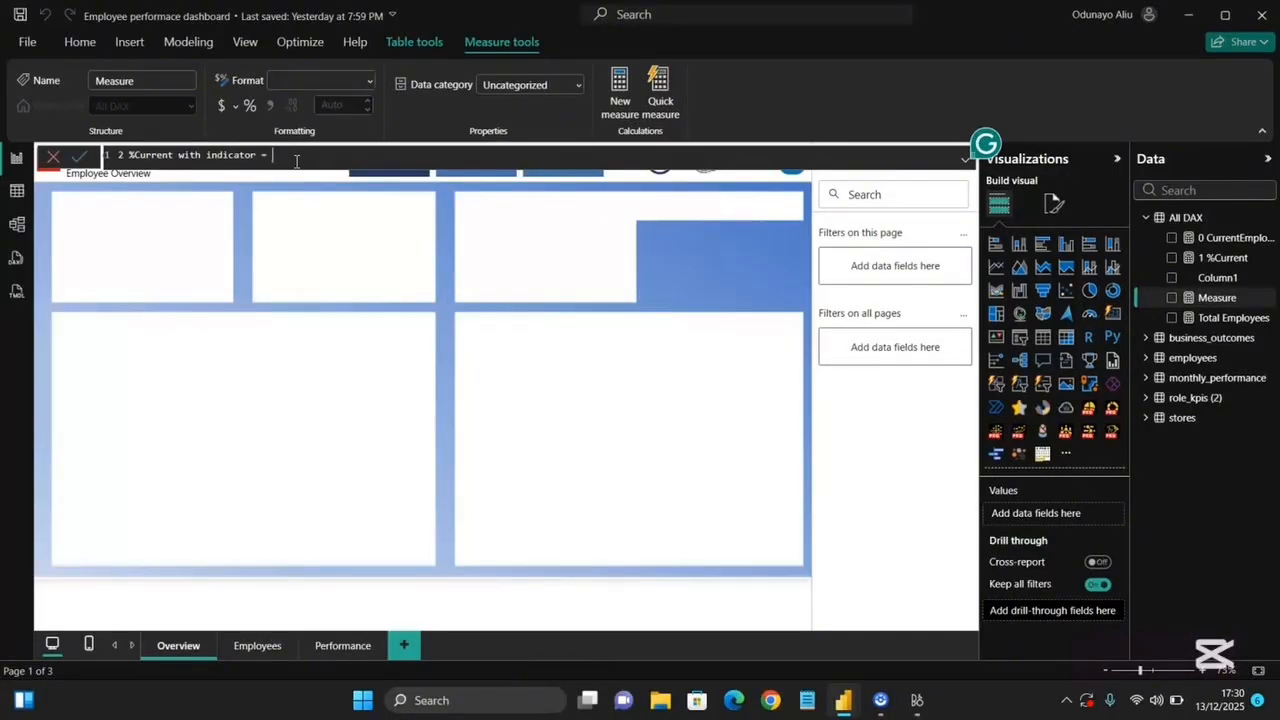
type("VAR")
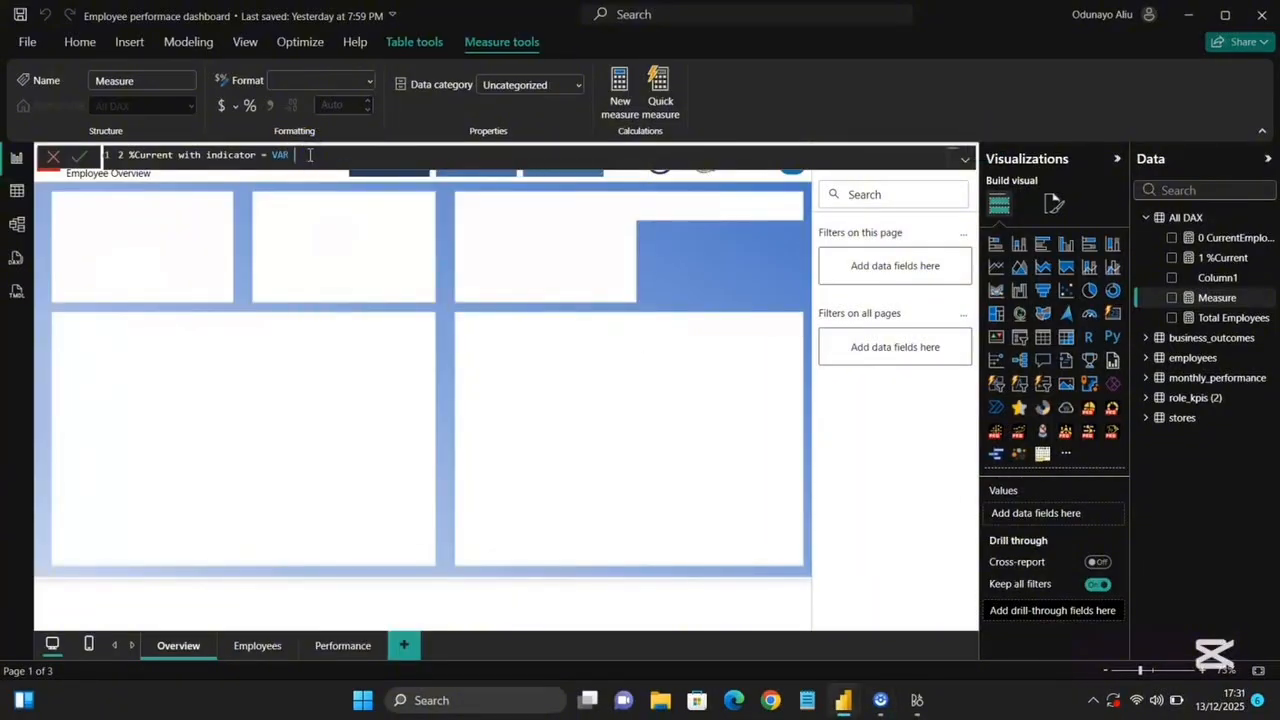
type(" CUR")
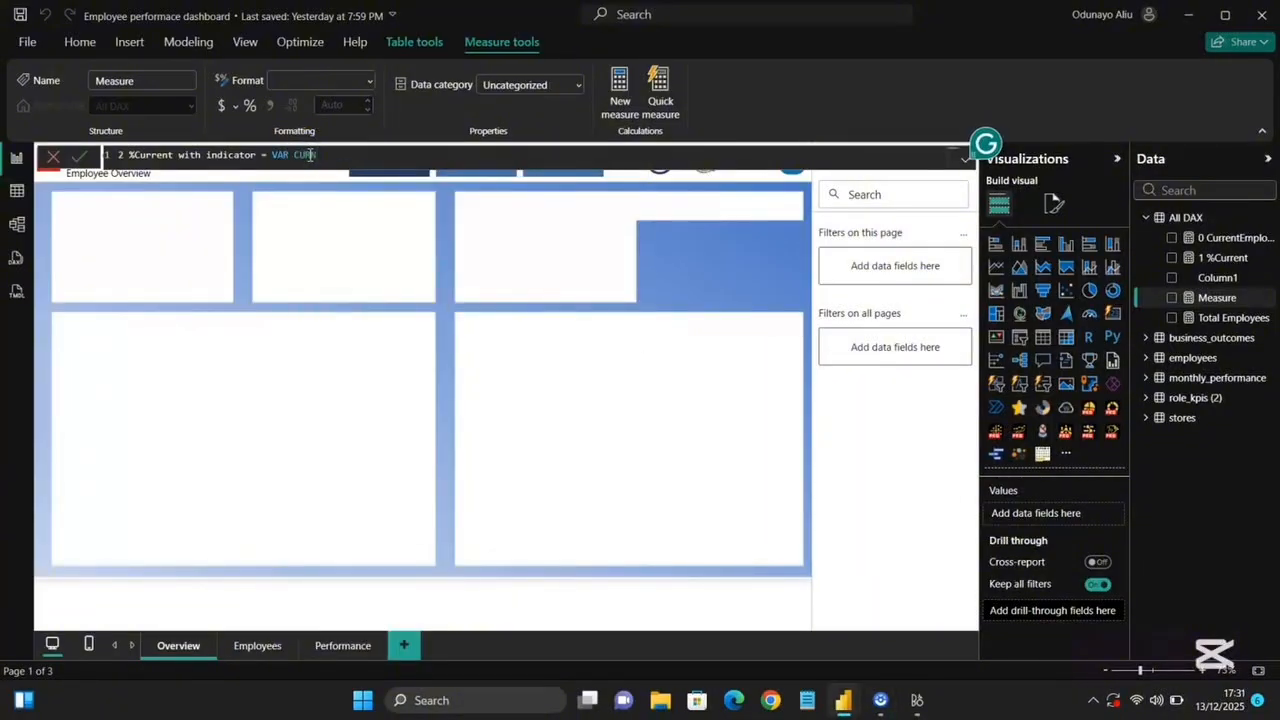
key("BackSpace")
key("BackSpace")
type("urren")
type("t")
type("%")
key("BackSpace")
left_click(331, 155)
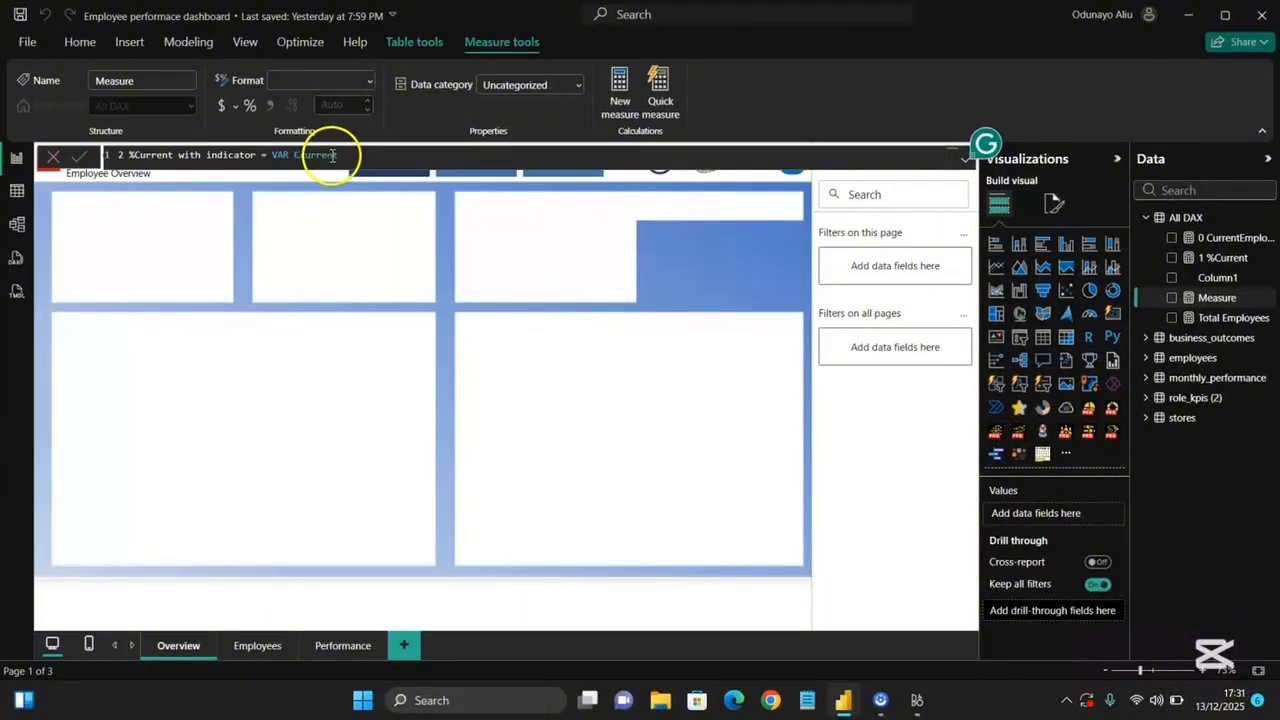
left_click(300, 155)
key("BackSpace")
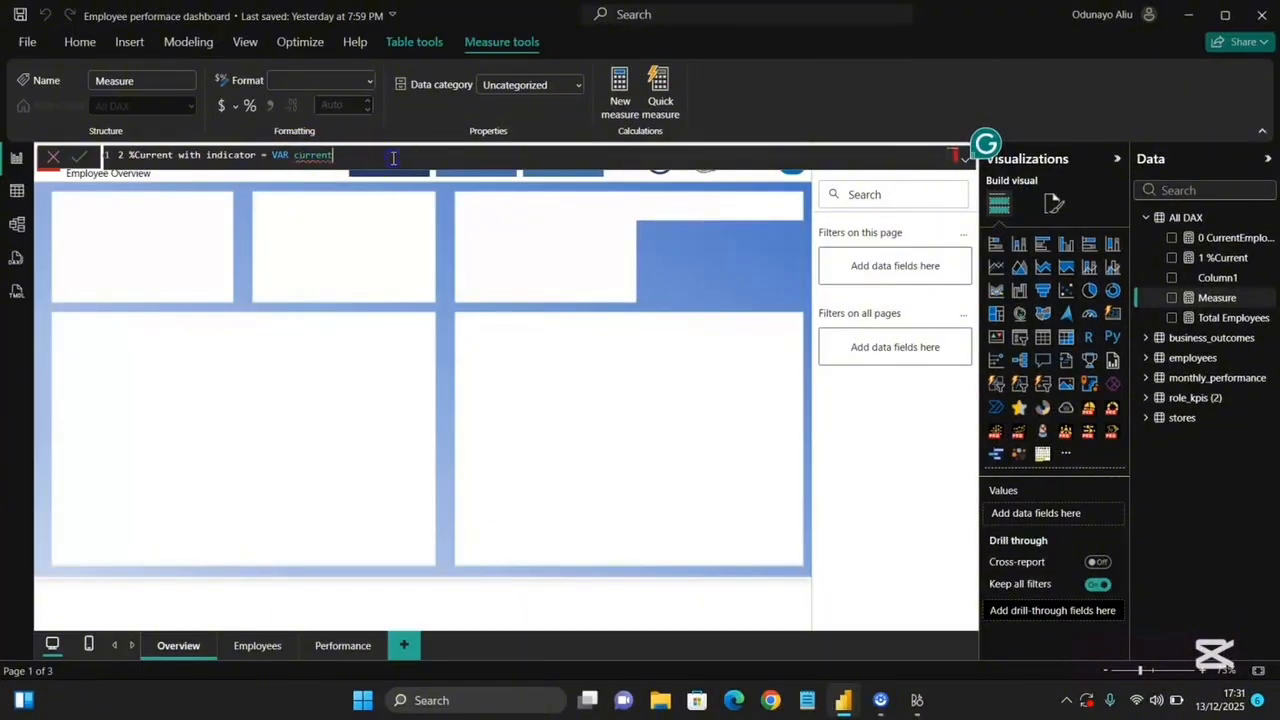
left_click(393, 157)
left_click(296, 156)
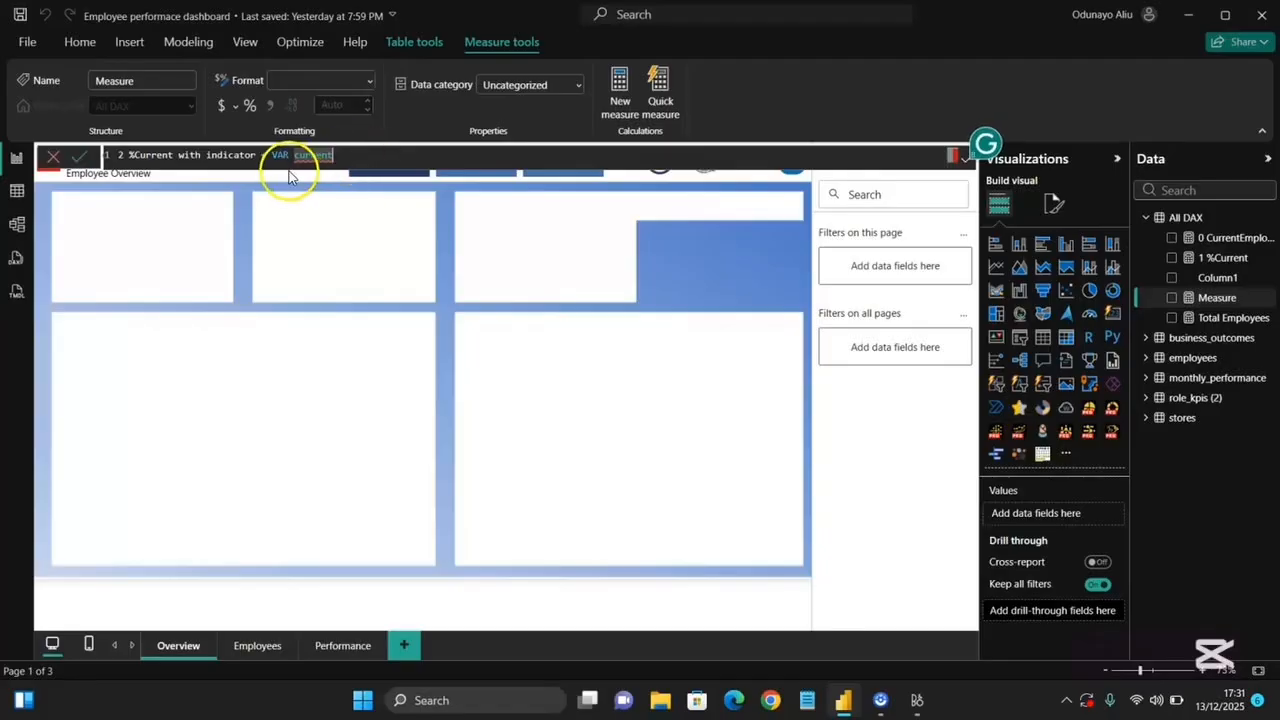
type("C")
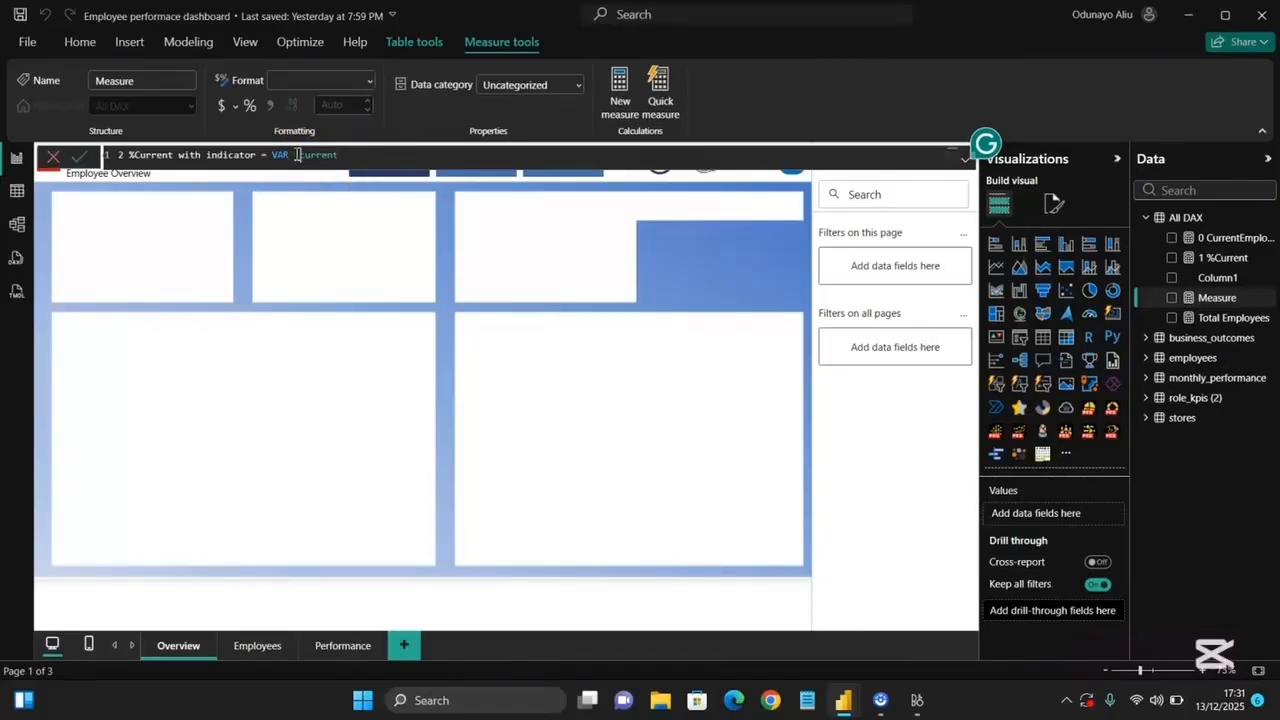
type("_")
key("End")
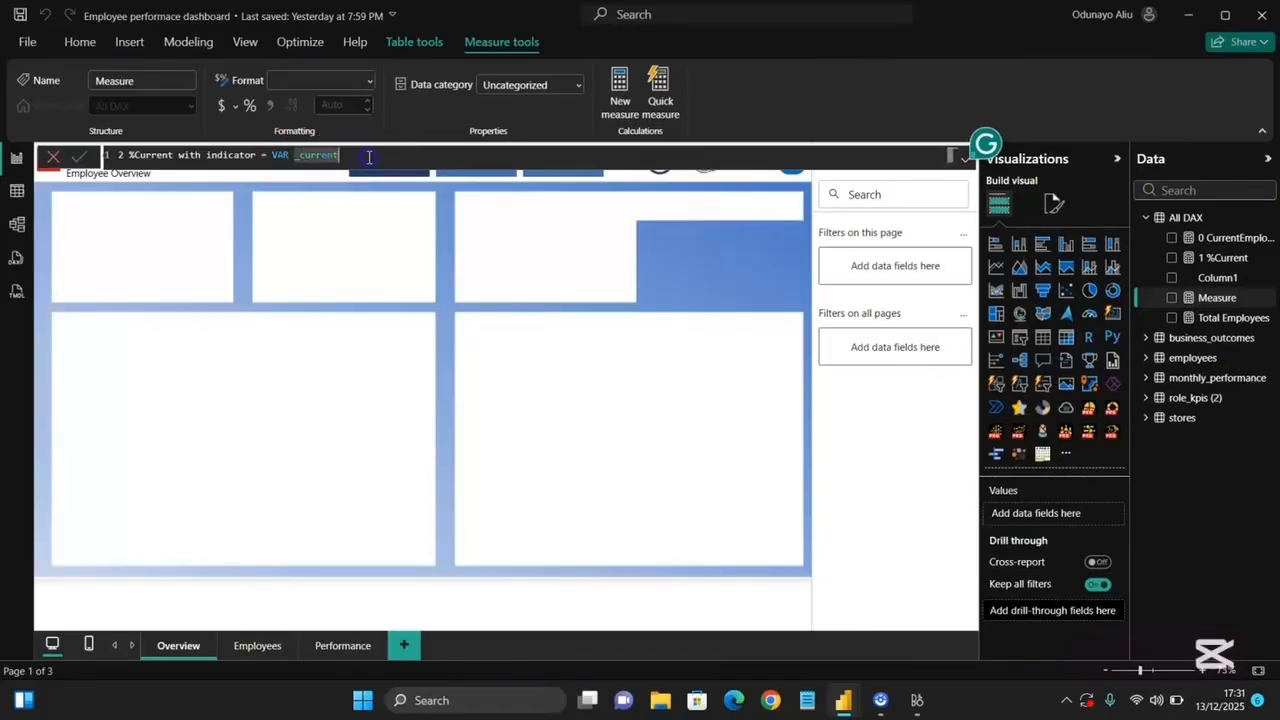
type("=")
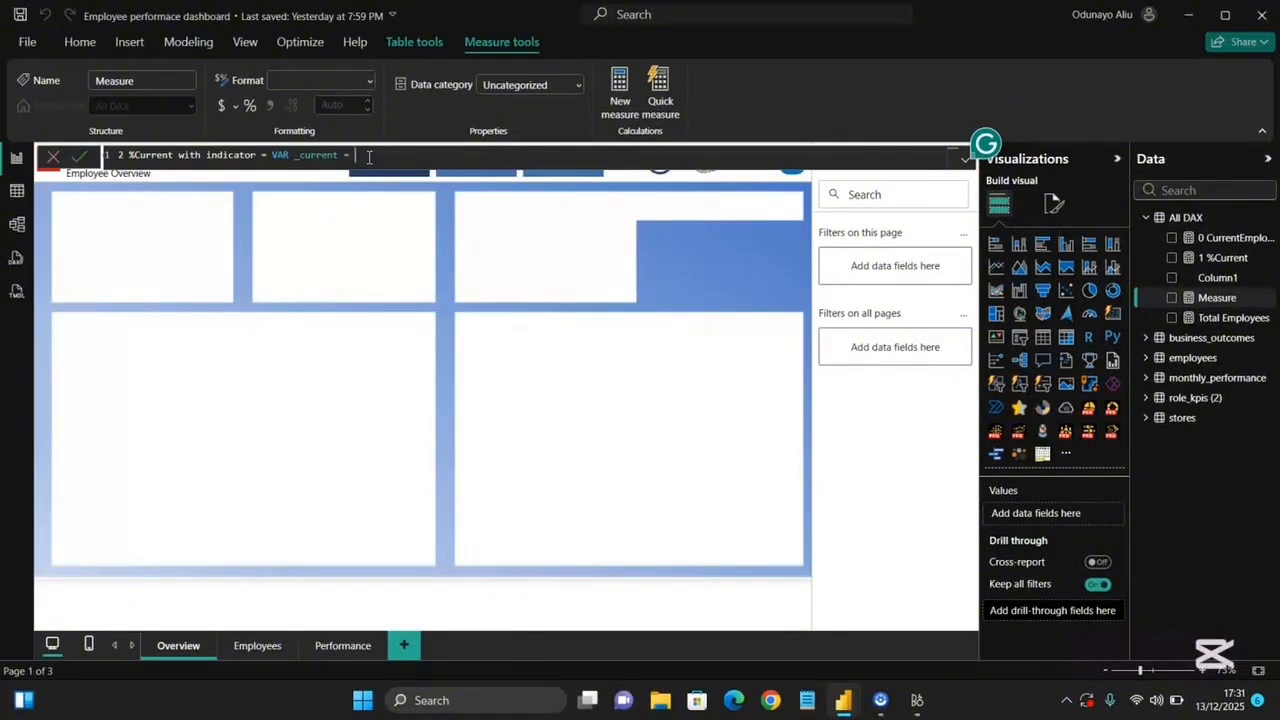
type("$")
type("[")
left_click(388, 175)
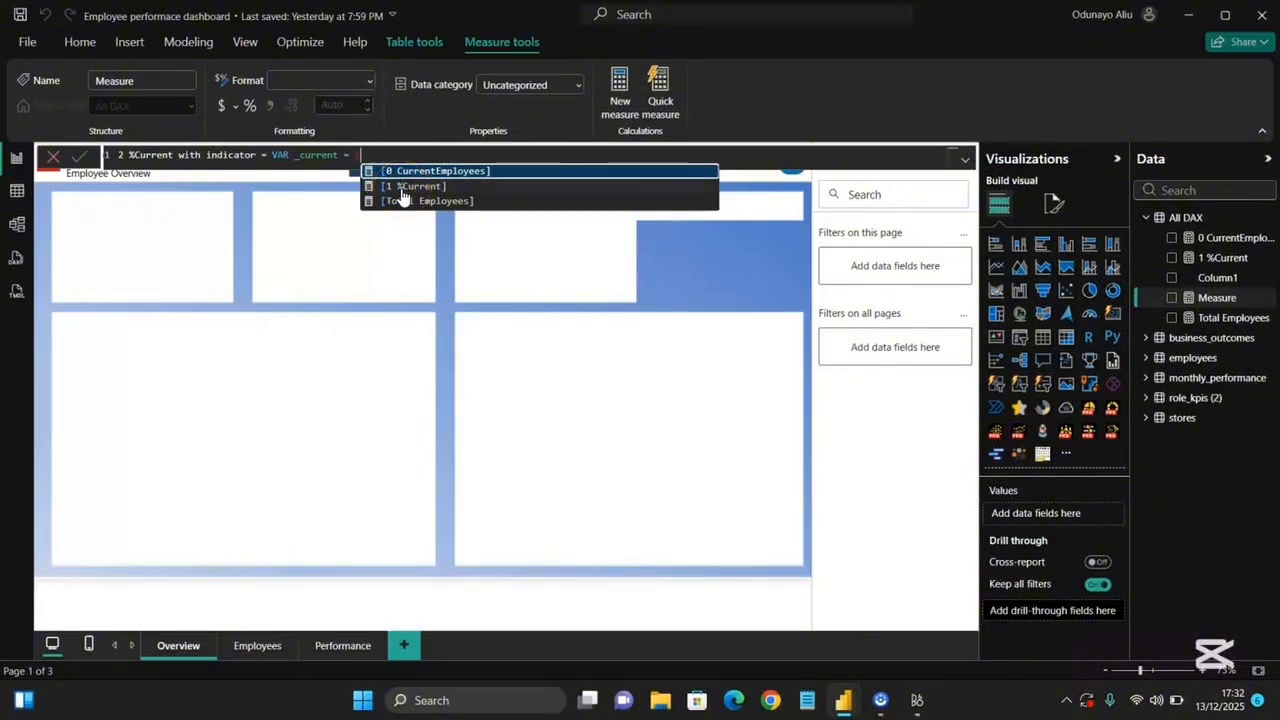
double_click(402, 189)
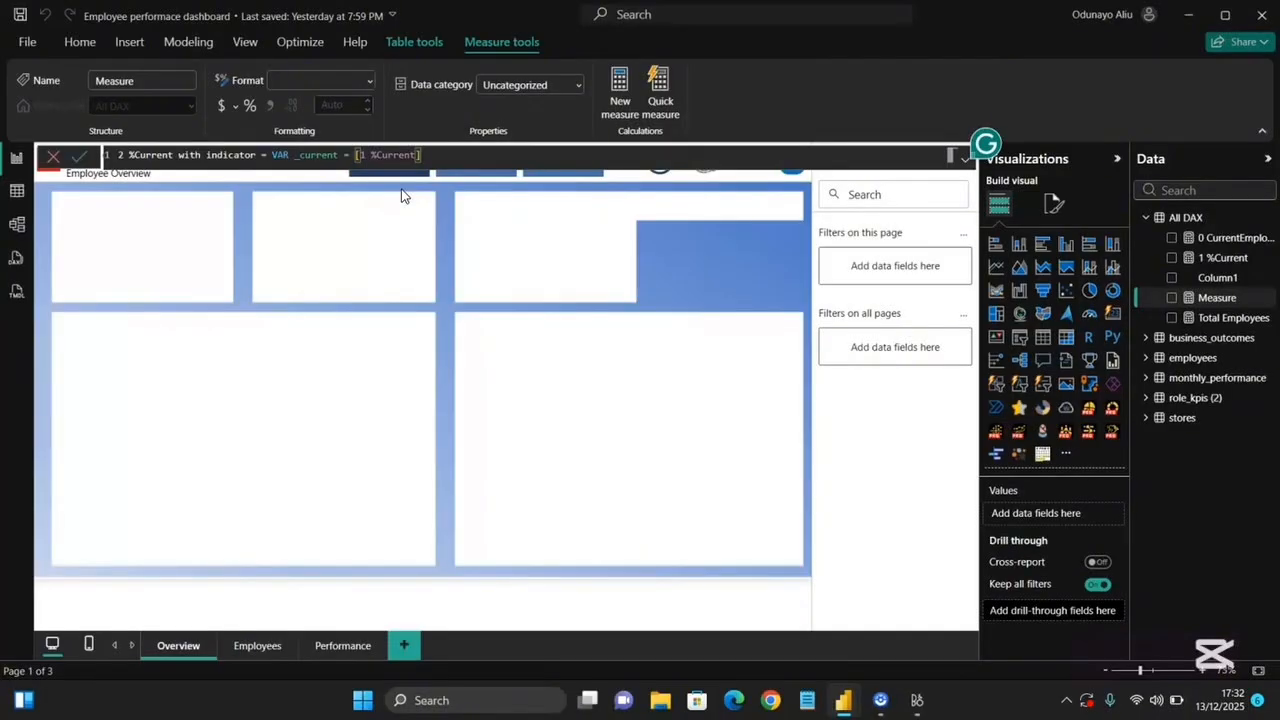
Add a RETURN clause starting a SWITCH(TRUE(), …) expression to the measure.
type("Ret")
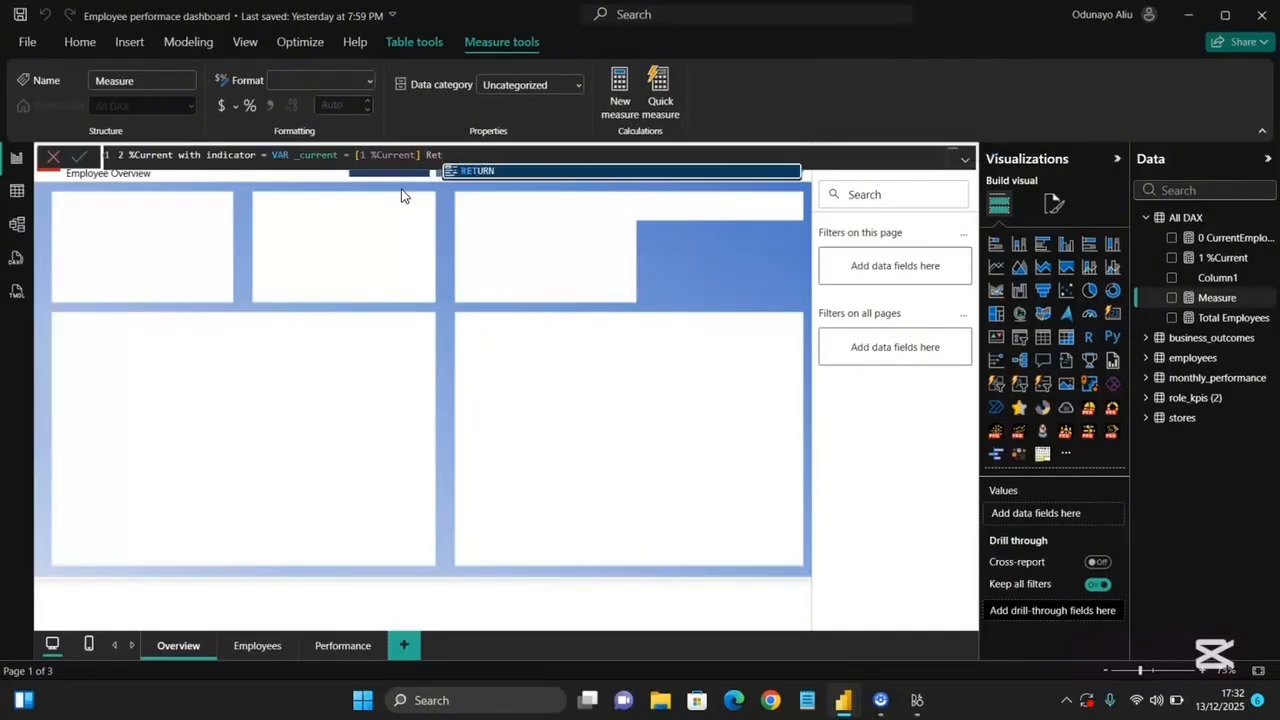
left_click(518, 172)
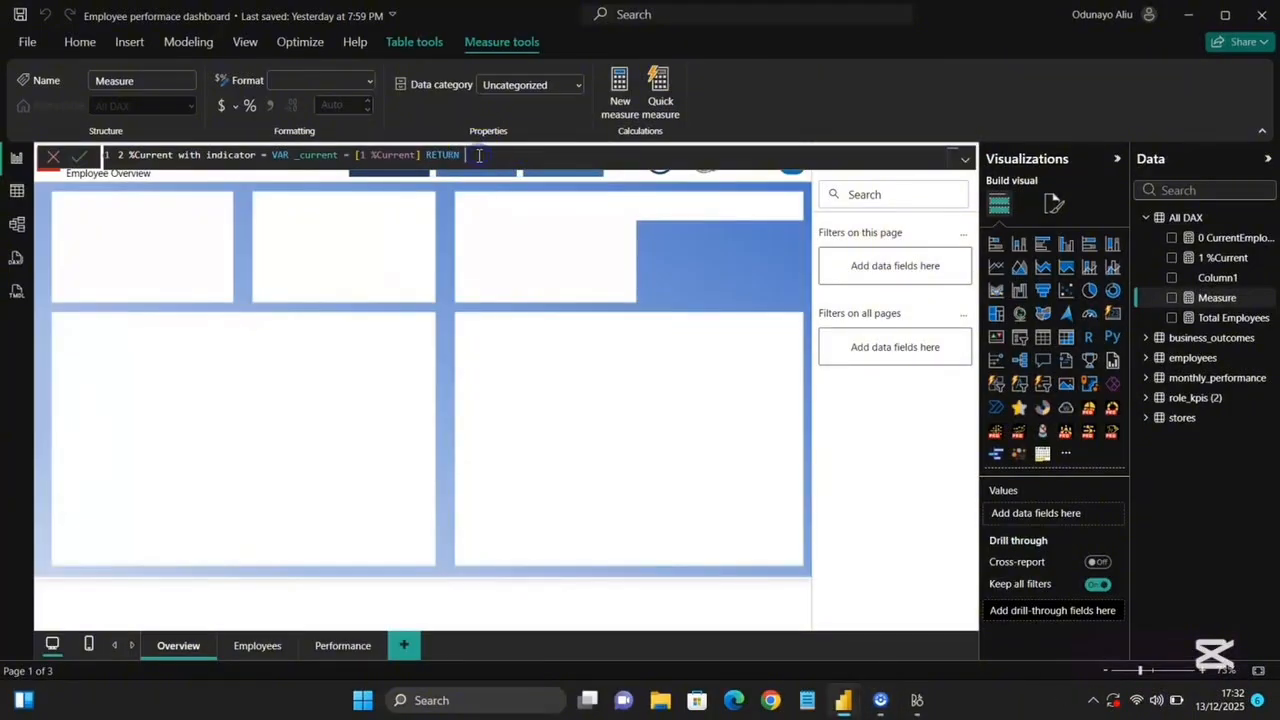
type("Swit")
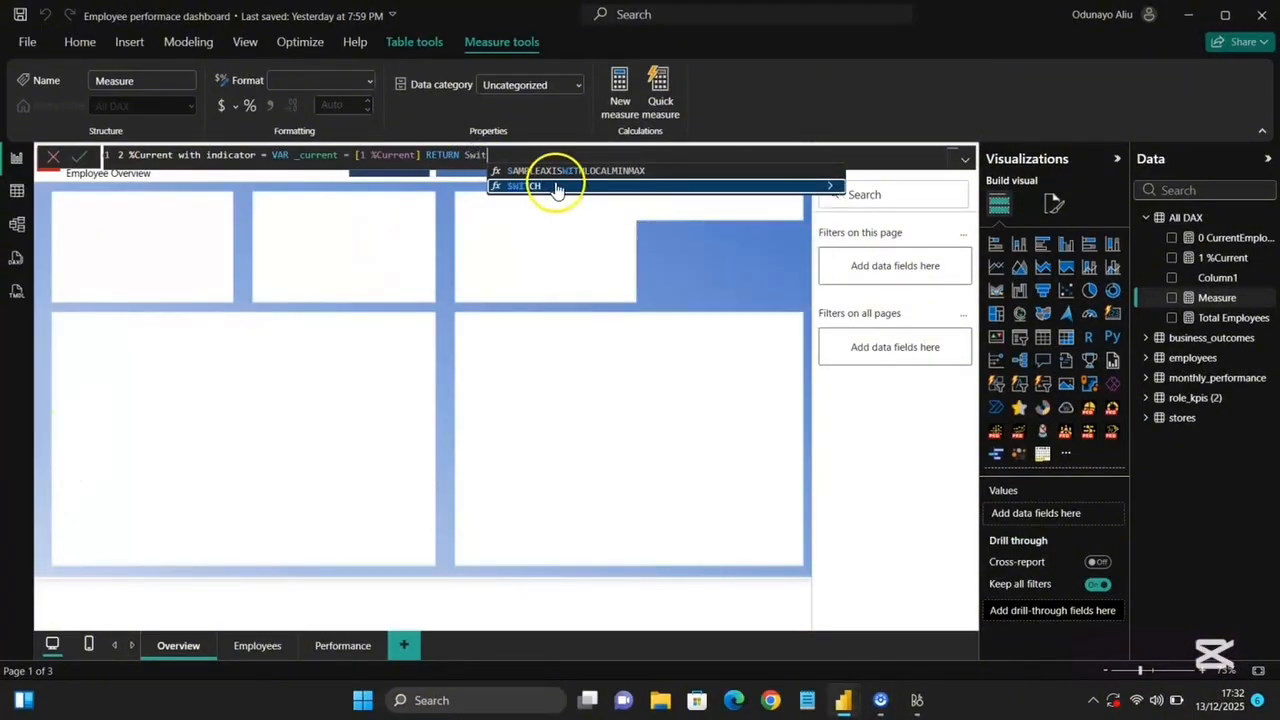
left_click(557, 187)
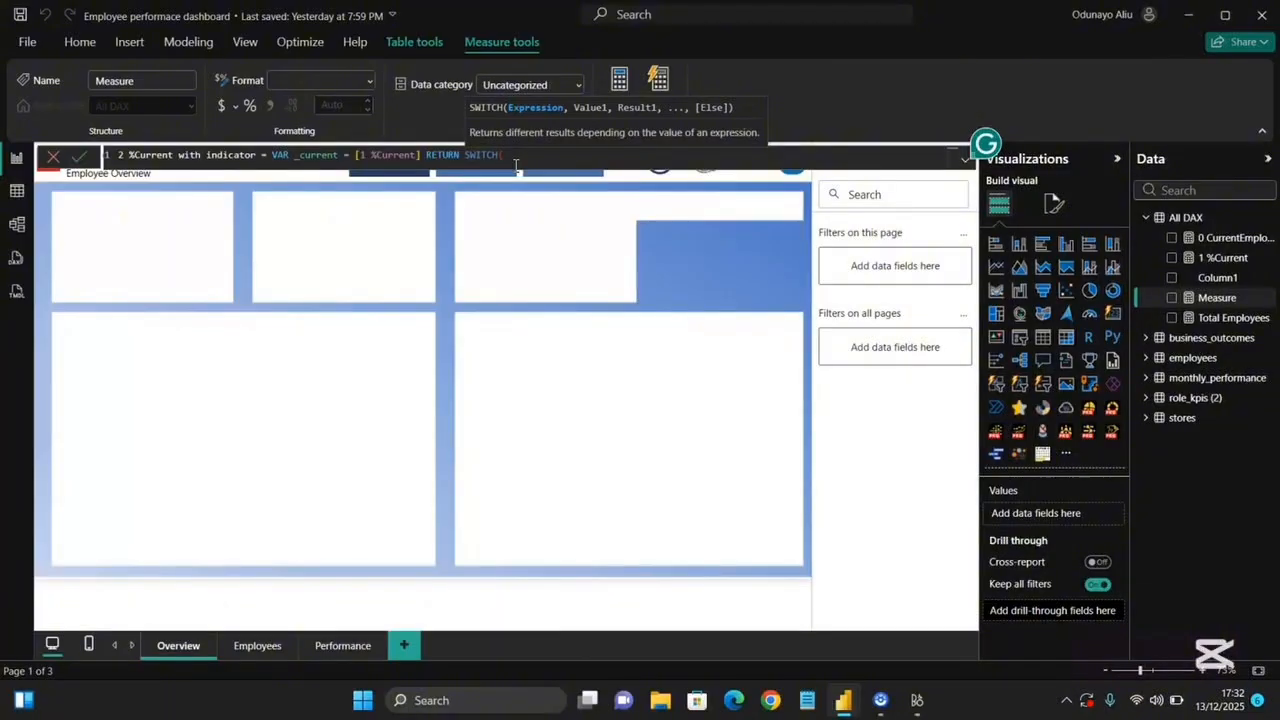
type("True")
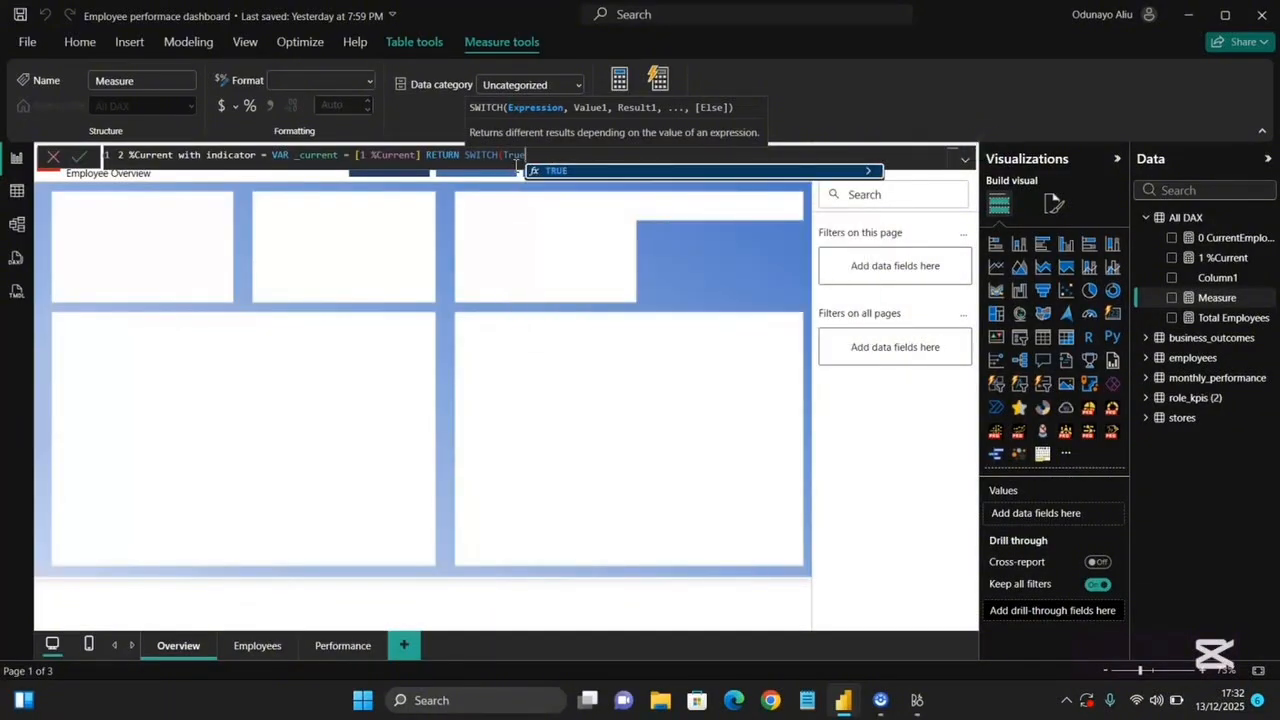
type("()")
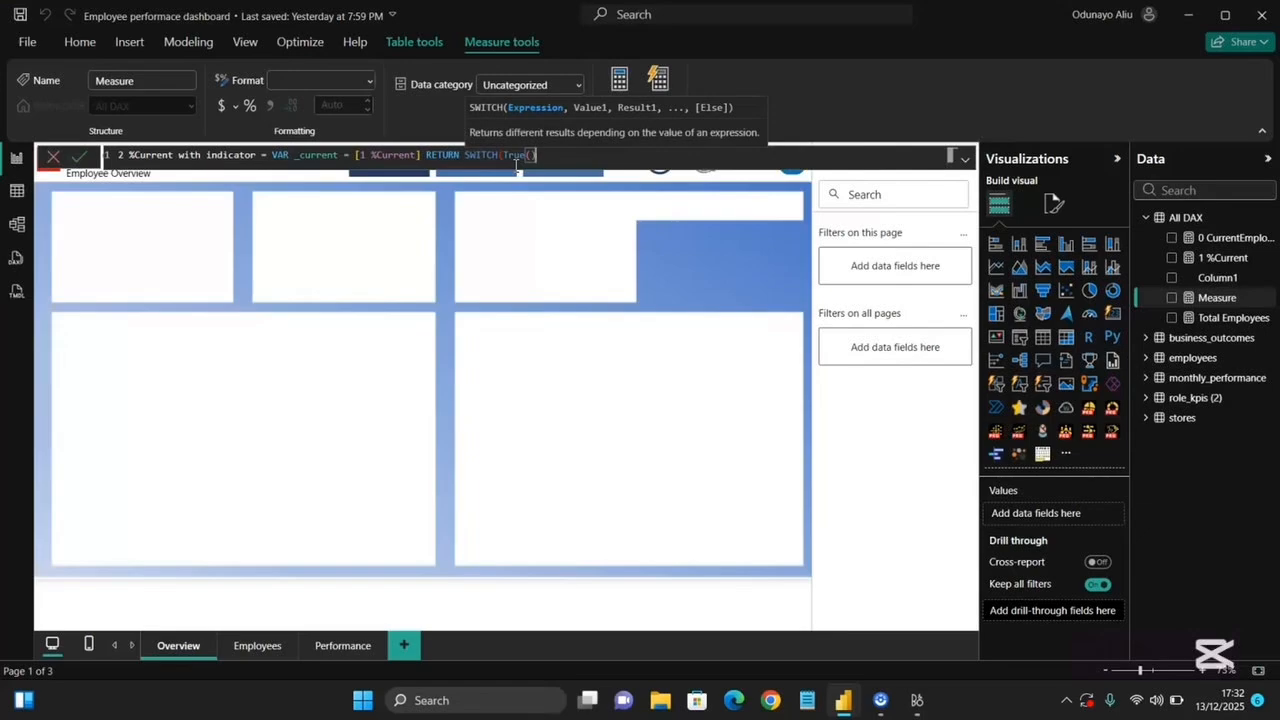
type(",")
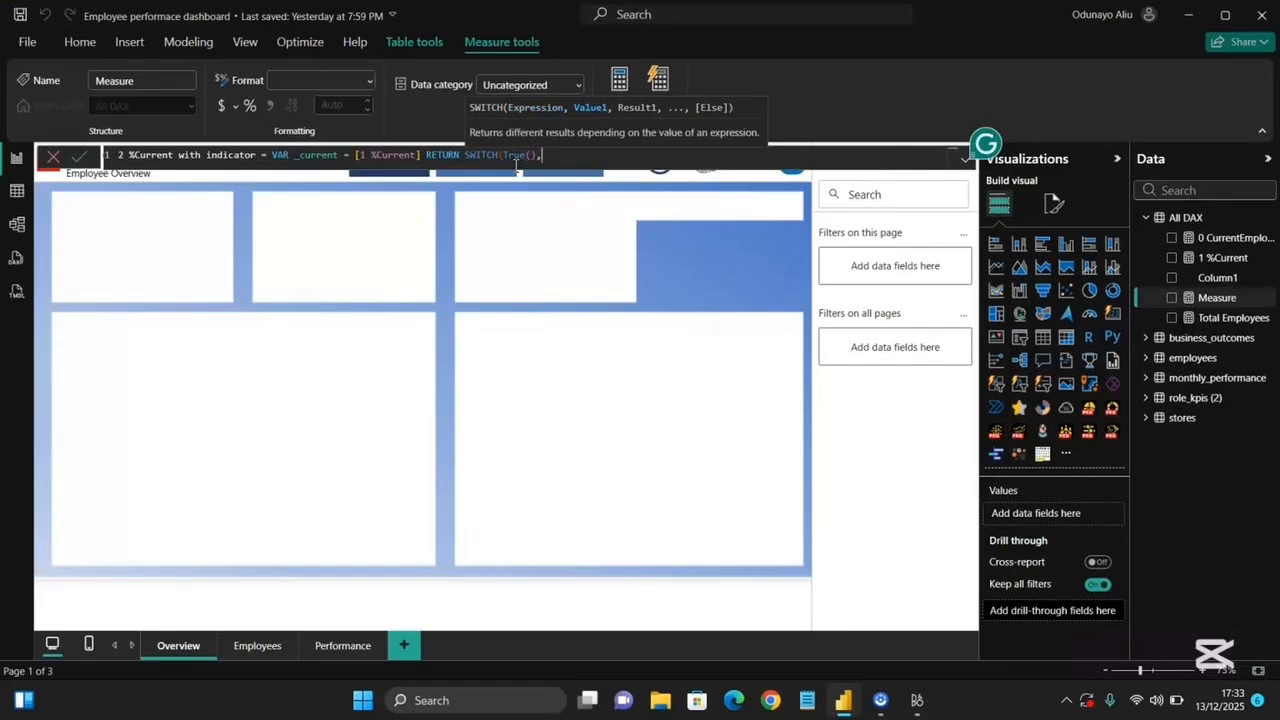
type(" is")
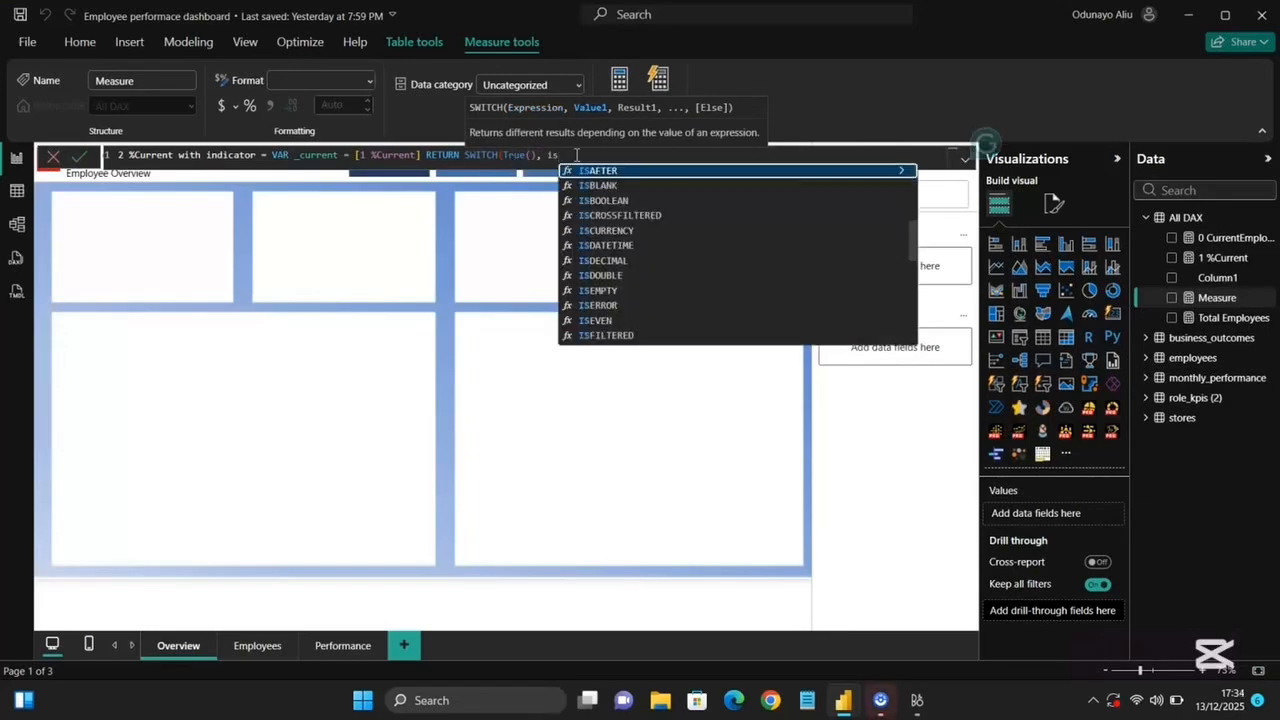
Add the first SWITCH condition ISBLANK(_current) returning a blank string " ".
left_click(604, 188)
type("_")
left_click(658, 172)
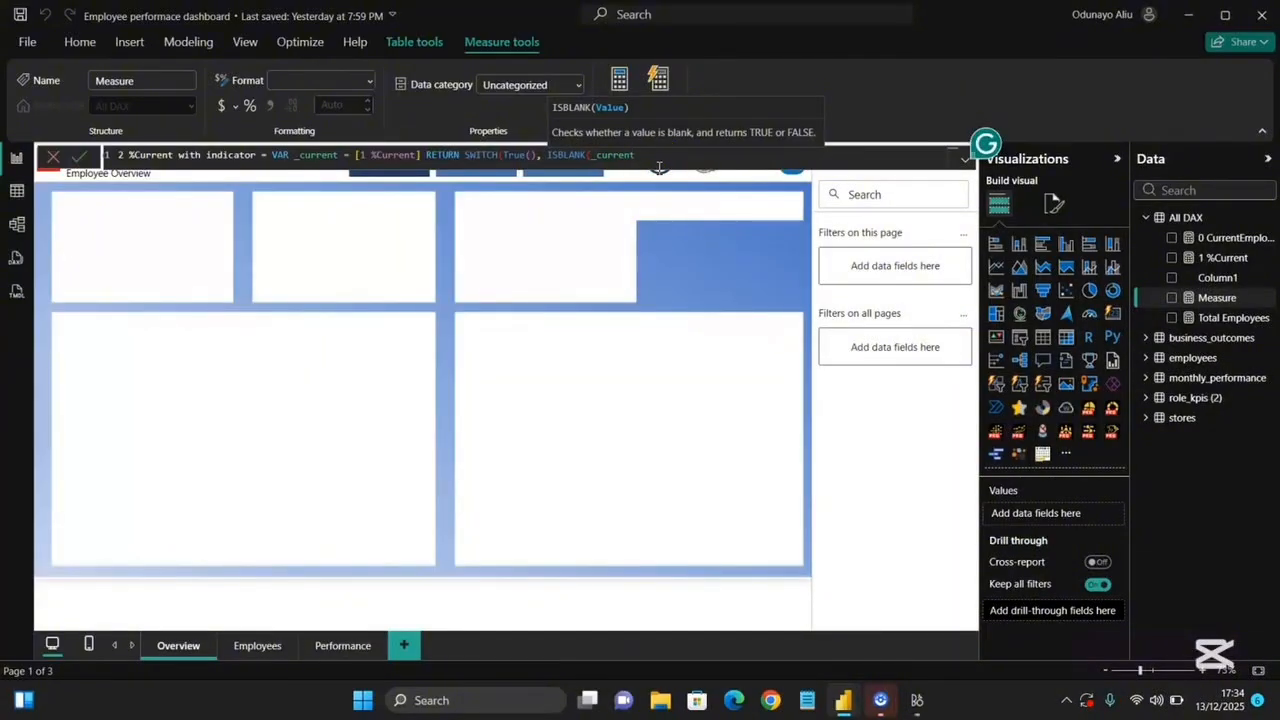
type("),")
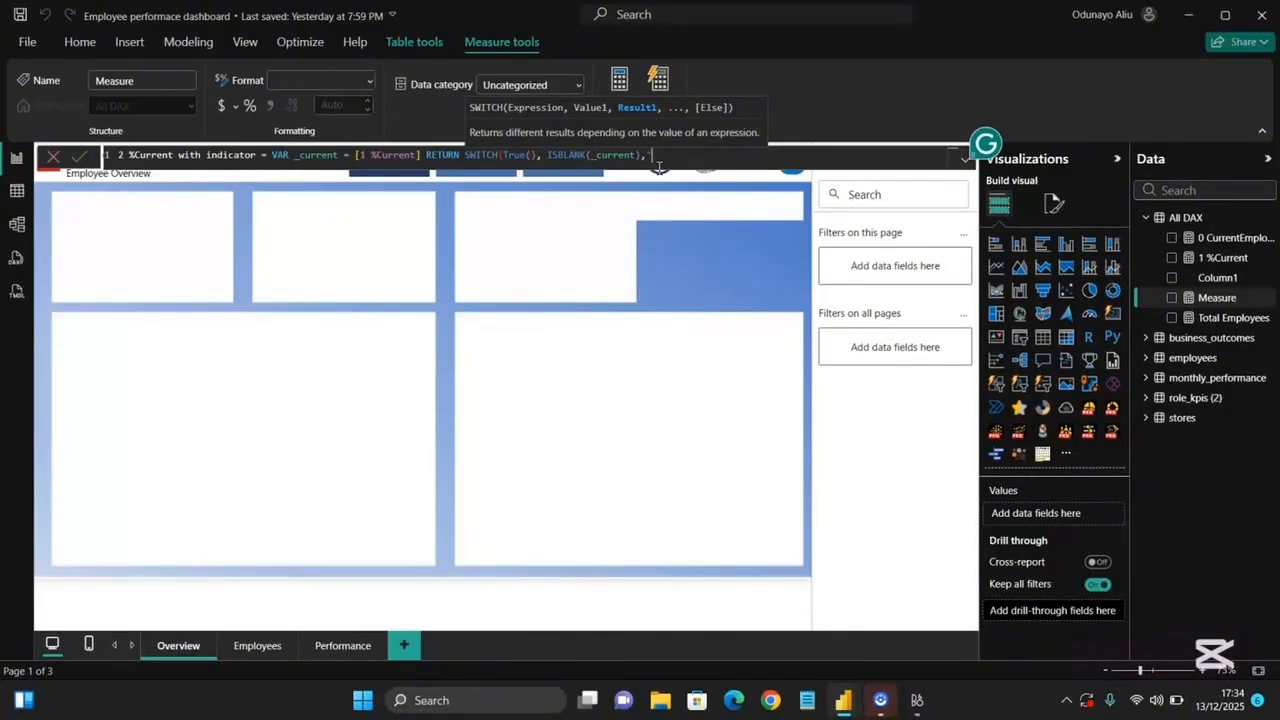
type("\" \"")
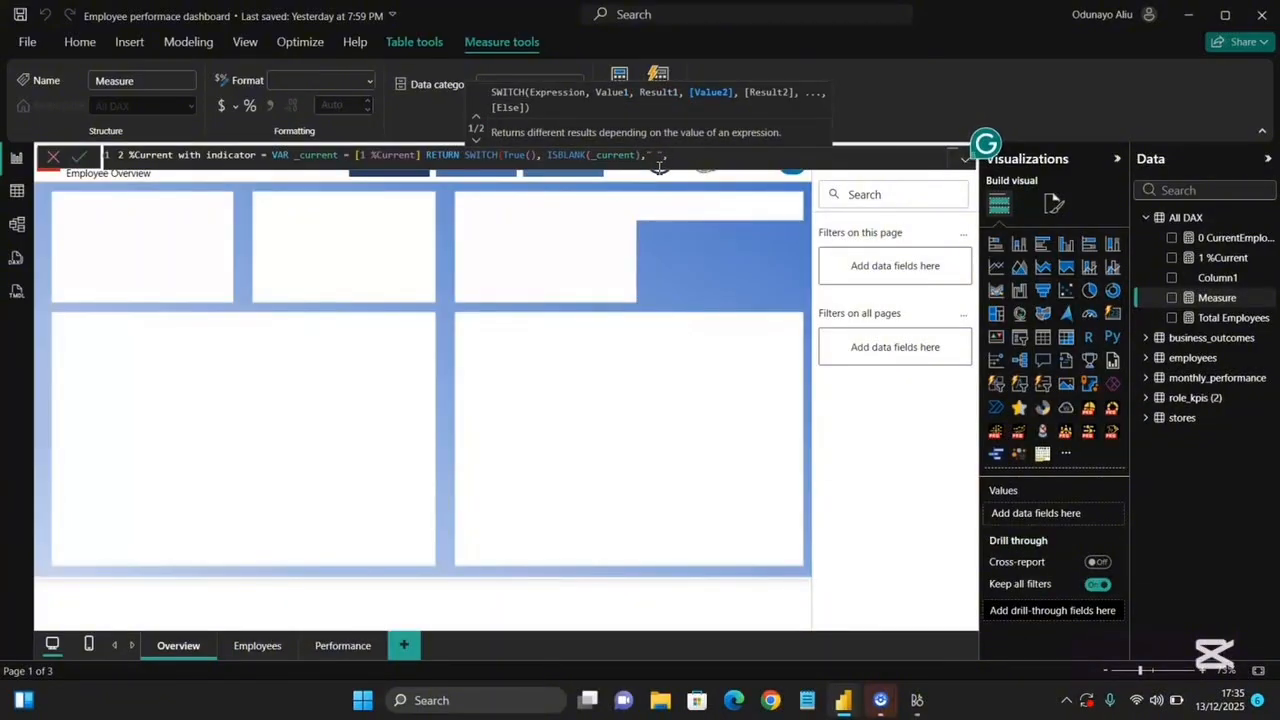
left_click(702, 156)
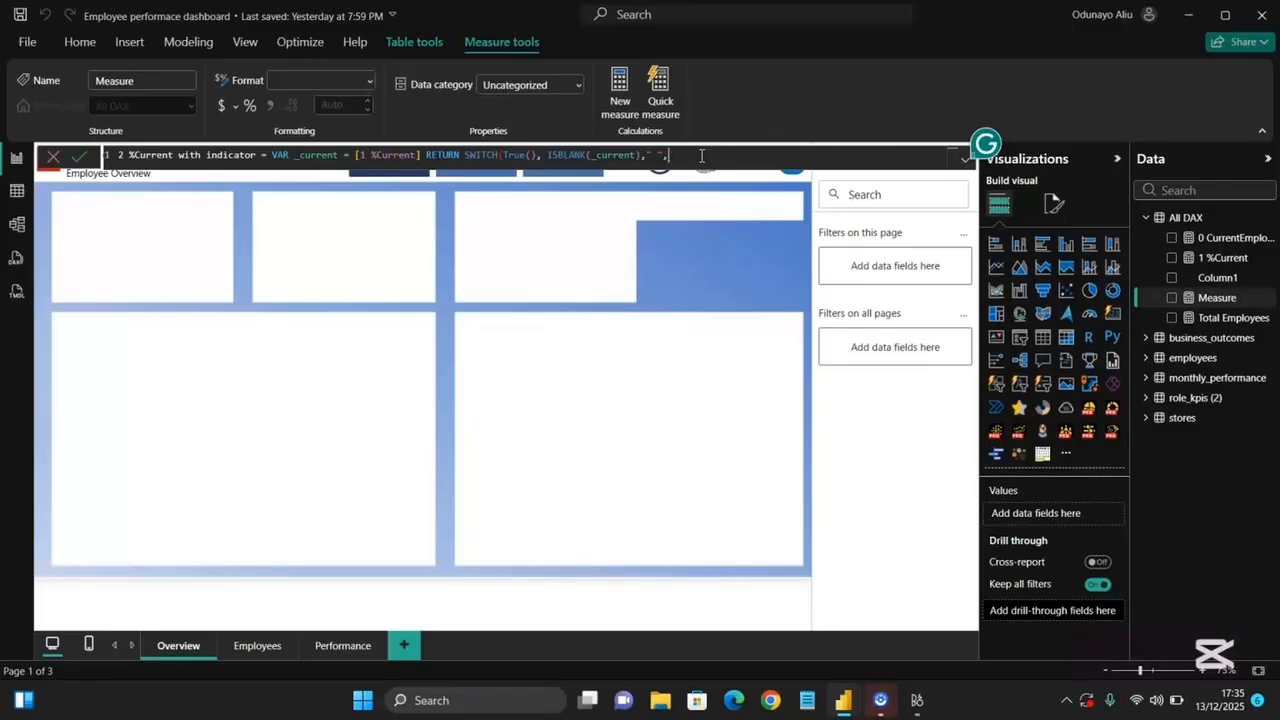
Add the condition _current < 0.5 returning UNICHAR(9660) as a down-arrow indicator.
type("cu")
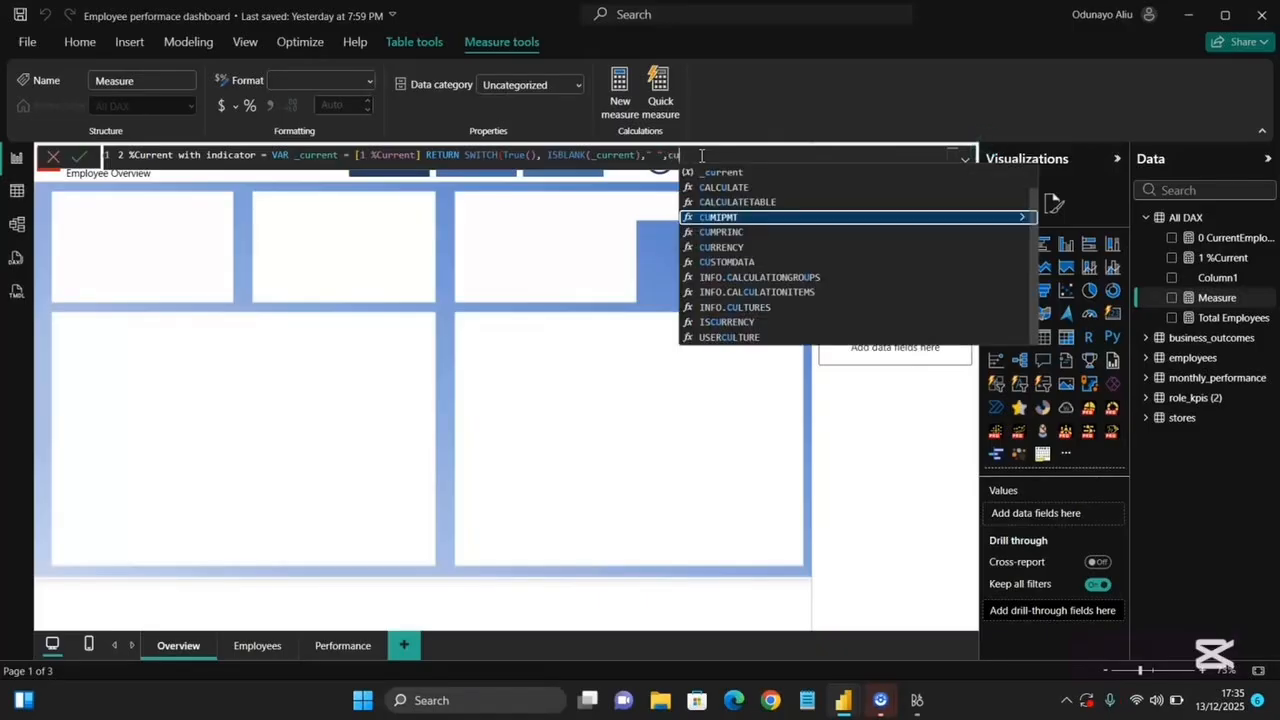
left_click(709, 172)
type("< ")
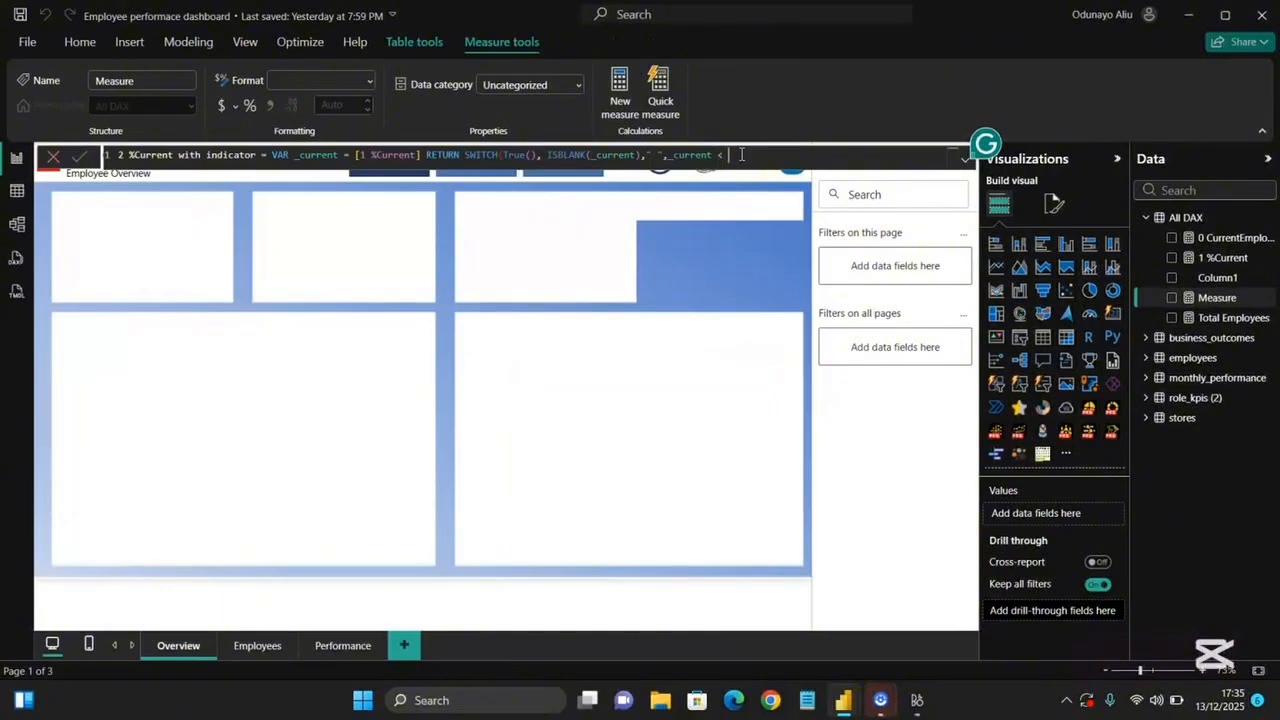
type("0.5 ,")
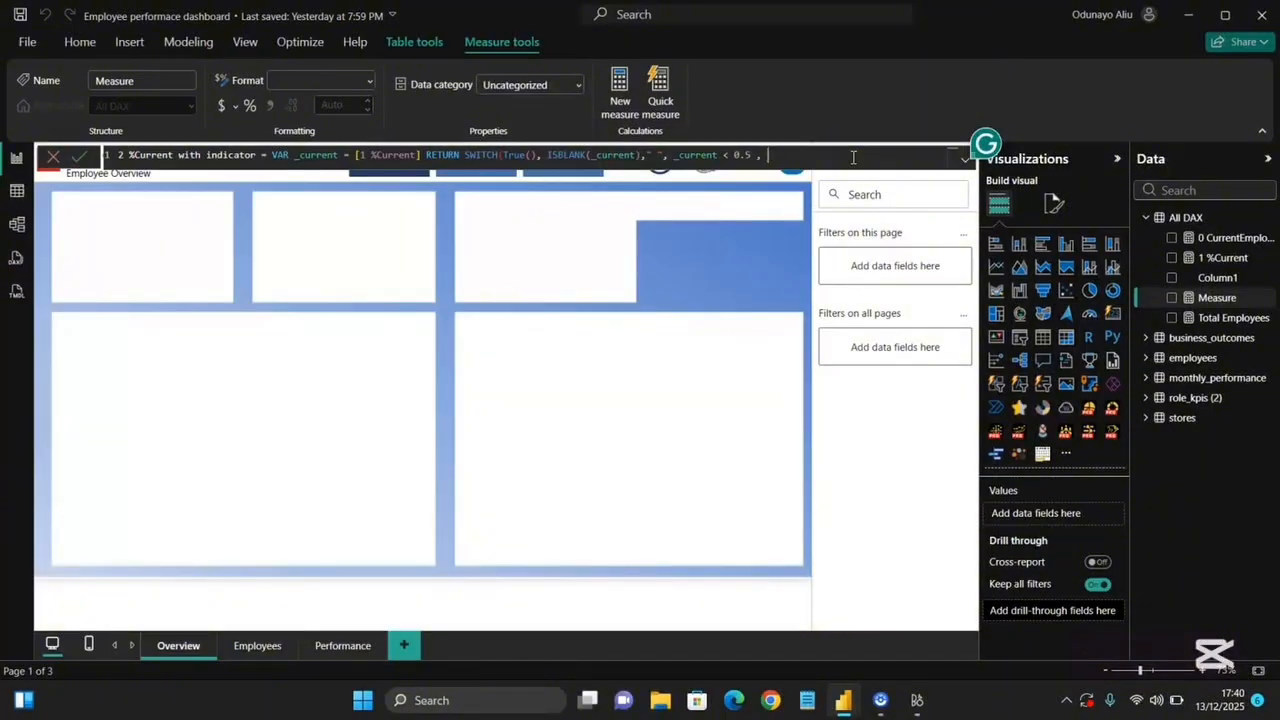
type("un")
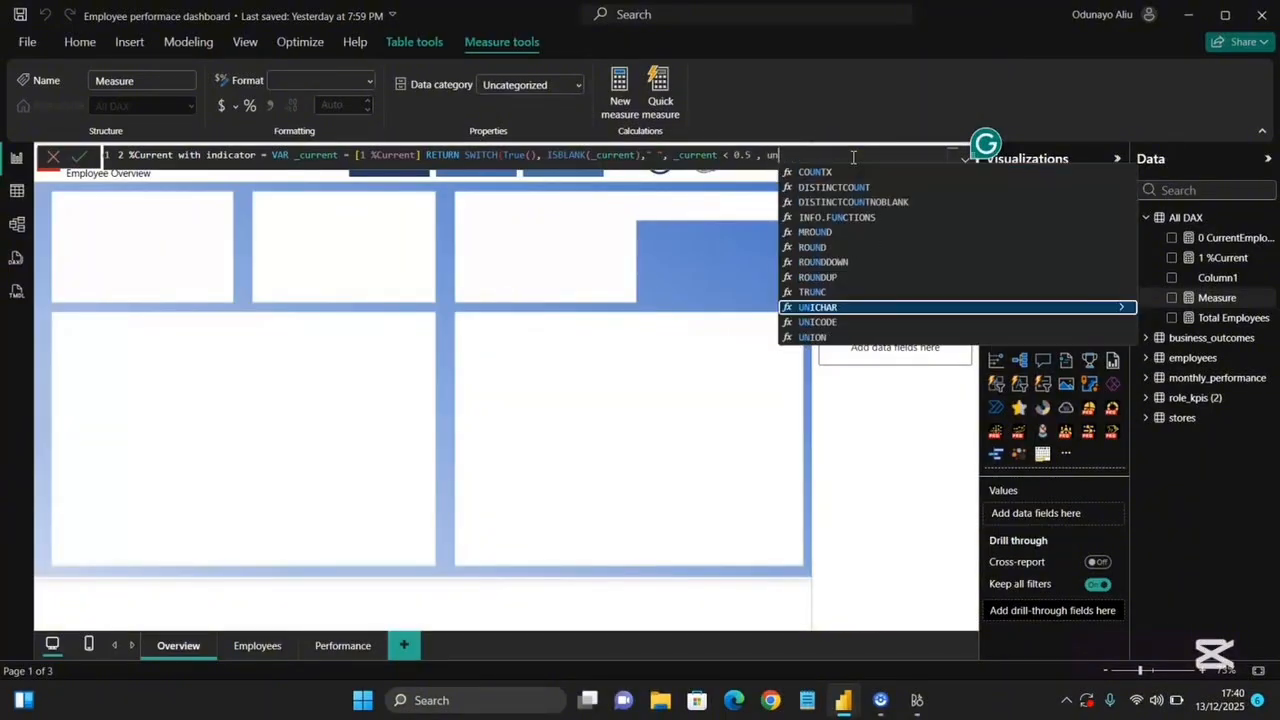
left_click(836, 307)
type("996")
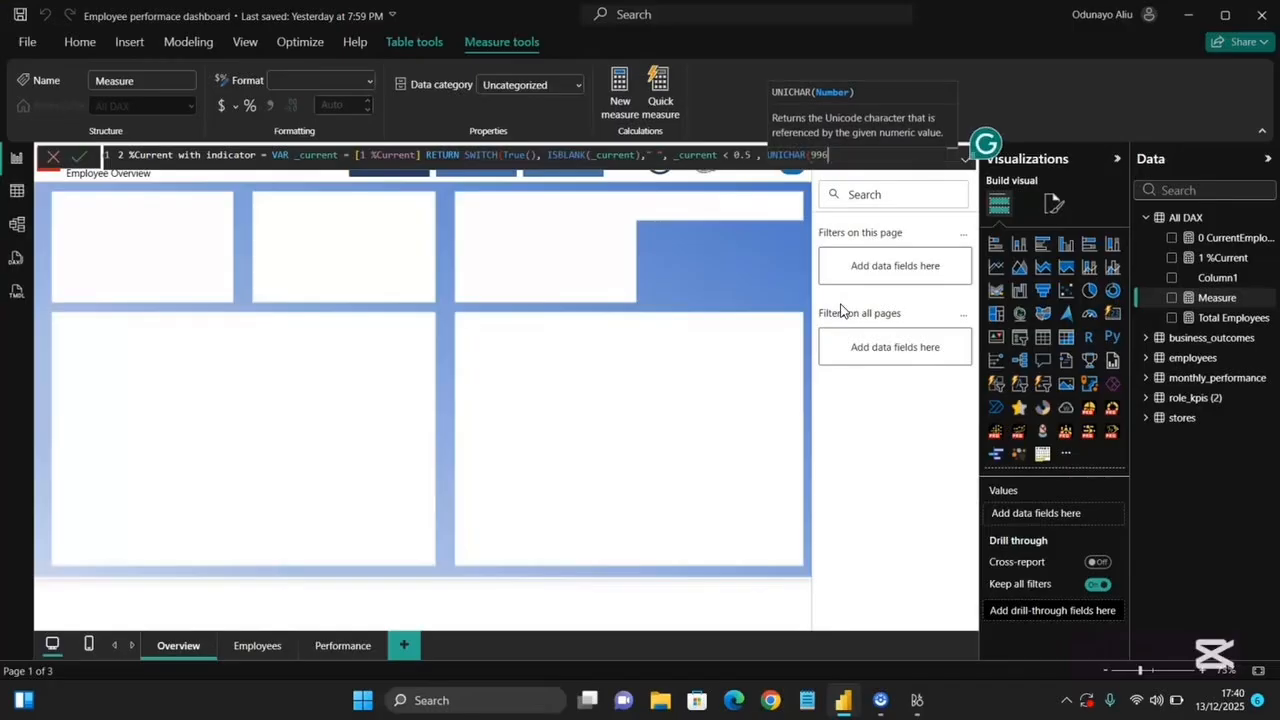
key("BackSpace")
key("BackSpace")
type("660)")
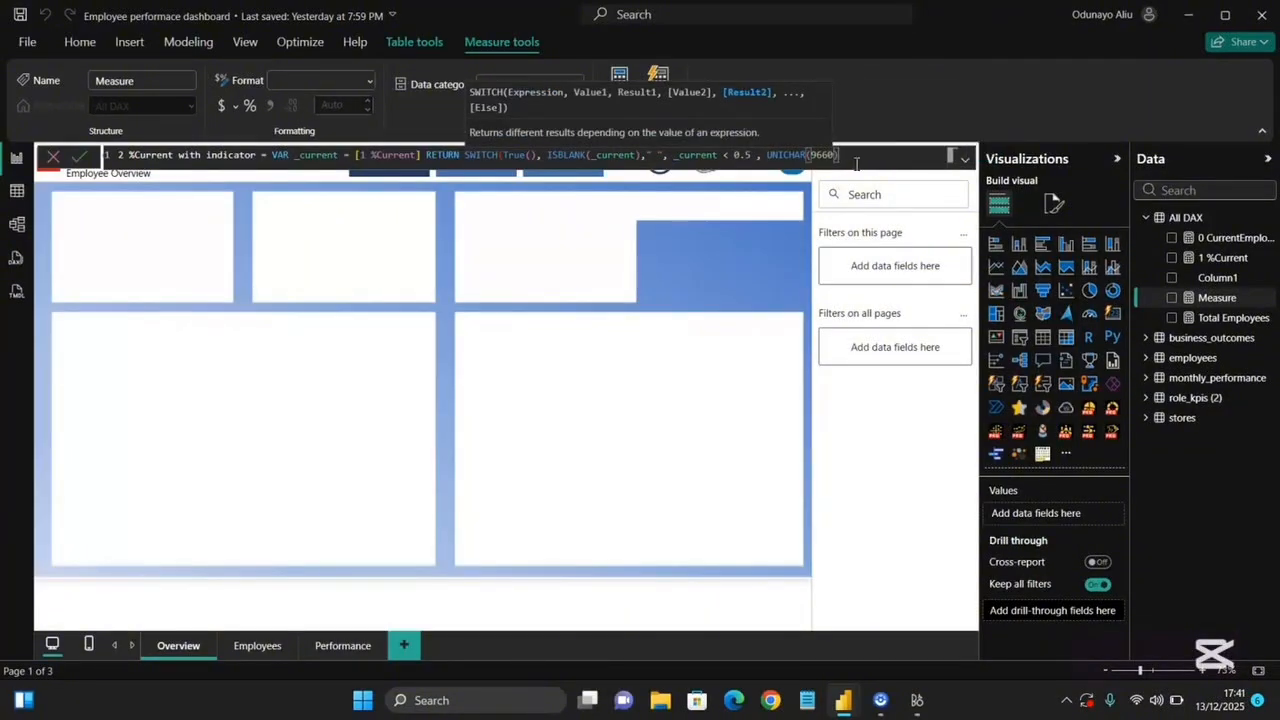
type("& _current")
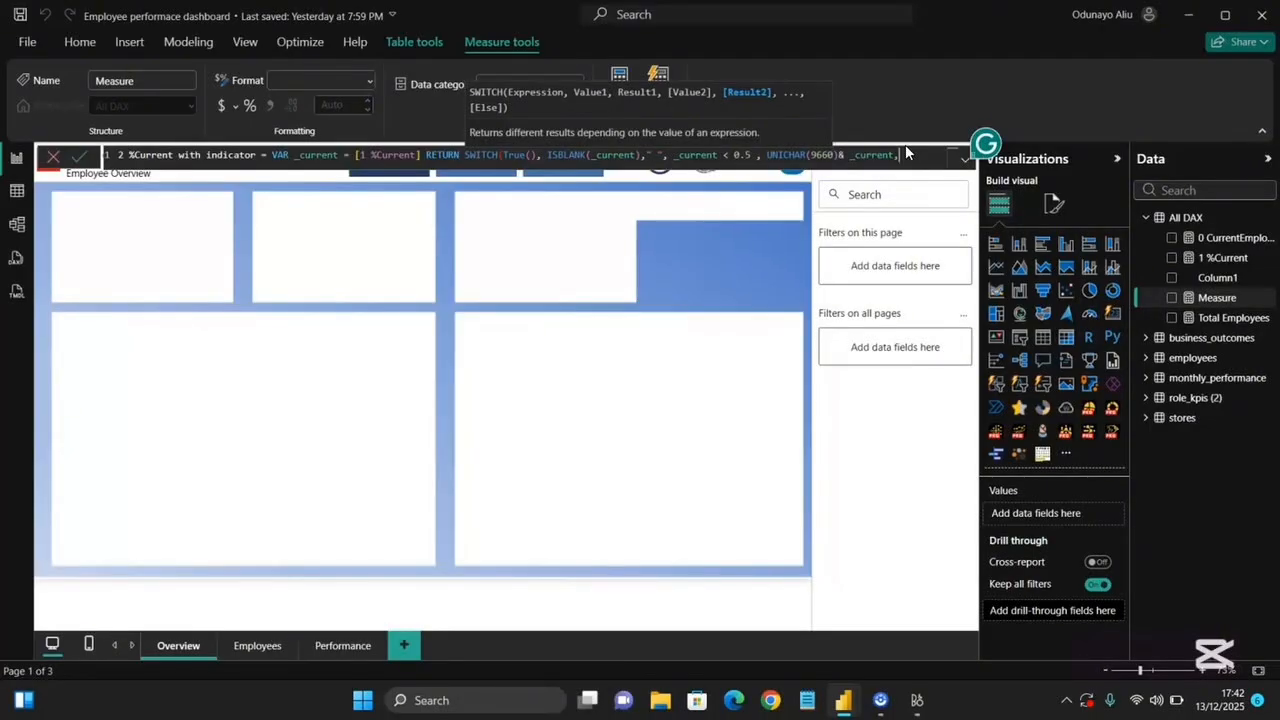
Concatenate _current after the UNICHAR(9660) arrow in that result.
type(", ")
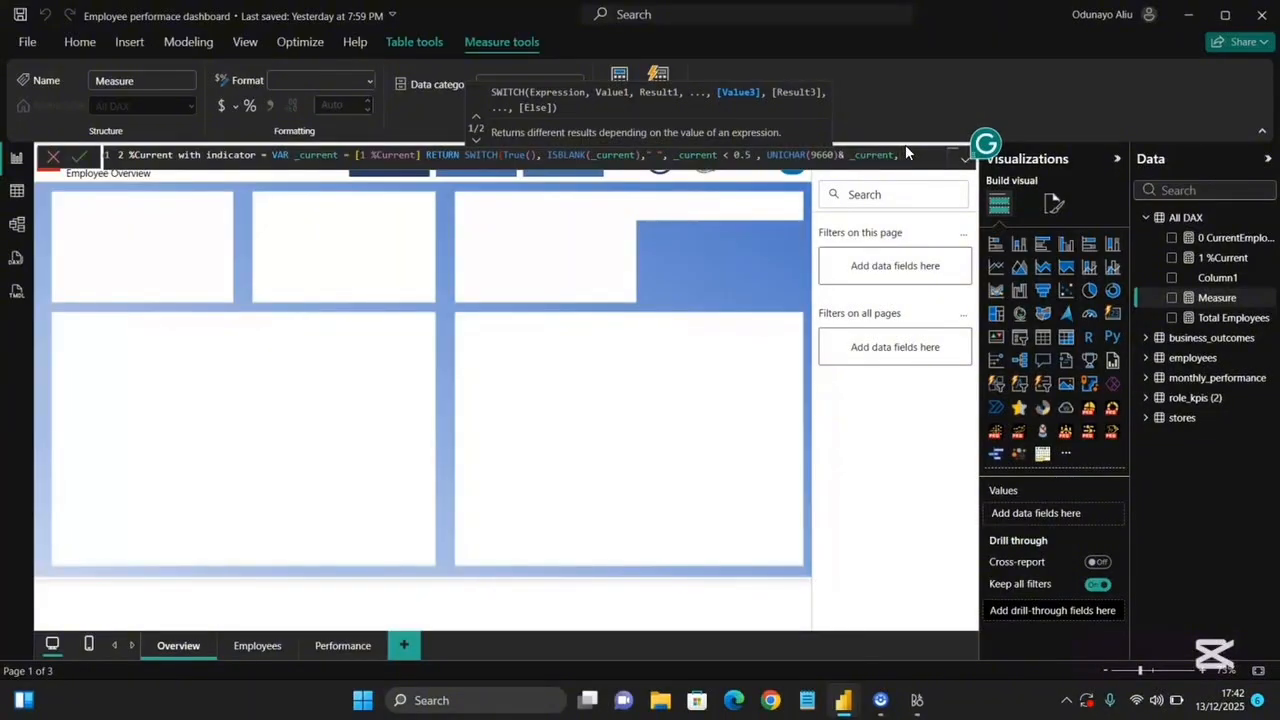
type("_")
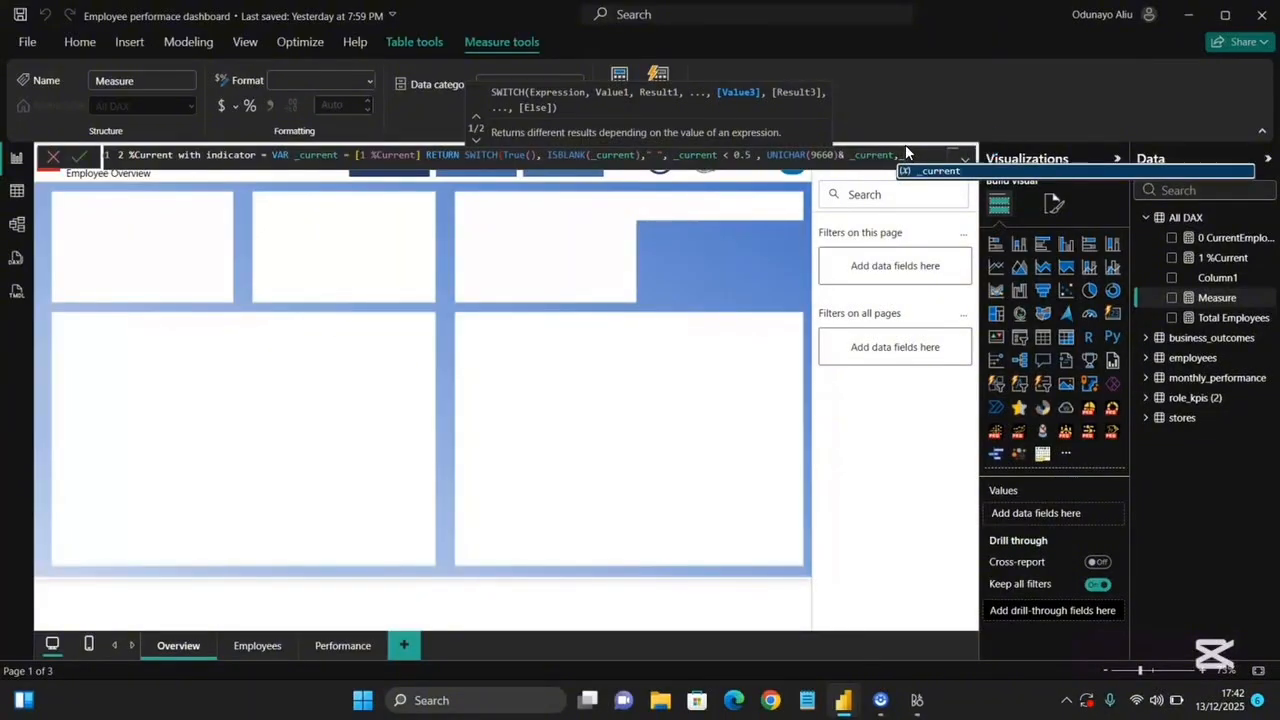
Add a third SWITCH condition testing whether _current > 0.5.
left_click(942, 181)
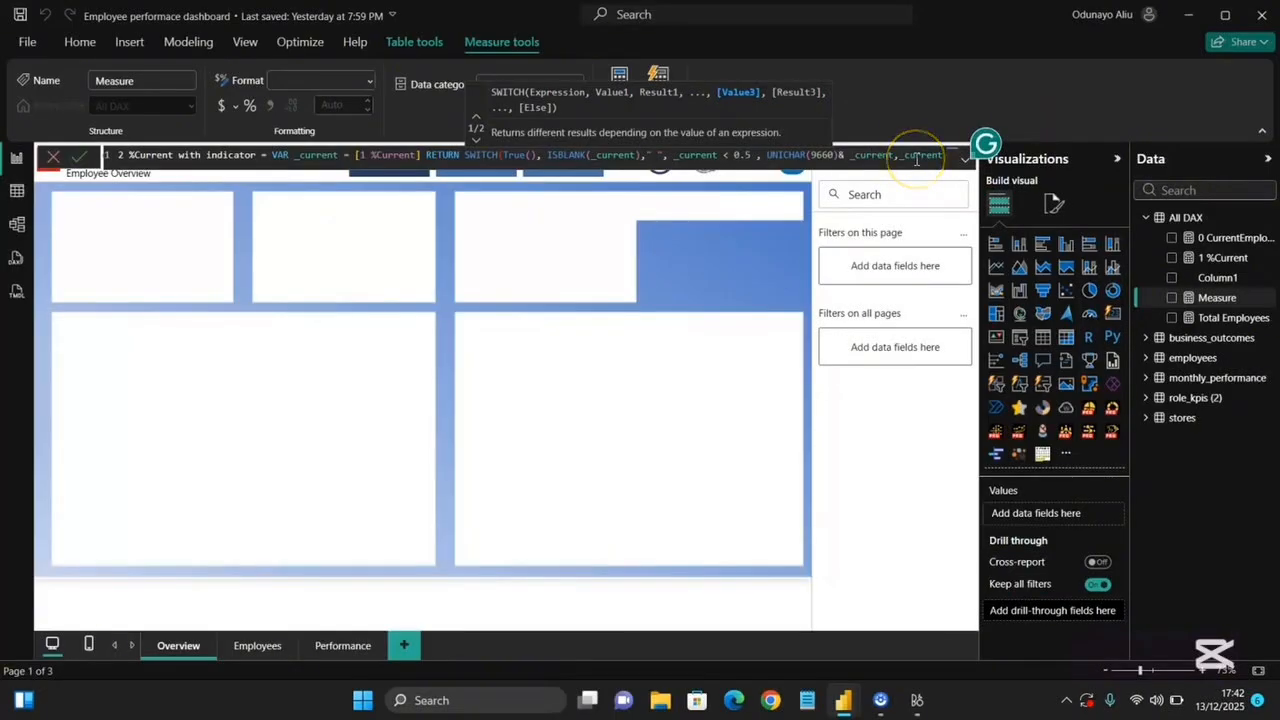
type(">0.5")
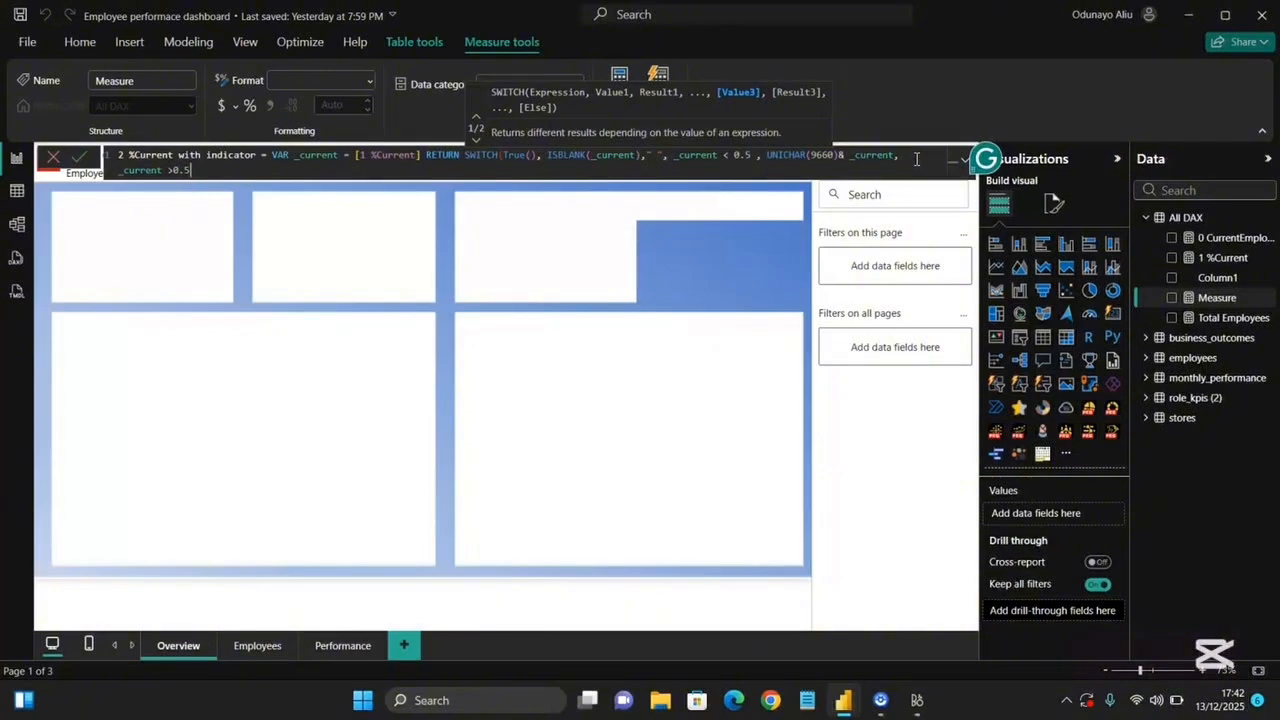
left_click(172, 170)
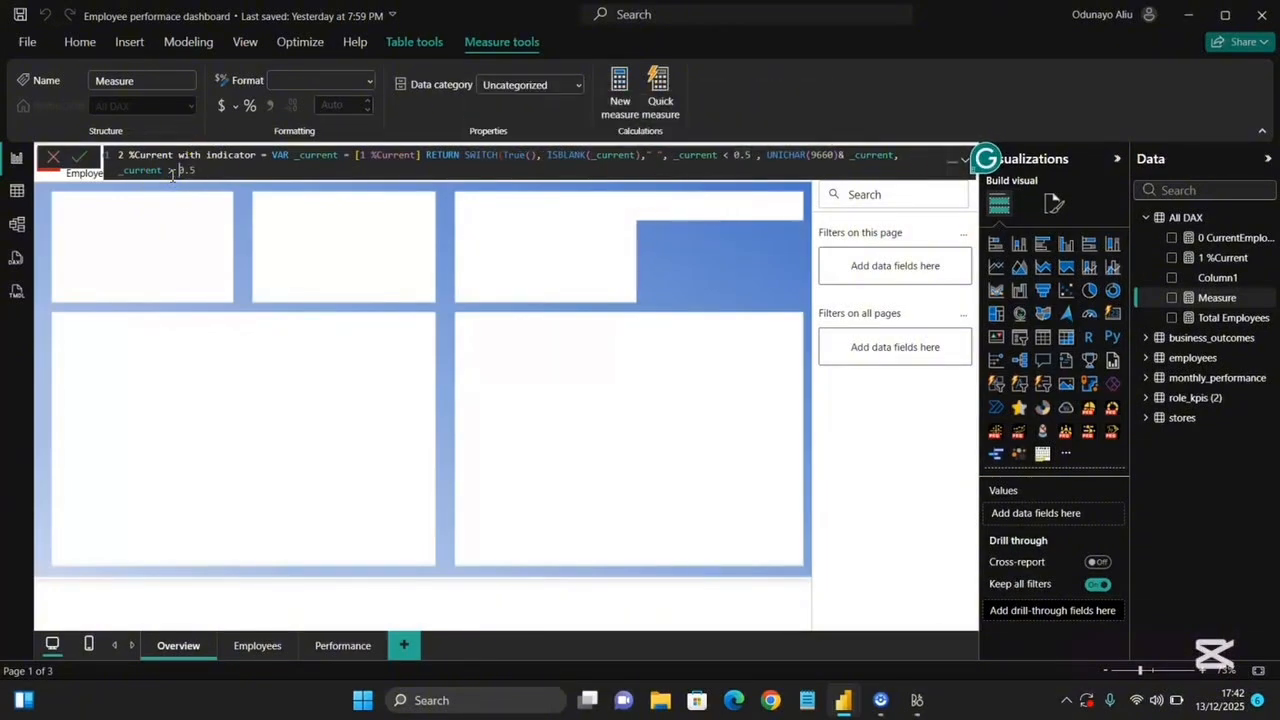
left_click(172, 170)
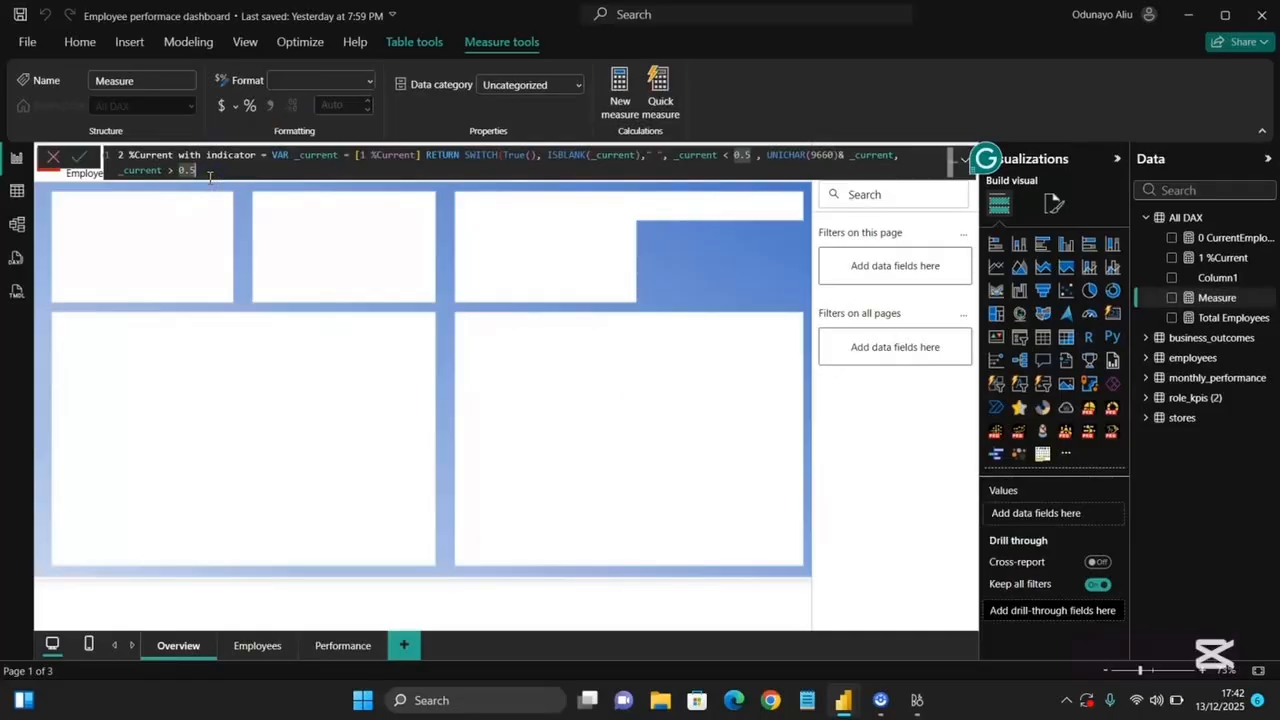
type(",")
key("BackSpace")
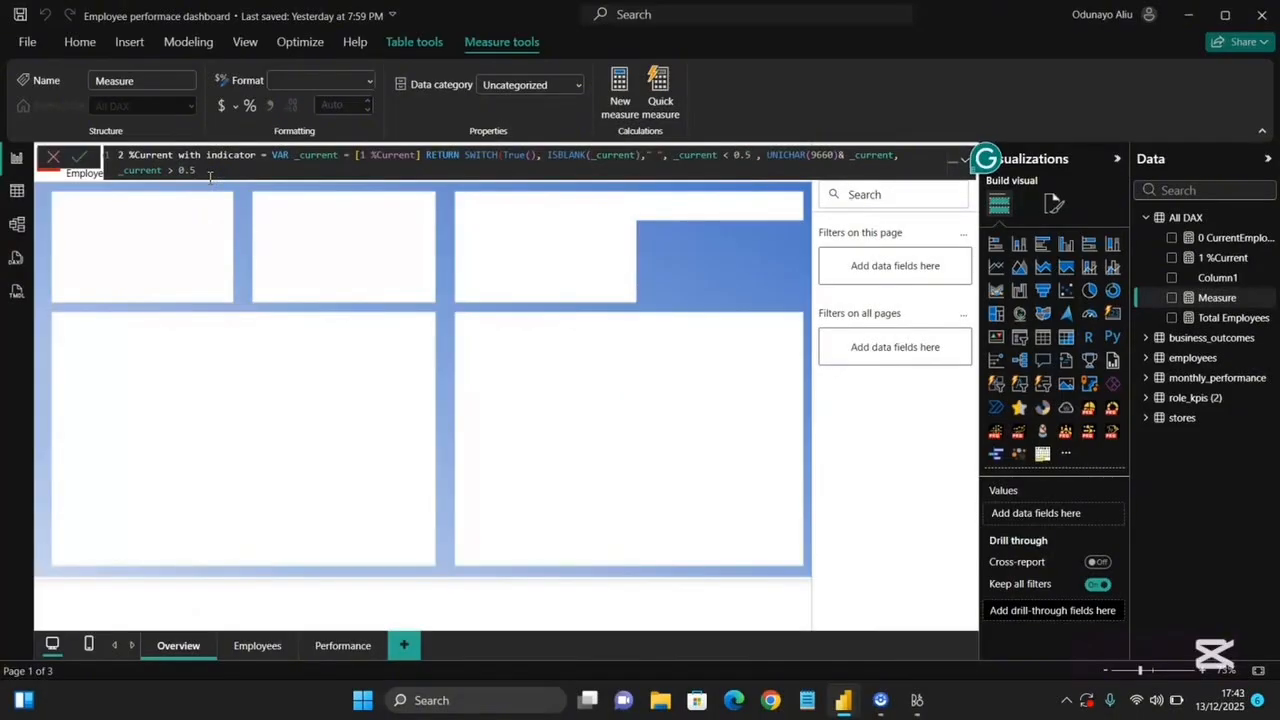
type(",")
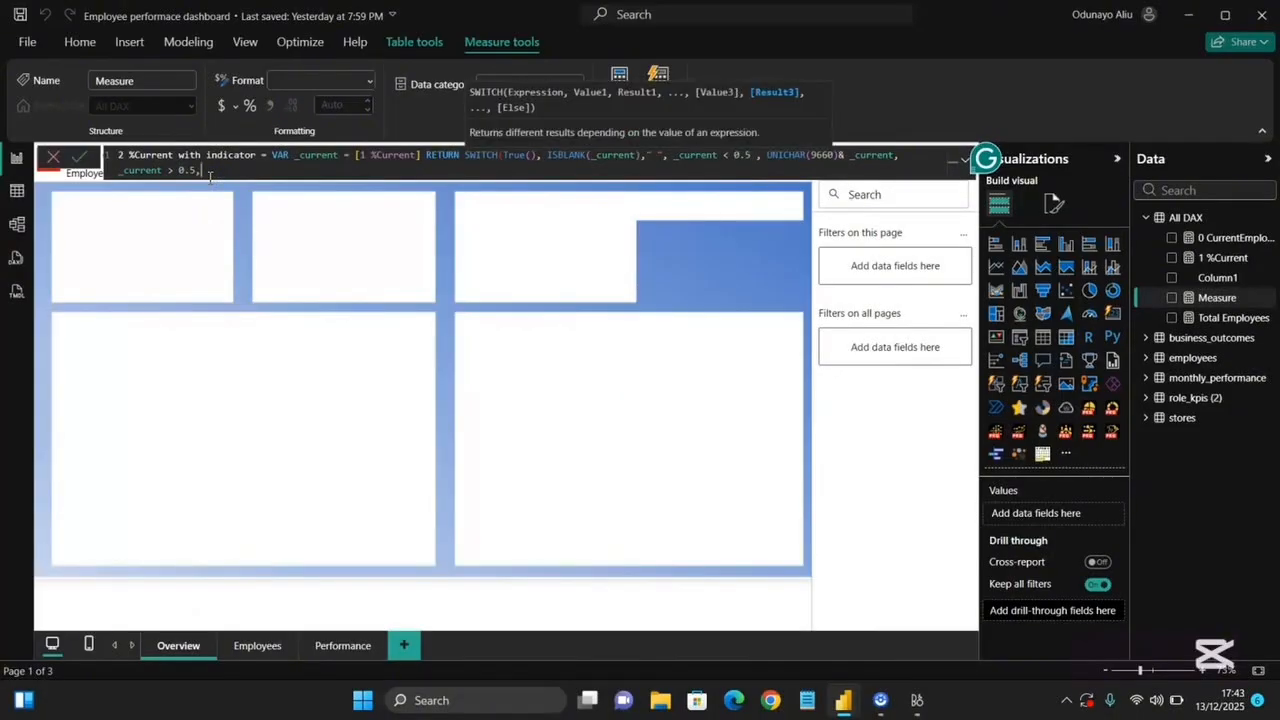
type(" UNICHAR(")
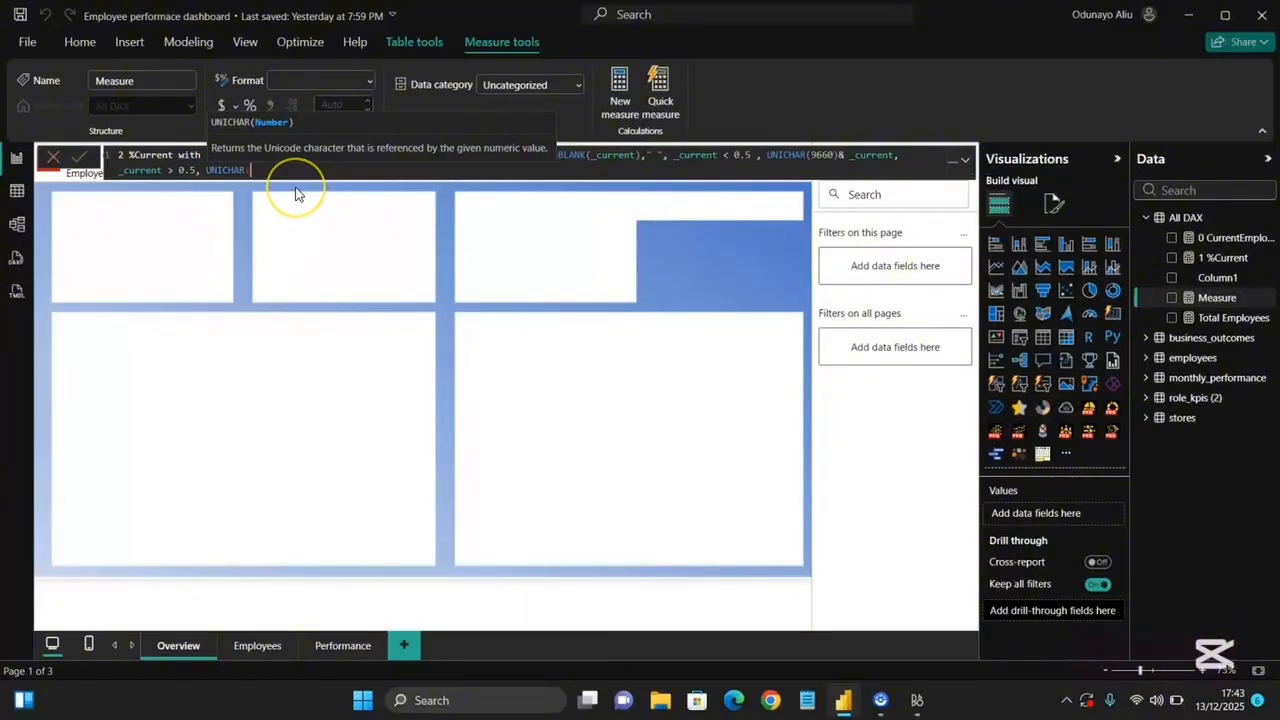
type("9650")
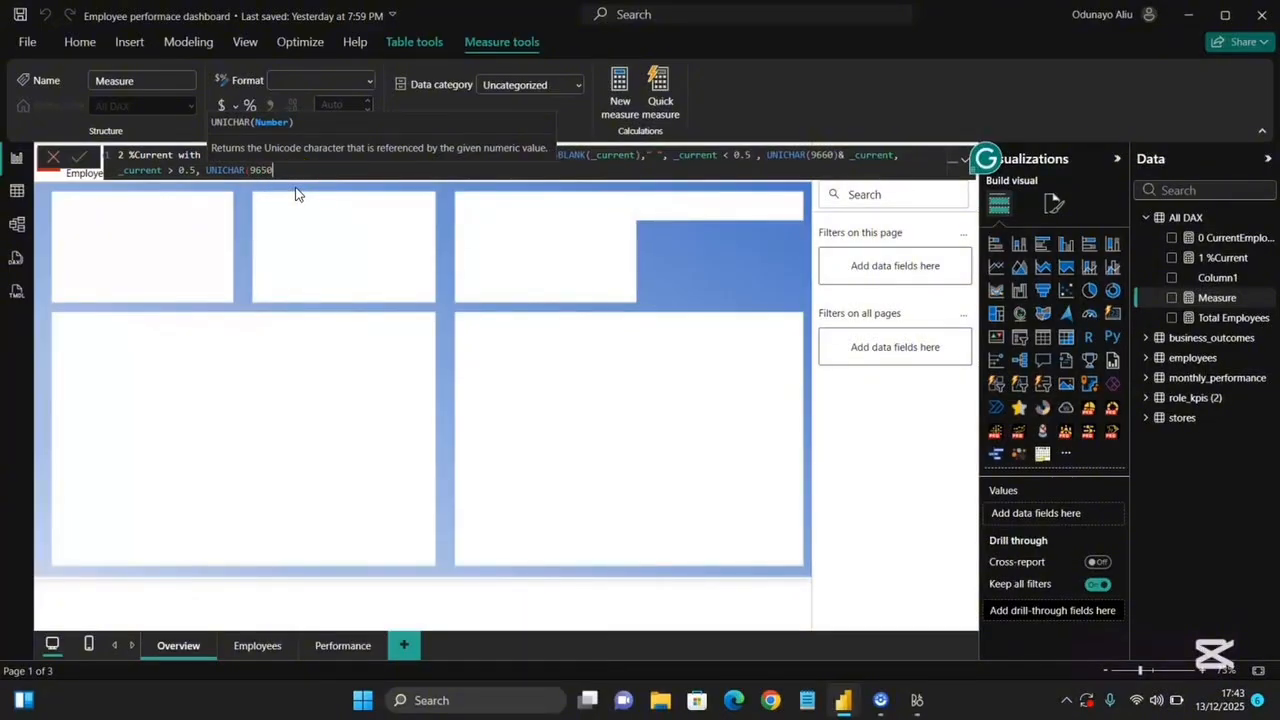
type(")")
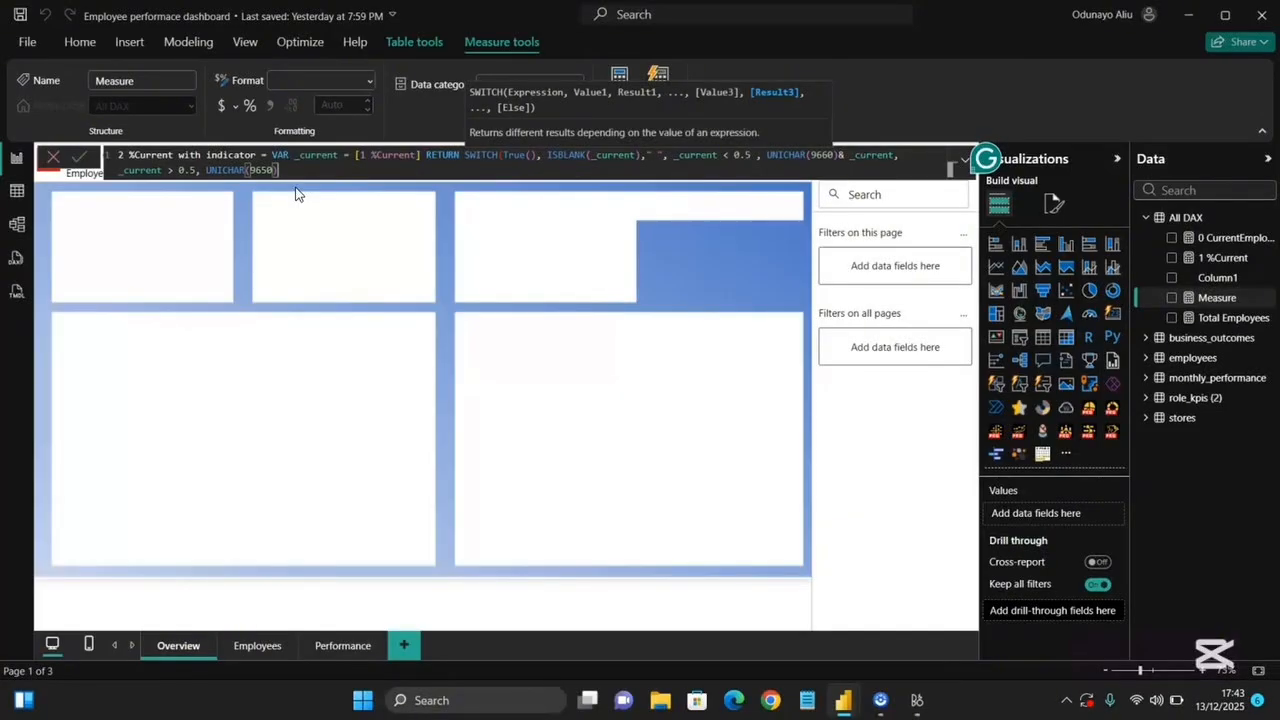
Return UNICHAR(9650) concatenated with _current as the up-arrow result for that condition, and close the SWITCH expression.
type("&_")
left_click(309, 193)
type(")")
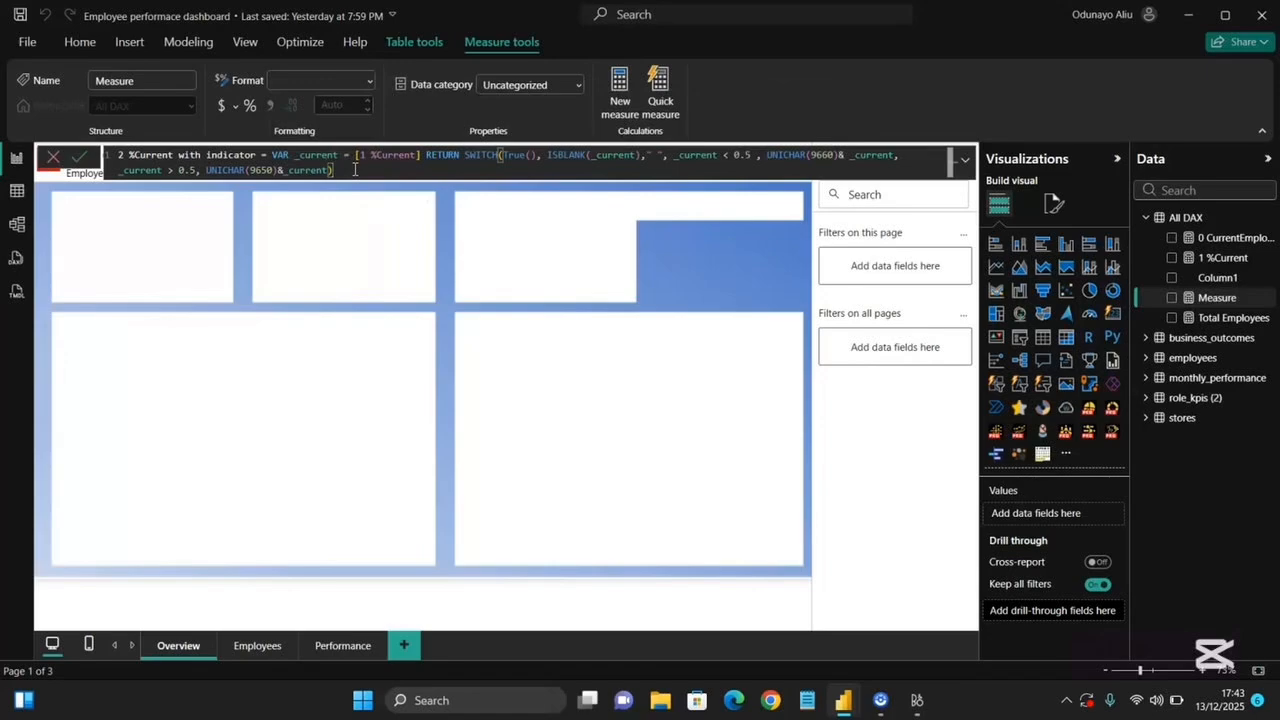